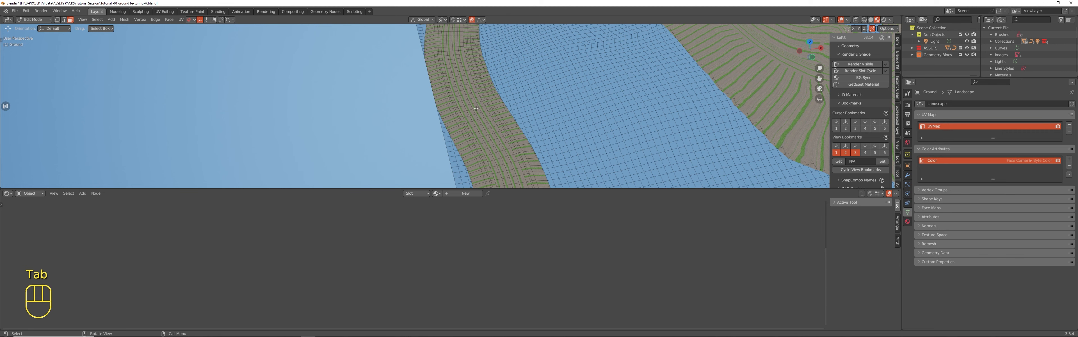
- Open the separate road strip in edit mode with its whole mesh selected, and show the UV editor beside the viewport
{"action": "key", "text": "Tab"}
{"action": "left_click", "coordinate": [476, 109]}
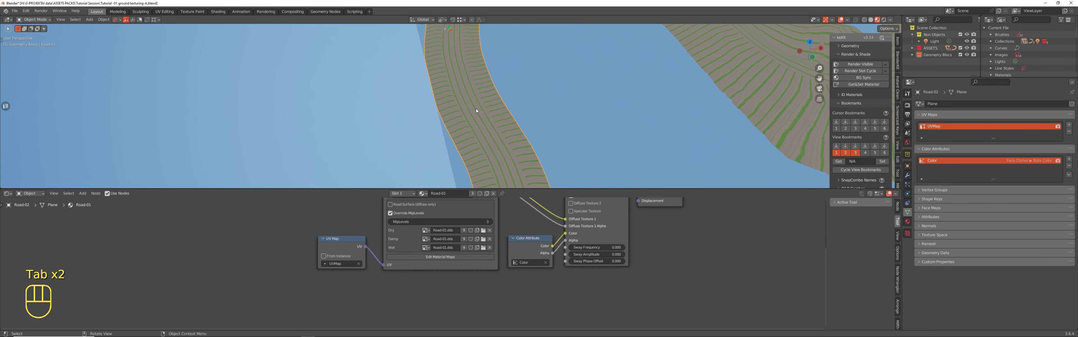
{"action": "key", "text": "Tab"}
{"action": "key", "text": "ctrl+F9"}
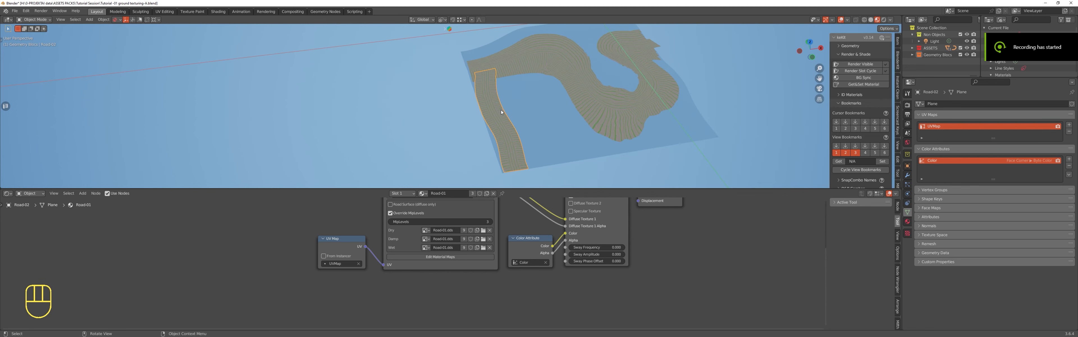
{"action": "scroll", "coordinate": [500, 112], "scroll_direction": "up", "scroll_amount": 6}
{"action": "key", "text": "Tab"}
{"action": "key", "text": "a"}
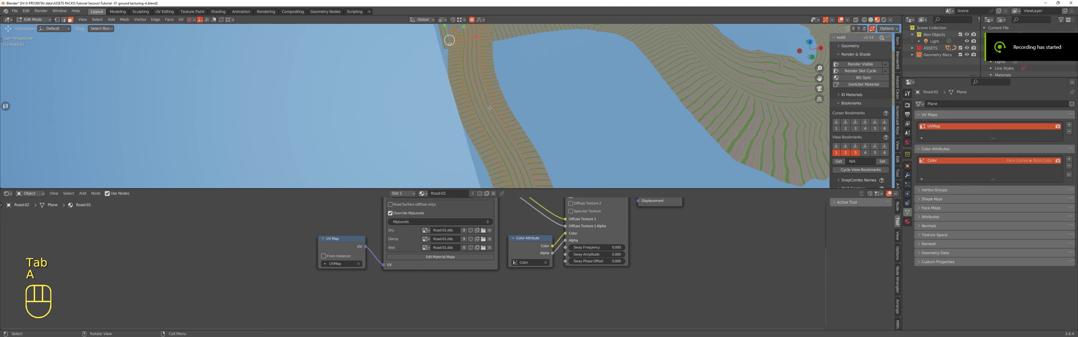
{"action": "left_click", "coordinate": [6, 106]}
{"action": "scroll", "coordinate": [505, 109], "scroll_direction": "down", "scroll_amount": 8}
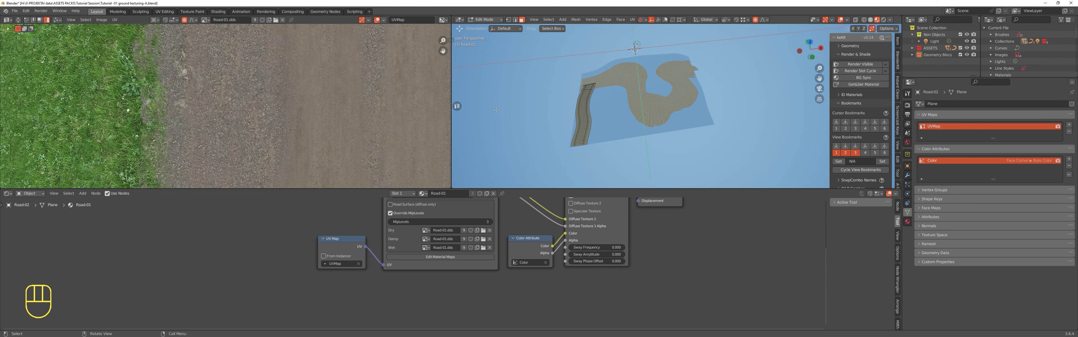
- Unwrap the entire road strip with the standard Unwrap method
{"action": "key", "text": "a"}
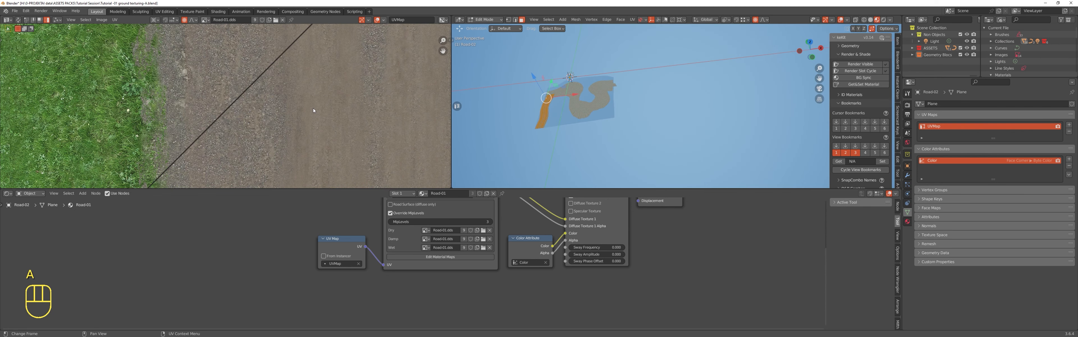
{"action": "key", "text": "a"}
{"action": "key", "text": "KP_Decimal"}
{"action": "key", "text": "u"}
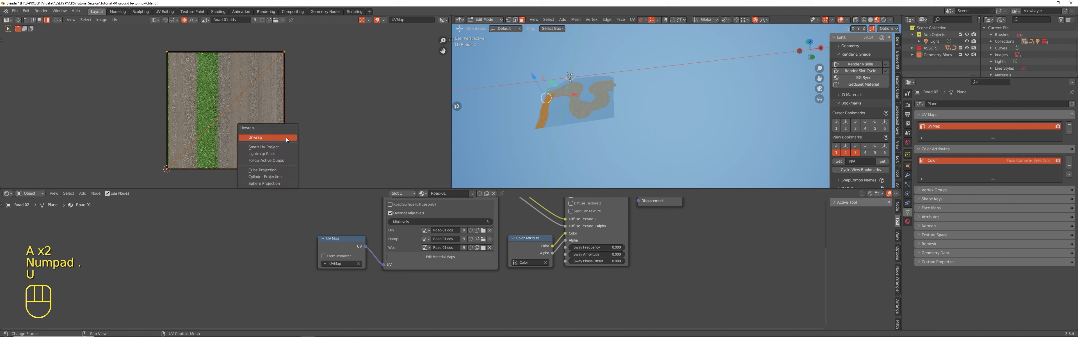
{"action": "left_click", "coordinate": [286, 137]}
{"action": "scroll", "coordinate": [249, 88], "scroll_direction": "up", "scroll_amount": 3}
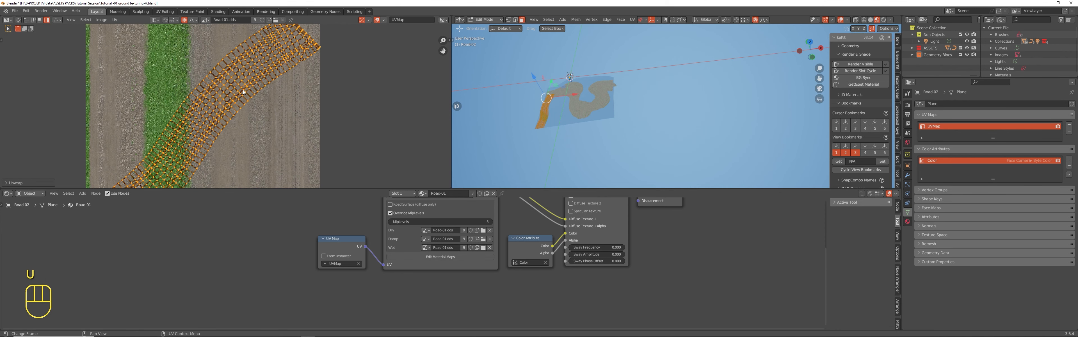
{"action": "scroll", "coordinate": [244, 92], "scroll_direction": "down", "scroll_amount": 3}
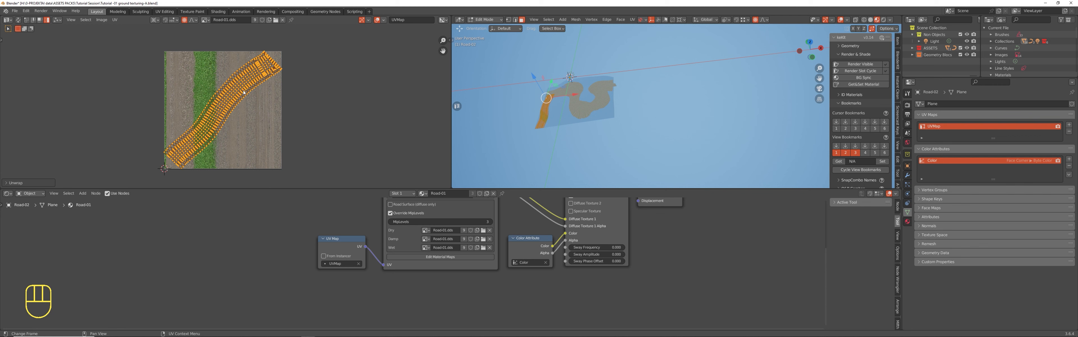
- Straighten the unwrapped road UVs into a vertical grid and move them onto the dirt area beside the grass strip
{"action": "key", "text": "alt+q"}
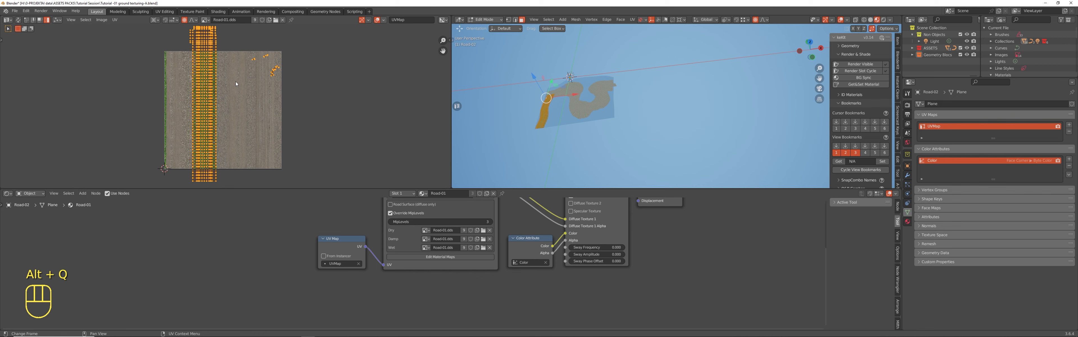
{"action": "scroll", "coordinate": [209, 46], "scroll_direction": "up", "scroll_amount": 6}
{"action": "scroll", "coordinate": [88, 67], "scroll_direction": "down", "scroll_amount": 5}
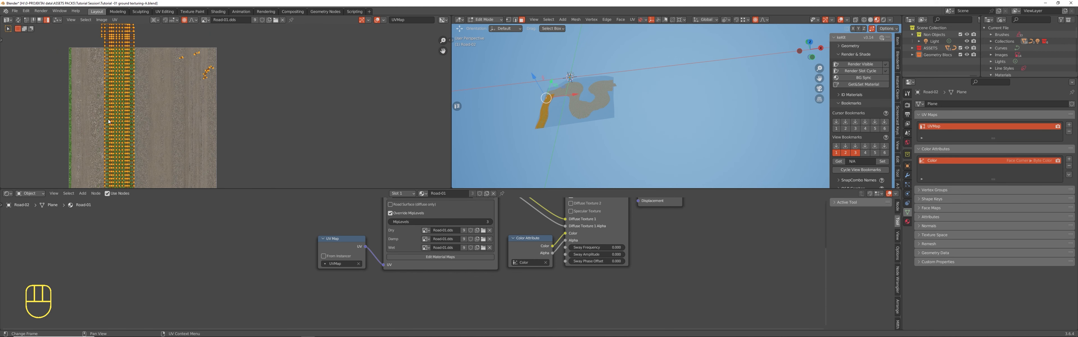
{"action": "key", "text": "g"}
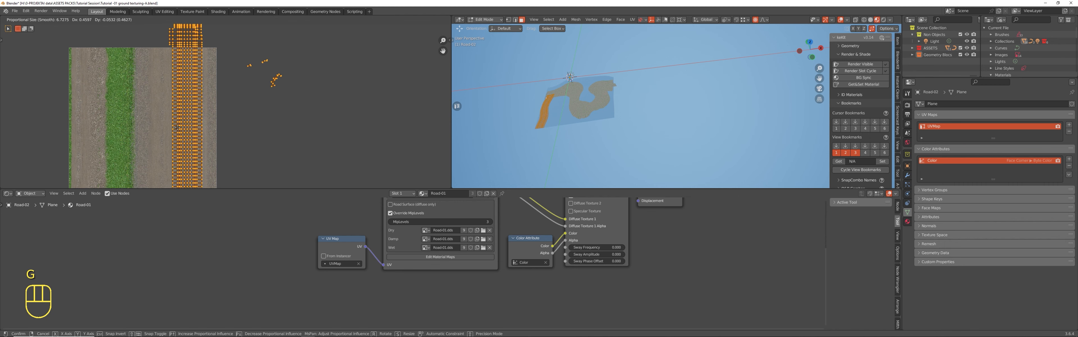
{"action": "left_click", "coordinate": [262, 138]}
- Circle-select only the stray UVs beside the road grid and turn off proportional editing
{"action": "key", "text": "alt+a"}
{"action": "key", "text": "c"}
{"action": "scroll", "coordinate": [311, 93], "scroll_direction": "down", "scroll_amount": 5}
{"action": "left_click_drag", "start_coordinate": [303, 88], "coordinate": [263, 73]}
{"action": "right_click", "coordinate": [263, 73]}
{"action": "key", "text": "g"}
{"action": "right_click", "coordinate": [171, 127]}
{"action": "left_click", "coordinate": [184, 20]}
- Move, rotate and scale the stray UVs so they sit within the grass strip of the texture
{"action": "key", "text": "g"}
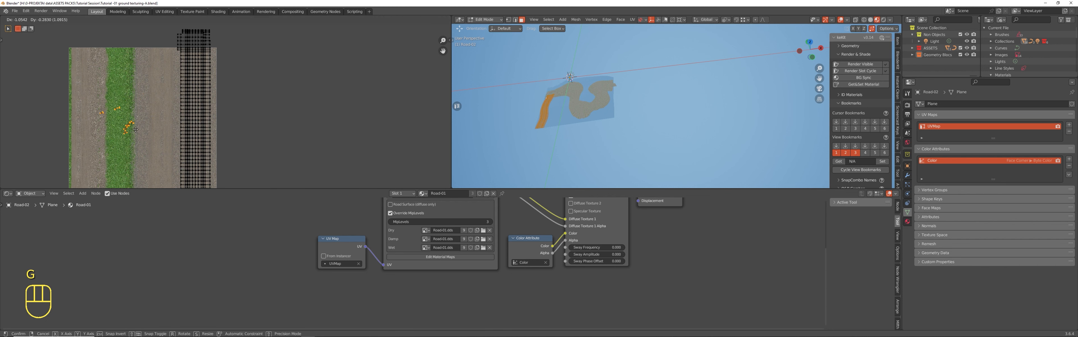
{"action": "key", "text": "r"}
{"action": "left_click", "coordinate": [147, 94]}
{"action": "key", "text": "g"}
{"action": "key", "text": "s"}
{"action": "left_click", "coordinate": [158, 140]}
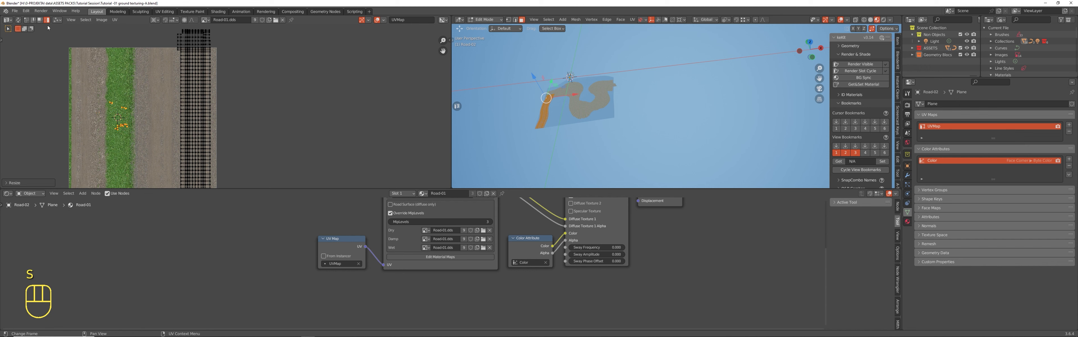
- Select the road UV grid and place it on the dirt close to the grass border
{"action": "left_click", "coordinate": [208, 94]}
{"action": "key", "text": "g"}
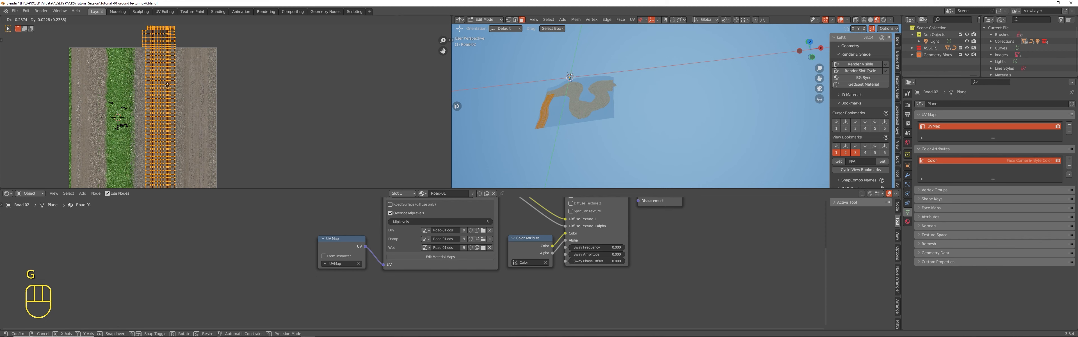
{"action": "left_click", "coordinate": [181, 133]}
{"action": "scroll", "coordinate": [181, 133], "scroll_direction": "up", "scroll_amount": 5}
{"action": "key", "text": "g"}
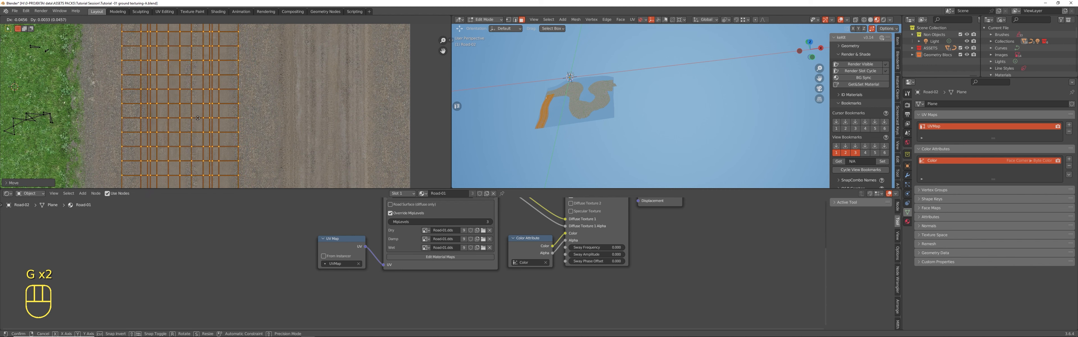
{"action": "left_click", "coordinate": [189, 112]}
- Set the 2D cursor inside the road UV grid near its grass-side edge and enlarge the grid
{"action": "right_click", "coordinate": [140, 113], "text": "shift"}
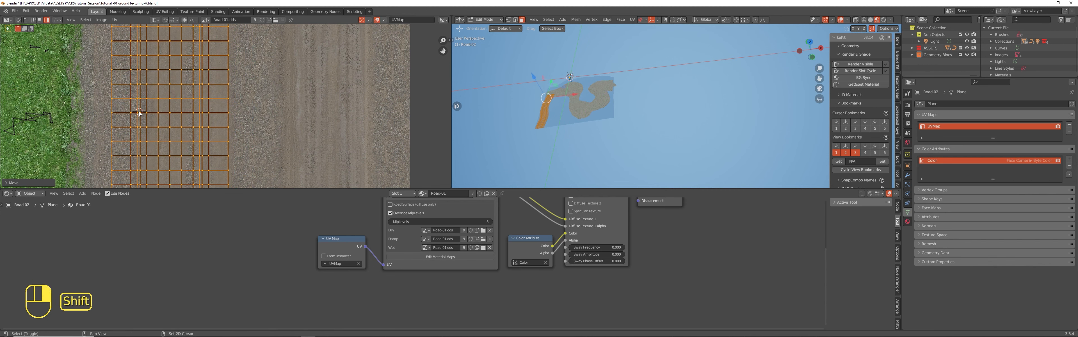
{"action": "key", "text": "s"}
{"action": "left_click", "coordinate": [323, 103]}
{"action": "key", "text": "KP_Decimal"}
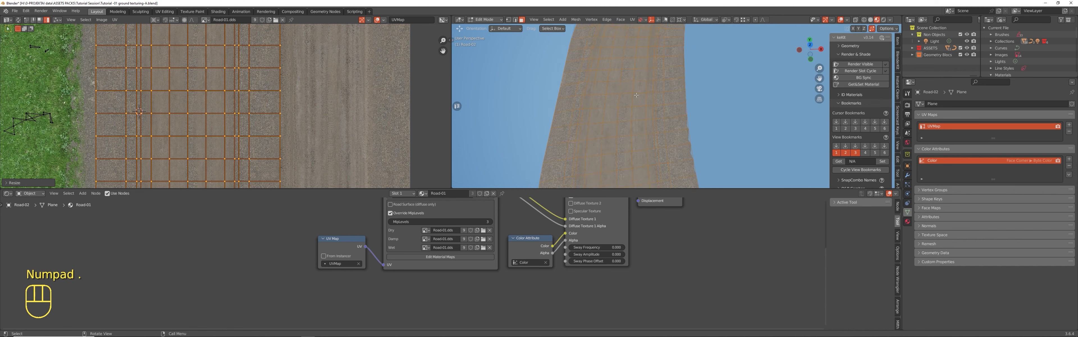
- Deselect the central lengthwise face loops of the road, keeping only the outer bands along both sides selected
{"action": "key", "text": "Tab"}
{"action": "scroll", "coordinate": [623, 88], "scroll_direction": "down", "scroll_amount": 8}
{"action": "middle_click_drag", "start_coordinate": [670, 82], "coordinate": [713, 72]}
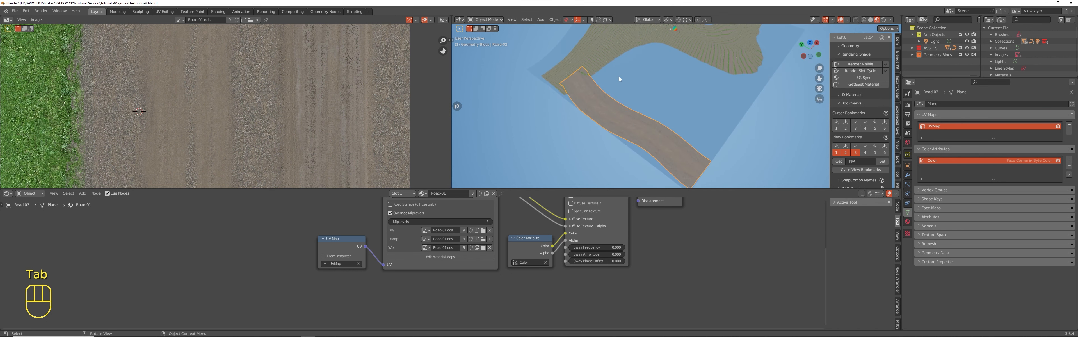
{"action": "scroll", "coordinate": [584, 110], "scroll_direction": "up", "scroll_amount": 3}
{"action": "key", "text": "Tab"}
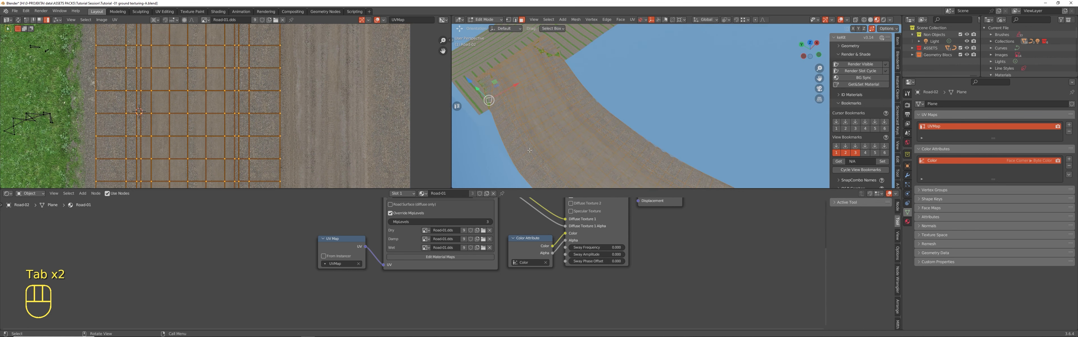
{"action": "scroll", "coordinate": [529, 152], "scroll_direction": "up", "scroll_amount": 1}
{"action": "left_click", "coordinate": [556, 122], "text": "alt+shift"}
{"action": "left_click", "coordinate": [569, 120], "text": "alt+shift"}
{"action": "left_click", "coordinate": [538, 137], "text": "alt+shift"}
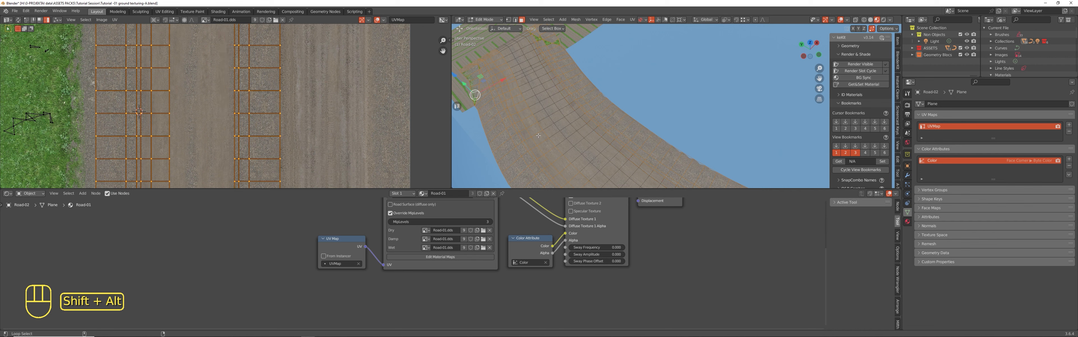
{"action": "key", "text": "ctrl+z"}
{"action": "left_click", "coordinate": [529, 140], "text": "alt+shift"}
- Shift the outer bands' UVs onto the grass-to-dirt transition and scale them up slightly
{"action": "scroll", "coordinate": [222, 106], "scroll_direction": "down", "scroll_amount": 4}
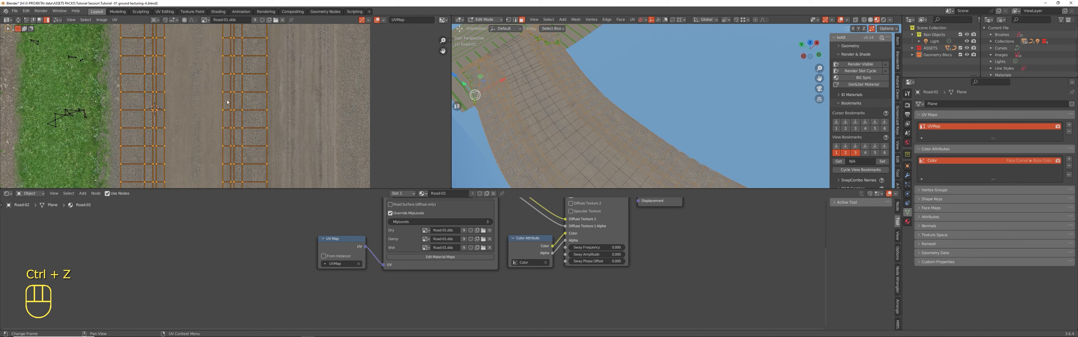
{"action": "key", "text": "g"}
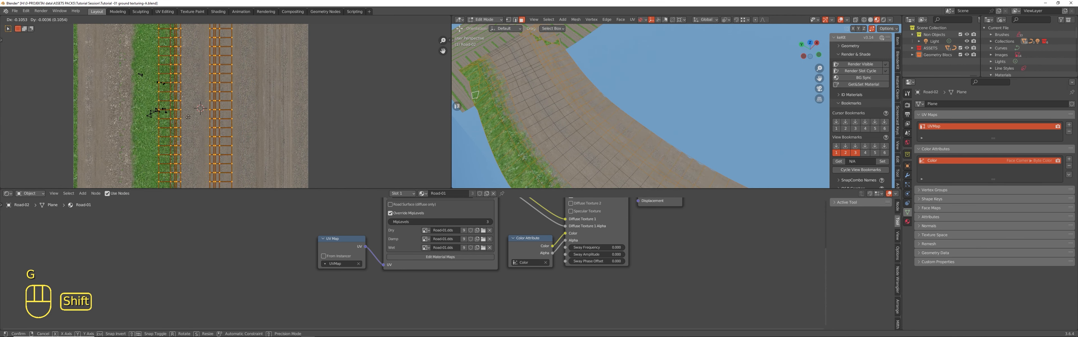
{"action": "left_click", "coordinate": [191, 116]}
{"action": "scroll", "coordinate": [544, 134], "scroll_direction": "up", "scroll_amount": 5}
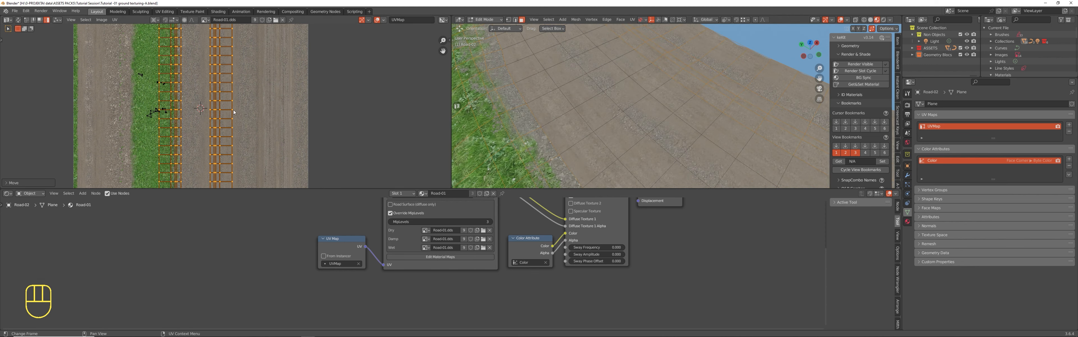
{"action": "scroll", "coordinate": [145, 115], "scroll_direction": "up", "scroll_amount": 2}
{"action": "scroll", "coordinate": [168, 111], "scroll_direction": "up", "scroll_amount": 2}
{"action": "key", "text": "s"}
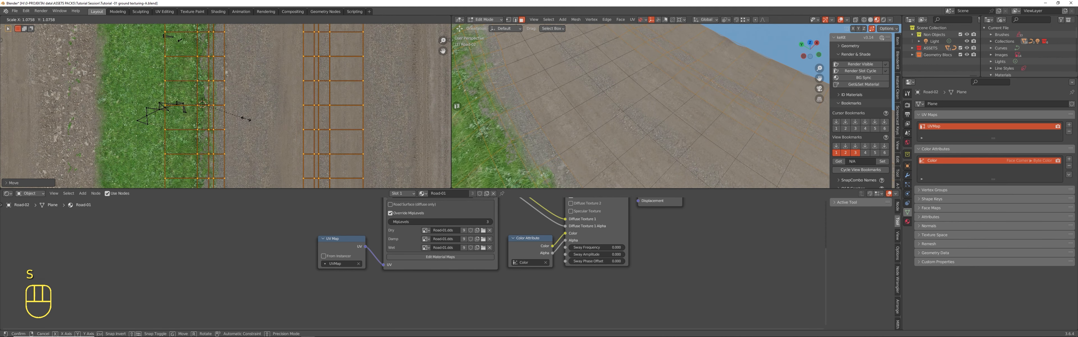
{"action": "left_click", "coordinate": [344, 125]}
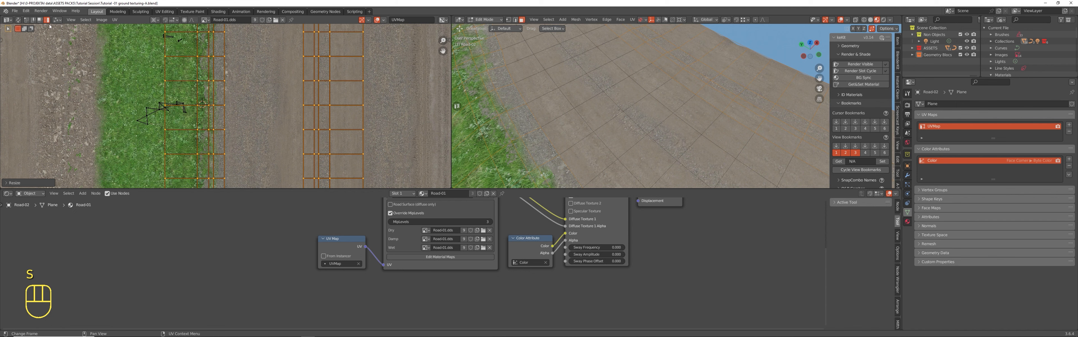
- Select the UV band still on the dirt, mirror it along X and move it over the other band on the grass edge
{"action": "left_click", "coordinate": [297, 86]}
{"action": "right_click", "coordinate": [265, 114], "text": "shift"}
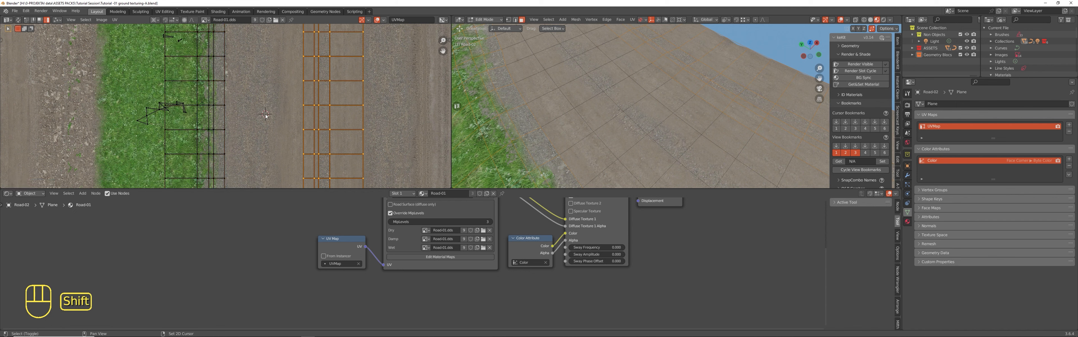
{"action": "right_click", "coordinate": [265, 114]}
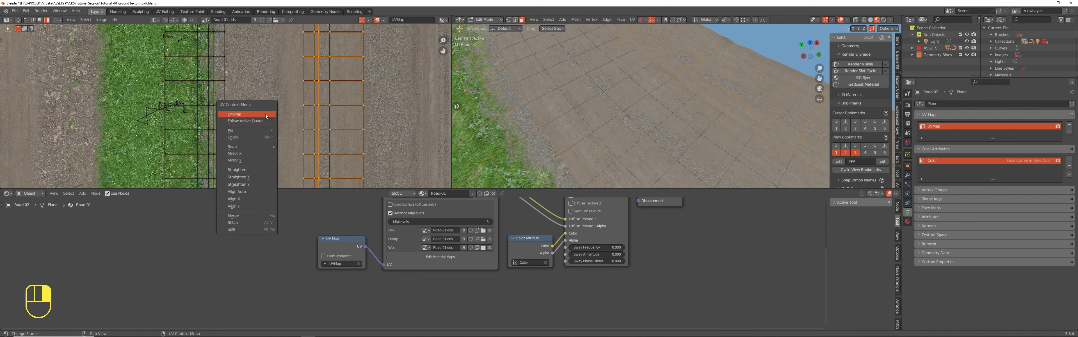
{"action": "left_click", "coordinate": [259, 153]}
{"action": "key", "text": "g"}
{"action": "left_click", "coordinate": [265, 129]}
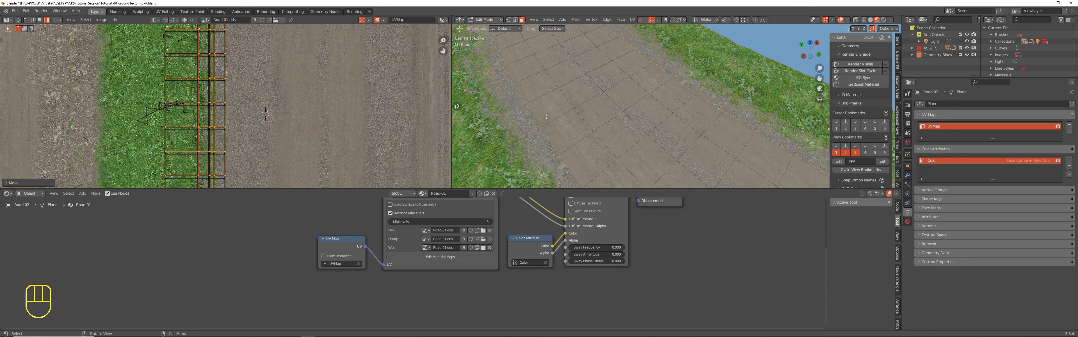
- Invert the face selection to the central road faces and scale all their UVs up about 1.5 times
{"action": "key", "text": "ctrl+i"}
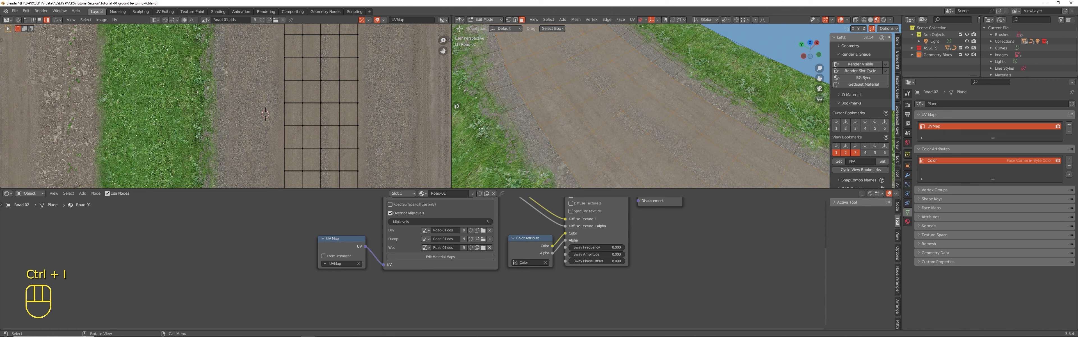
{"action": "key", "text": "a"}
{"action": "key", "text": "s"}
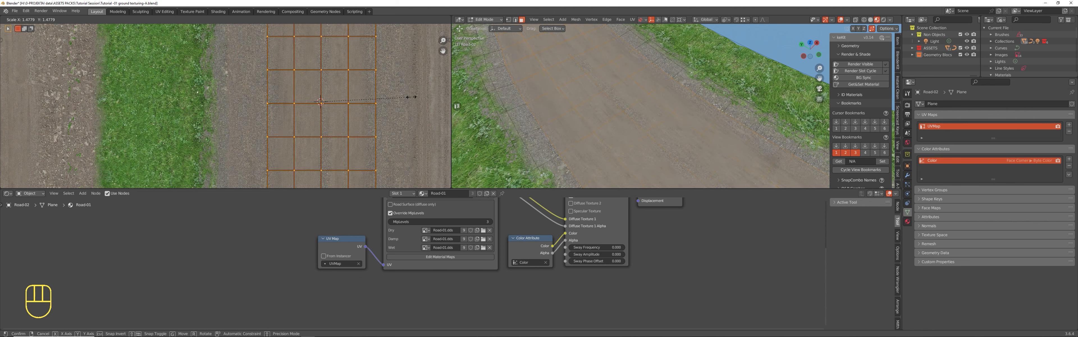
{"action": "left_click", "coordinate": [408, 98]}
- Invert the selection back to the road's outer bands and enlarge all their UVs across the grass-to-dirt transition
{"action": "key", "text": "Tab"}
{"action": "middle_click_drag", "start_coordinate": [619, 126], "coordinate": [585, 103]}
{"action": "key", "text": "Tab"}
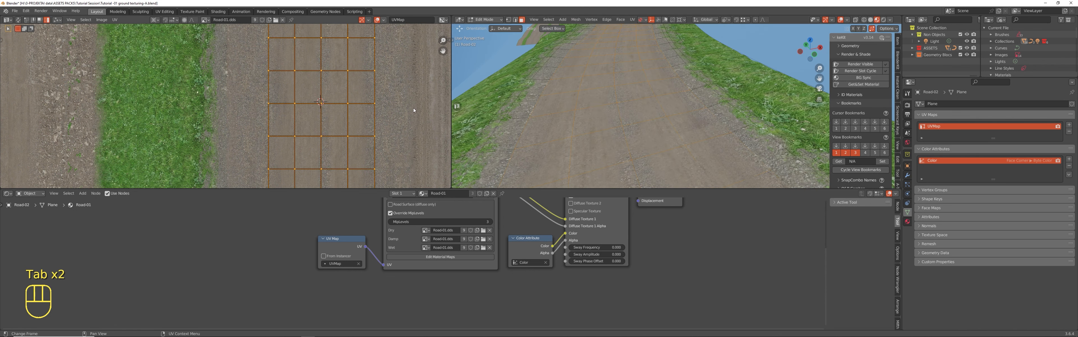
{"action": "key", "text": "ctrl+i"}
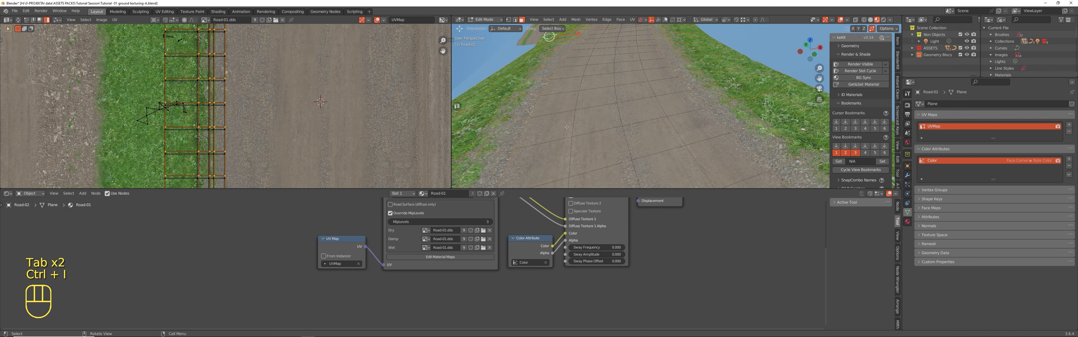
{"action": "key", "text": "a"}
{"action": "scroll", "coordinate": [226, 124], "scroll_direction": "up", "scroll_amount": 2}
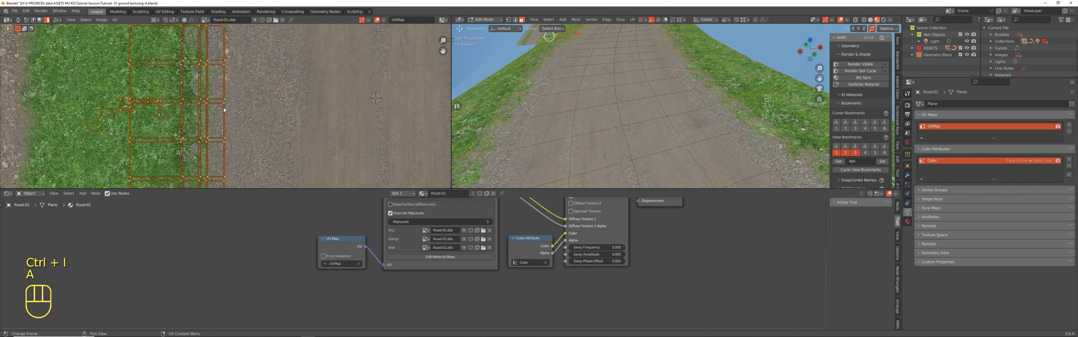
{"action": "key", "text": "s"}
{"action": "left_click", "coordinate": [343, 105]}
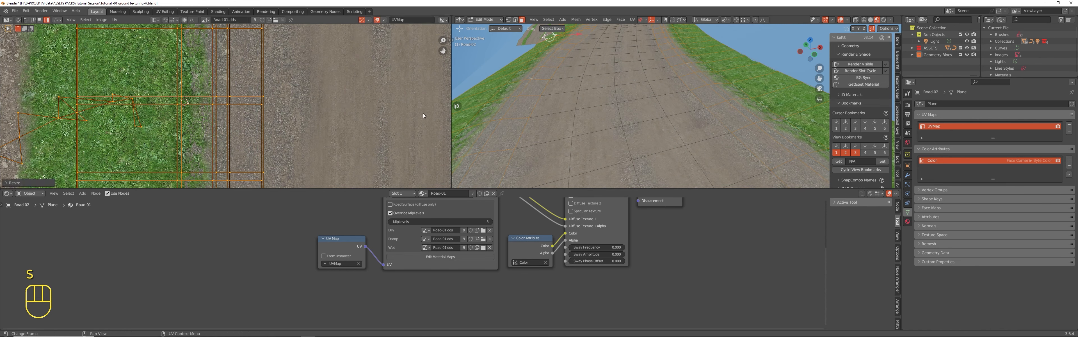
- Select the stray dirt faces at the end of the road's grassy edge and move their UVs onto the grass strip
{"action": "key", "text": "Tab"}
{"action": "mouse_move", "coordinate": [610, 78]}
{"action": "middle_mouse_down"}
{"action": "mouse_move", "coordinate": [718, 97]}
{"action": "mouse_move", "coordinate": [746, 84]}
{"action": "mouse_move", "coordinate": [733, 102]}
{"action": "mouse_move", "coordinate": [758, 83]}
{"action": "mouse_move", "coordinate": [699, 66]}
{"action": "mouse_move", "coordinate": [714, 76]}
{"action": "mouse_move", "coordinate": [664, 108]}
{"action": "mouse_move", "coordinate": [579, 79]}
{"action": "mouse_move", "coordinate": [563, 46]}
{"action": "mouse_move", "coordinate": [599, 71]}
{"action": "middle_mouse_up"}
{"action": "key", "text": "Tab"}
{"action": "left_click", "coordinate": [594, 91]}
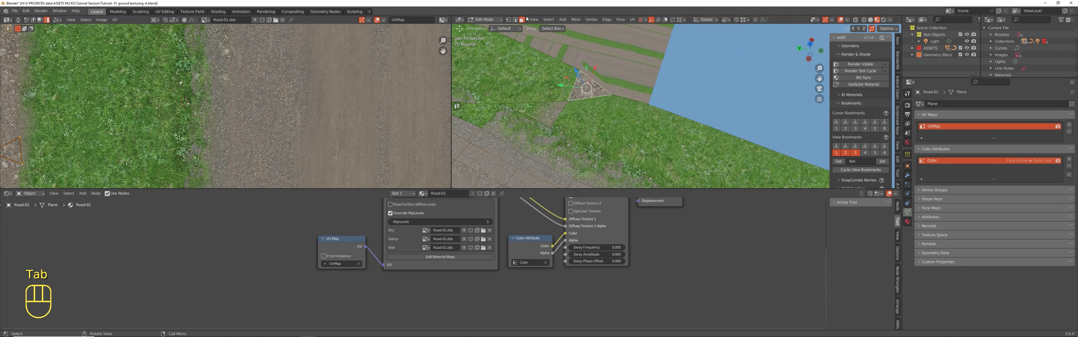
{"action": "left_click", "coordinate": [540, 111], "text": "shift"}
{"action": "key", "text": "a"}
{"action": "key", "text": "KP_Decimal"}
{"action": "scroll", "coordinate": [215, 96], "scroll_direction": "down", "scroll_amount": 8}
{"action": "key", "text": "g"}
{"action": "left_click", "coordinate": [247, 95]}
- Clear the selection, circle-select the faces along the road's grassy end corner and unwrap all their UVs
{"action": "scroll", "coordinate": [546, 104], "scroll_direction": "down", "scroll_amount": 1}
{"action": "middle_click_drag", "start_coordinate": [548, 106], "coordinate": [574, 120], "text": "shift"}
{"action": "key", "text": "alt+a"}
{"action": "key", "text": "c"}
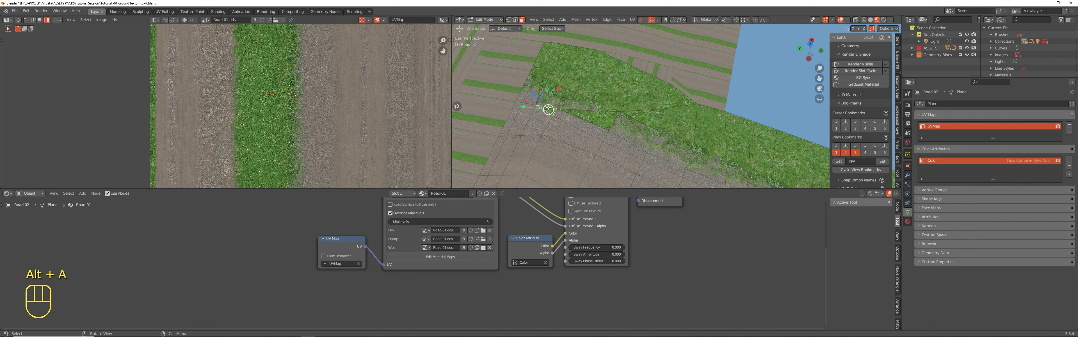
{"action": "left_click", "coordinate": [548, 109]}
{"action": "left_click_drag", "start_coordinate": [548, 109], "coordinate": [595, 112]}
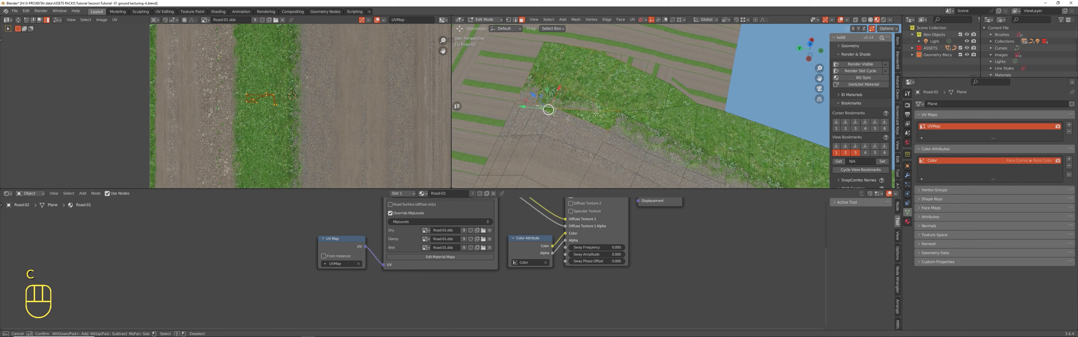
{"action": "key", "text": "shift"}
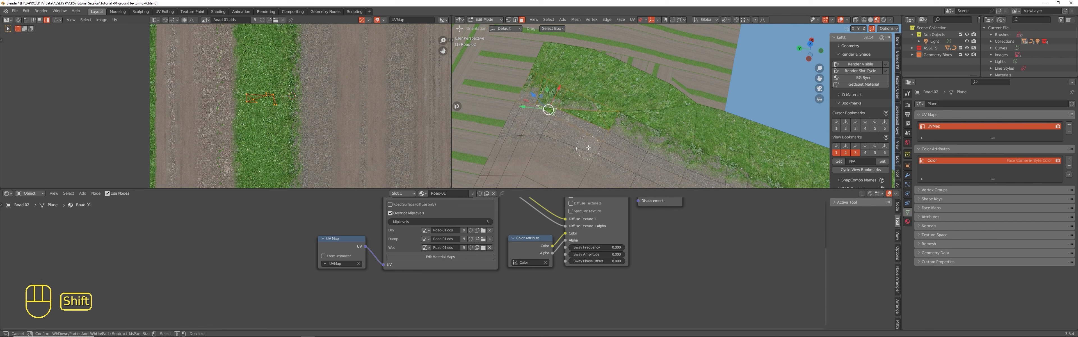
{"action": "key", "text": "shift"}
{"action": "right_click", "coordinate": [579, 144]}
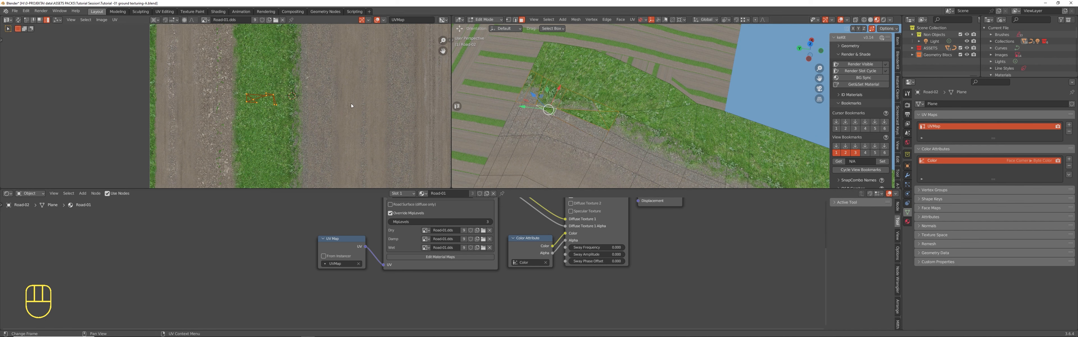
{"action": "key", "text": "a"}
{"action": "key", "text": "u"}
{"action": "key", "text": "u"}
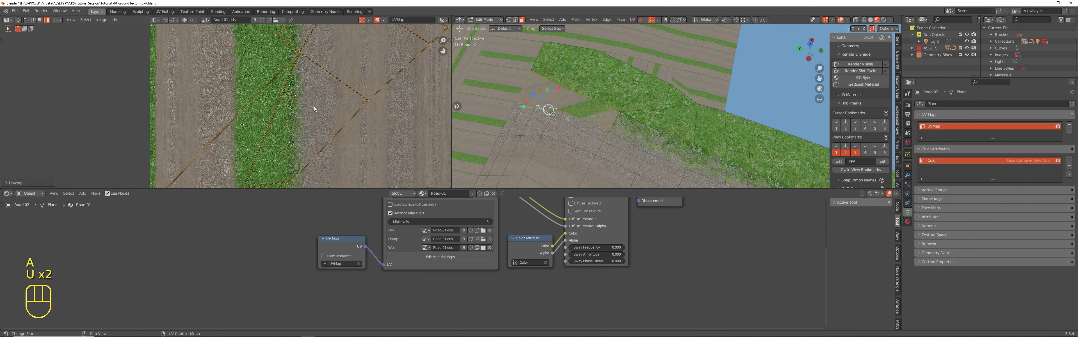
{"action": "key", "text": "d"}
{"action": "key", "text": "s"}
{"action": "key", "text": "ctrl+z"}
{"action": "key", "text": "ctrl+z"}
{"action": "key", "text": "ctrl+z"}
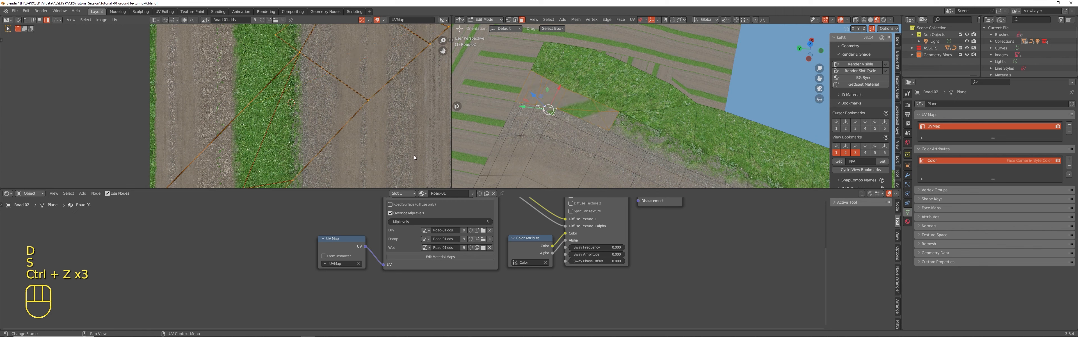
- Shrink the unwrapped corner UVs, rotate them about 122° and place them beside the grass-to-dirt transition
{"action": "key", "text": "s"}
{"action": "left_click", "coordinate": [319, 110]}
{"action": "key", "text": "r"}
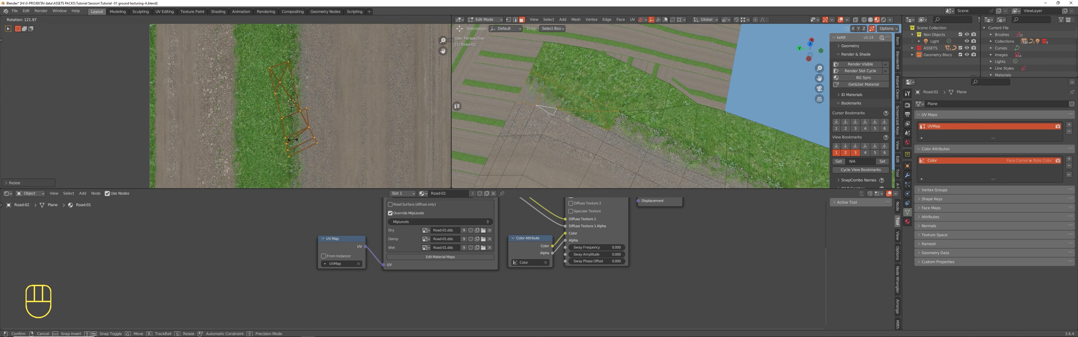
{"action": "left_click", "coordinate": [293, 138]}
{"action": "key", "text": "g"}
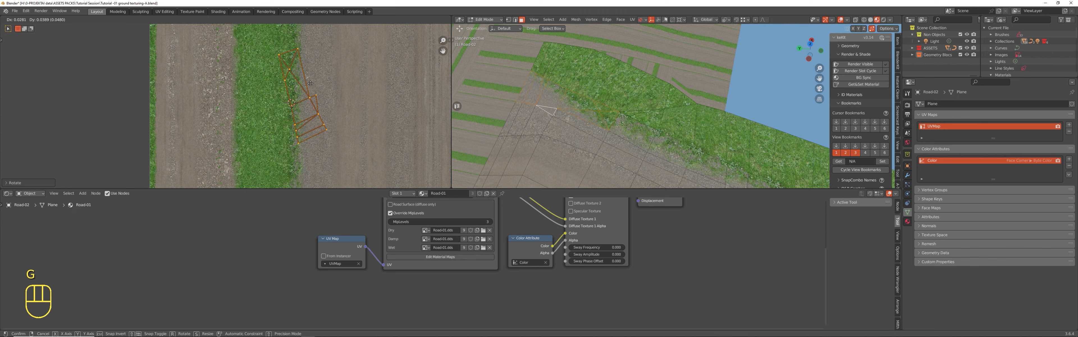
{"action": "left_click", "coordinate": [309, 89]}
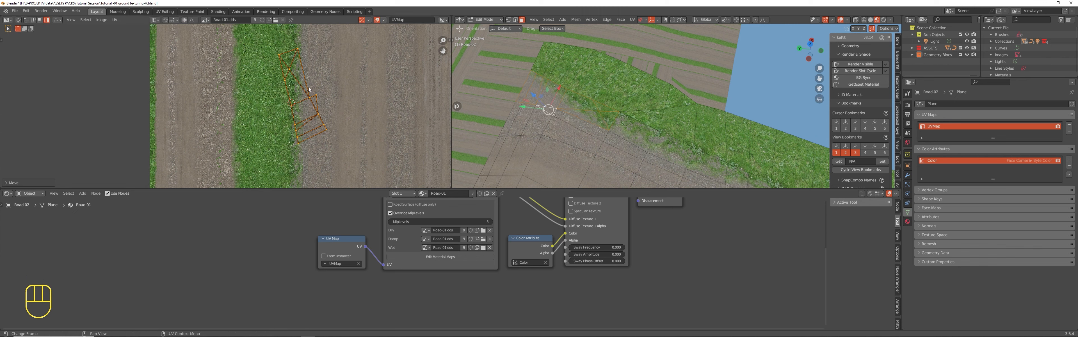
- Shift the corner UVs down and onto the grass-to-dirt transition, and rotate them slightly to run parallel to it
{"action": "key", "text": "g"}
{"action": "key", "text": "y"}
{"action": "left_click", "coordinate": [321, 126]}
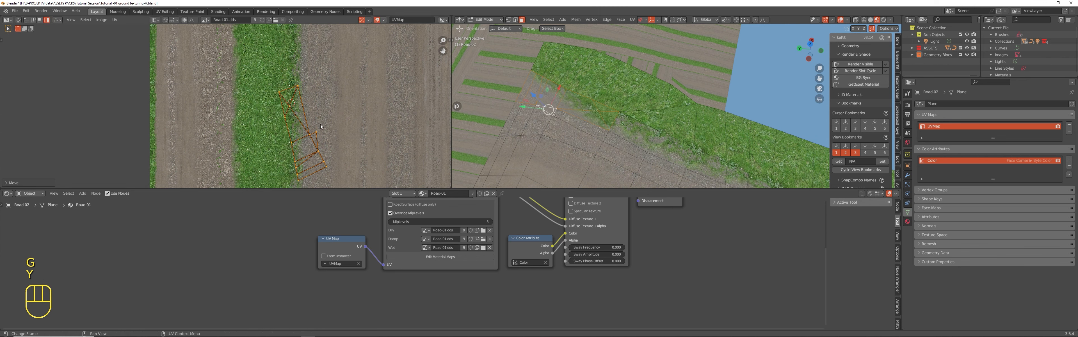
{"action": "key", "text": "g"}
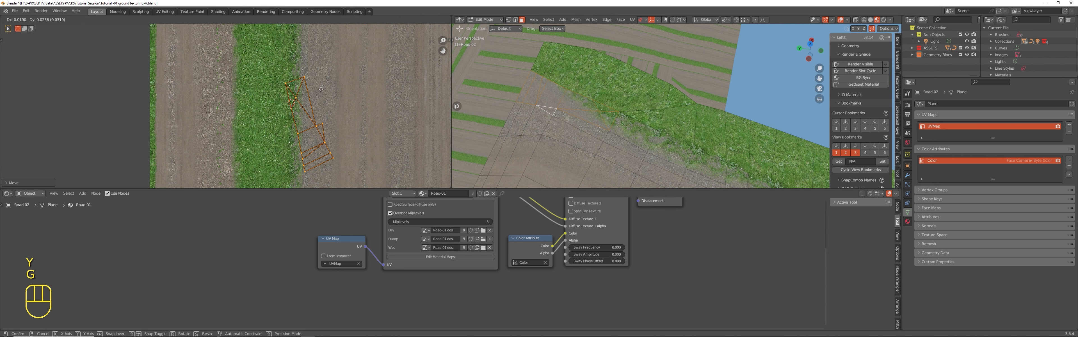
{"action": "left_click", "coordinate": [322, 89]}
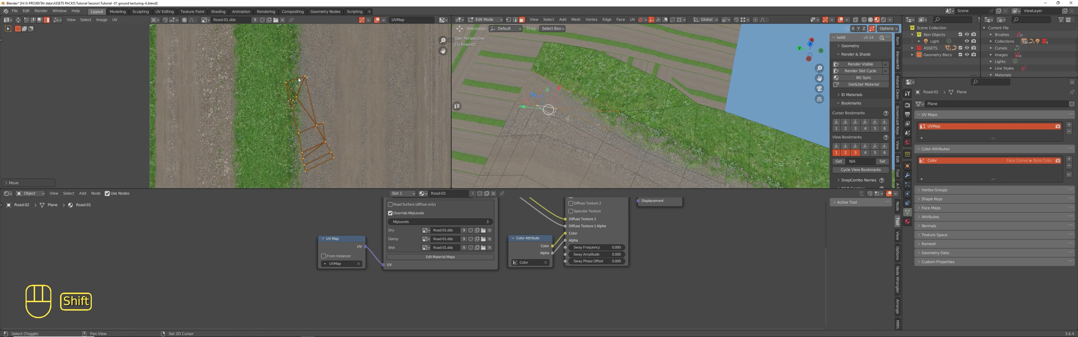
{"action": "key", "text": "r"}
{"action": "key", "text": "Tab"}
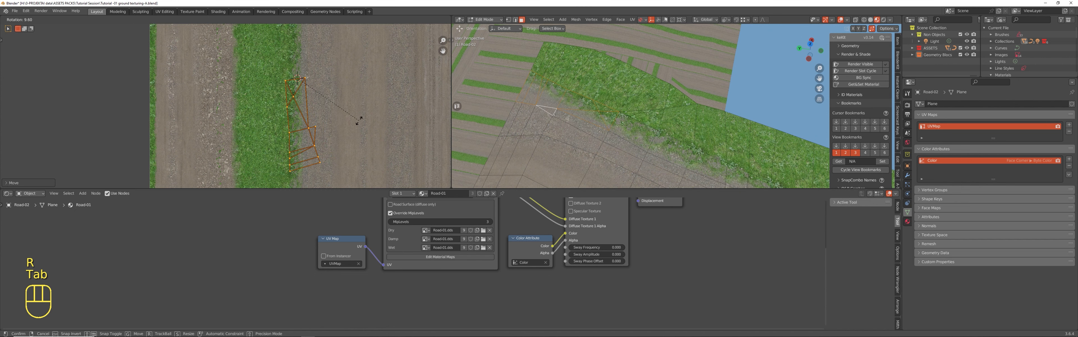
- Select the row of faces along the road's outer grassy edge and unwrap all their UVs
{"action": "key", "text": "Tab"}
{"action": "middle_click_drag", "start_coordinate": [608, 125], "coordinate": [592, 86]}
{"action": "key", "text": "Tab"}
{"action": "left_click", "coordinate": [576, 89]}
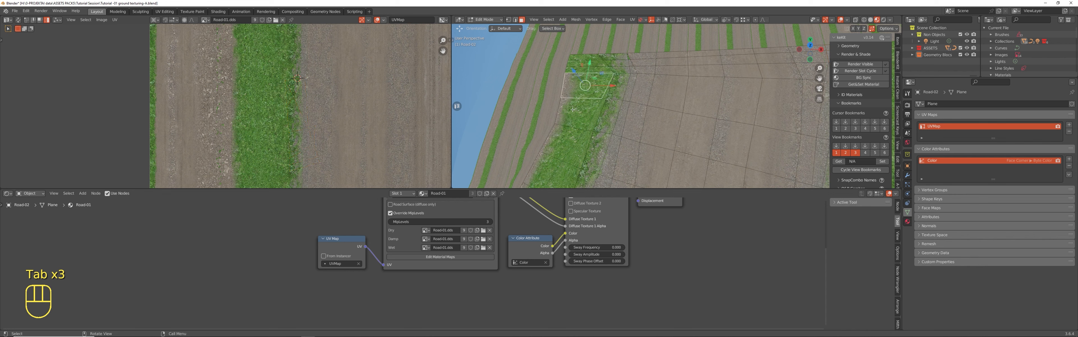
{"action": "left_click", "coordinate": [572, 112], "text": "shift"}
{"action": "left_click", "coordinate": [560, 142], "text": "shift"}
{"action": "middle_click_drag", "start_coordinate": [557, 145], "coordinate": [573, 97], "text": "shift"}
{"action": "left_click", "coordinate": [539, 148], "text": "shift"}
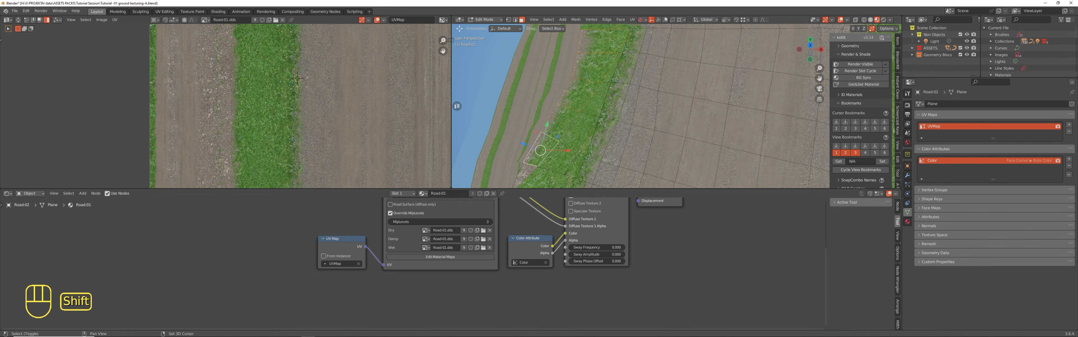
{"action": "left_click", "coordinate": [523, 175], "text": "shift"}
{"action": "scroll", "coordinate": [334, 123], "scroll_direction": "down", "scroll_amount": 2}
{"action": "key", "text": "a"}
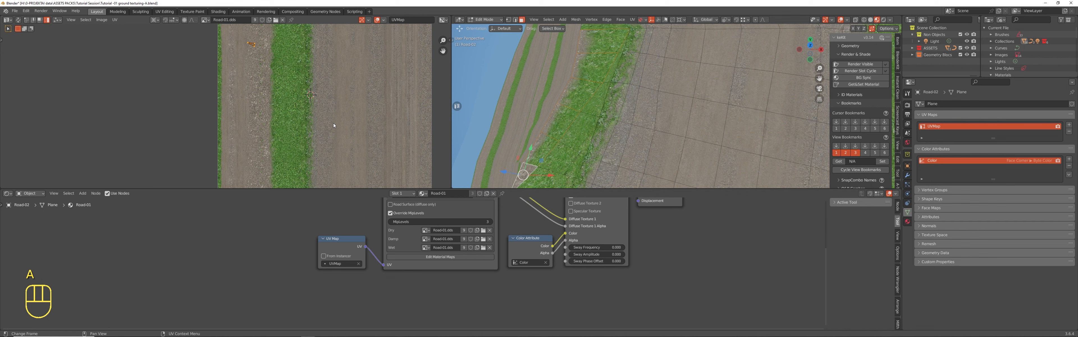
{"action": "key", "text": "u"}
{"action": "key", "text": "u"}
- Shrink the unwrapped edge UVs, rotate them upright and move them onto the grass strip of the texture
{"action": "key", "text": "s"}
{"action": "left_click", "coordinate": [358, 123]}
{"action": "key", "text": "r"}
{"action": "key", "text": "g"}
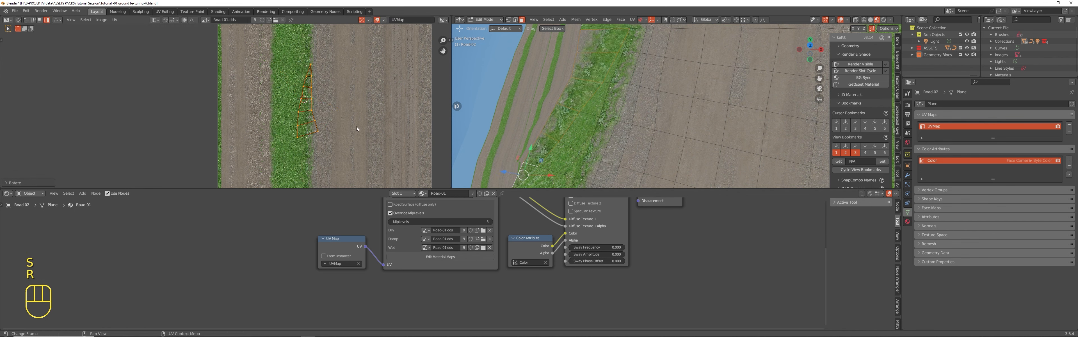
{"action": "left_click", "coordinate": [408, 128]}
{"action": "key", "text": "Tab"}
{"action": "key", "text": "Tab"}
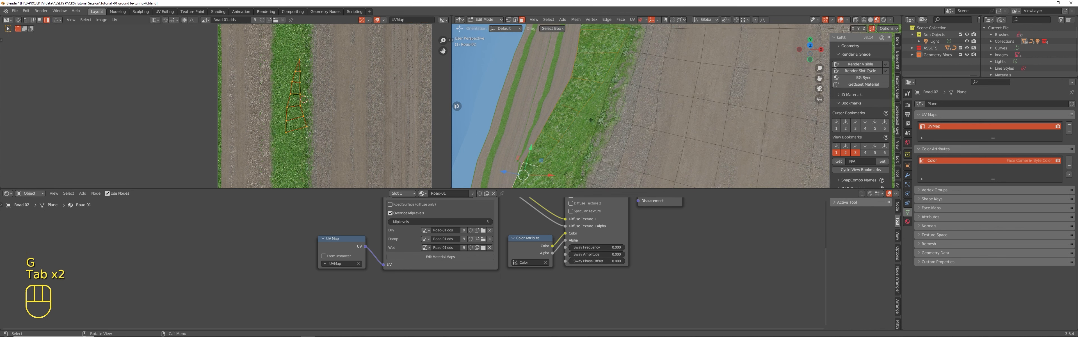
- Select the remaining faces further along the road's outer edge and unwrap their UVs
{"action": "left_click", "coordinate": [572, 147], "text": "shift"}
{"action": "left_click", "coordinate": [568, 159], "text": "shift"}
{"action": "middle_click_drag", "start_coordinate": [566, 161], "coordinate": [578, 112], "text": "shift"}
{"action": "left_click", "coordinate": [561, 137], "text": "shift"}
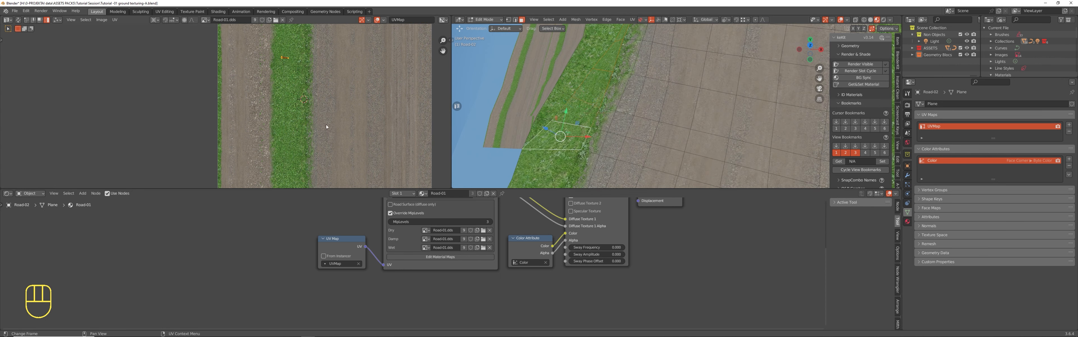
{"action": "key", "text": "u"}
{"action": "key", "text": "u"}
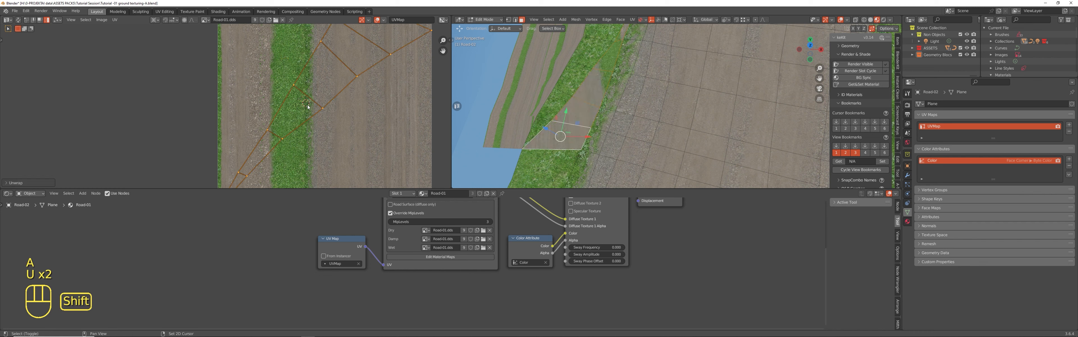
- Scale down and rotate the newly unwrapped UVs, place them on the grass strip and leave mesh editing
{"action": "key", "text": "s"}
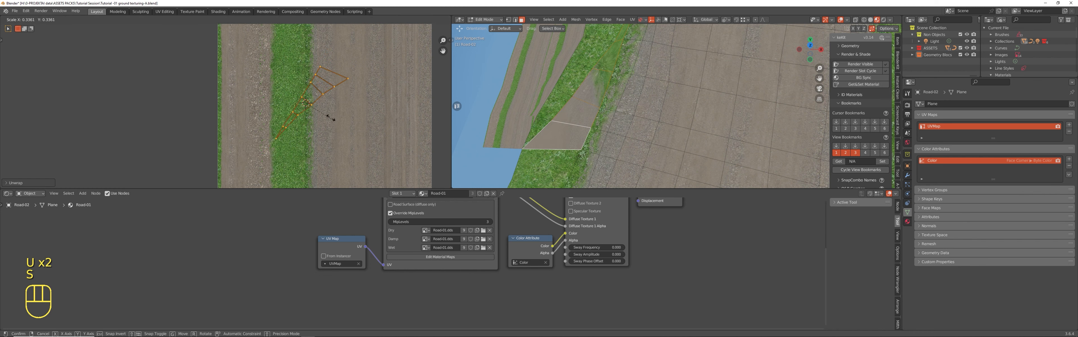
{"action": "left_click", "coordinate": [398, 119]}
{"action": "key", "text": "r"}
{"action": "left_click", "coordinate": [373, 66]}
{"action": "key", "text": "g"}
{"action": "left_click", "coordinate": [353, 83]}
{"action": "key", "text": "Tab"}
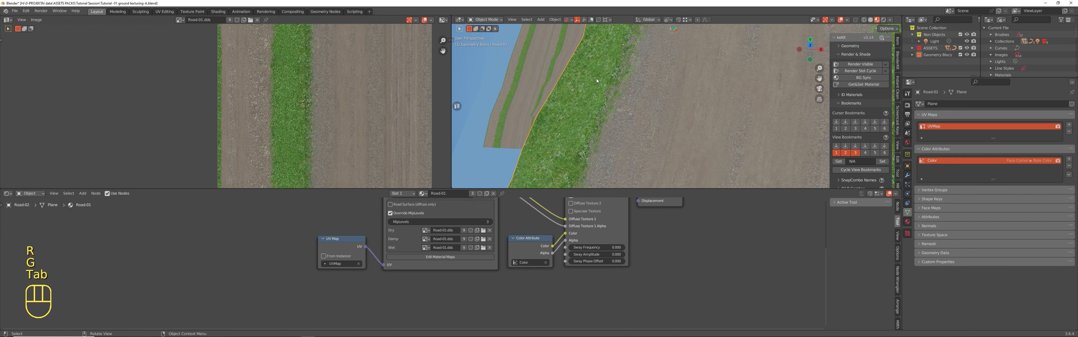
- Open the Road terrain mesh for editing with nothing selected and show the viewport in solid shading
{"action": "middle_click_drag", "start_coordinate": [632, 79], "coordinate": [698, 102]}
{"action": "key", "text": "alt+a"}
{"action": "middle_click_drag", "start_coordinate": [672, 70], "coordinate": [657, 100]}
{"action": "middle_click_drag", "start_coordinate": [542, 114], "coordinate": [629, 124]}
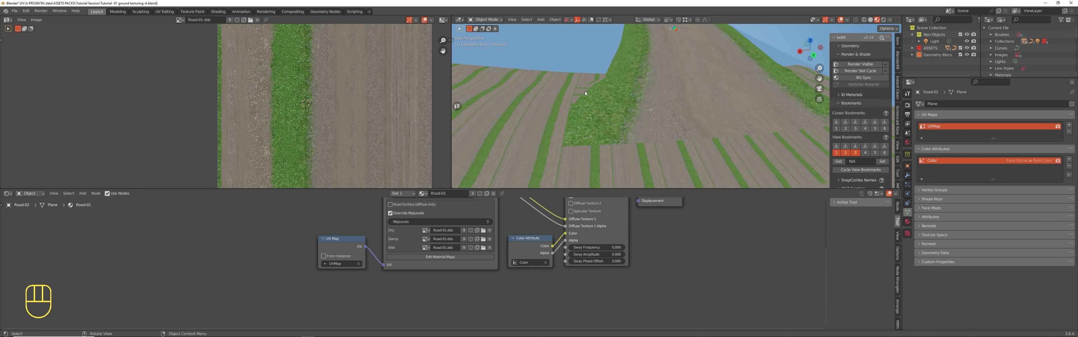
{"action": "middle_click_drag", "start_coordinate": [624, 92], "coordinate": [579, 102]}
{"action": "left_click", "coordinate": [580, 101]}
{"action": "key", "text": "Tab"}
{"action": "key", "text": "alt+a"}
{"action": "mouse_move", "coordinate": [603, 80]}
{"action": "middle_mouse_down"}
{"action": "mouse_move", "coordinate": [595, 100]}
{"action": "mouse_move", "coordinate": [594, 76]}
{"action": "middle_mouse_up"}
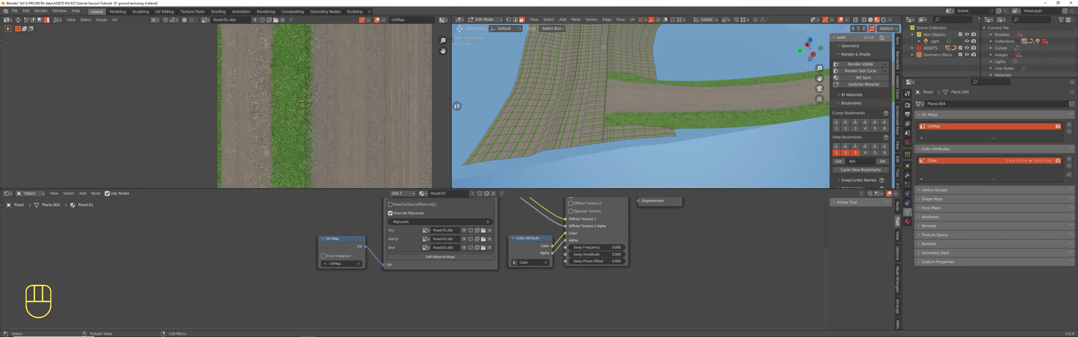
{"action": "middle_click_drag", "start_coordinate": [604, 47], "coordinate": [593, 113]}
{"action": "scroll", "coordinate": [602, 59], "scroll_direction": "up", "scroll_amount": 3}
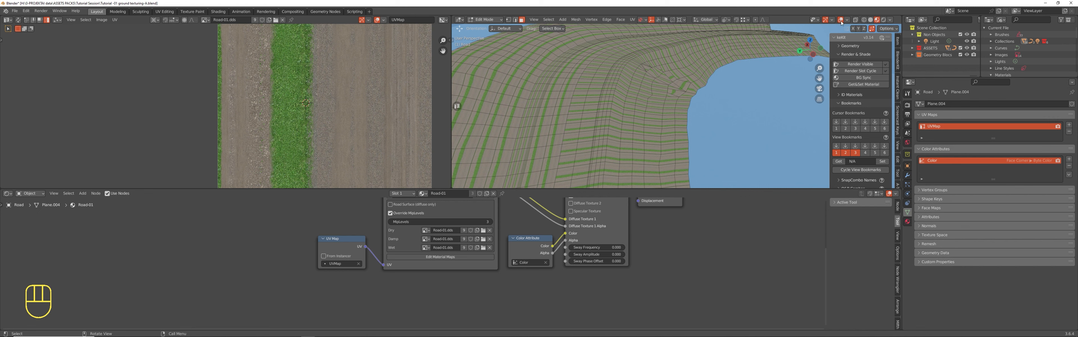
{"action": "left_click", "coordinate": [871, 19]}
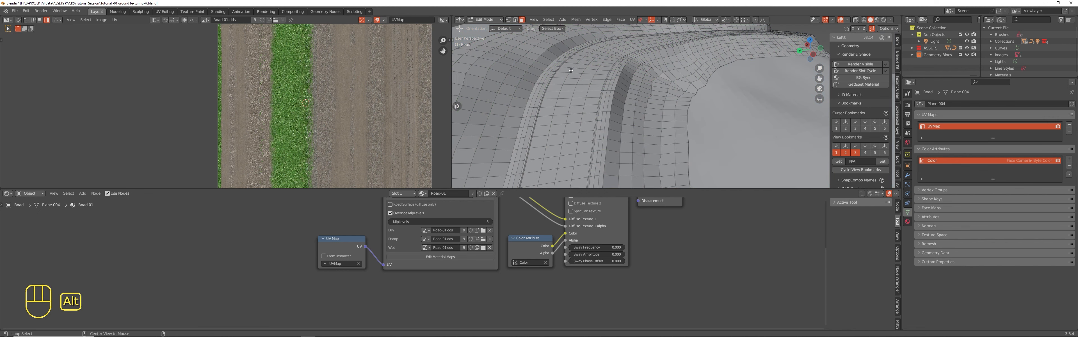
- Select a lengthwise face loop on the road surface, grow it to the road's full width and separate it into its own object
{"action": "key", "text": "alt+a"}
{"action": "left_click", "coordinate": [571, 81], "text": "alt+shift"}
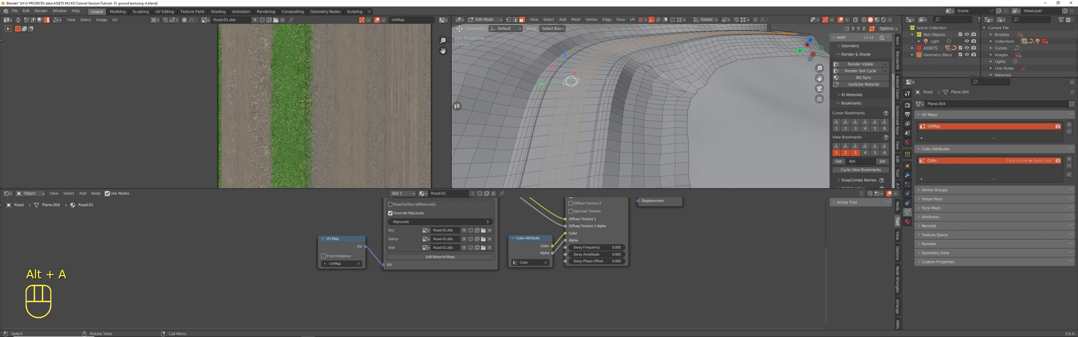
{"action": "key", "text": "ctrl+KP_Add"}
{"action": "key", "text": "ctrl+KP_Add"}
{"action": "key", "text": "ctrl+KP_Add"}
{"action": "key", "text": "ctrl+KP_Add"}
{"action": "key", "text": "ctrl+KP_Add"}
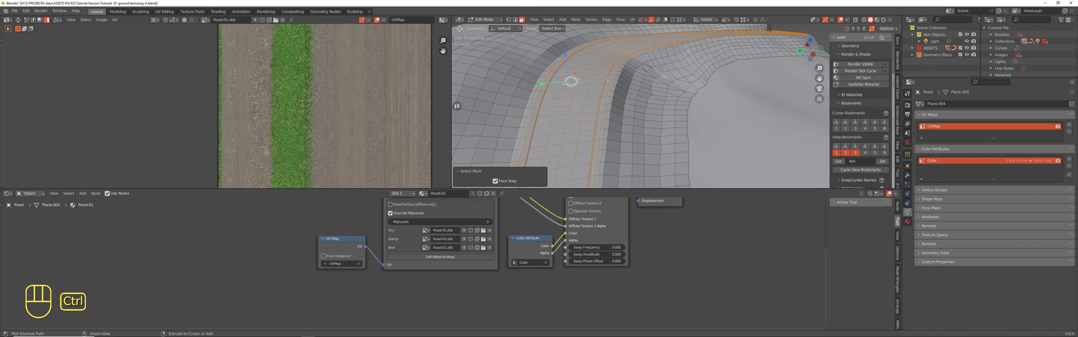
{"action": "key", "text": "ctrl+KP_Add"}
{"action": "key", "text": "p"}
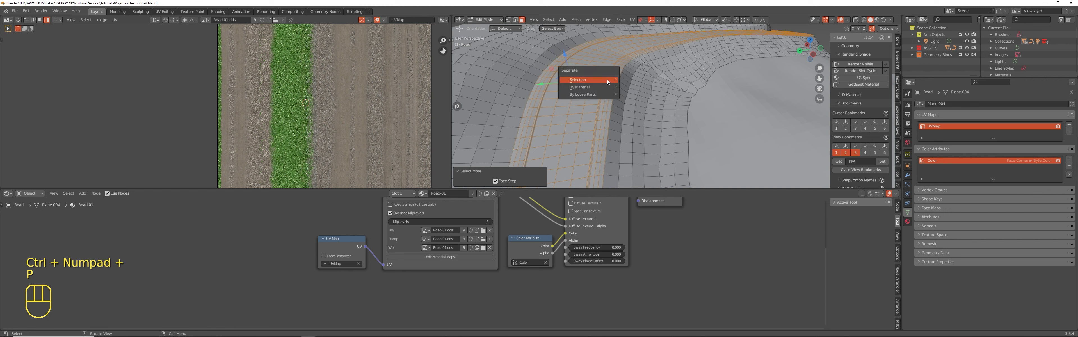
{"action": "left_click", "coordinate": [584, 80]}
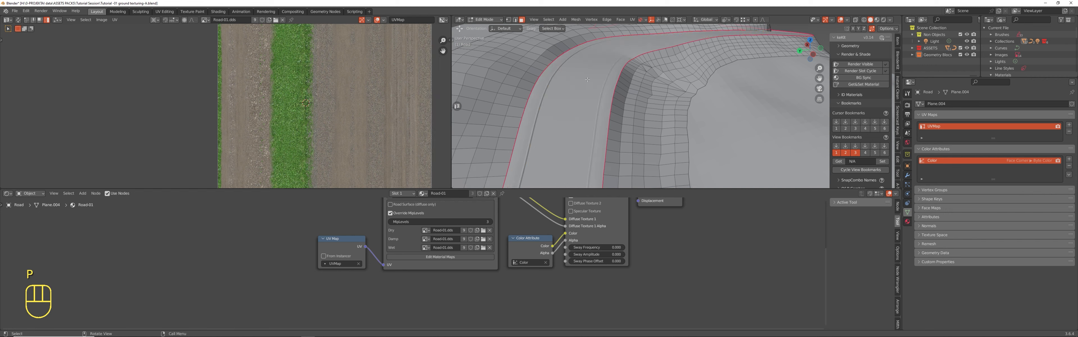
- Expand the Geometry Blocs collection and rename the Road object as Road-side
{"action": "scroll", "coordinate": [587, 79], "scroll_direction": "down", "scroll_amount": 6}
{"action": "middle_click_drag", "start_coordinate": [588, 80], "coordinate": [579, 123]}
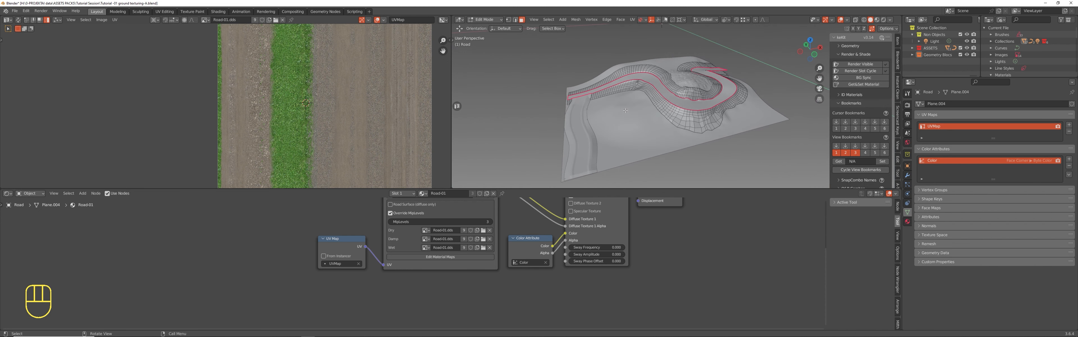
{"action": "left_click", "coordinate": [912, 55]}
{"action": "left_click_drag", "start_coordinate": [960, 80], "coordinate": [961, 171]}
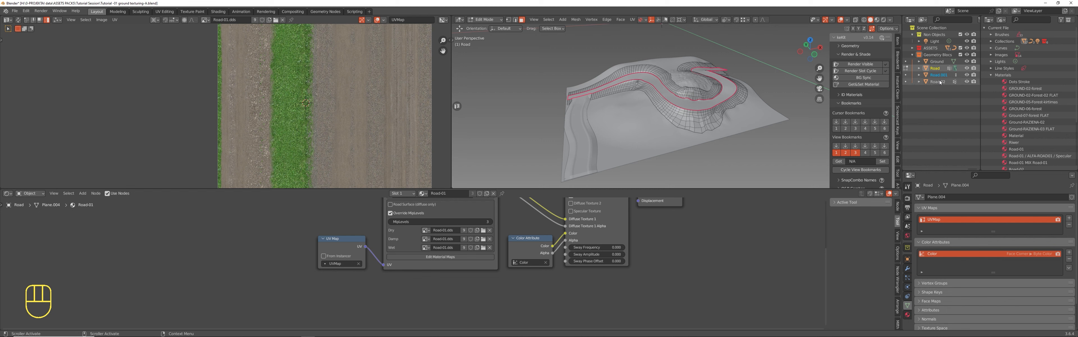
{"action": "key", "text": "Tab"}
{"action": "left_click", "coordinate": [935, 68]}
{"action": "double_click", "coordinate": [935, 68]}
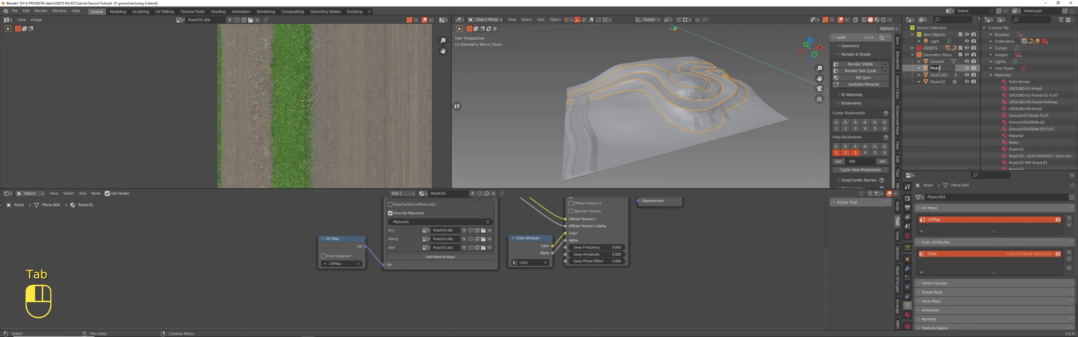
{"action": "type", "text": "Road side"}
{"action": "key", "text": "Return"}
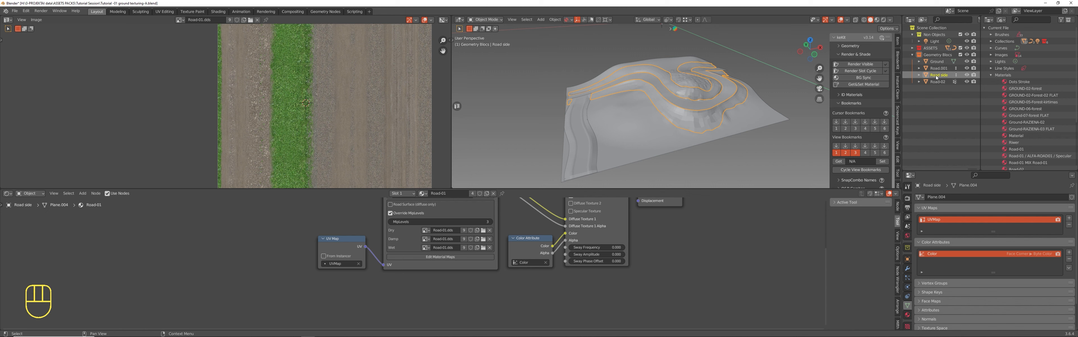
- Open the separated road surface for editing, select all its faces and unwrap them
{"action": "left_click", "coordinate": [682, 78]}
{"action": "middle_click_drag", "start_coordinate": [595, 107], "coordinate": [642, 104]}
{"action": "scroll", "coordinate": [636, 108], "scroll_direction": "up", "scroll_amount": 3}
{"action": "middle_click_drag", "start_coordinate": [591, 129], "coordinate": [597, 129]}
{"action": "key", "text": "Tab"}
{"action": "key", "text": "a"}
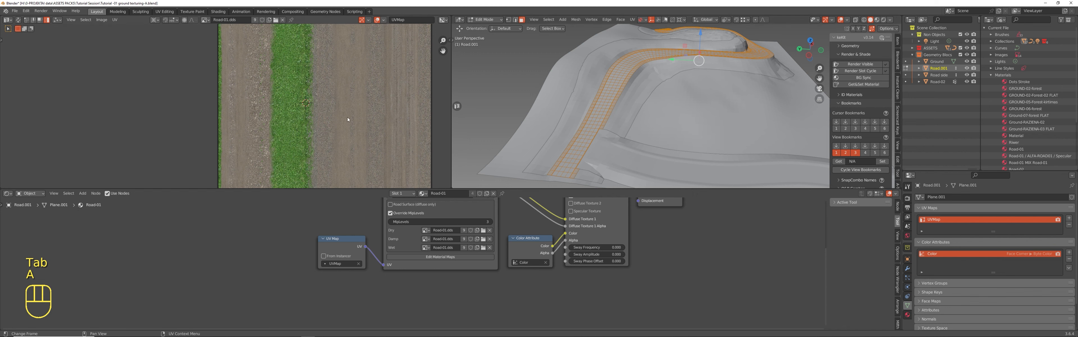
{"action": "key", "text": "a"}
{"action": "key", "text": "KP_Decimal"}
{"action": "key", "text": "u"}
{"action": "key", "text": "u"}
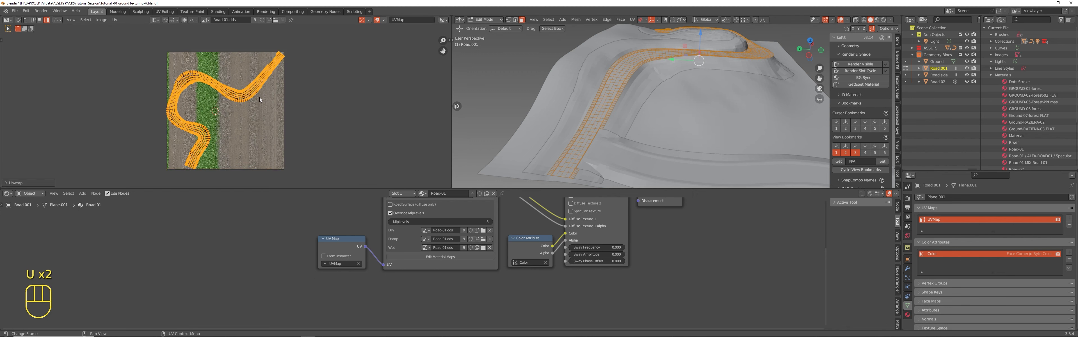
- Straighten the unwrapped UVs into a vertical strip and move it onto the plain dirt part of the texture
{"action": "key", "text": "alt+q"}
{"action": "scroll", "coordinate": [204, 113], "scroll_direction": "up", "scroll_amount": 4}
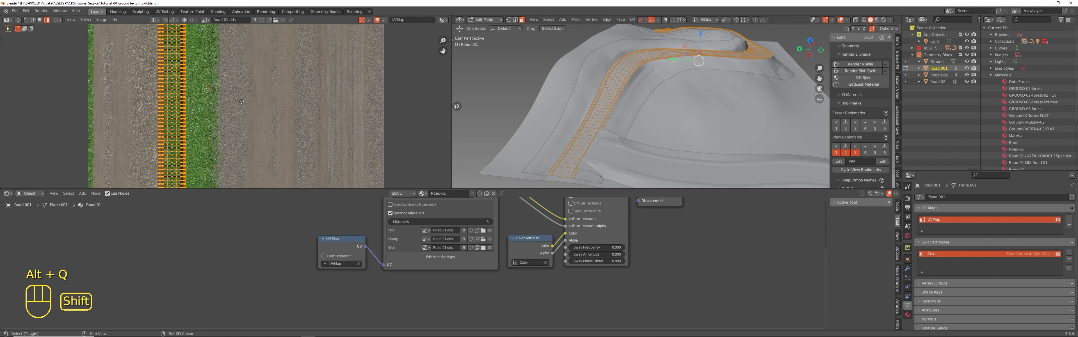
{"action": "key", "text": "g"}
{"action": "left_click", "coordinate": [364, 134]}
{"action": "scroll", "coordinate": [347, 100], "scroll_direction": "up", "scroll_amount": 6}
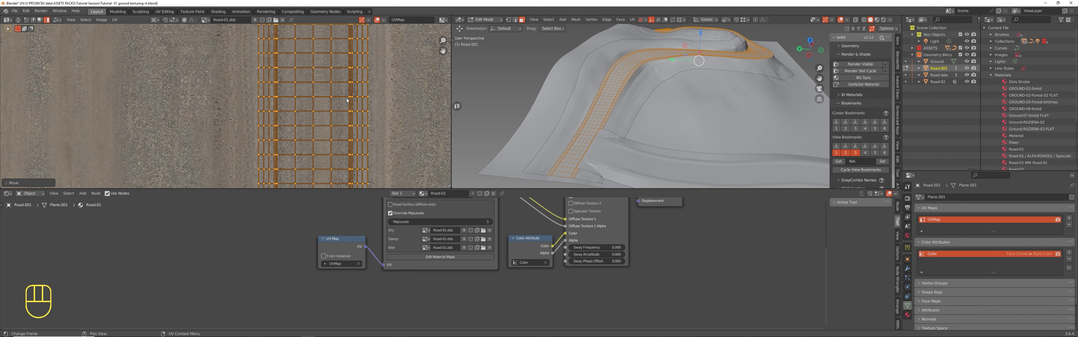
- Examine the TexTools UV Layout tools in the UV editor's sidebar
{"action": "key", "text": "n"}
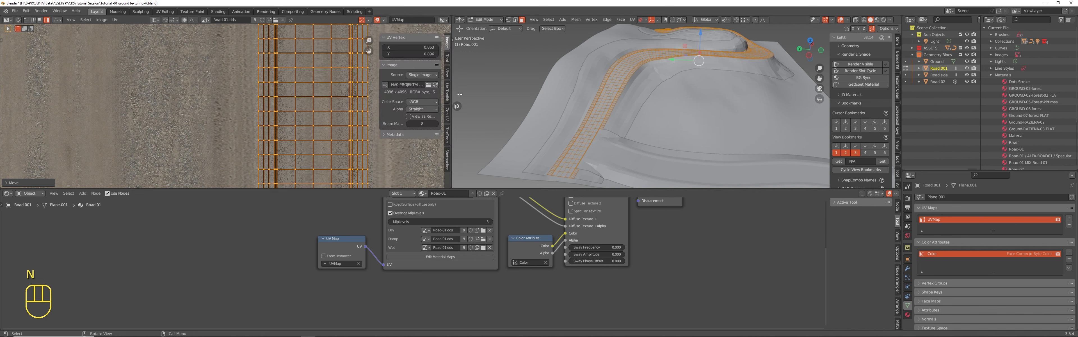
{"action": "left_click", "coordinate": [447, 136]}
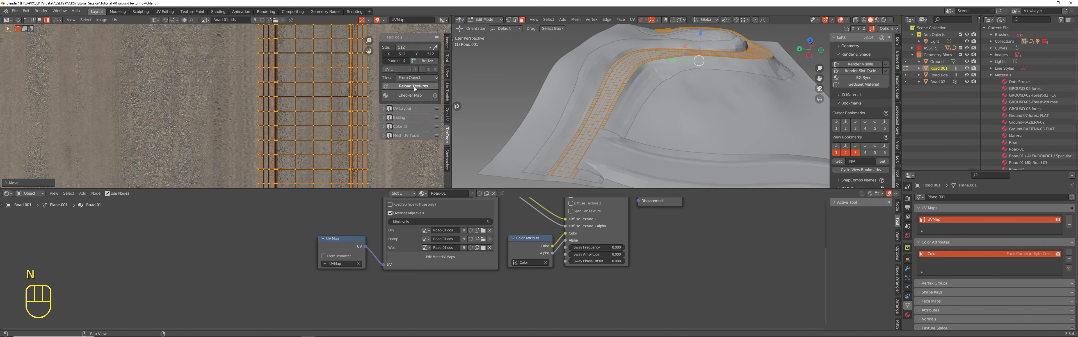
{"action": "left_click", "coordinate": [395, 109]}
{"action": "scroll", "coordinate": [415, 126], "scroll_direction": "down", "scroll_amount": 2}
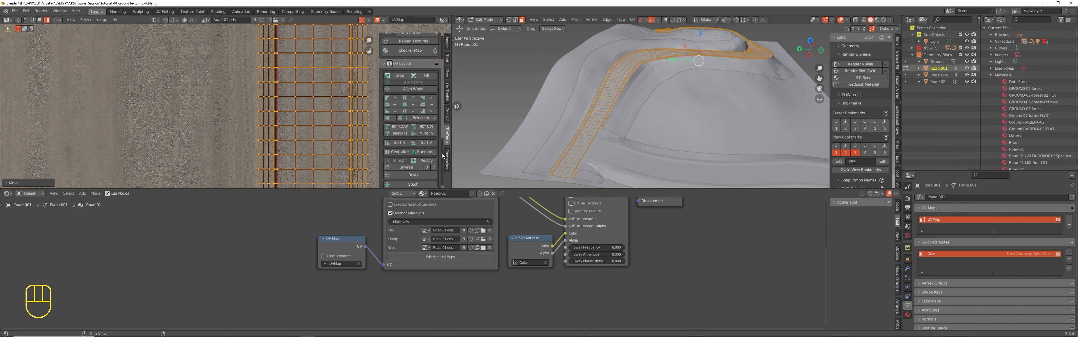
{"action": "key", "text": "n"}
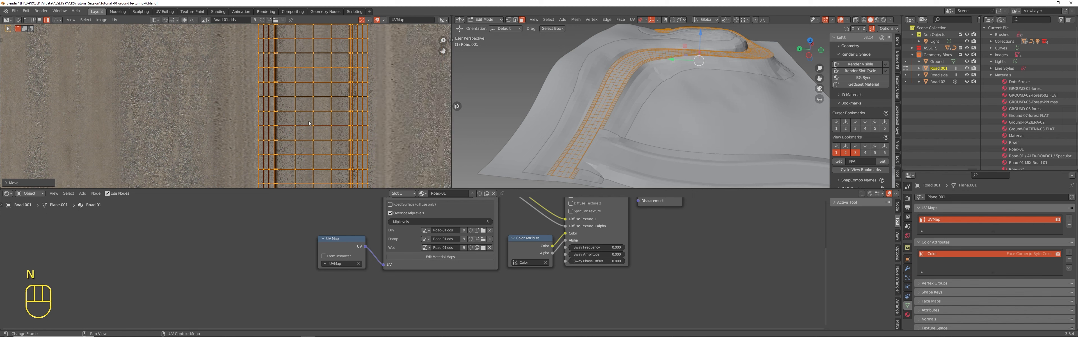
- Scale up the UV strip to the dirt track's width, using a 2D cursor placed near its outer edge for the last scaling
{"action": "scroll", "coordinate": [338, 120], "scroll_direction": "down", "scroll_amount": 1}
{"action": "scroll", "coordinate": [333, 120], "scroll_direction": "down", "scroll_amount": 1}
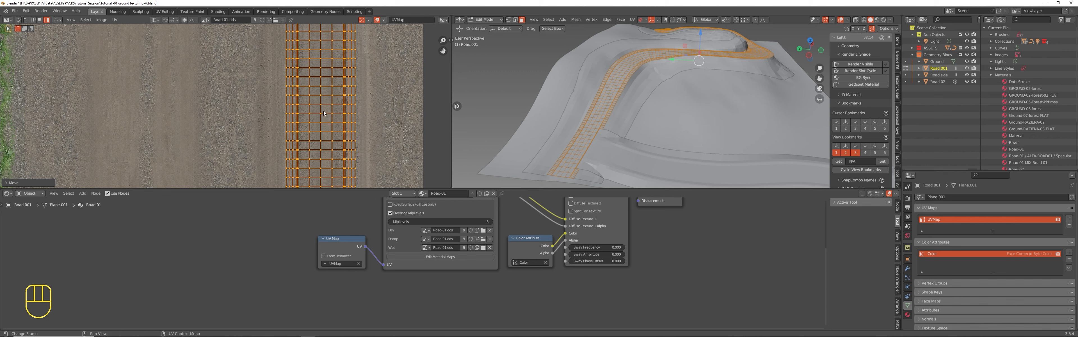
{"action": "scroll", "coordinate": [327, 113], "scroll_direction": "down", "scroll_amount": 2}
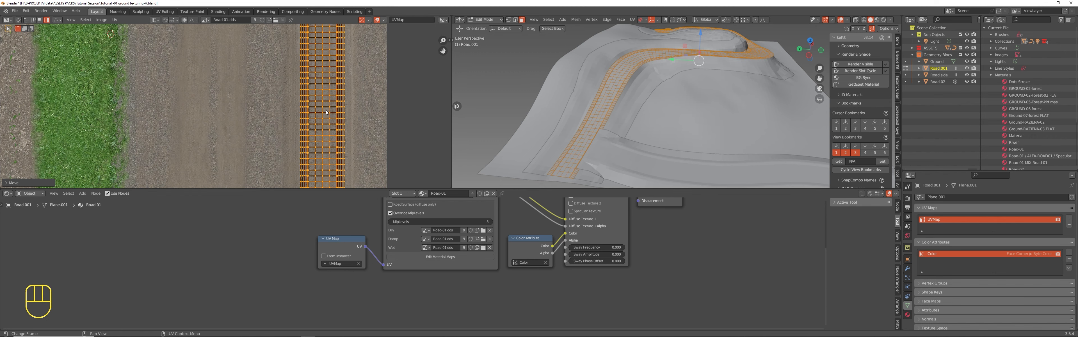
{"action": "middle_click_drag", "start_coordinate": [334, 73], "coordinate": [311, 106]}
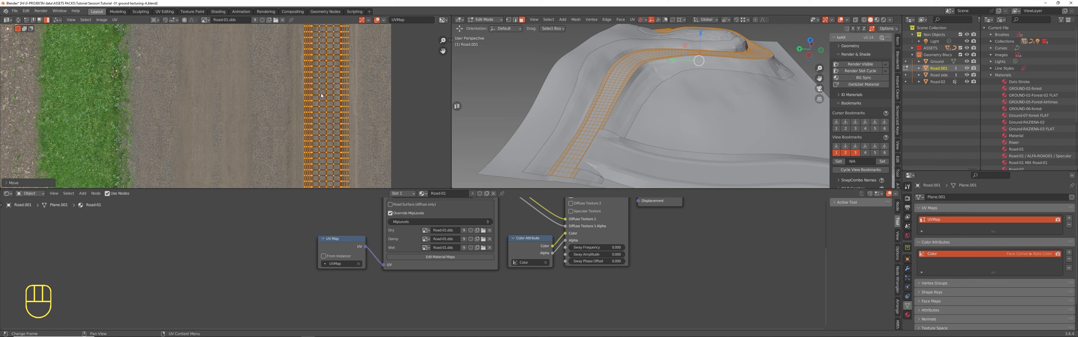
{"action": "scroll", "coordinate": [327, 92], "scroll_direction": "up", "scroll_amount": 2}
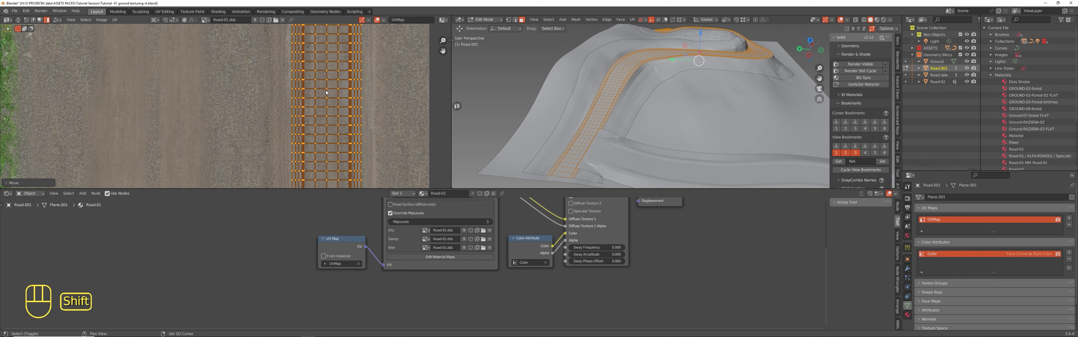
{"action": "key", "text": "s"}
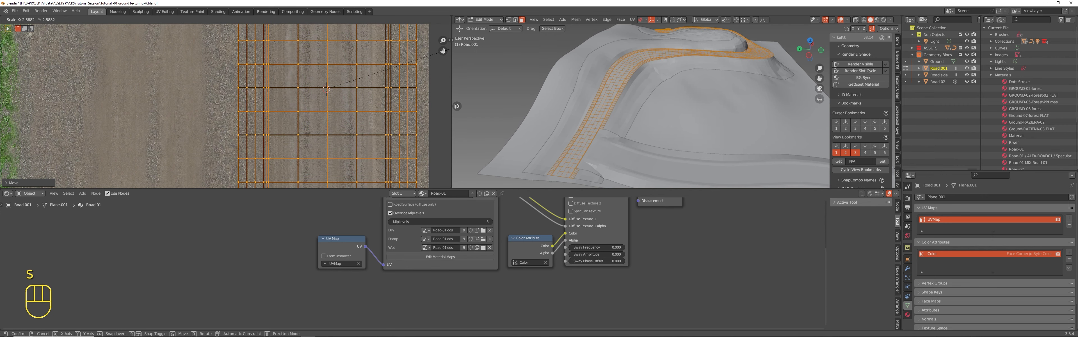
{"action": "left_click", "coordinate": [5, 44]}
{"action": "right_click", "coordinate": [389, 64], "text": "shift"}
{"action": "key", "text": "s"}
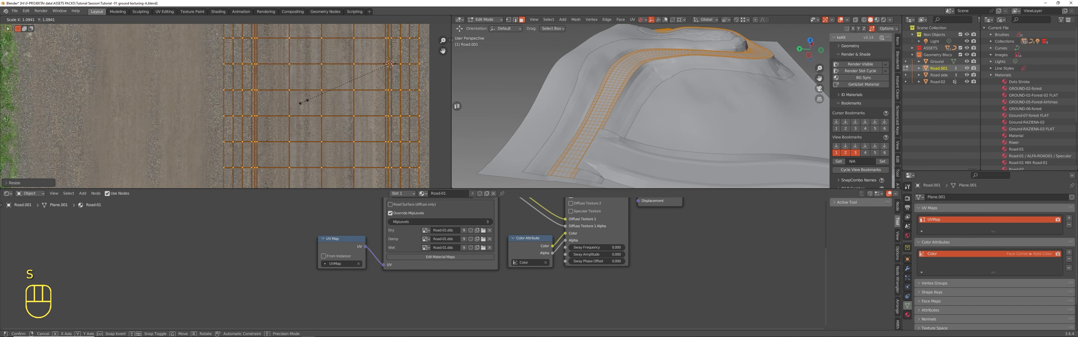
{"action": "left_click", "coordinate": [305, 103]}
{"action": "scroll", "coordinate": [311, 86], "scroll_direction": "down", "scroll_amount": 8}
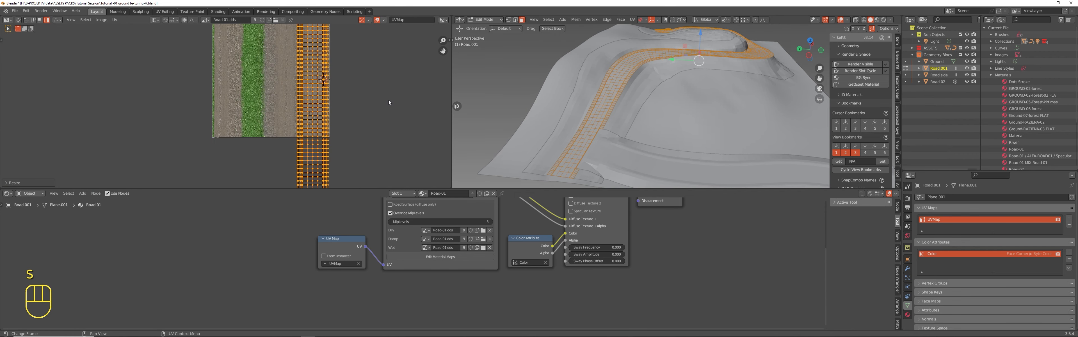
- Show the viewport with textures, leave mesh editing and inspect the dirt texture along the road surface
{"action": "left_click", "coordinate": [877, 19]}
{"action": "mouse_move", "coordinate": [589, 127]}
{"action": "middle_mouse_down"}
{"action": "mouse_move", "coordinate": [604, 134]}
{"action": "mouse_move", "coordinate": [623, 97]}
{"action": "mouse_move", "coordinate": [621, 65]}
{"action": "middle_mouse_up"}
{"action": "scroll", "coordinate": [604, 134], "scroll_direction": "up", "scroll_amount": 7}
{"action": "key", "text": "Tab"}
{"action": "scroll", "coordinate": [618, 140], "scroll_direction": "down", "scroll_amount": 7}
{"action": "scroll", "coordinate": [621, 65], "scroll_direction": "up", "scroll_amount": 4}
{"action": "key", "text": "alt+a"}
{"action": "middle_click_drag", "start_coordinate": [616, 99], "coordinate": [647, 107]}
{"action": "scroll", "coordinate": [577, 110], "scroll_direction": "down", "scroll_amount": 6}
{"action": "scroll", "coordinate": [647, 100], "scroll_direction": "up", "scroll_amount": 6}
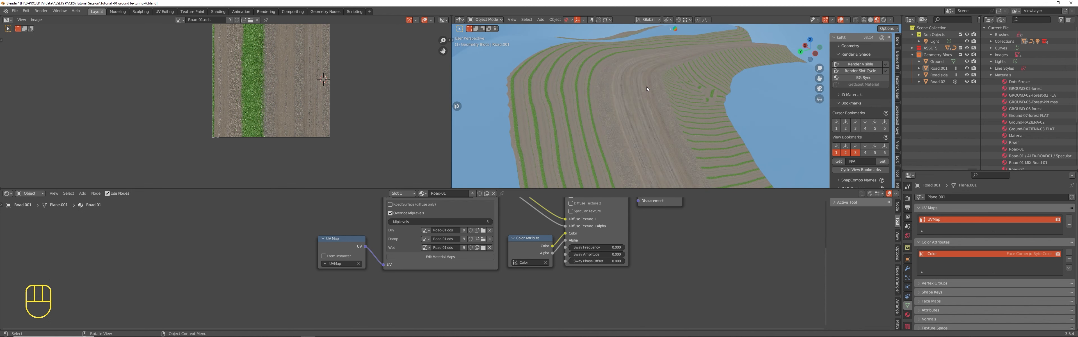
{"action": "middle_click_drag", "start_coordinate": [648, 101], "coordinate": [637, 105]}
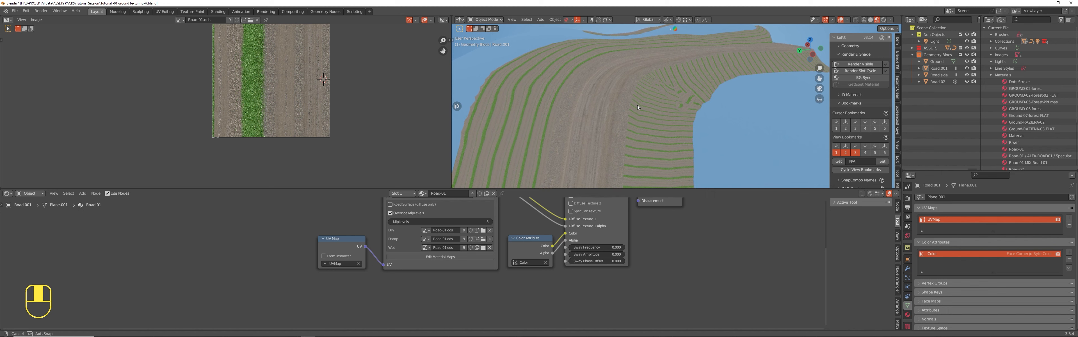
{"action": "scroll", "coordinate": [623, 94], "scroll_direction": "up", "scroll_amount": 2}
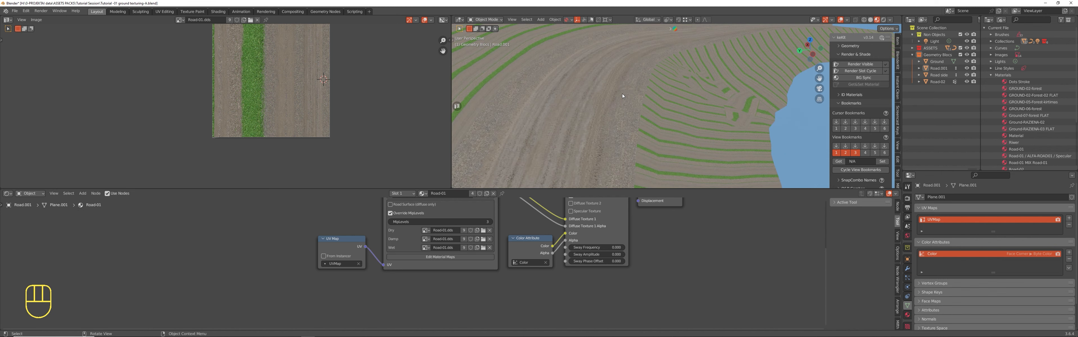
- Reopen the road surface for editing, select the face loops along both road edges and grow the selection inward
{"action": "key", "text": "Tab"}
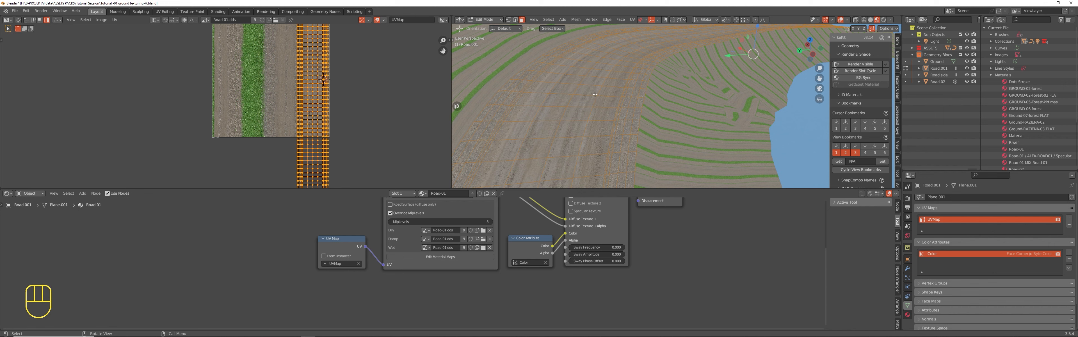
{"action": "key", "text": "alt+a"}
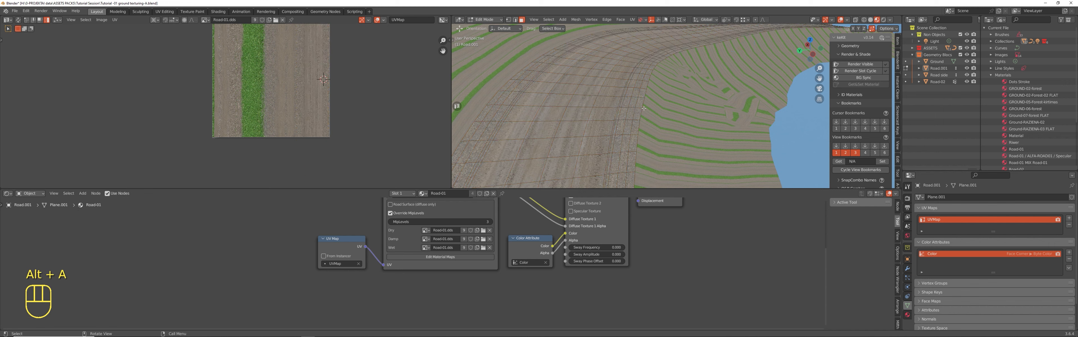
{"action": "left_click", "coordinate": [638, 106], "text": "alt+shift"}
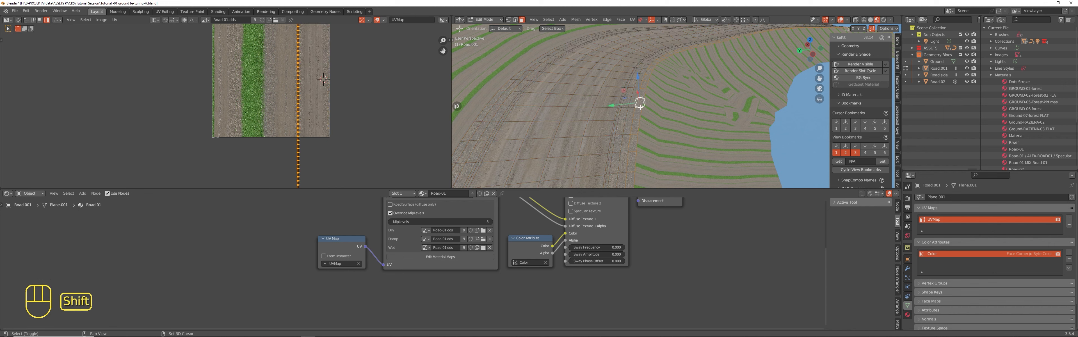
{"action": "left_click", "coordinate": [511, 111], "text": "alt+shift"}
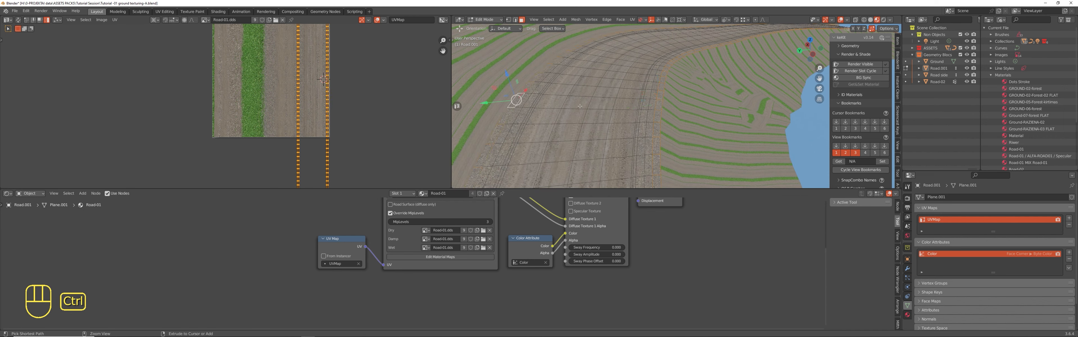
{"action": "key", "text": "ctrl+KP_Add"}
{"action": "key", "text": "ctrl+KP_Add"}
{"action": "key", "text": "ctrl+KP_Add"}
{"action": "key", "text": "ctrl+KP_Add"}
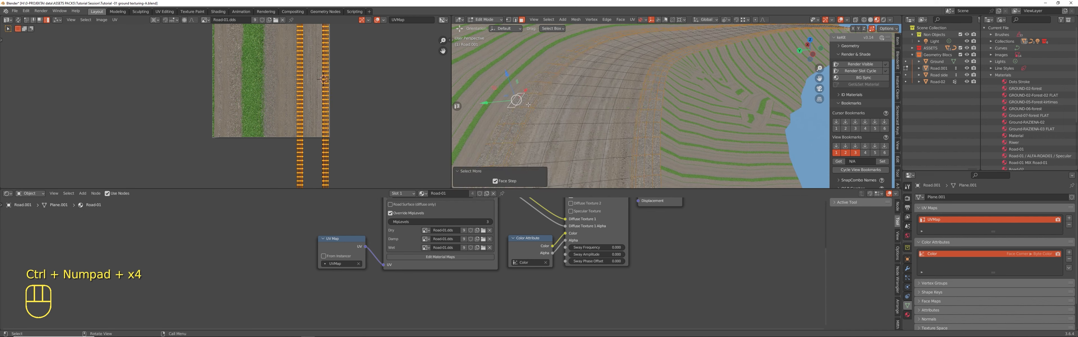
- Mirror one border's UV strip along X about a 2D cursor placed mid-road and shift it over the opposite border's strip
{"action": "scroll", "coordinate": [290, 90], "scroll_direction": "up", "scroll_amount": 6}
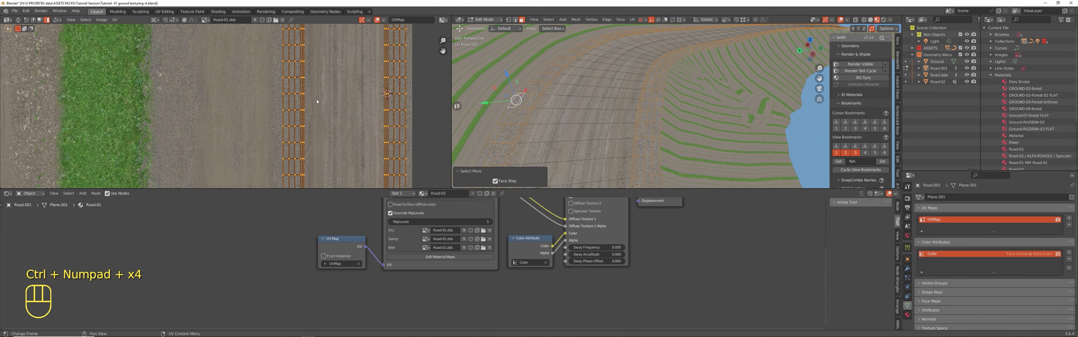
{"action": "middle_click_drag", "start_coordinate": [362, 113], "coordinate": [349, 99]}
{"action": "left_click", "coordinate": [384, 82]}
{"action": "right_click", "coordinate": [334, 83], "text": "shift"}
{"action": "key", "text": "ctrl+m"}
{"action": "key", "text": "x"}
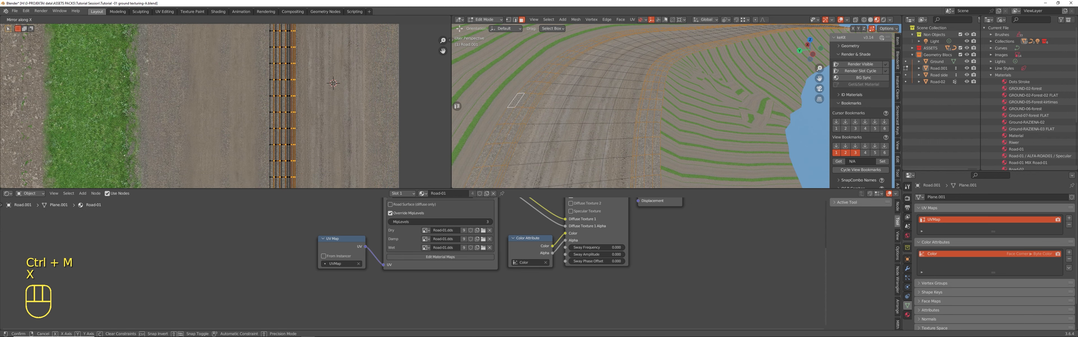
{"action": "left_click", "coordinate": [336, 91]}
{"action": "key", "text": "g"}
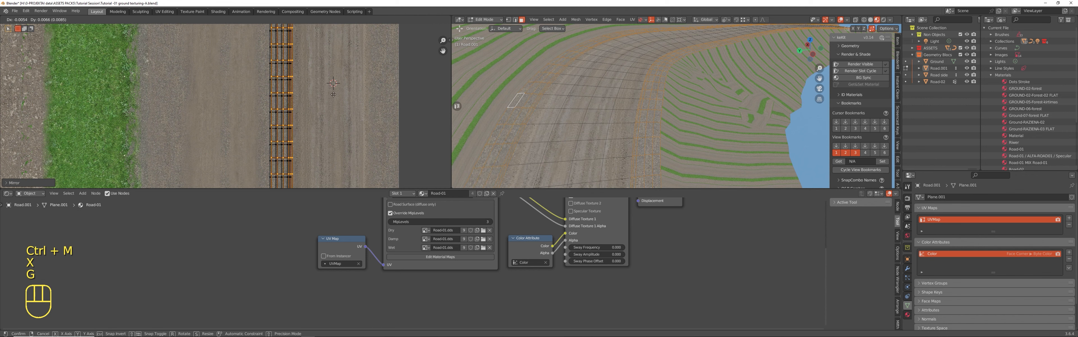
{"action": "left_click", "coordinate": [333, 96]}
- Select both overlapping border strips and move them onto the transition between grass and dirt in the texture
{"action": "key", "text": "a"}
{"action": "key", "text": "m"}
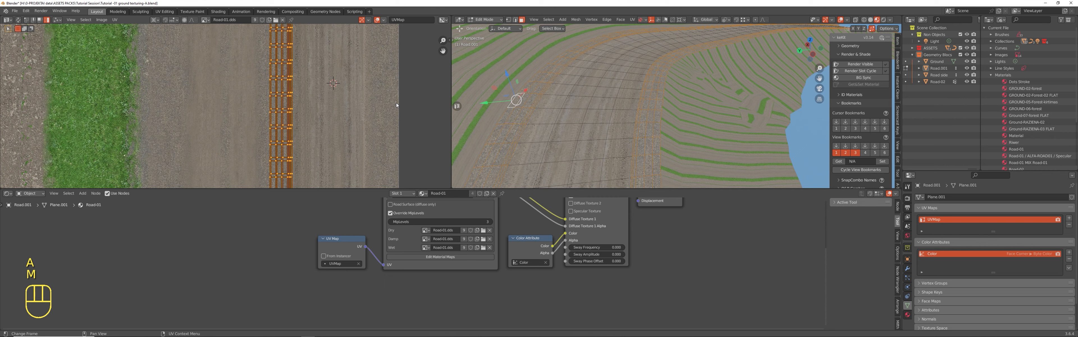
{"action": "key", "text": "n"}
{"action": "scroll", "coordinate": [308, 115], "scroll_direction": "down", "scroll_amount": 5}
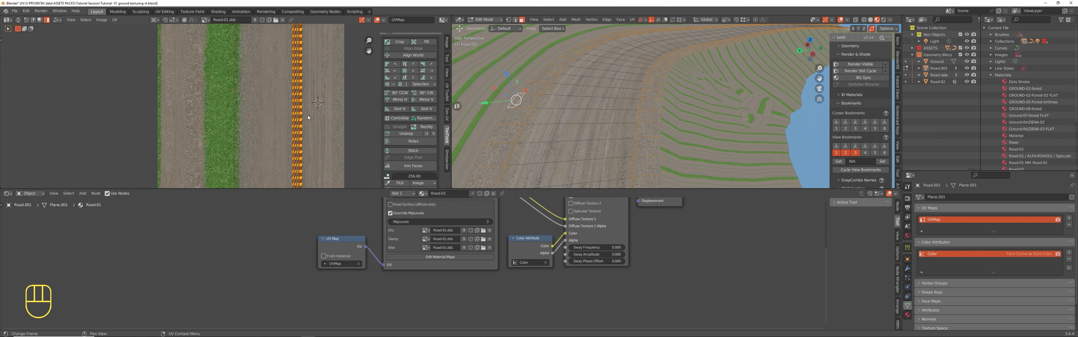
{"action": "key", "text": "g"}
{"action": "left_click", "coordinate": [246, 103]}
{"action": "scroll", "coordinate": [235, 100], "scroll_direction": "up", "scroll_amount": 5}
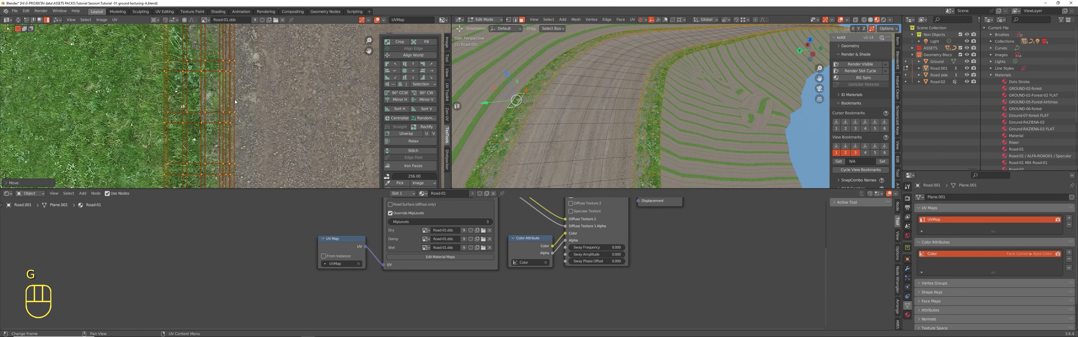
- Select one of the two border strips and shift it to line up with the other
{"action": "left_click", "coordinate": [196, 132]}
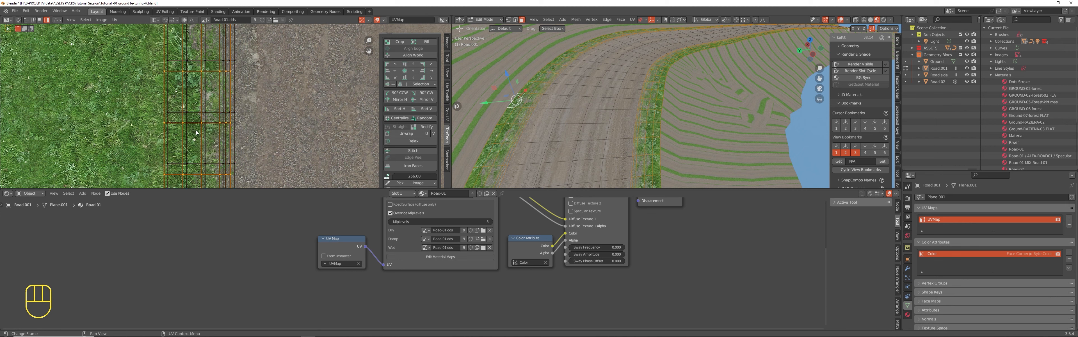
{"action": "key", "text": "g"}
{"action": "left_click", "coordinate": [173, 116]}
- Scale up both border strips together across the grass-to-dirt transition and leave mesh editing
{"action": "key", "text": "a"}
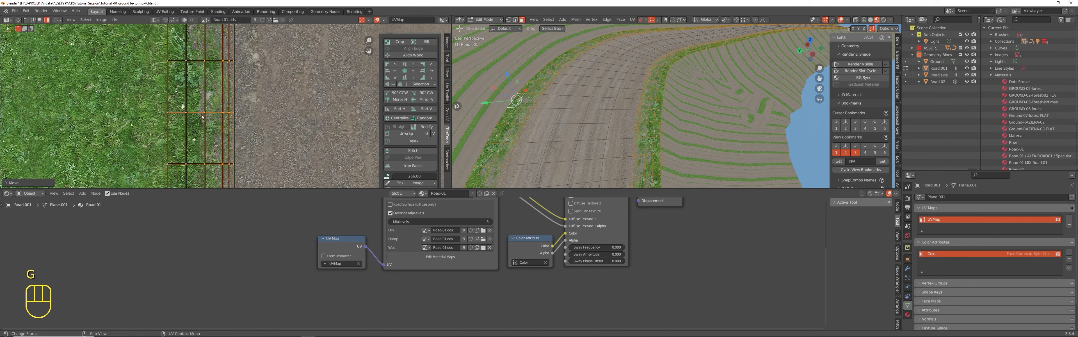
{"action": "key", "text": "s"}
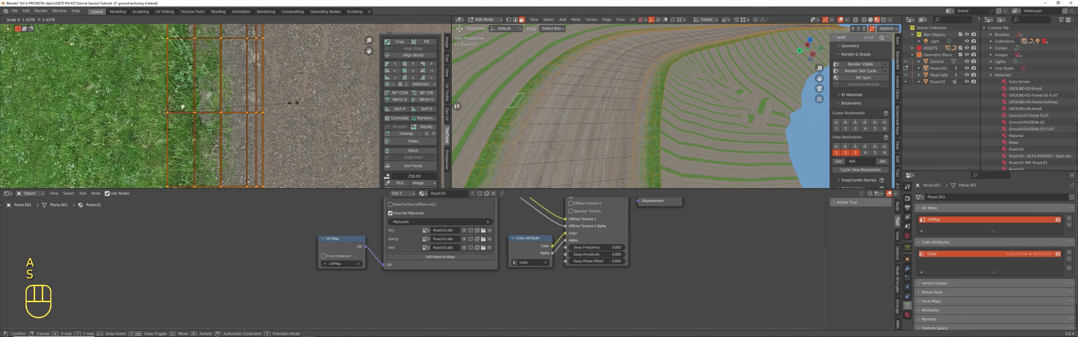
{"action": "left_click", "coordinate": [293, 102]}
{"action": "key", "text": "Tab"}
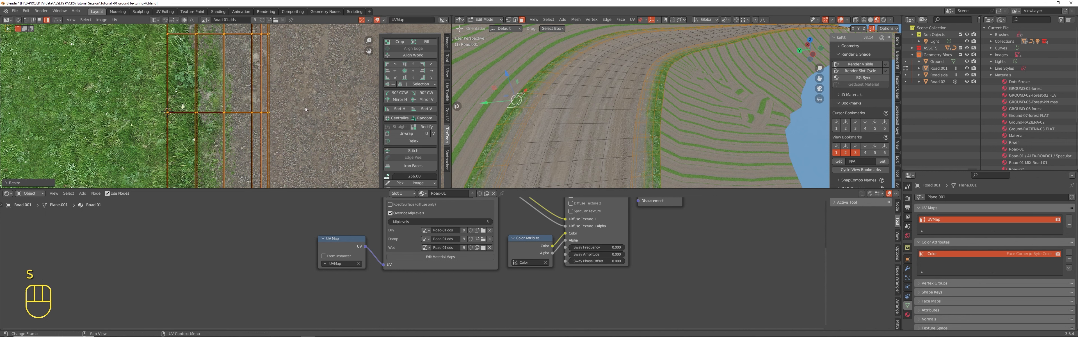
- Inspect the grass borders along the road, hide the UV editor's sidebar and select the road's side mesh
{"action": "scroll", "coordinate": [563, 129], "scroll_direction": "up", "scroll_amount": 3}
{"action": "scroll", "coordinate": [564, 128], "scroll_direction": "down", "scroll_amount": 3}
{"action": "middle_click_drag", "start_coordinate": [563, 129], "coordinate": [543, 102], "text": "ctrl"}
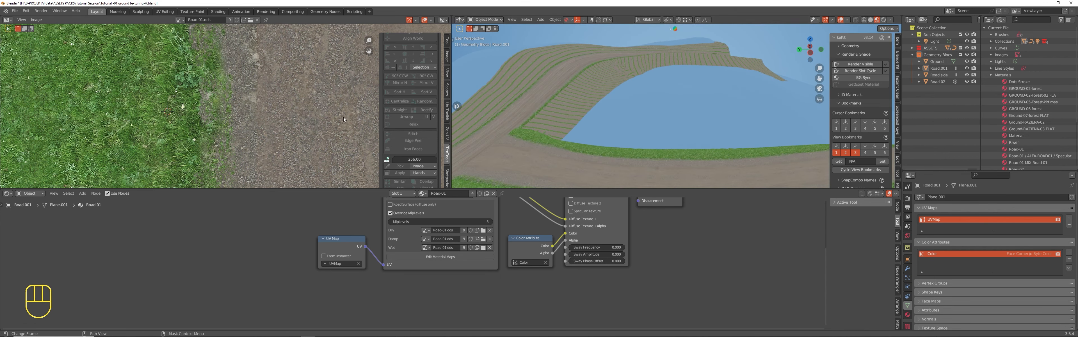
{"action": "key", "text": "n"}
{"action": "left_click", "coordinate": [605, 98]}
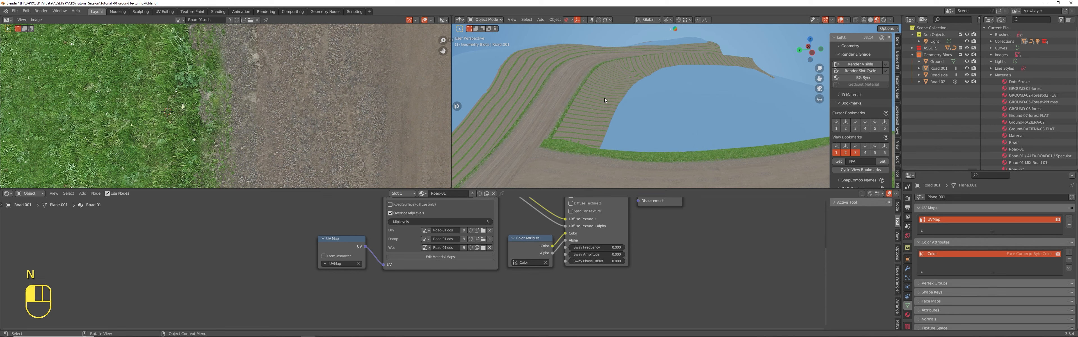
- Select one linked side strip of the road side mesh, delimited by seams, and separate it into its own object
{"action": "key", "text": "Tab"}
{"action": "middle_click_drag", "start_coordinate": [605, 98], "coordinate": [620, 110]}
{"action": "middle_click_drag", "start_coordinate": [581, 70], "coordinate": [634, 81], "text": "shift"}
{"action": "key", "text": "l"}
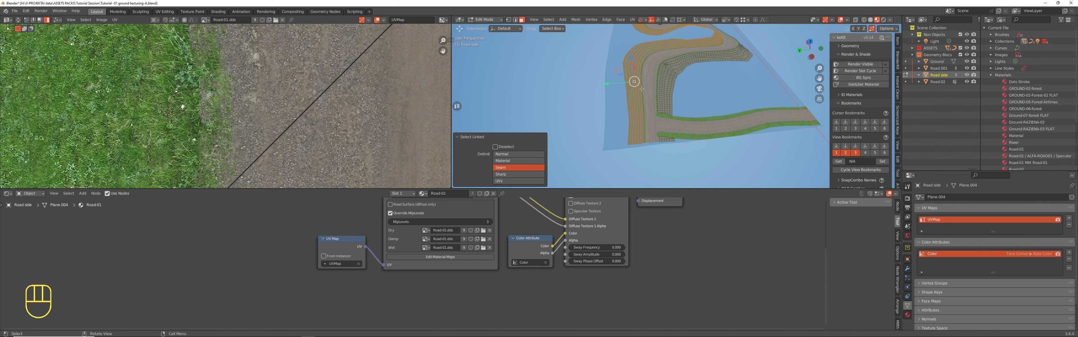
{"action": "key", "text": "p"}
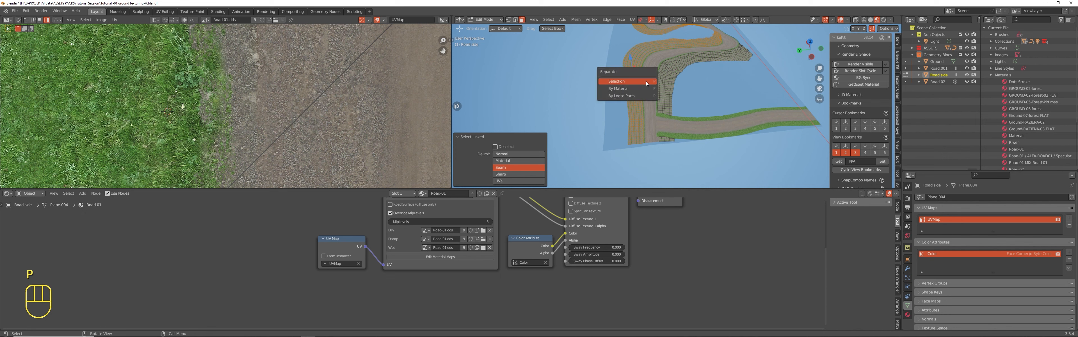
{"action": "left_click", "coordinate": [632, 80]}
- Select all faces of the separated side strip and unwrap them
{"action": "key", "text": "Tab"}
{"action": "key", "text": "Tab"}
{"action": "key", "text": "a"}
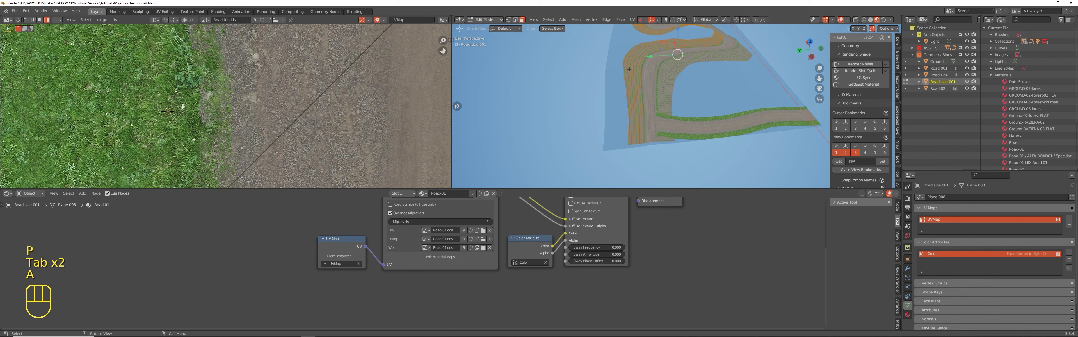
{"action": "key", "text": "a"}
{"action": "key", "text": "u"}
{"action": "key", "text": "u"}
{"action": "scroll", "coordinate": [367, 84], "scroll_direction": "down", "scroll_amount": 5}
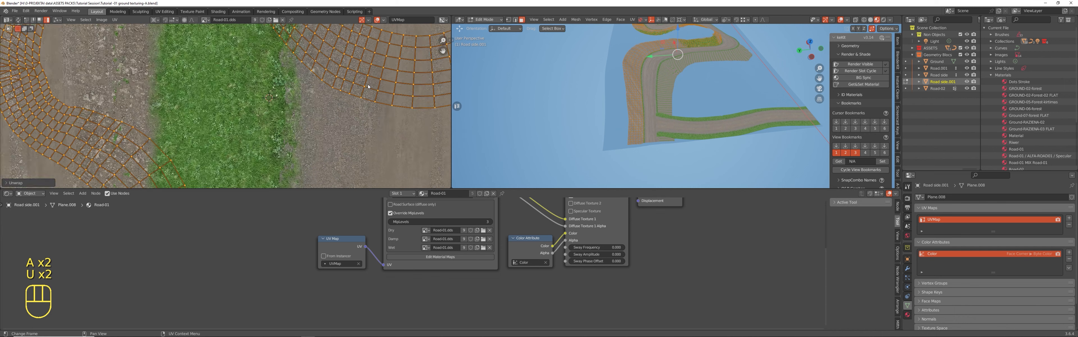
- Switch the viewport to solid shading and examine the side strip's faces around the tight bend
{"action": "middle_click_drag", "start_coordinate": [636, 56], "coordinate": [864, 54]}
{"action": "left_click", "coordinate": [871, 20]}
{"action": "mouse_move", "coordinate": [661, 84]}
{"action": "middle_mouse_down"}
{"action": "mouse_move", "coordinate": [753, 94]}
{"action": "mouse_move", "coordinate": [730, 99]}
{"action": "middle_mouse_up"}
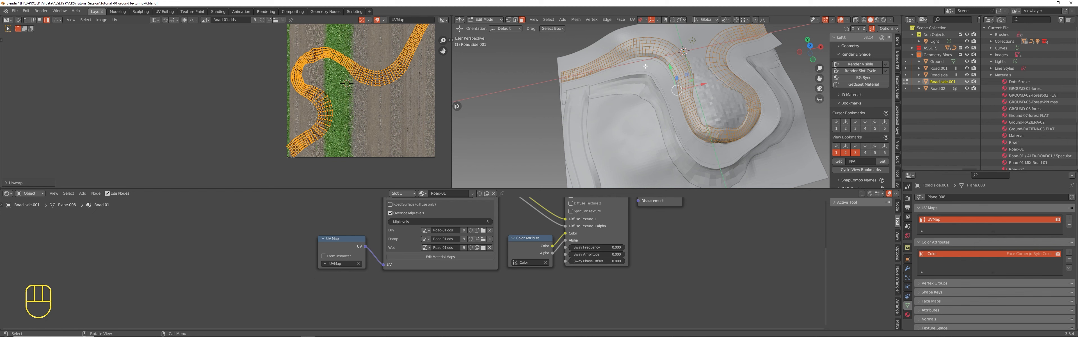
{"action": "middle_click_drag", "start_coordinate": [596, 87], "coordinate": [511, 94], "text": "shift"}
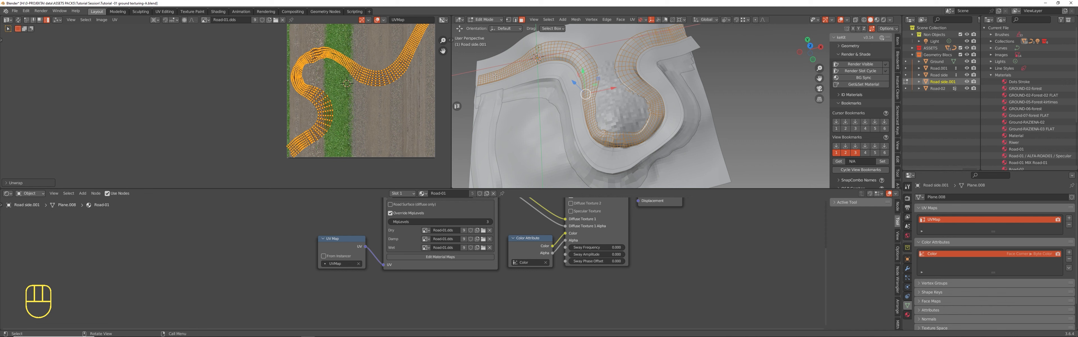
{"action": "scroll", "coordinate": [604, 135], "scroll_direction": "up", "scroll_amount": 2}
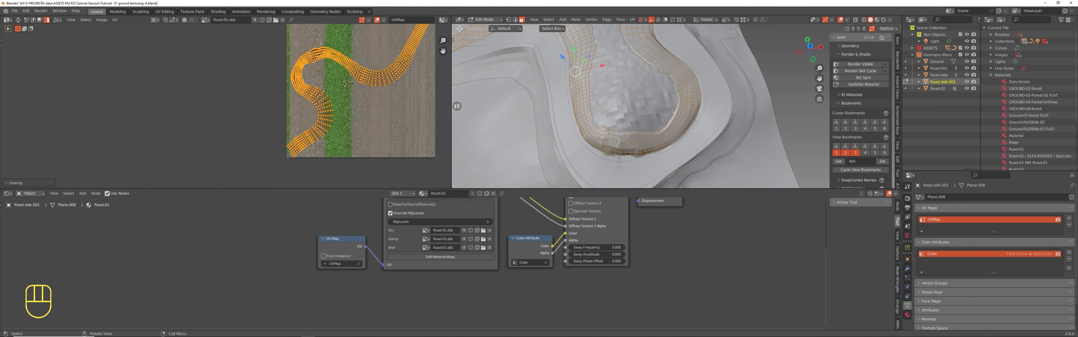
{"action": "scroll", "coordinate": [633, 127], "scroll_direction": "up", "scroll_amount": 2}
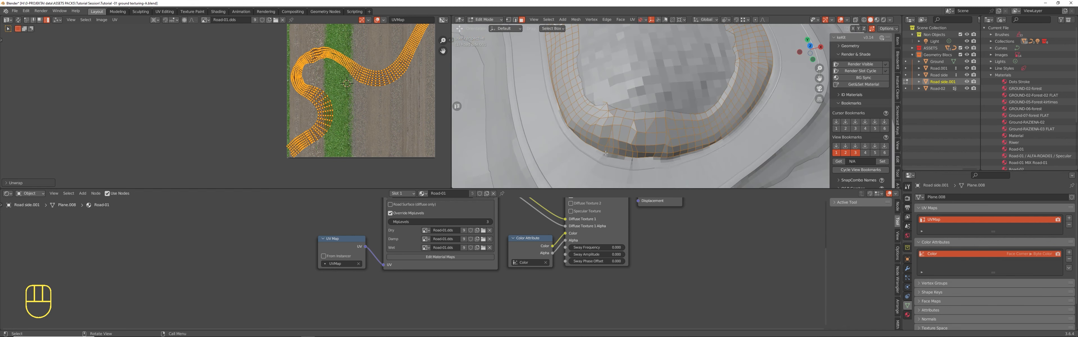
{"action": "middle_click_drag", "start_coordinate": [651, 132], "coordinate": [656, 88], "text": "shift"}
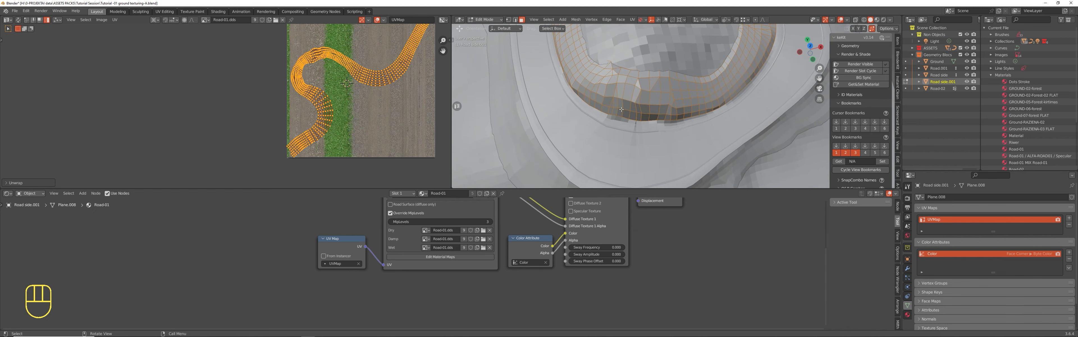
{"action": "scroll", "coordinate": [619, 93], "scroll_direction": "up", "scroll_amount": 2}
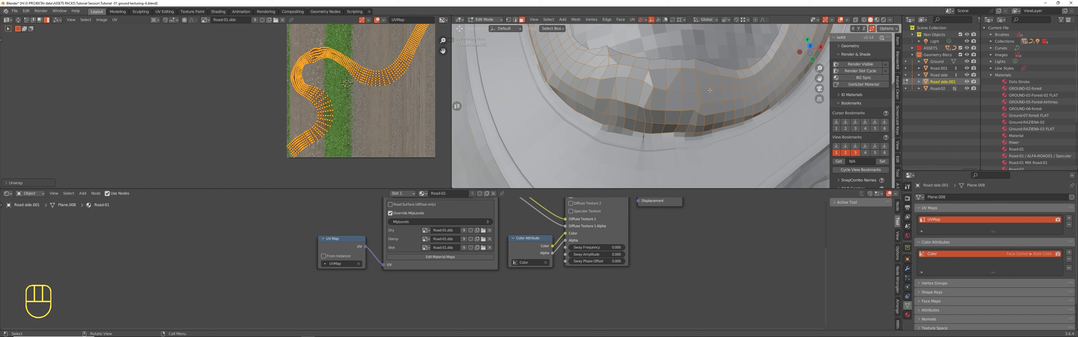
{"action": "scroll", "coordinate": [642, 109], "scroll_direction": "down", "scroll_amount": 4}
{"action": "scroll", "coordinate": [641, 109], "scroll_direction": "up", "scroll_amount": 4}
{"action": "middle_click_drag", "start_coordinate": [641, 109], "coordinate": [620, 131]}
{"action": "scroll", "coordinate": [644, 87], "scroll_direction": "down", "scroll_amount": 4}
{"action": "scroll", "coordinate": [620, 131], "scroll_direction": "up", "scroll_amount": 3}
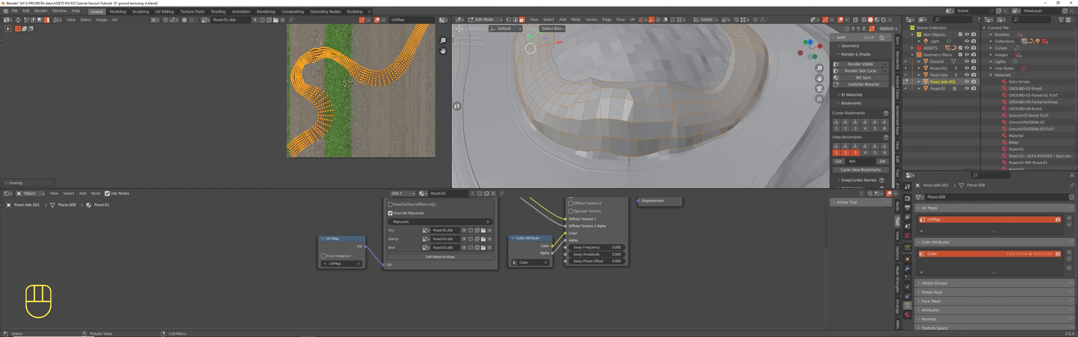
{"action": "middle_click_drag", "start_coordinate": [573, 109], "coordinate": [650, 109]}
{"action": "scroll", "coordinate": [650, 109], "scroll_direction": "down", "scroll_amount": 5}
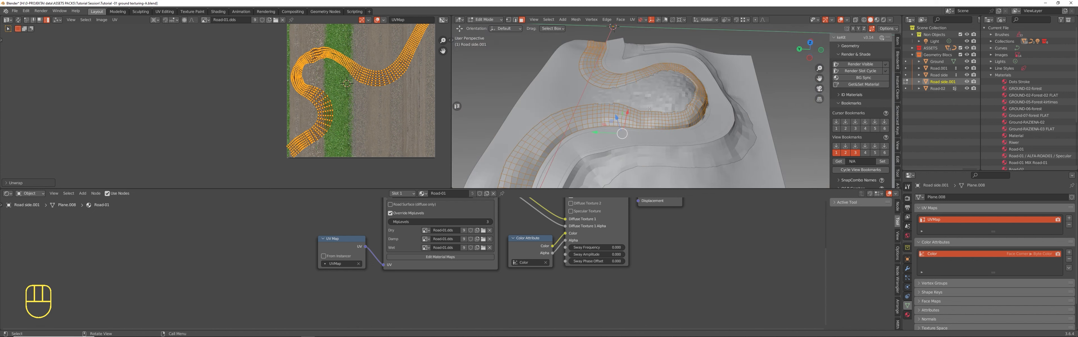
- Clear the selection and circle-select the strip's faces from its outer end through the first curve
{"action": "key", "text": "Tab"}
{"action": "key", "text": "Tab"}
{"action": "scroll", "coordinate": [627, 110], "scroll_direction": "up", "scroll_amount": 2}
{"action": "middle_click_drag", "start_coordinate": [628, 110], "coordinate": [555, 129]}
{"action": "key", "text": "alt+a"}
{"action": "key", "text": "c"}
{"action": "mouse_move", "coordinate": [514, 137]}
{"action": "left_mouse_down"}
{"action": "mouse_move", "coordinate": [601, 51]}
{"action": "mouse_move", "coordinate": [588, 72]}
{"action": "left_mouse_up"}
{"action": "right_click", "coordinate": [590, 73]}
{"action": "middle_click_drag", "start_coordinate": [619, 72], "coordinate": [571, 138], "text": "shift"}
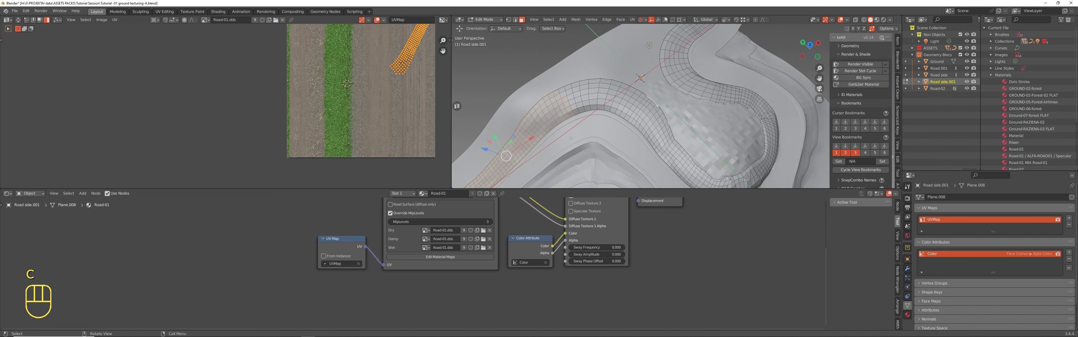
{"action": "key", "text": "c"}
{"action": "mouse_move", "coordinate": [534, 115]}
{"action": "left_mouse_down"}
{"action": "mouse_move", "coordinate": [549, 102]}
{"action": "mouse_move", "coordinate": [618, 100]}
{"action": "mouse_move", "coordinate": [672, 163]}
{"action": "left_mouse_up"}
{"action": "right_click", "coordinate": [673, 164]}
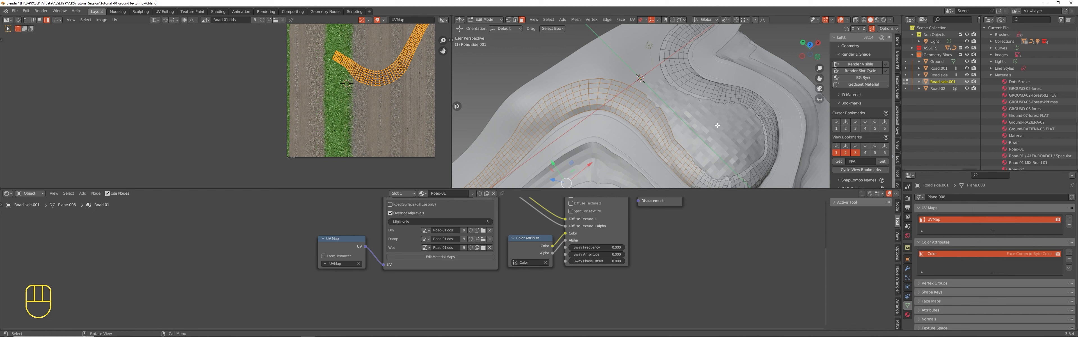
- Isolate the side strip in local view and add the missed faces along its outer edge to the selection
{"action": "key", "text": "KP_Divide"}
{"action": "scroll", "coordinate": [705, 115], "scroll_direction": "up", "scroll_amount": 8}
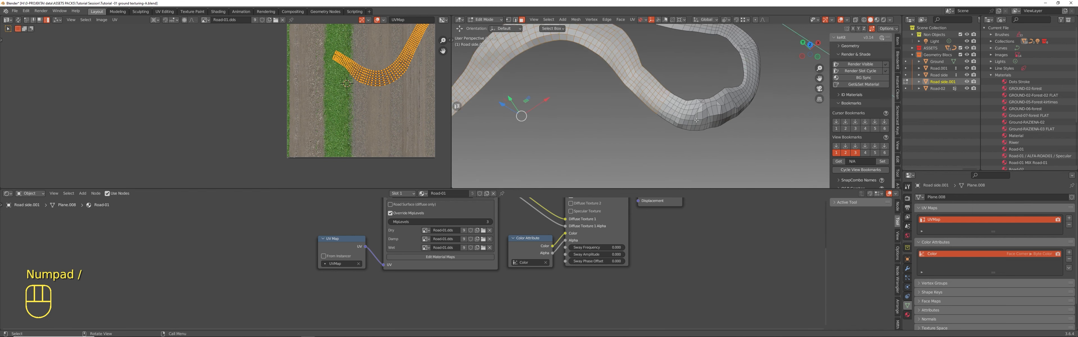
{"action": "key", "text": "c"}
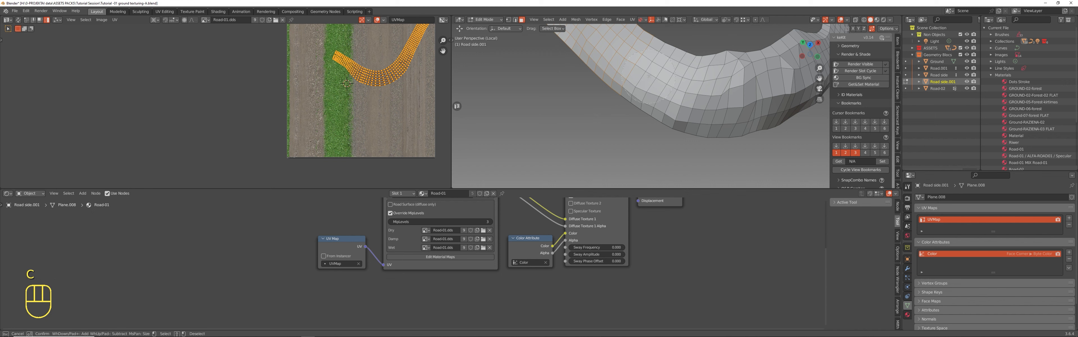
{"action": "left_click_drag", "start_coordinate": [665, 60], "coordinate": [654, 80]}
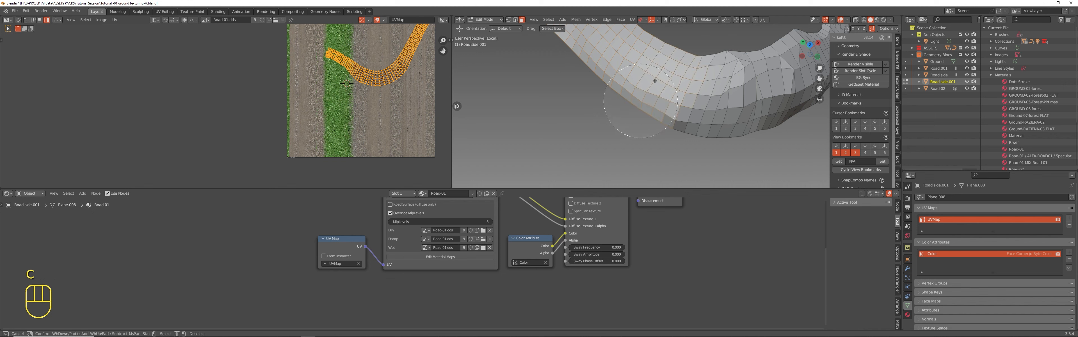
{"action": "right_click", "coordinate": [680, 70]}
- Straighten the selected faces' UVs, shift the resulting strip sideways over the texture and leave mesh editing
{"action": "scroll", "coordinate": [653, 80], "scroll_direction": "down", "scroll_amount": 5}
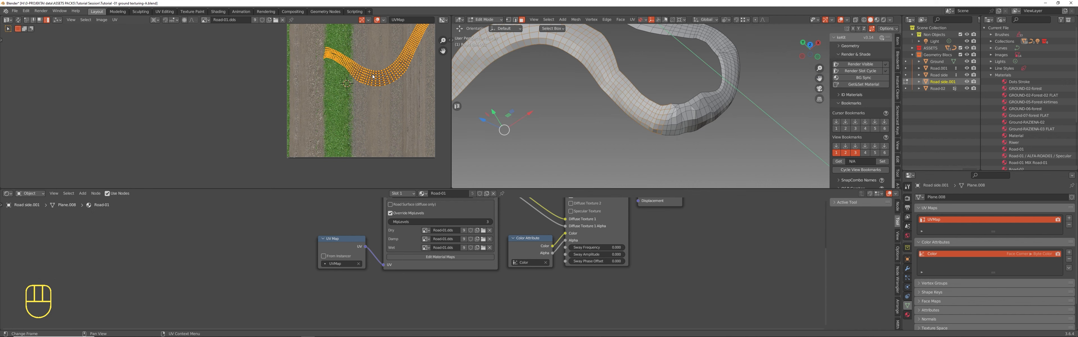
{"action": "middle_click_drag", "start_coordinate": [373, 76], "coordinate": [347, 99]}
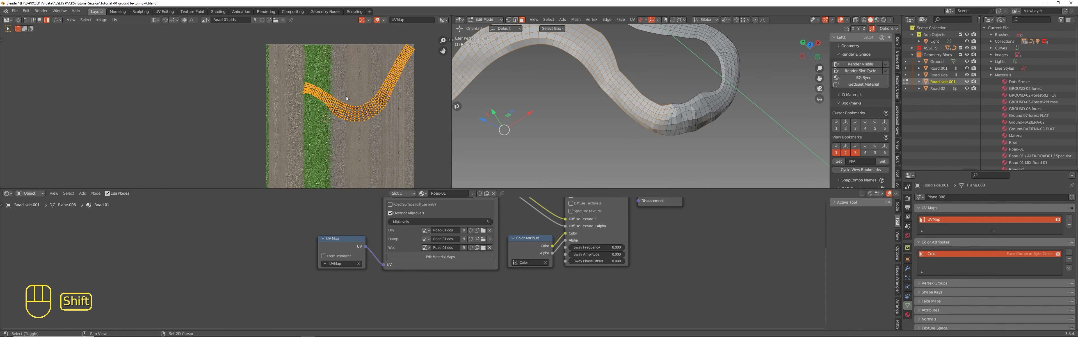
{"action": "key", "text": "shift+q"}
{"action": "scroll", "coordinate": [402, 111], "scroll_direction": "up", "scroll_amount": 4}
{"action": "scroll", "coordinate": [407, 116], "scroll_direction": "down", "scroll_amount": 2}
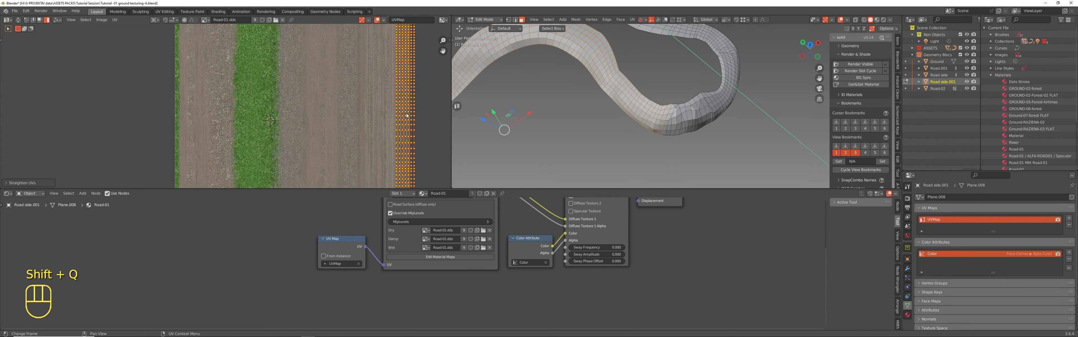
{"action": "key", "text": "g"}
{"action": "left_click", "coordinate": [363, 116]}
{"action": "key", "text": "Tab"}
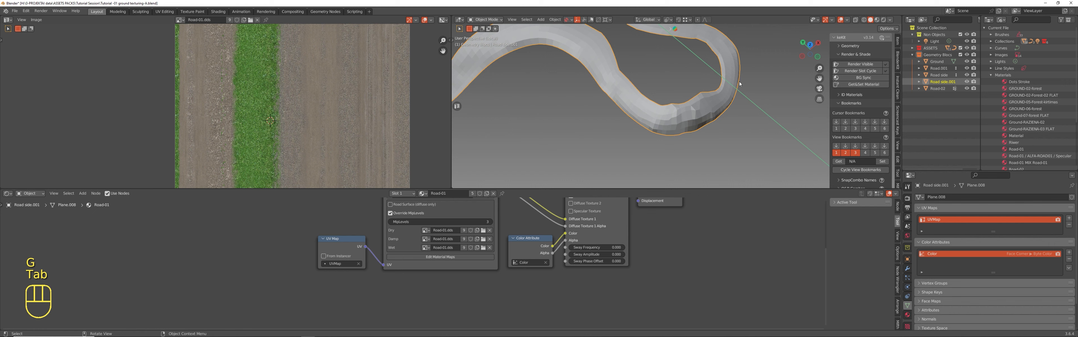
- Assign the GROUND-02-forest material to the side strip and switch the viewport back to textured shading
{"action": "scroll", "coordinate": [726, 56], "scroll_direction": "down", "scroll_amount": 3}
{"action": "middle_click_drag", "start_coordinate": [645, 82], "coordinate": [646, 76]}
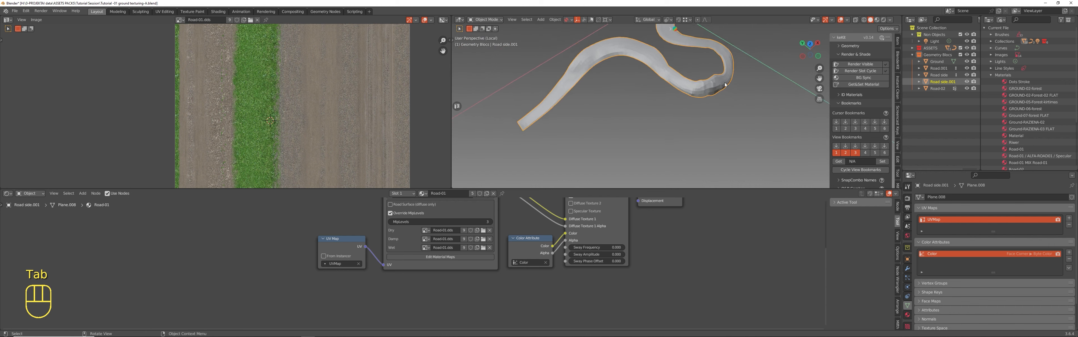
{"action": "middle_click_drag", "start_coordinate": [745, 78], "coordinate": [714, 83]}
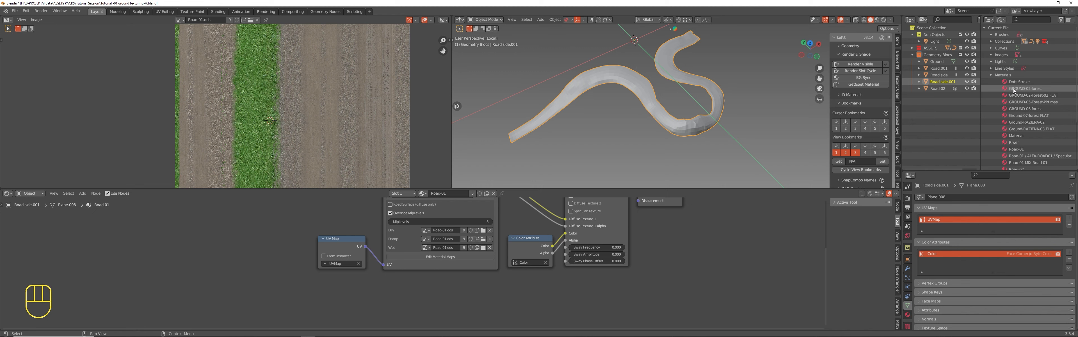
{"action": "left_click_drag", "start_coordinate": [1030, 90], "coordinate": [680, 69]}
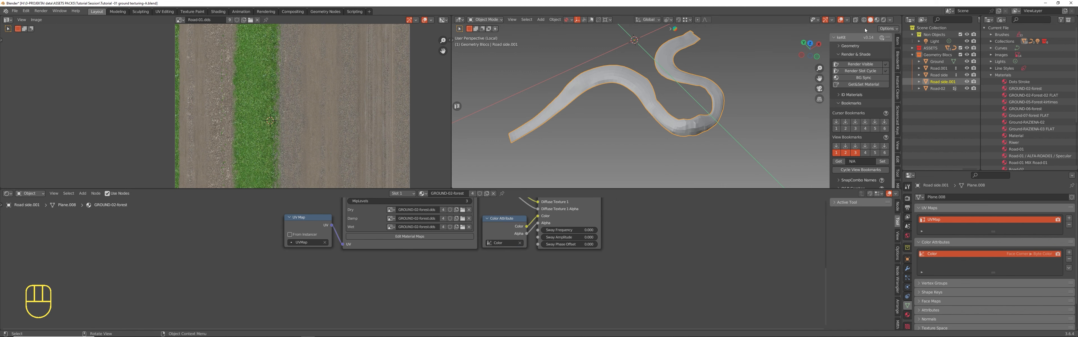
{"action": "left_click", "coordinate": [877, 20]}
{"action": "scroll", "coordinate": [651, 84], "scroll_direction": "up", "scroll_amount": 4}
{"action": "scroll", "coordinate": [666, 87], "scroll_direction": "down", "scroll_amount": 4}
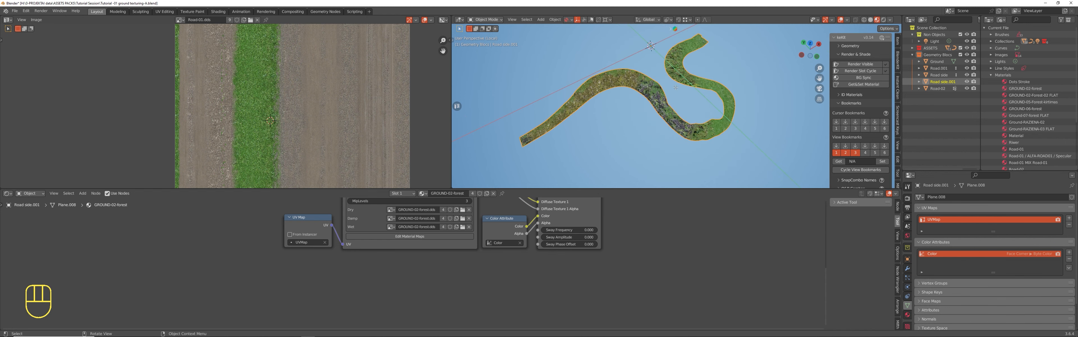
- Move the straightened UV strip onto the grass band along the forest texture's right edge
{"action": "key", "text": "Tab"}
{"action": "scroll", "coordinate": [335, 107], "scroll_direction": "down", "scroll_amount": 1}
{"action": "scroll", "coordinate": [335, 107], "scroll_direction": "down", "scroll_amount": 2}
{"action": "scroll", "coordinate": [340, 108], "scroll_direction": "up", "scroll_amount": 2}
{"action": "scroll", "coordinate": [346, 109], "scroll_direction": "down", "scroll_amount": 1}
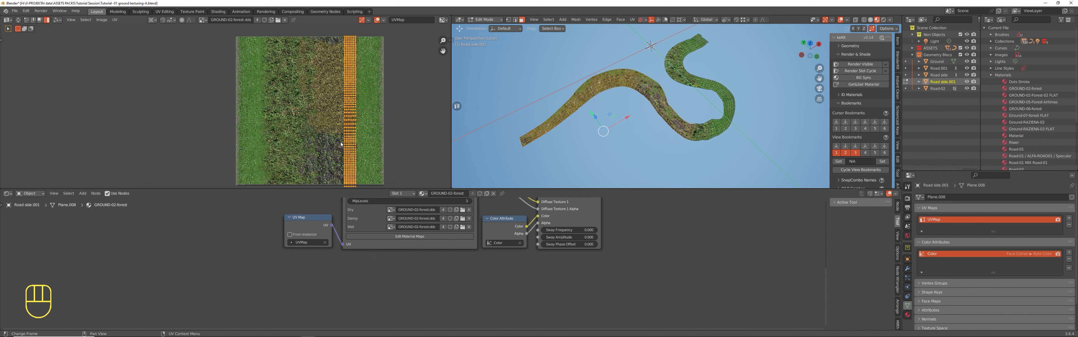
{"action": "key", "text": "g"}
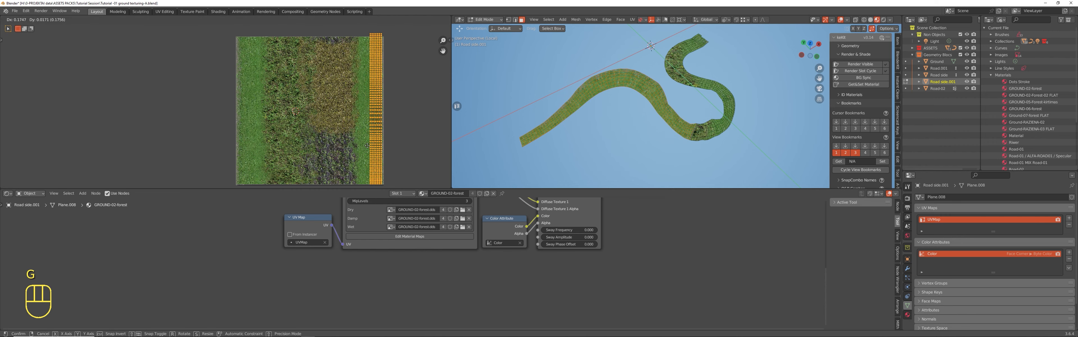
{"action": "left_click", "coordinate": [367, 146]}
{"action": "scroll", "coordinate": [374, 126], "scroll_direction": "up", "scroll_amount": 6}
{"action": "key", "text": "g"}
{"action": "left_click", "coordinate": [398, 104]}
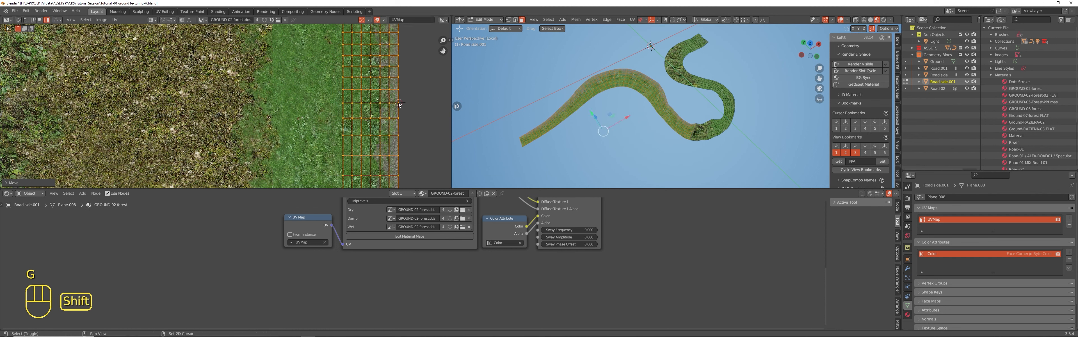
- Scale up the UV strip from the texture's right edge to cover more of the grass band
{"action": "scroll", "coordinate": [331, 104], "scroll_direction": "down", "scroll_amount": 3}
{"action": "key", "text": "s"}
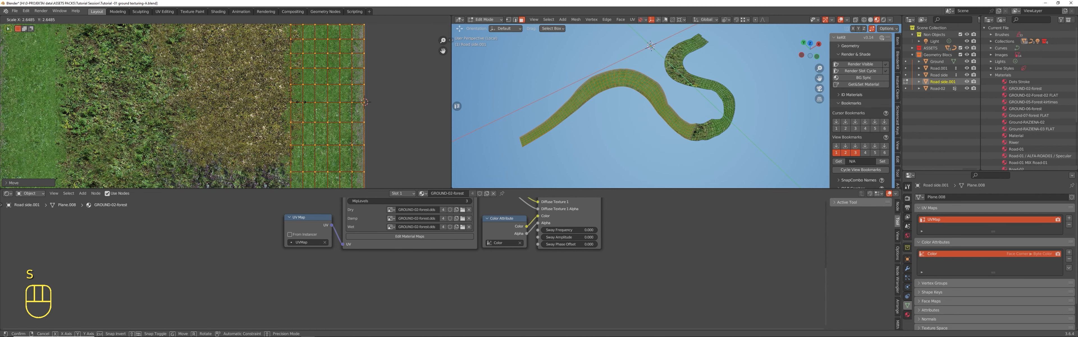
{"action": "left_click", "coordinate": [336, 106]}
{"action": "scroll", "coordinate": [550, 84], "scroll_direction": "up", "scroll_amount": 4}
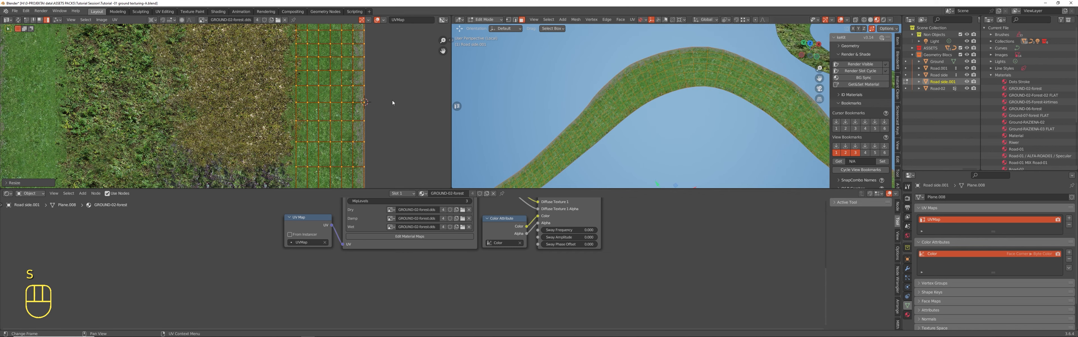
- Move the UV strip to the grass band on the opposite side and align it with the texture's left edge
{"action": "scroll", "coordinate": [355, 96], "scroll_direction": "down", "scroll_amount": 3}
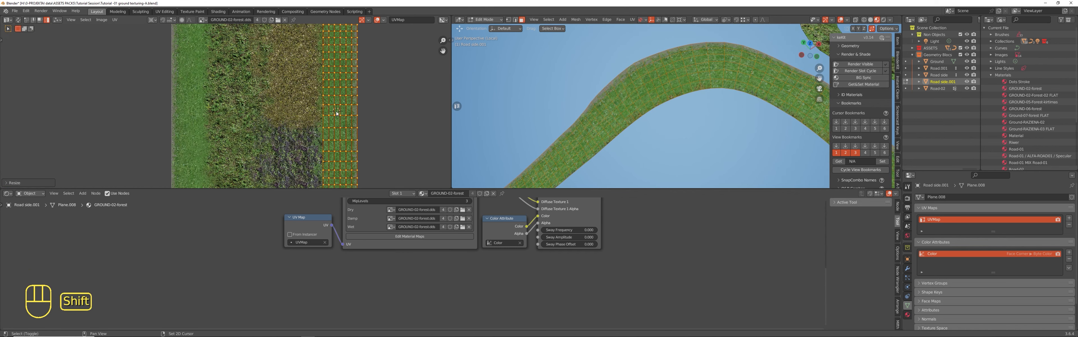
{"action": "key", "text": "g"}
{"action": "left_click", "coordinate": [190, 110]}
{"action": "scroll", "coordinate": [166, 106], "scroll_direction": "up", "scroll_amount": 5}
{"action": "middle_click_drag", "start_coordinate": [166, 106], "coordinate": [260, 106], "text": "shift"}
{"action": "key", "text": "g"}
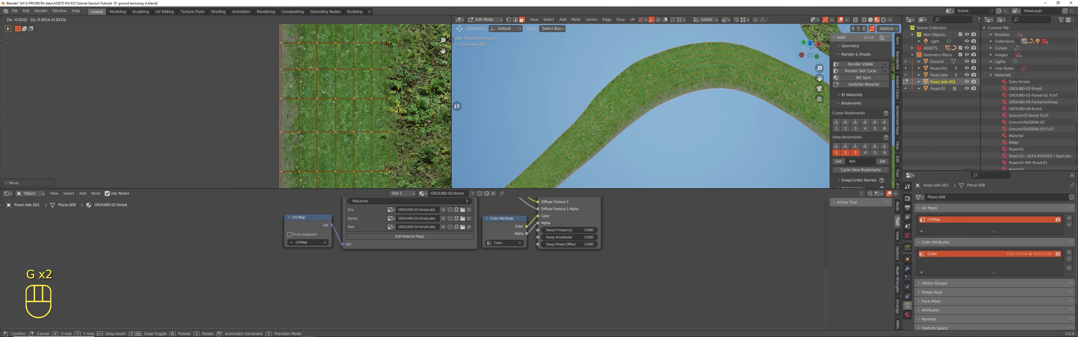
{"action": "left_click", "coordinate": [282, 73]}
- Scale up the UV strip from the texture's left edge so it reaches from the grass into the undergrowth
{"action": "scroll", "coordinate": [283, 69], "scroll_direction": "down", "scroll_amount": 4}
{"action": "key", "text": "s"}
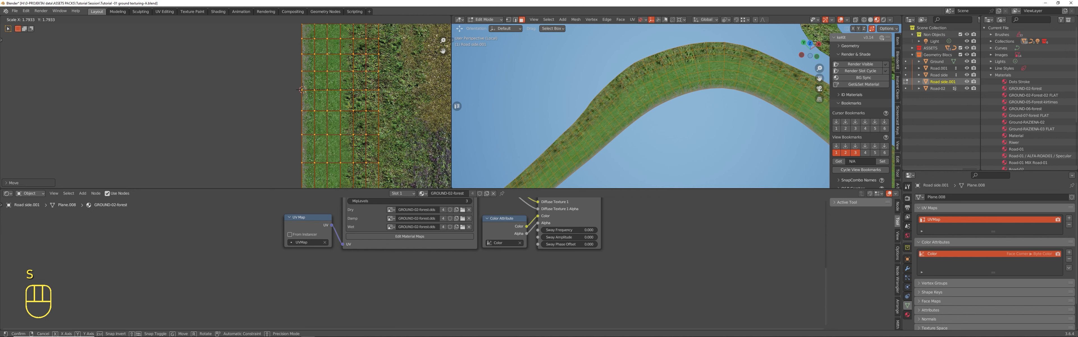
{"action": "left_click", "coordinate": [259, 61]}
{"action": "scroll", "coordinate": [693, 99], "scroll_direction": "down", "scroll_amount": 4}
{"action": "middle_click_drag", "start_coordinate": [693, 99], "coordinate": [651, 83], "text": "shift"}
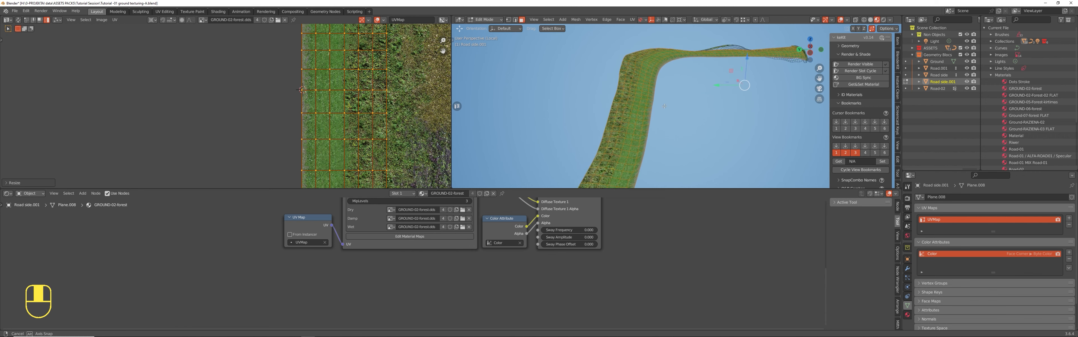
{"action": "middle_click_drag", "start_coordinate": [698, 102], "coordinate": [752, 69]}
- Leave mesh editing and local view, and inspect how the forest-textured side strip meets the road
{"action": "key", "text": "Tab"}
{"action": "key", "text": "KP_Divide"}
{"action": "key", "text": "alt+a"}
{"action": "scroll", "coordinate": [562, 127], "scroll_direction": "up", "scroll_amount": 10}
{"action": "scroll", "coordinate": [633, 88], "scroll_direction": "down", "scroll_amount": 10}
- Scale the forest side strip's UVs along X from the texture's left edge and leave mesh editing
{"action": "key", "text": "Tab"}
{"action": "right_click", "coordinate": [385, 113], "text": "shift"}
{"action": "key", "text": "s"}
{"action": "key", "text": "x"}
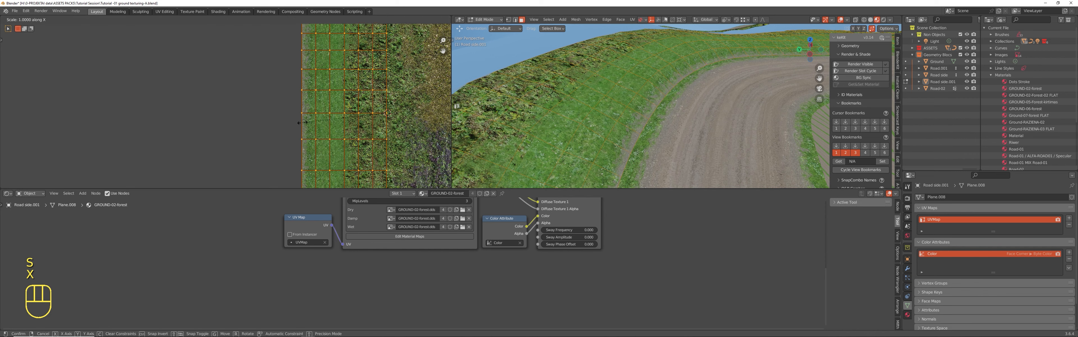
{"action": "left_click", "coordinate": [531, 133]}
{"action": "key", "text": "Tab"}
- Open the side strip at the next bend for mesh editing in solid shading, with a face at its end selected
{"action": "middle_click_drag", "start_coordinate": [627, 141], "coordinate": [559, 181]}
{"action": "left_click", "coordinate": [668, 120]}
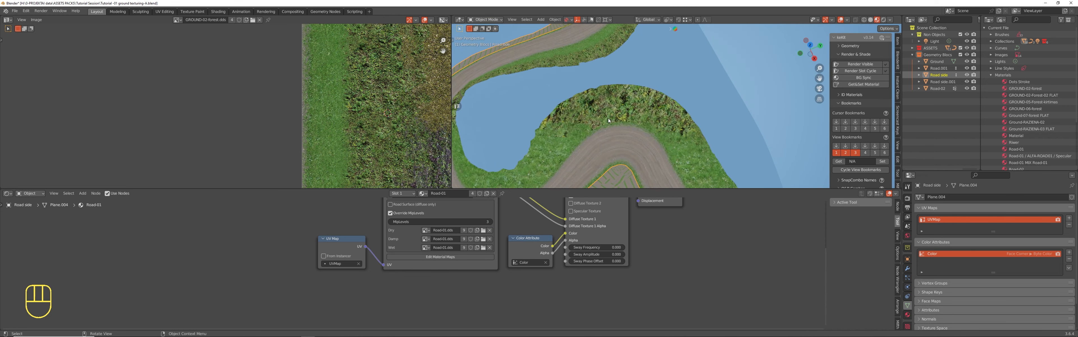
{"action": "left_click", "coordinate": [623, 107]}
{"action": "key", "text": "Tab"}
{"action": "middle_click_drag", "start_coordinate": [628, 107], "coordinate": [682, 84]}
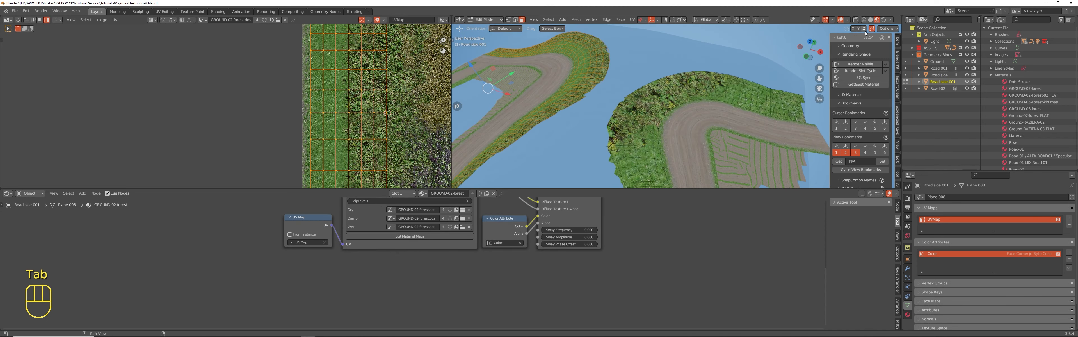
{"action": "left_click", "coordinate": [872, 21]}
{"action": "middle_click_drag", "start_coordinate": [766, 103], "coordinate": [749, 96]}
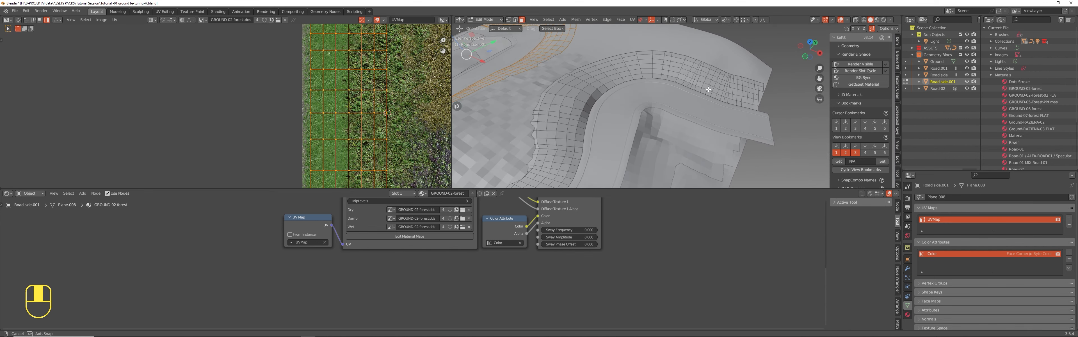
{"action": "key", "text": "v"}
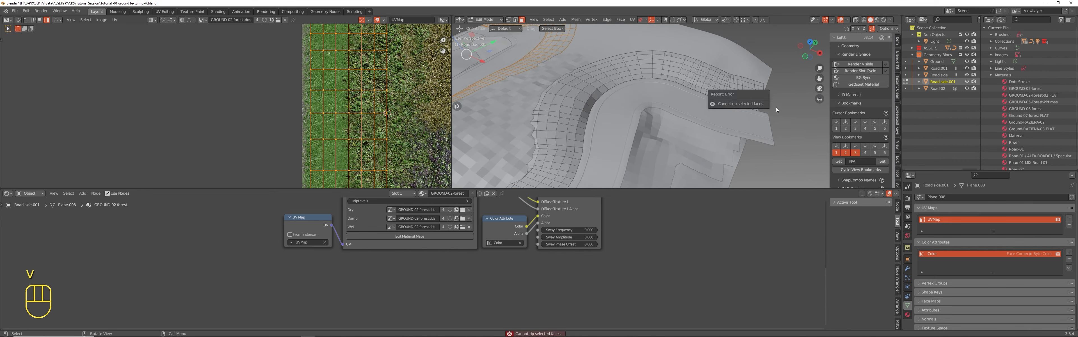
{"action": "left_click", "coordinate": [756, 92]}
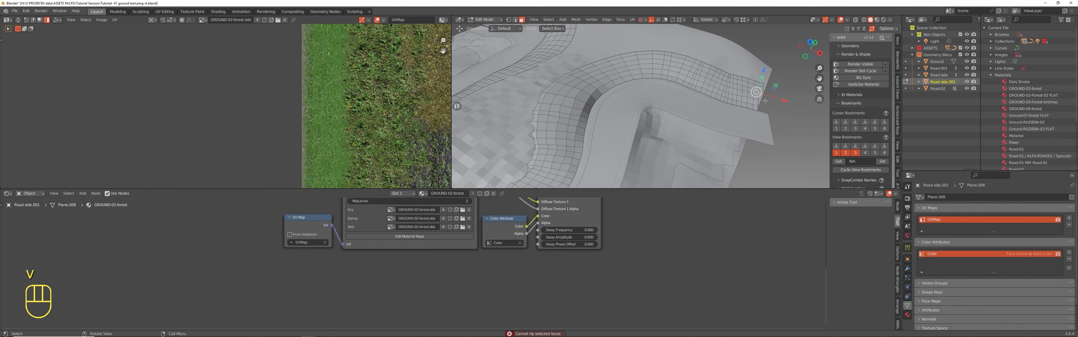
- Circle-select the faces along the strip from its end around the bend, and isolate the strip in local view
{"action": "key", "text": "c"}
{"action": "mouse_move", "coordinate": [765, 98]}
{"action": "left_mouse_down"}
{"action": "mouse_move", "coordinate": [707, 82]}
{"action": "mouse_move", "coordinate": [548, 115]}
{"action": "left_mouse_up"}
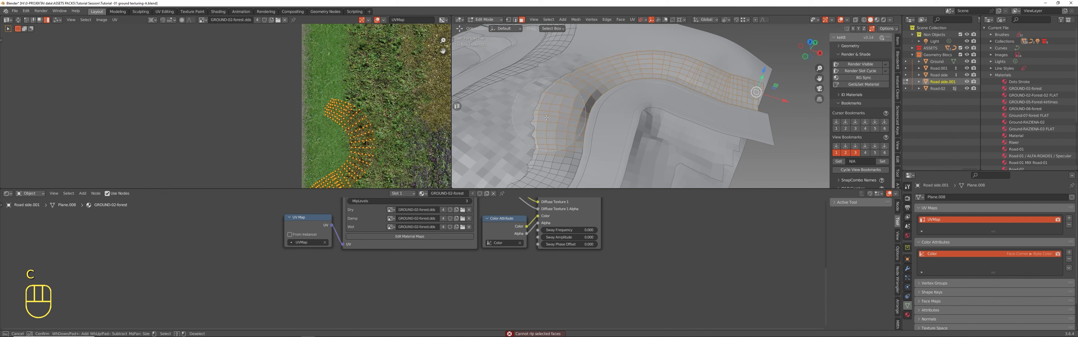
{"action": "right_click", "coordinate": [665, 72]}
{"action": "key", "text": "KP_Divide"}
- Extend the circle selection over the strip's faces further into the lower curve
{"action": "scroll", "coordinate": [703, 126], "scroll_direction": "up", "scroll_amount": 6}
{"action": "middle_click_drag", "start_coordinate": [723, 173], "coordinate": [691, 181]}
{"action": "scroll", "coordinate": [695, 159], "scroll_direction": "up", "scroll_amount": 4}
{"action": "middle_click_drag", "start_coordinate": [719, 135], "coordinate": [669, 111], "text": "shift"}
{"action": "key", "text": "c"}
{"action": "mouse_move", "coordinate": [667, 111]}
{"action": "left_mouse_down"}
{"action": "mouse_move", "coordinate": [630, 83]}
{"action": "mouse_move", "coordinate": [681, 147]}
{"action": "left_mouse_up"}
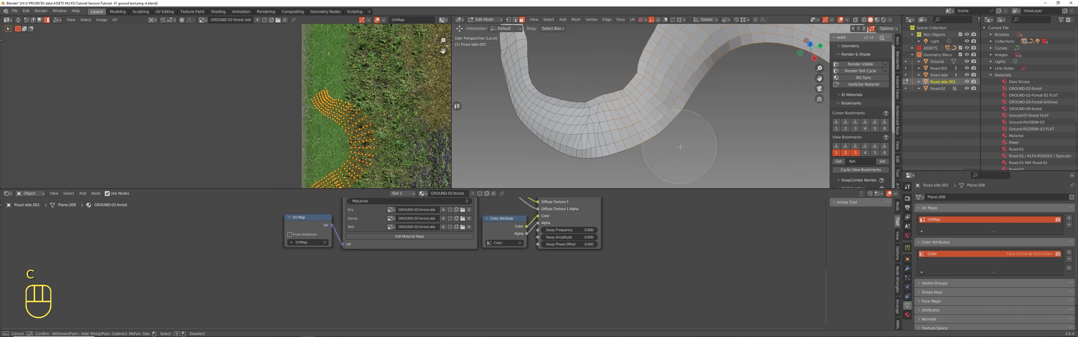
{"action": "right_click", "coordinate": [680, 146]}
- Turn on X-ray display for the mesh at the boundary of the selected faces
{"action": "scroll", "coordinate": [628, 140], "scroll_direction": "up", "scroll_amount": 9}
{"action": "scroll", "coordinate": [658, 112], "scroll_direction": "down", "scroll_amount": 3}
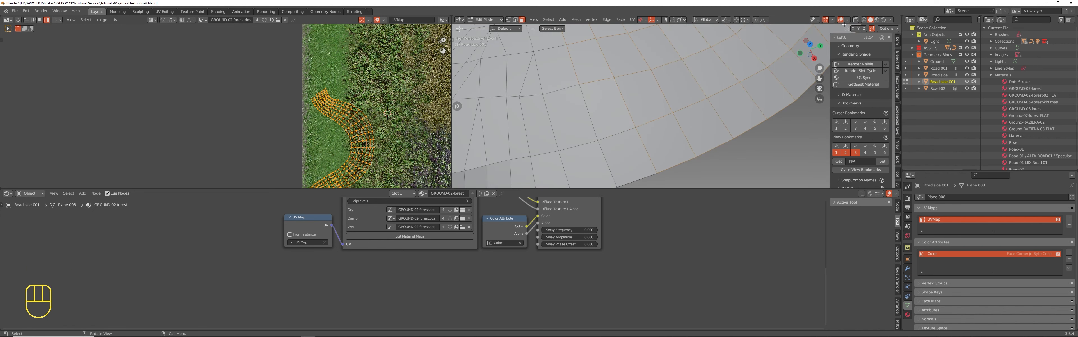
{"action": "left_click", "coordinate": [855, 20]}
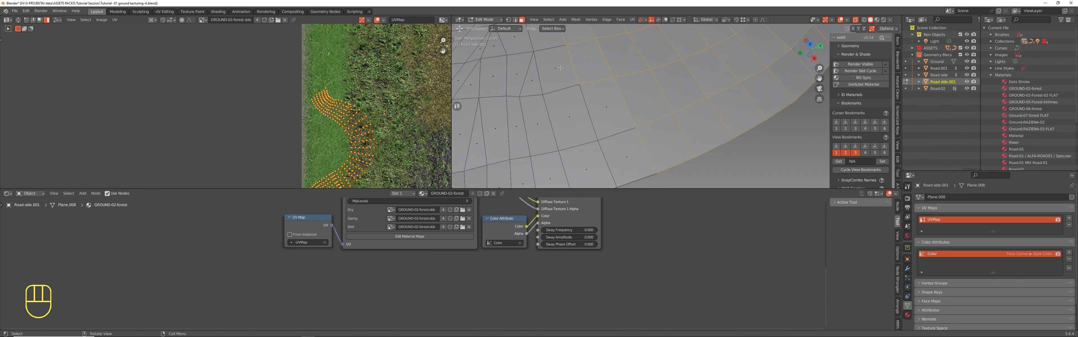
{"action": "scroll", "coordinate": [560, 67], "scroll_direction": "up", "scroll_amount": 3}
{"action": "key", "text": "ctrl+shift+z"}
{"action": "key", "text": "ctrl+z"}
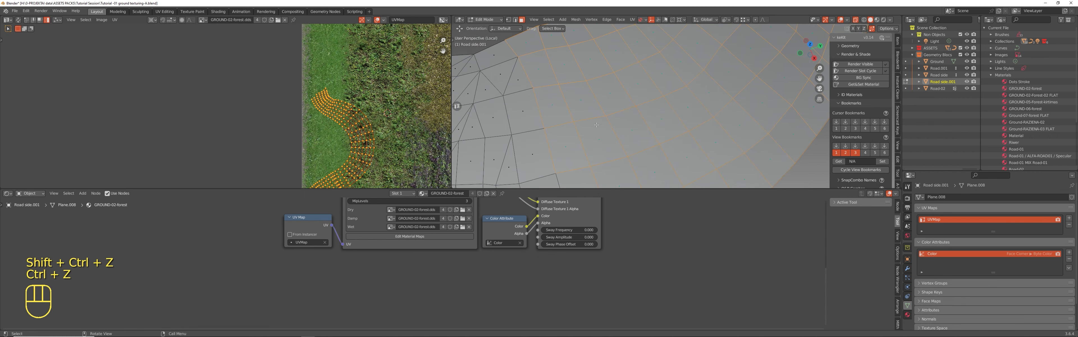
- Add the missed boundary faces individually and circle-select the neighbouring rows so the selection spans the strip's full width
{"action": "scroll", "coordinate": [608, 121], "scroll_direction": "down", "scroll_amount": 5}
{"action": "left_click", "coordinate": [572, 115], "text": "shift"}
{"action": "left_click", "coordinate": [590, 111], "text": "shift"}
{"action": "left_click", "coordinate": [599, 134], "text": "shift"}
{"action": "left_click", "coordinate": [581, 140], "text": "shift"}
{"action": "key", "text": "c"}
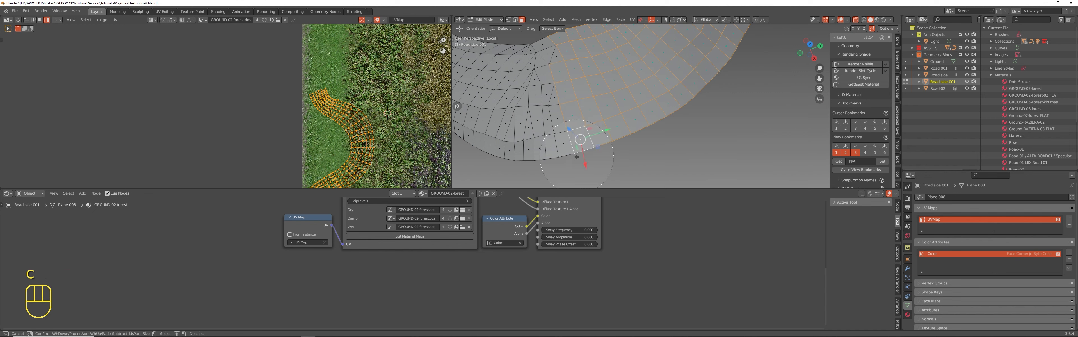
{"action": "left_click_drag", "start_coordinate": [559, 129], "coordinate": [528, 161]}
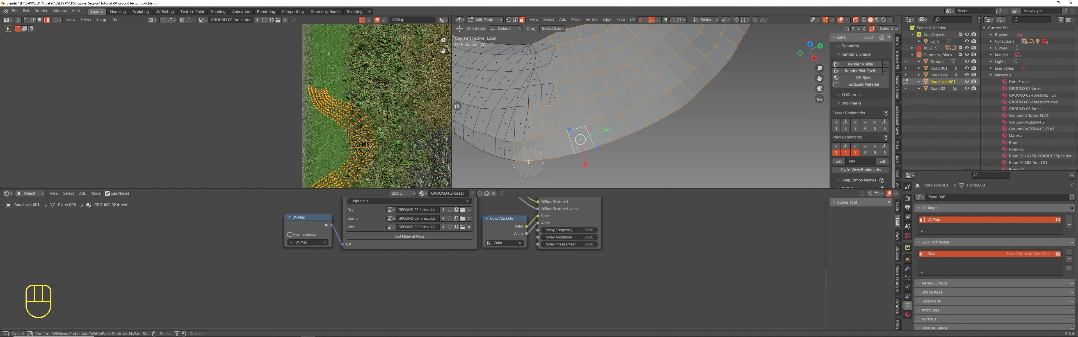
{"action": "right_click", "coordinate": [503, 161]}
{"action": "scroll", "coordinate": [515, 155], "scroll_direction": "down", "scroll_amount": 4}
{"action": "middle_click_drag", "start_coordinate": [594, 130], "coordinate": [689, 88]}
{"action": "scroll", "coordinate": [689, 88], "scroll_direction": "down", "scroll_amount": 3}
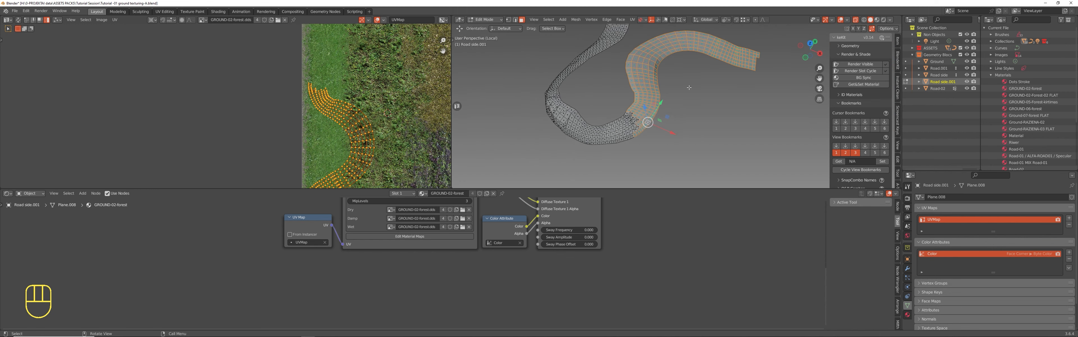
- Straighten the selected faces' UVs into a strip and rotate it 90 degrees
{"action": "scroll", "coordinate": [434, 119], "scroll_direction": "down", "scroll_amount": 3}
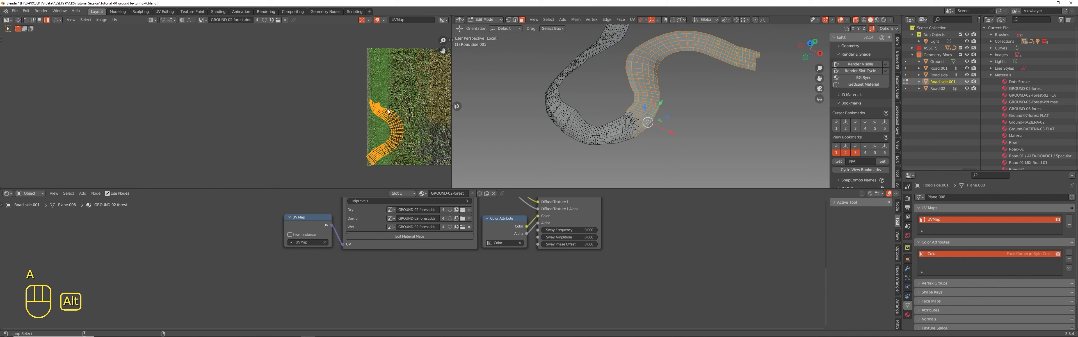
{"action": "key", "text": "shift+alt+q"}
{"action": "key", "text": "alt+q"}
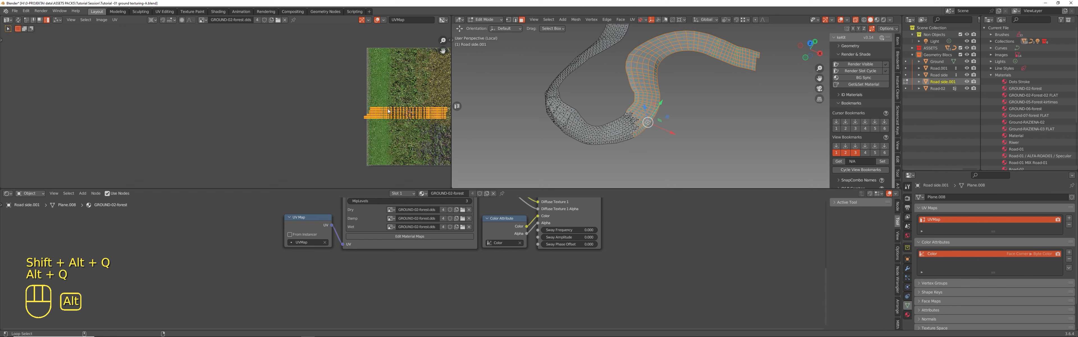
{"action": "scroll", "coordinate": [420, 129], "scroll_direction": "up", "scroll_amount": 3}
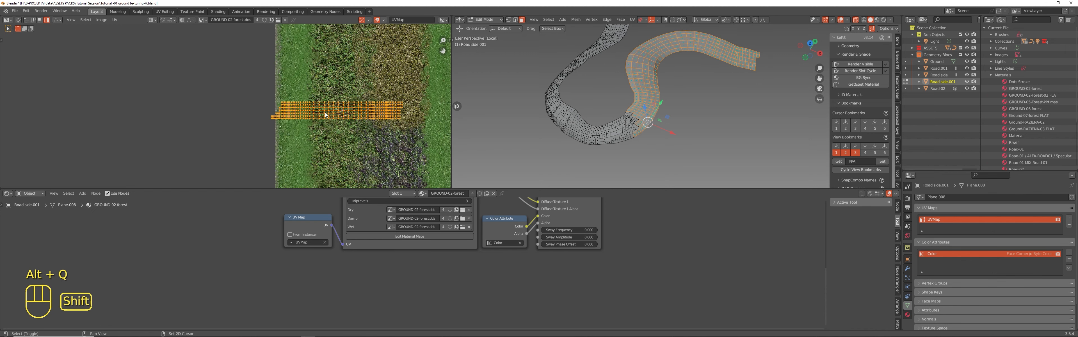
{"action": "key", "text": "r"}
{"action": "key", "text": "KP_9"}
{"action": "key", "text": "KP_0"}
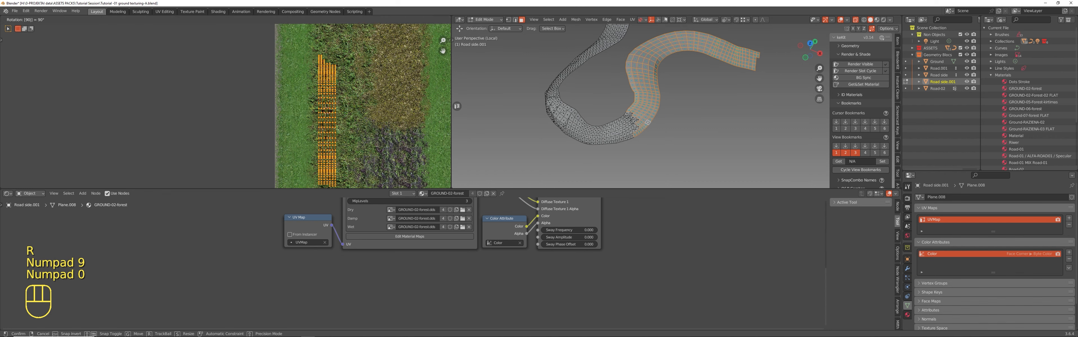
{"action": "left_click", "coordinate": [651, 89]}
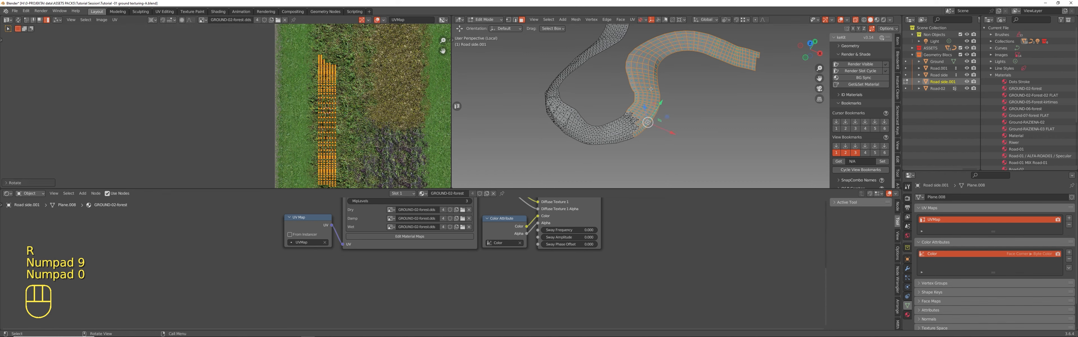
- Show the material textures on the model and move the UV strip onto the grass band along the texture's left edge
{"action": "left_click", "coordinate": [876, 21]}
{"action": "scroll", "coordinate": [628, 105], "scroll_direction": "up", "scroll_amount": 4}
{"action": "middle_click_drag", "start_coordinate": [315, 151], "coordinate": [362, 132]}
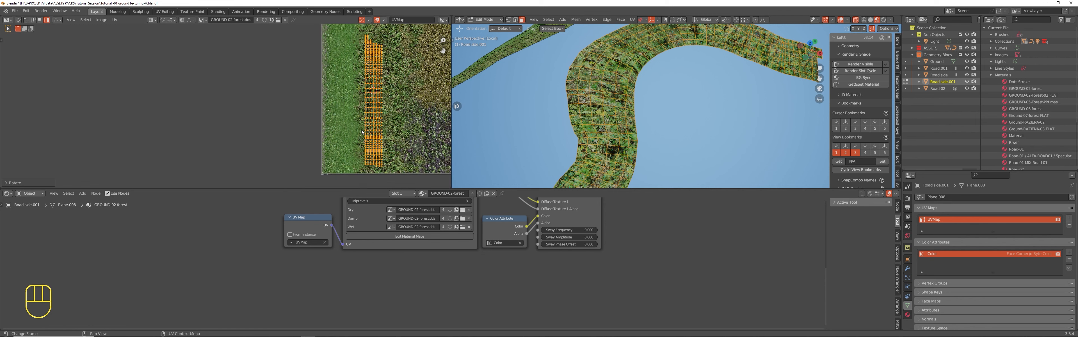
{"action": "key", "text": "f"}
{"action": "left_click", "coordinate": [317, 125]}
{"action": "scroll", "coordinate": [320, 115], "scroll_direction": "up", "scroll_amount": 7}
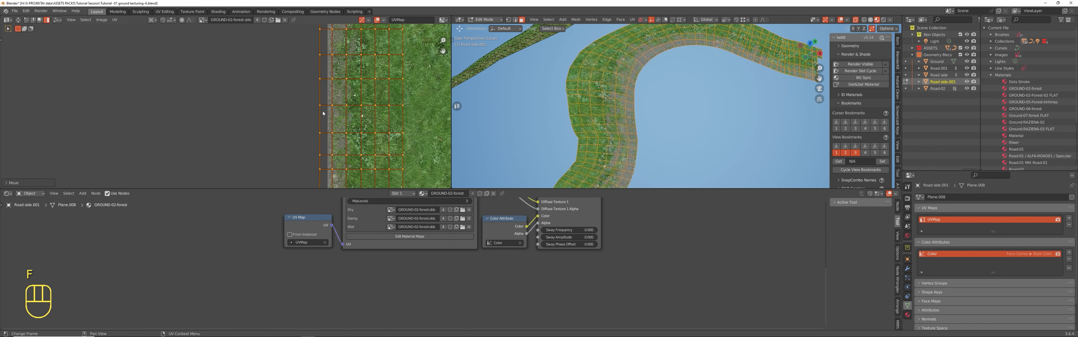
{"action": "key", "text": "g"}
{"action": "left_click", "coordinate": [356, 107]}
- Scale up the UV strip from the texture's left edge so it spans the grass and reaches into the undergrowth
{"action": "scroll", "coordinate": [356, 107], "scroll_direction": "down", "scroll_amount": 2}
{"action": "key", "text": "s"}
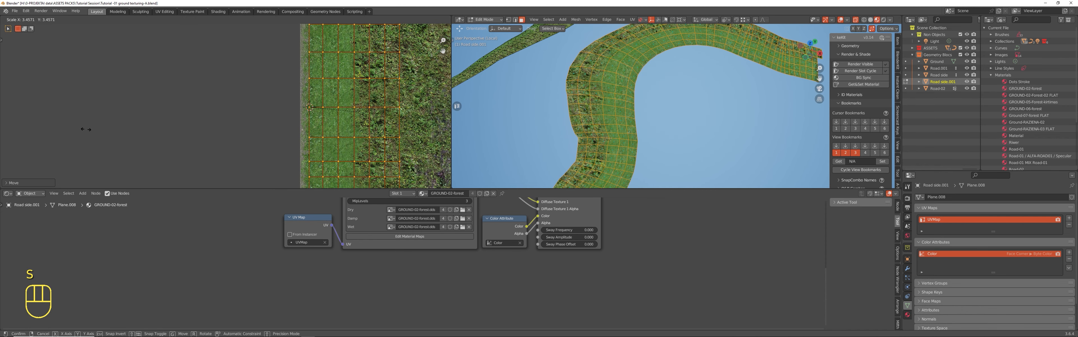
{"action": "left_click", "coordinate": [304, 107]}
{"action": "scroll", "coordinate": [314, 103], "scroll_direction": "down", "scroll_amount": 2}
{"action": "scroll", "coordinate": [587, 103], "scroll_direction": "down", "scroll_amount": 3}
{"action": "middle_click_drag", "start_coordinate": [576, 113], "coordinate": [686, 80]}
{"action": "middle_click_drag", "start_coordinate": [686, 80], "coordinate": [707, 107]}
{"action": "middle_click_drag", "start_coordinate": [707, 107], "coordinate": [664, 111]}
{"action": "scroll", "coordinate": [683, 84], "scroll_direction": "up", "scroll_amount": 3}
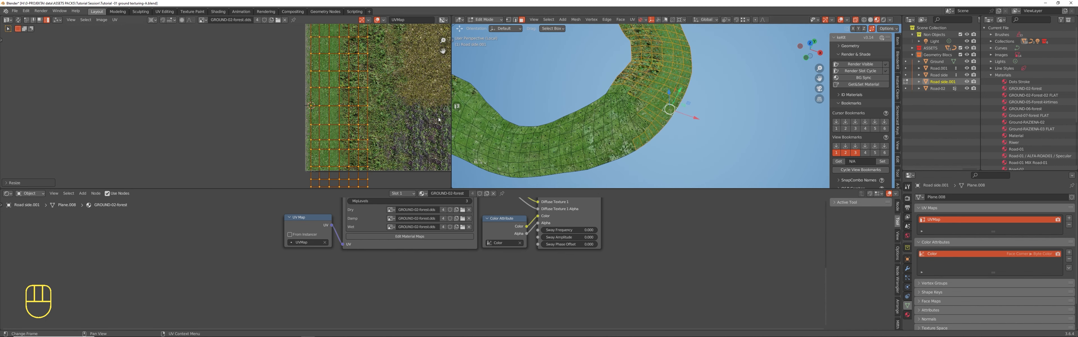
{"action": "key", "text": "s"}
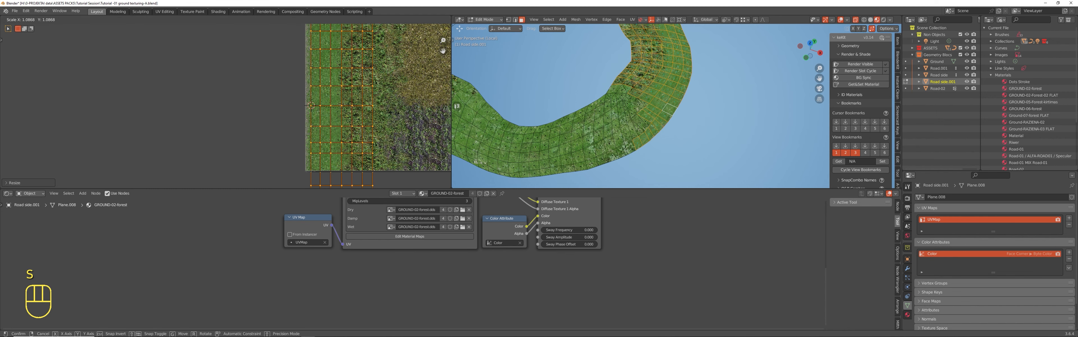
{"action": "left_click", "coordinate": [388, 115]}
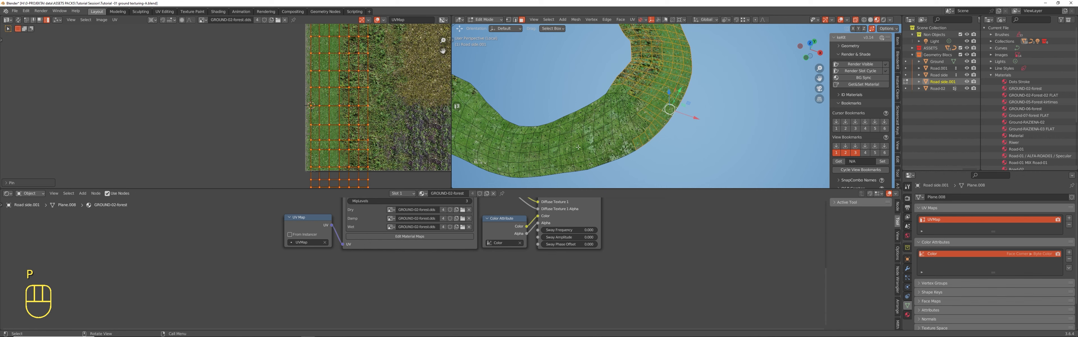
- Hide the textured faces and return to solid shading to work on the rest of the strip
{"action": "middle_click_drag", "start_coordinate": [578, 147], "coordinate": [748, 118], "text": "shift"}
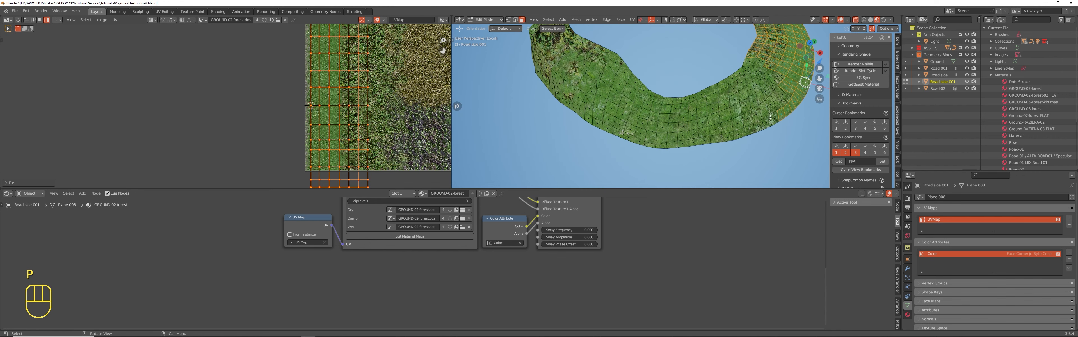
{"action": "key", "text": "h"}
{"action": "left_click", "coordinate": [871, 19]}
{"action": "mouse_move", "coordinate": [682, 76]}
{"action": "middle_mouse_down", "text": "shift"}
{"action": "mouse_move", "coordinate": [650, 80]}
{"action": "mouse_move", "coordinate": [645, 96]}
{"action": "middle_mouse_up", "text": "shift"}
{"action": "mouse_move", "coordinate": [624, 113]}
{"action": "middle_mouse_down"}
{"action": "mouse_move", "coordinate": [635, 114]}
{"action": "mouse_move", "coordinate": [633, 98]}
{"action": "middle_mouse_up"}
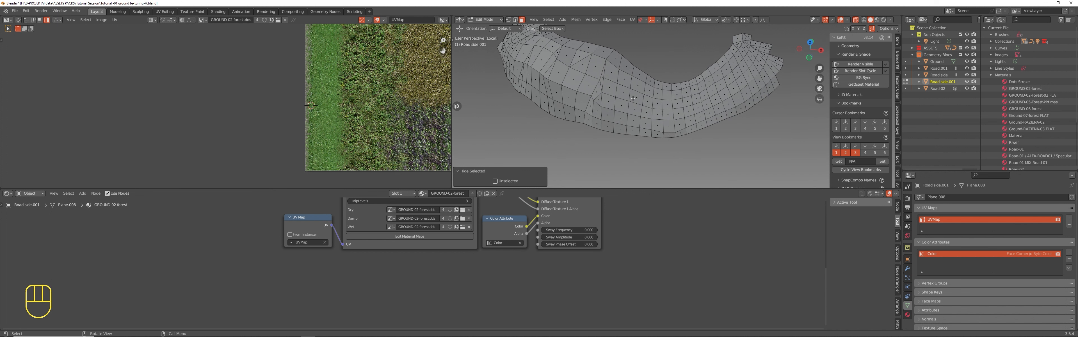
- Clear the trial loop selection and select a face loop across the strip in the middle of the remaining curve
{"action": "left_click", "coordinate": [614, 98], "text": "ctrl+alt"}
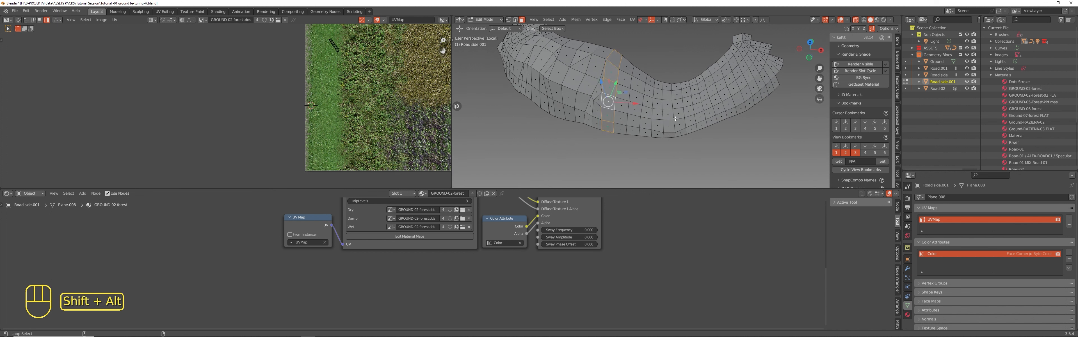
{"action": "key", "text": "alt+a"}
{"action": "left_click", "coordinate": [689, 110], "text": "alt+shift"}
{"action": "left_click", "coordinate": [689, 109], "text": "alt+shift"}
{"action": "left_click", "coordinate": [684, 108], "text": "alt+shift"}
{"action": "left_click", "coordinate": [690, 108], "text": "alt+shift"}
{"action": "key", "text": "ctrl+z"}
{"action": "left_click", "coordinate": [690, 106], "text": "alt+shift"}
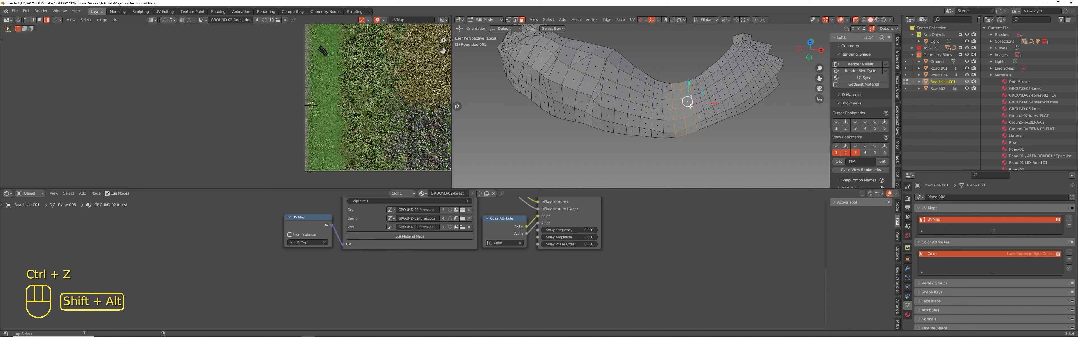
- Grow the face selection in both directions along the strip, undoing the last expansion
{"action": "key", "text": "ctrl+KP_Add"}
{"action": "key", "text": "ctrl+KP_Add"}
{"action": "key", "text": "ctrl+KP_Add"}
{"action": "key", "text": "ctrl+KP_Add"}
{"action": "key", "text": "ctrl+KP_Add"}
{"action": "key", "text": "ctrl+KP_Add"}
{"action": "key", "text": "ctrl+KP_Add"}
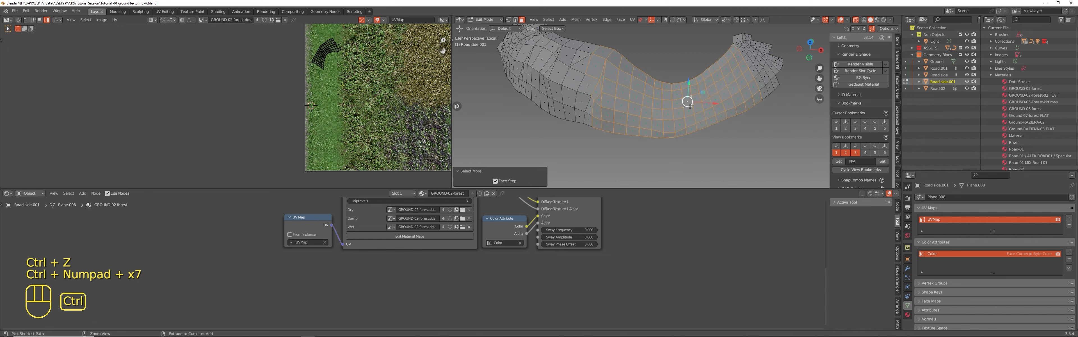
{"action": "key", "text": "ctrl+z"}
- Circle-select the additional faces where the strip's end fans out beside the hidden section
{"action": "left_click", "coordinate": [745, 72], "text": "alt+shift"}
{"action": "middle_click_drag", "start_coordinate": [742, 76], "coordinate": [600, 124], "text": "shift"}
{"action": "scroll", "coordinate": [586, 140], "scroll_direction": "up", "scroll_amount": 6}
{"action": "middle_click_drag", "start_coordinate": [583, 144], "coordinate": [634, 114], "text": "shift"}
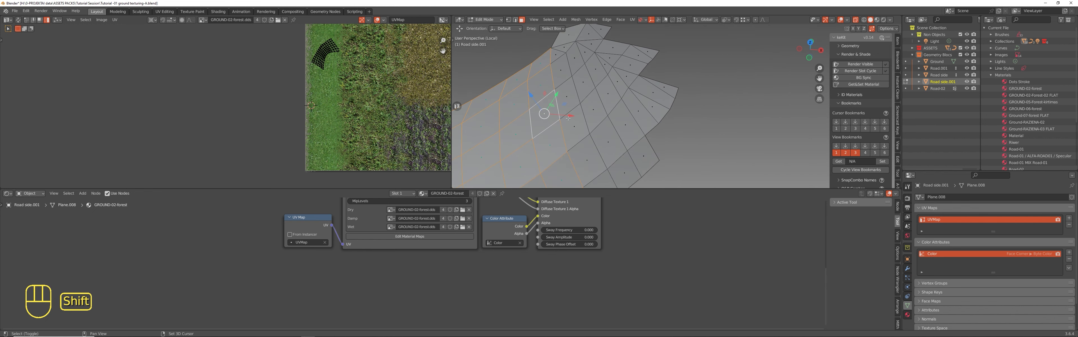
{"action": "key", "text": "c"}
{"action": "left_click_drag", "start_coordinate": [565, 78], "coordinate": [594, 91]}
{"action": "mouse_move", "coordinate": [571, 118]}
{"action": "left_mouse_down"}
{"action": "mouse_move", "coordinate": [625, 131]}
{"action": "mouse_move", "coordinate": [635, 162]}
{"action": "left_mouse_up"}
{"action": "right_click", "coordinate": [620, 132]}
- Add the remaining unselected faces at both ends of the selection to complete the strip section
{"action": "middle_click_drag", "start_coordinate": [619, 131], "coordinate": [660, 81], "text": "shift"}
{"action": "left_click", "coordinate": [680, 62], "text": "shift"}
{"action": "left_click", "coordinate": [647, 136], "text": "shift"}
{"action": "scroll", "coordinate": [712, 85], "scroll_direction": "down", "scroll_amount": 8}
{"action": "scroll", "coordinate": [599, 90], "scroll_direction": "up", "scroll_amount": 2}
{"action": "scroll", "coordinate": [631, 108], "scroll_direction": "up", "scroll_amount": 4}
{"action": "left_click", "coordinate": [617, 143], "text": "shift"}
{"action": "left_click", "coordinate": [621, 166], "text": "shift"}
{"action": "scroll", "coordinate": [628, 114], "scroll_direction": "down", "scroll_amount": 6}
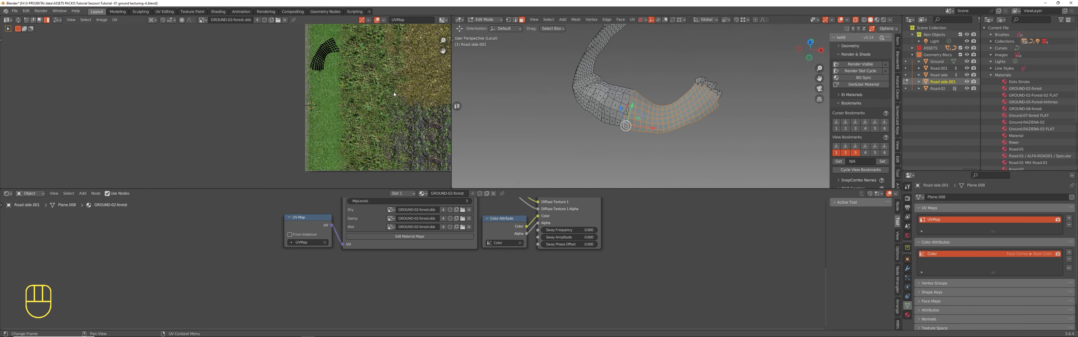
- Straighten the UVs of the newly selected strip section
{"action": "key", "text": "a"}
{"action": "key", "text": "shift+q"}
{"action": "scroll", "coordinate": [313, 42], "scroll_direction": "up", "scroll_amount": 4}
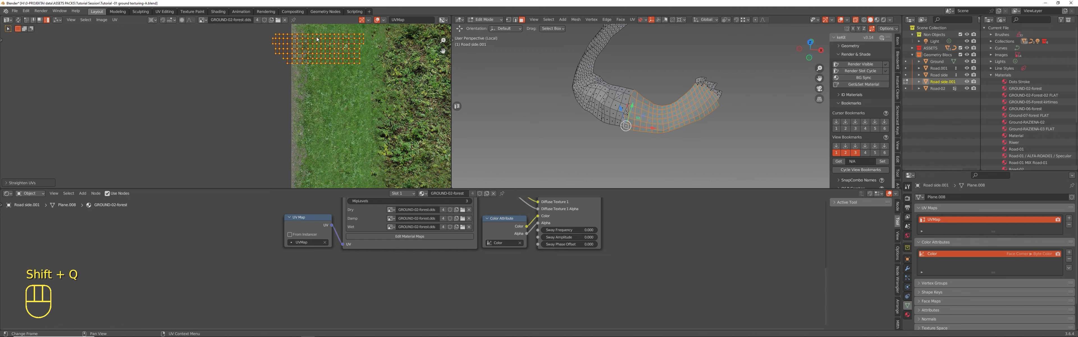
- Rotate the straightened UVs by 90°, move them onto the grass band and scale them up over the grass and undergrowth
{"action": "key", "text": "r"}
{"action": "key", "text": "KP_9"}
{"action": "key", "text": "KP_0"}
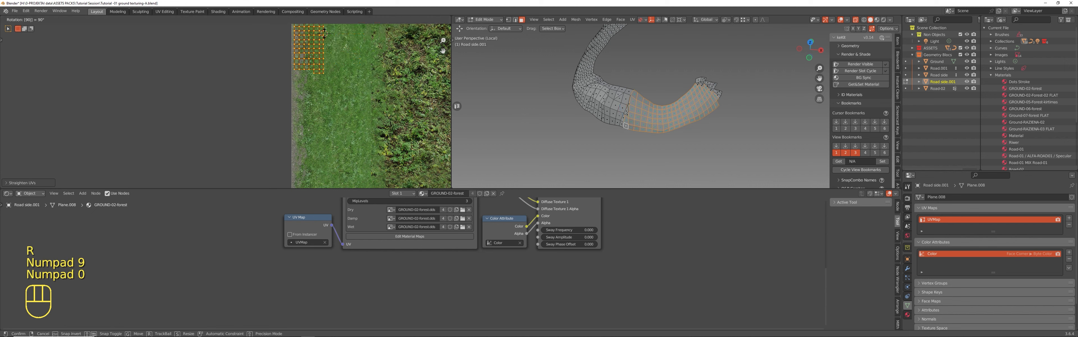
{"action": "key", "text": "KP_Enter"}
{"action": "key", "text": "g"}
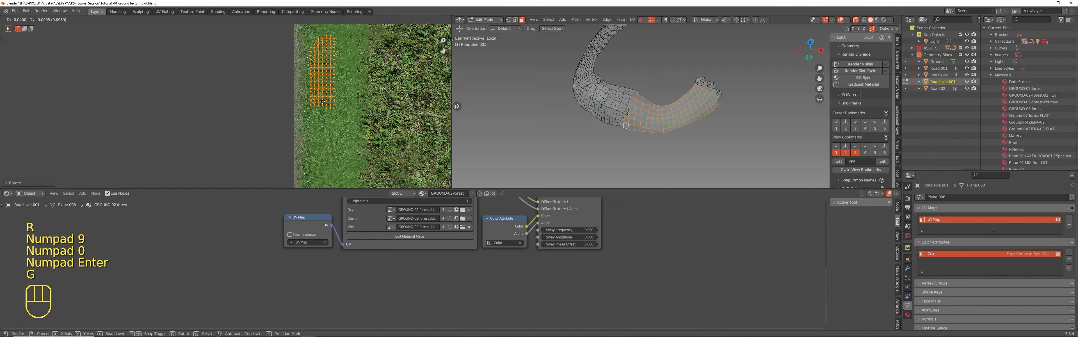
{"action": "left_click", "coordinate": [323, 101]}
{"action": "key", "text": "s"}
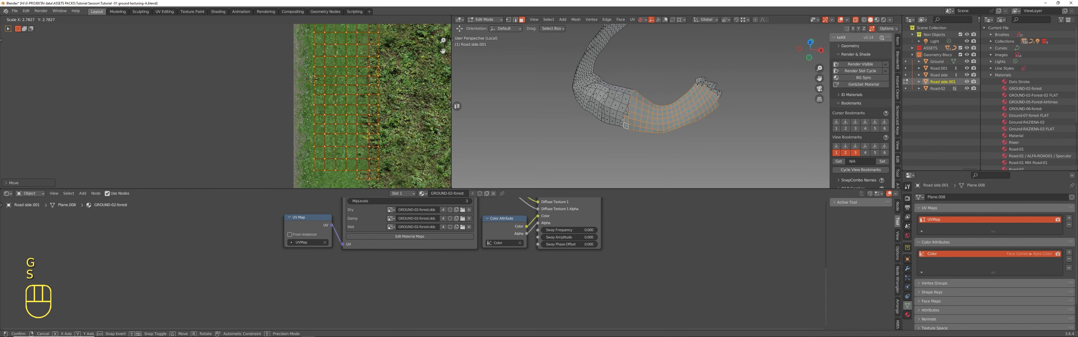
{"action": "left_click", "coordinate": [512, 89]}
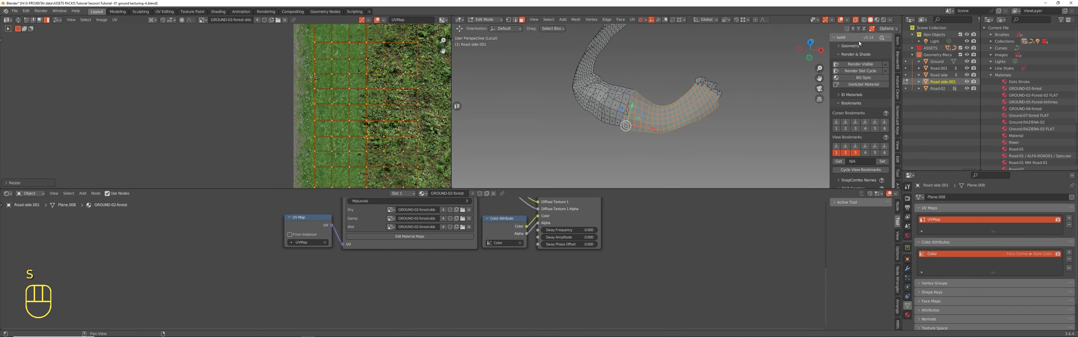
- Check the strip section with its texture displayed and mirror its UVs horizontally to swap the grass and undergrowth sides
{"action": "left_click", "coordinate": [877, 19]}
{"action": "scroll", "coordinate": [696, 105], "scroll_direction": "up", "scroll_amount": 5}
{"action": "key", "text": "Tab"}
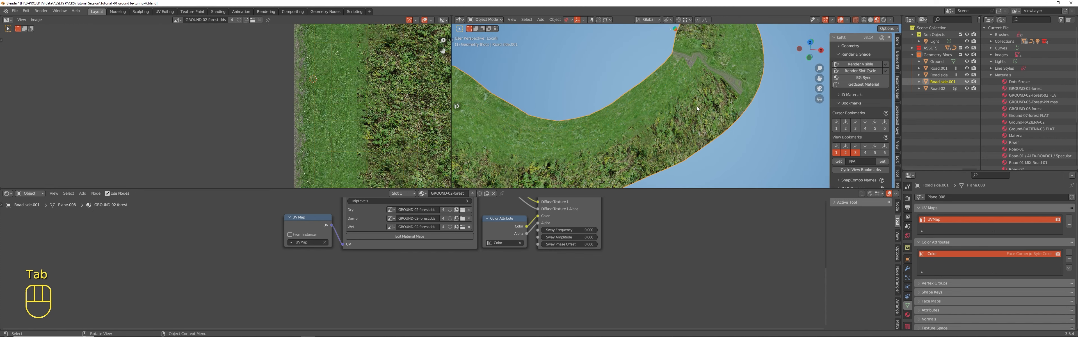
{"action": "scroll", "coordinate": [697, 105], "scroll_direction": "down", "scroll_amount": 3}
{"action": "key", "text": "Tab"}
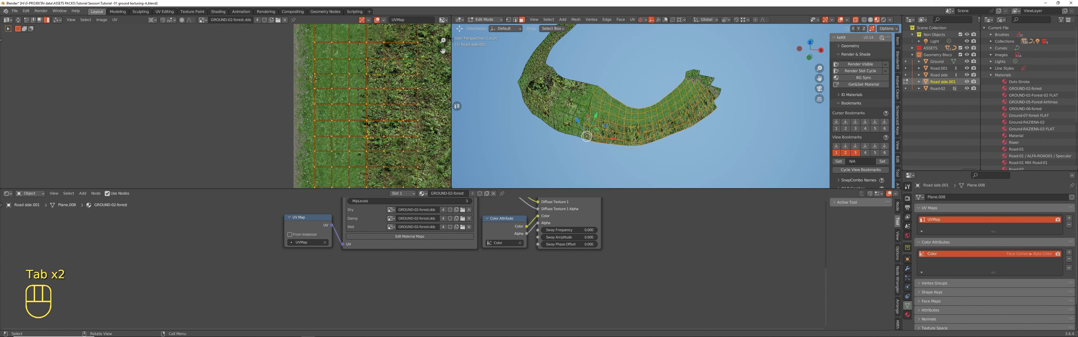
{"action": "right_click", "coordinate": [368, 122]}
{"action": "left_click", "coordinate": [367, 122]}
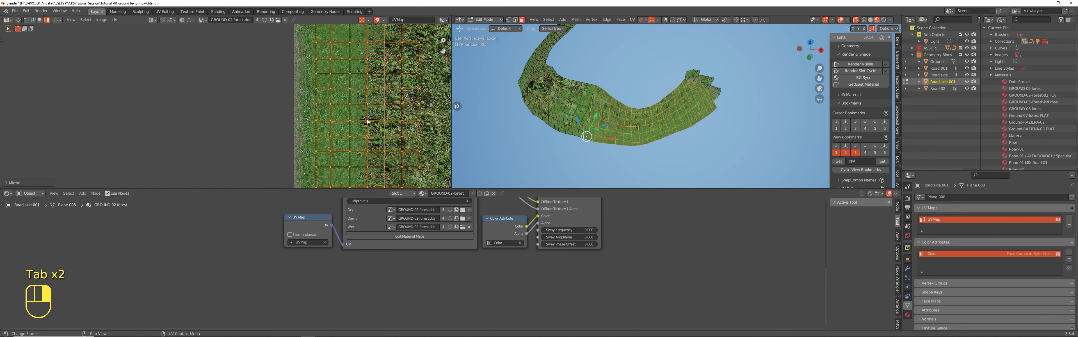
- Check the mirrored texture on the strip, hide the finished section and return to solid shading
{"action": "key", "text": "Tab"}
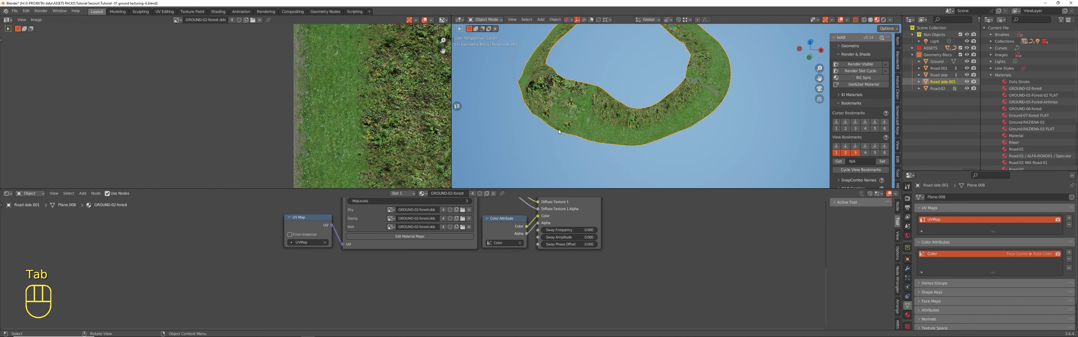
{"action": "key", "text": "Tab"}
{"action": "key", "text": "Tab"}
{"action": "mouse_move", "coordinate": [559, 129]}
{"action": "middle_mouse_down"}
{"action": "mouse_move", "coordinate": [624, 127]}
{"action": "mouse_move", "coordinate": [556, 121]}
{"action": "middle_mouse_up"}
{"action": "key", "text": "Tab"}
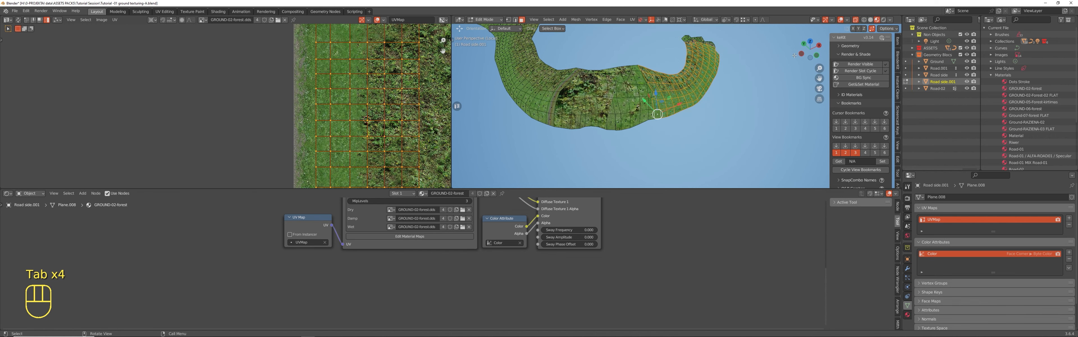
{"action": "key", "text": "h"}
{"action": "middle_click_drag", "start_coordinate": [682, 113], "coordinate": [687, 120]}
{"action": "left_click", "coordinate": [870, 20]}
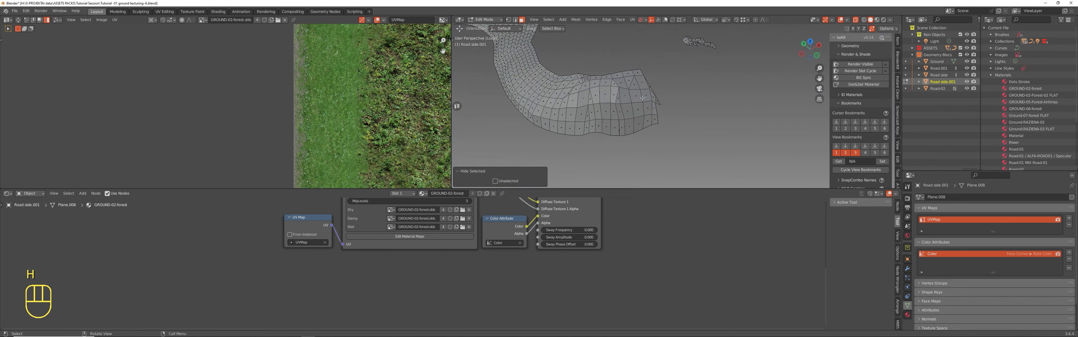
- Circle-select the strip faces next to the hidden section, from the outer edge up to the broken end
{"action": "scroll", "coordinate": [643, 134], "scroll_direction": "up", "scroll_amount": 5}
{"action": "middle_click_drag", "start_coordinate": [643, 134], "coordinate": [603, 116], "text": "shift"}
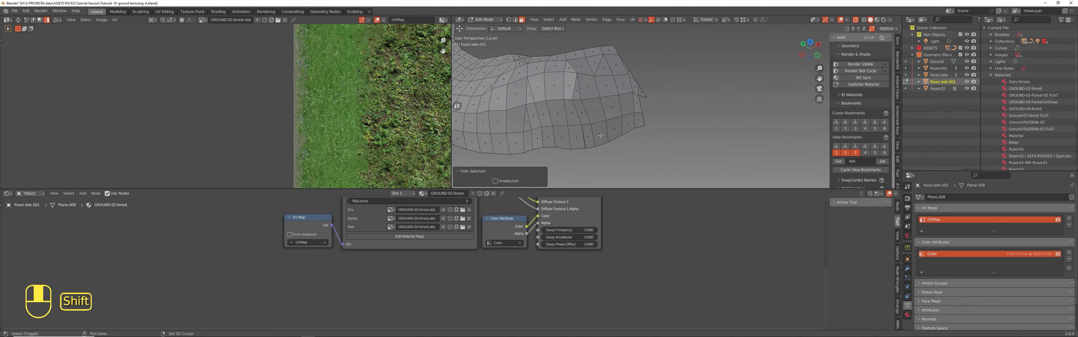
{"action": "left_click", "coordinate": [539, 122]}
{"action": "key", "text": "c"}
{"action": "left_click", "coordinate": [547, 139]}
{"action": "mouse_move", "coordinate": [533, 150]}
{"action": "left_mouse_down"}
{"action": "mouse_move", "coordinate": [572, 117]}
{"action": "mouse_move", "coordinate": [619, 112]}
{"action": "mouse_move", "coordinate": [630, 125]}
{"action": "mouse_move", "coordinate": [634, 103]}
{"action": "mouse_move", "coordinate": [588, 87]}
{"action": "mouse_move", "coordinate": [610, 92]}
{"action": "left_mouse_up"}
{"action": "left_click", "coordinate": [618, 86]}
{"action": "right_click", "coordinate": [618, 84]}
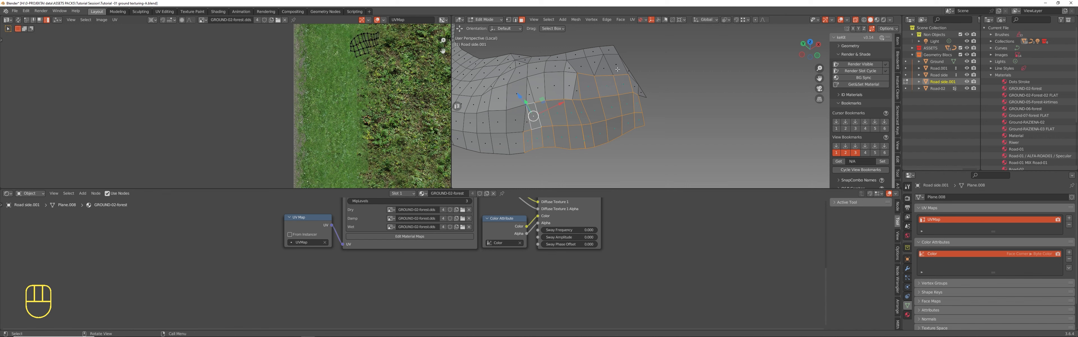
- Add the missed faces near the inner edge and one face on the outer edge to the selection
{"action": "left_click", "coordinate": [615, 65], "text": "shift"}
{"action": "left_click", "coordinate": [554, 87], "text": "shift"}
{"action": "middle_click_drag", "start_coordinate": [532, 132], "coordinate": [630, 127], "text": "shift"}
{"action": "left_click", "coordinate": [630, 127], "text": "shift"}
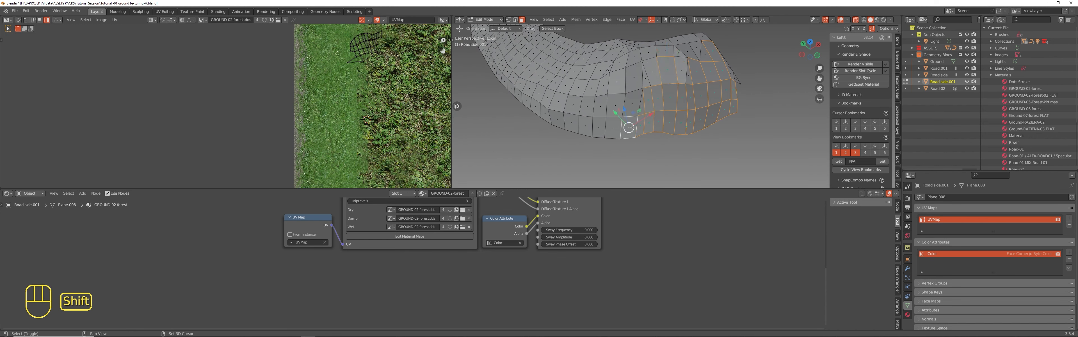
- Check the strip's texture and circle-select more faces to extend the section along the curve
{"action": "left_click", "coordinate": [878, 19]}
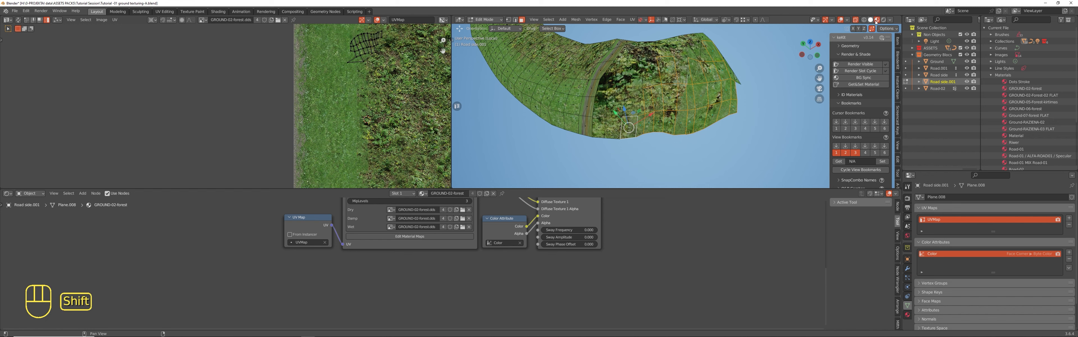
{"action": "left_click", "coordinate": [871, 20], "text": "shift"}
{"action": "left_click", "coordinate": [588, 115], "text": "shift"}
{"action": "key", "text": "c"}
{"action": "mouse_move", "coordinate": [605, 109]}
{"action": "left_mouse_down"}
{"action": "mouse_move", "coordinate": [612, 96]}
{"action": "mouse_move", "coordinate": [619, 117]}
{"action": "left_mouse_up"}
{"action": "right_click", "coordinate": [619, 119]}
{"action": "middle_click_drag", "start_coordinate": [621, 120], "coordinate": [627, 137]}
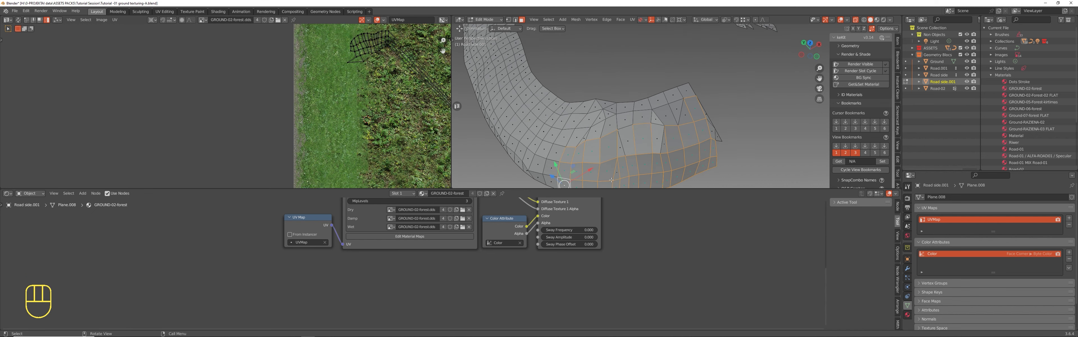
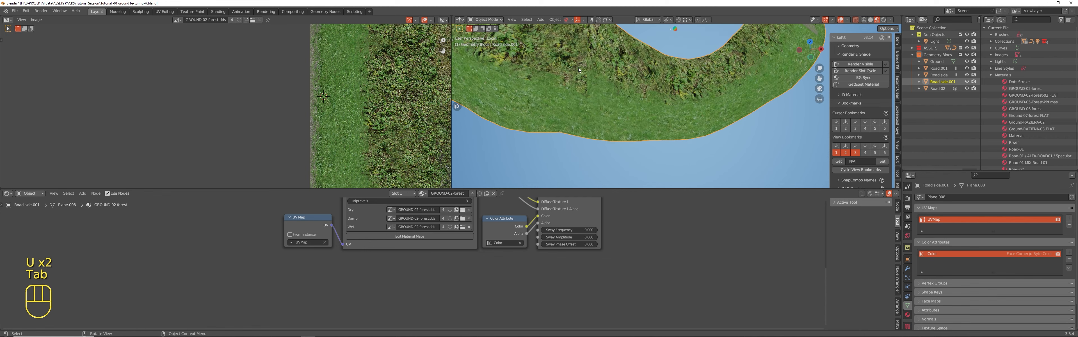
- Reveal the hidden faces and select the small patch of poorly blending faces in the strip's undergrowth
{"action": "key", "text": "alt+h"}
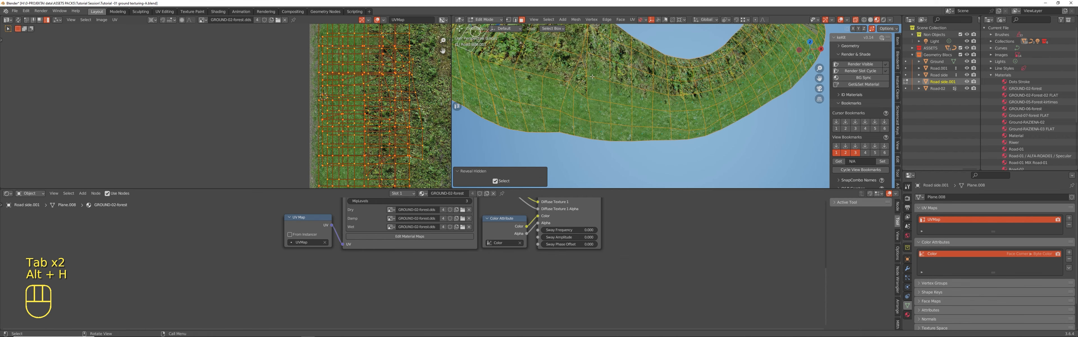
{"action": "key", "text": "Tab"}
{"action": "key", "text": "Tab"}
{"action": "left_click", "coordinate": [566, 70]}
{"action": "left_click", "coordinate": [580, 70], "text": "shift"}
{"action": "left_click", "coordinate": [585, 53], "text": "shift"}
{"action": "left_click", "coordinate": [583, 87], "text": "shift"}
- Rotate the patch's UVs over the undergrowth, leave edit mode and deselect everything
{"action": "key", "text": "a"}
{"action": "right_click", "coordinate": [392, 158], "text": "shift"}
{"action": "key", "text": "r"}
{"action": "left_click", "coordinate": [441, 153]}
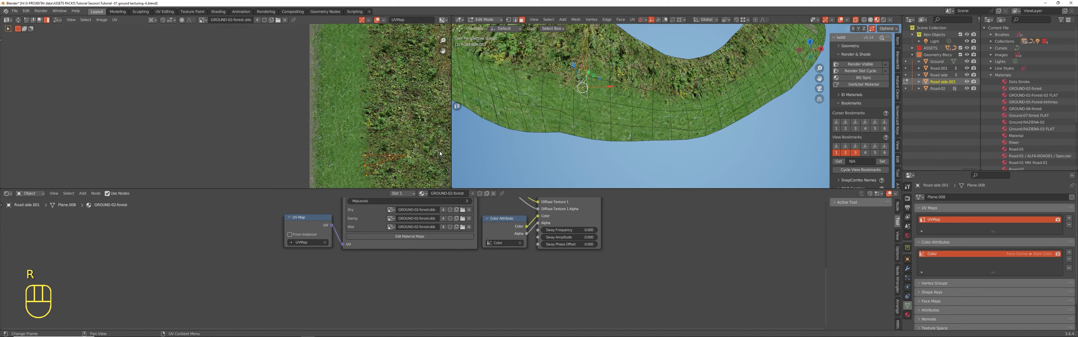
{"action": "key", "text": "r"}
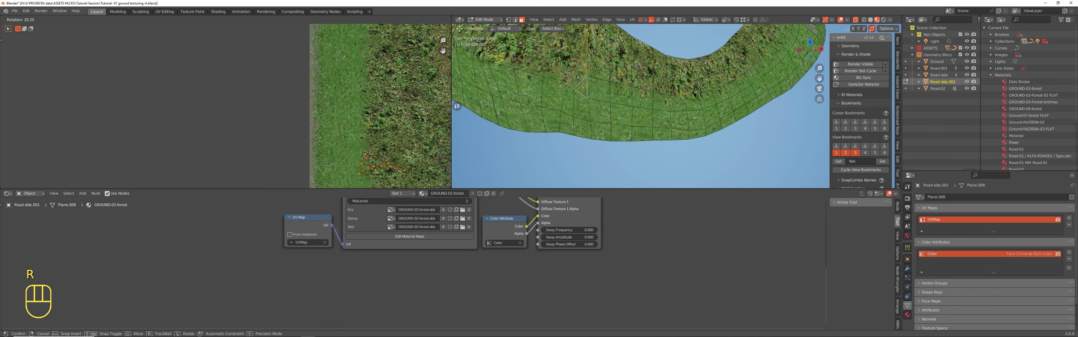
{"action": "key", "text": "Tab"}
{"action": "scroll", "coordinate": [594, 91], "scroll_direction": "down", "scroll_amount": 3}
{"action": "key", "text": "alt+a"}
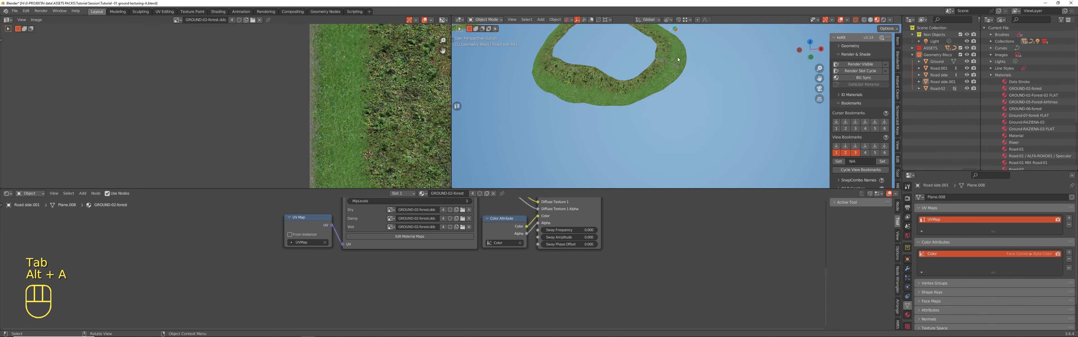
- Reopen the side strip for editing and select the stretched grey faces running across the curve
{"action": "scroll", "coordinate": [679, 59], "scroll_direction": "up", "scroll_amount": 5}
{"action": "left_click", "coordinate": [600, 54]}
{"action": "key", "text": "Tab"}
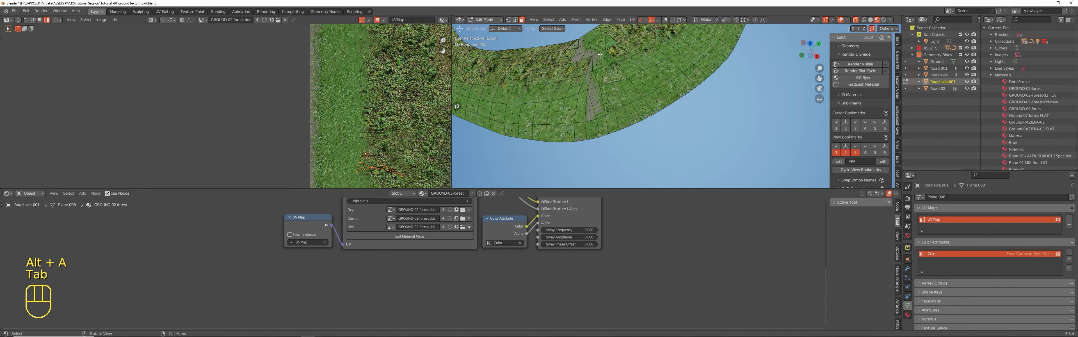
{"action": "middle_click_drag", "start_coordinate": [601, 55], "coordinate": [586, 133]}
{"action": "left_click", "coordinate": [584, 157]}
{"action": "left_click", "coordinate": [592, 153], "text": "shift"}
{"action": "left_click", "coordinate": [603, 148], "text": "shift"}
{"action": "left_click", "coordinate": [605, 116], "text": "shift"}
{"action": "left_click", "coordinate": [617, 111], "text": "shift"}
{"action": "left_click", "coordinate": [609, 110], "text": "shift"}
{"action": "left_click", "coordinate": [589, 118], "text": "shift"}
{"action": "left_click", "coordinate": [581, 118], "text": "shift"}
{"action": "left_click", "coordinate": [587, 103], "text": "shift"}
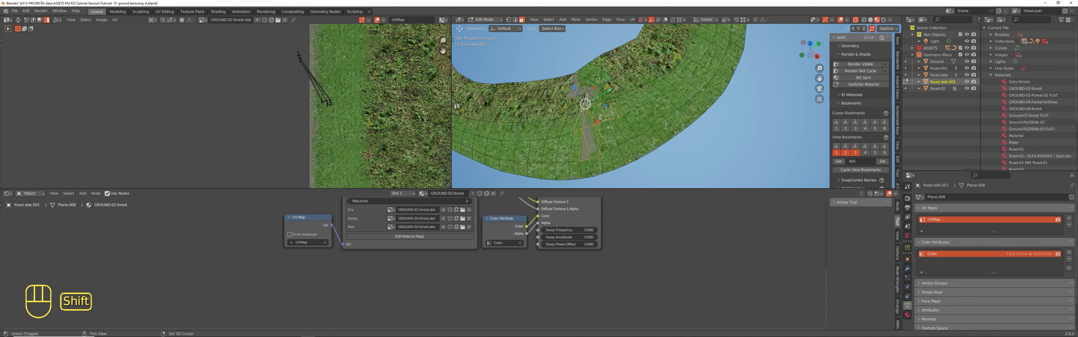
- Circle-select the adjoining stretched faces towards the strip's inner edge
{"action": "key", "text": "c"}
{"action": "left_click_drag", "start_coordinate": [597, 99], "coordinate": [591, 78]}
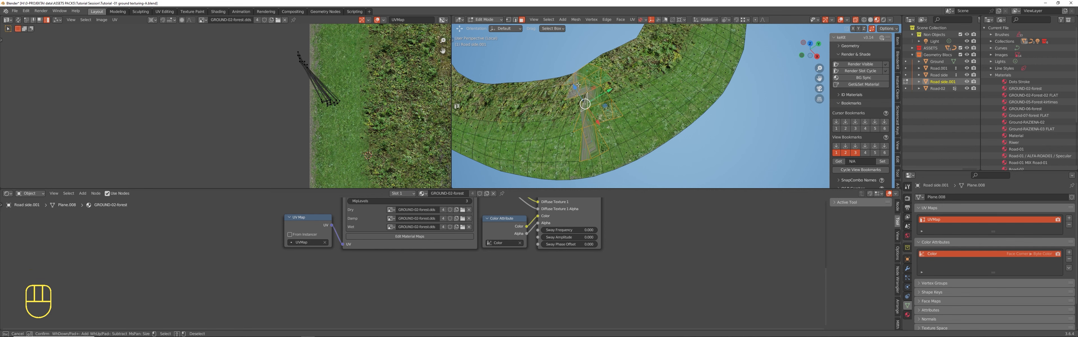
{"action": "right_click", "coordinate": [601, 140]}
- Clear the pins on the selected faces' UVs and unwrap them again
{"action": "key", "text": "a"}
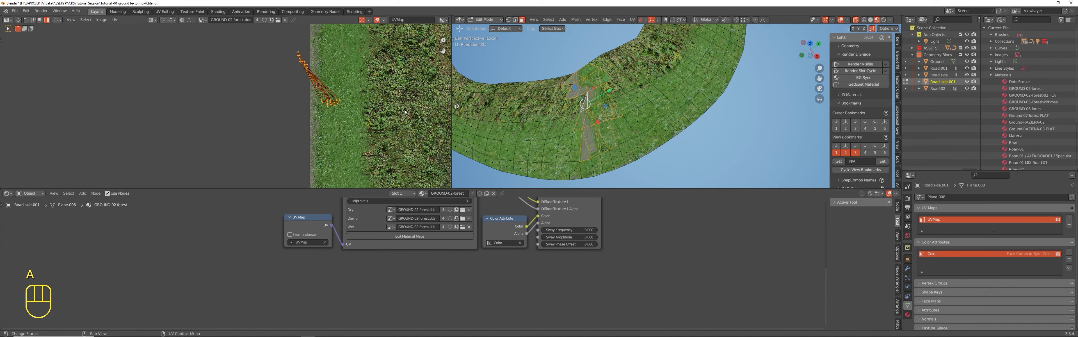
{"action": "key", "text": "u"}
{"action": "key", "text": "u"}
{"action": "scroll", "coordinate": [374, 114], "scroll_direction": "down", "scroll_amount": 6}
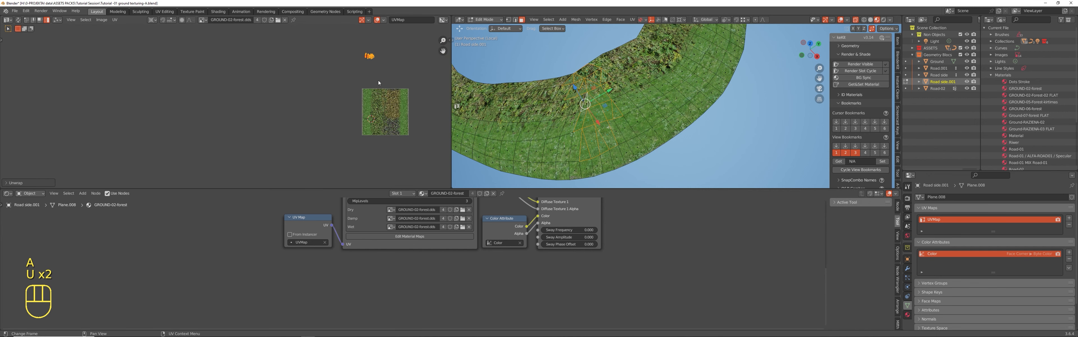
{"action": "key", "text": "alt+p"}
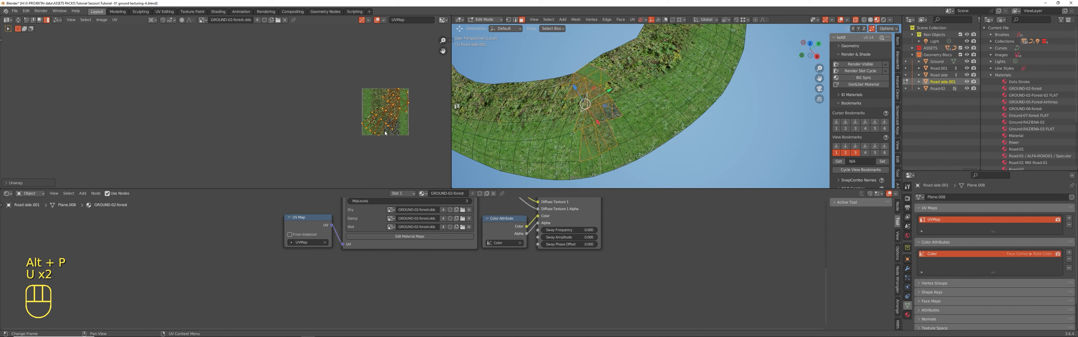
- Move, rotate and scale down the unwrapped patch's UVs across the grass and undergrowth of the texture
{"action": "key", "text": "g"}
{"action": "left_click", "coordinate": [383, 132]}
{"action": "key", "text": "r"}
{"action": "left_click", "coordinate": [400, 115]}
{"action": "key", "text": "s"}
{"action": "left_click", "coordinate": [383, 115]}
- Refine the patch's UV position, scale and rotation until its texture blends with the surrounding strip
{"action": "scroll", "coordinate": [384, 115], "scroll_direction": "up", "scroll_amount": 5}
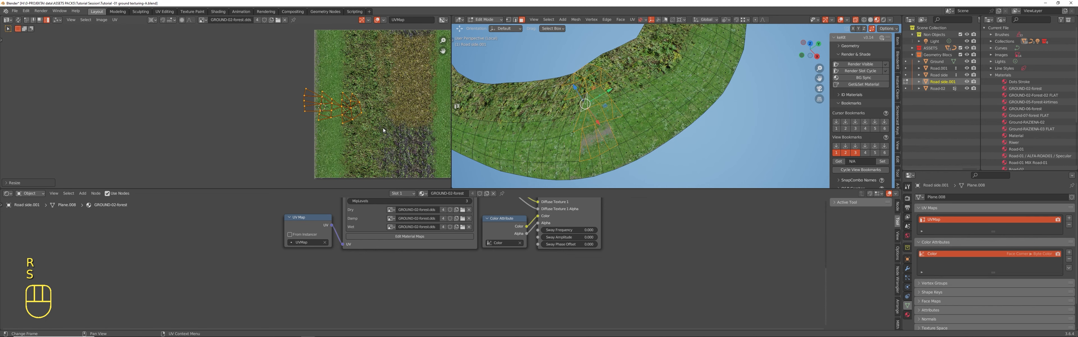
{"action": "scroll", "coordinate": [324, 118], "scroll_direction": "up", "scroll_amount": 2}
{"action": "key", "text": "g"}
{"action": "left_click", "coordinate": [345, 128]}
{"action": "key", "text": "s"}
{"action": "left_click", "coordinate": [409, 106]}
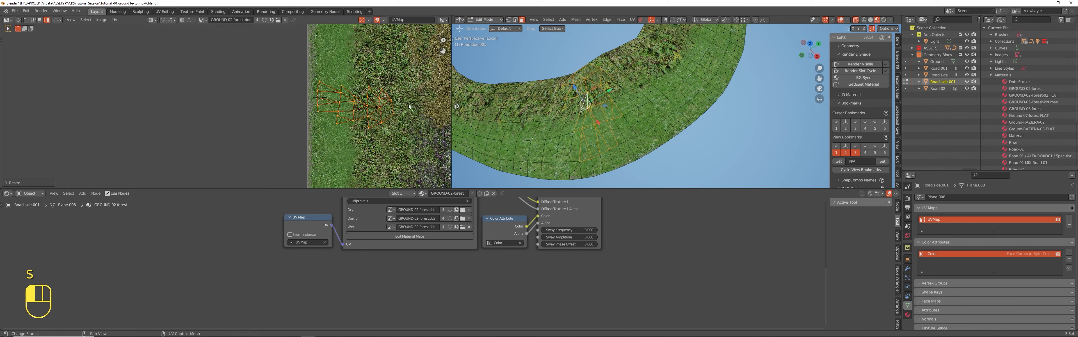
{"action": "key", "text": "r"}
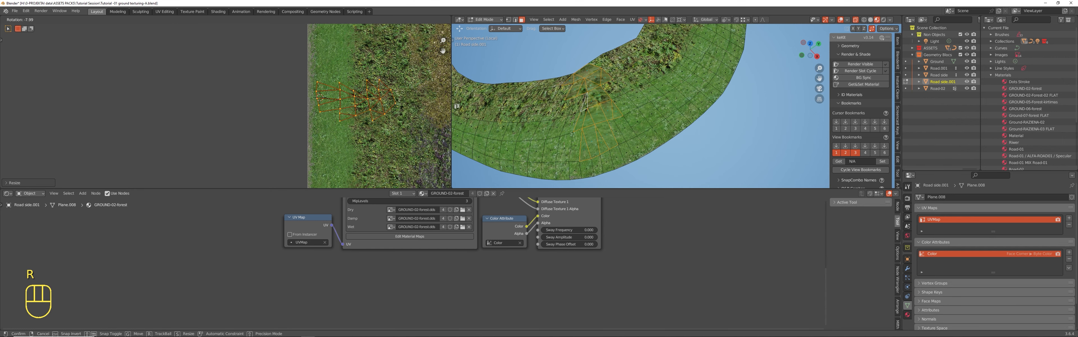
{"action": "left_click", "coordinate": [631, 119]}
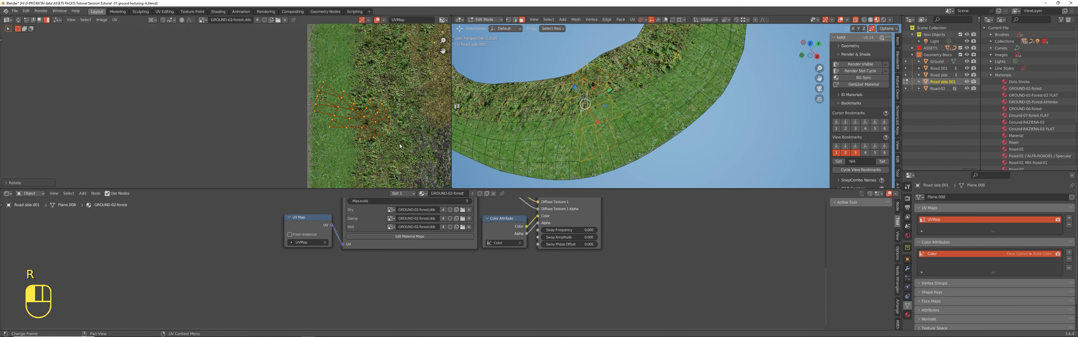
- Leave edit mode, deselect everything and exit local view to check the strip against the rest of the road
{"action": "key", "text": "Tab"}
{"action": "scroll", "coordinate": [631, 120], "scroll_direction": "down", "scroll_amount": 3}
{"action": "key", "text": "alt+a"}
{"action": "mouse_move", "coordinate": [636, 107]}
{"action": "middle_mouse_down"}
{"action": "mouse_move", "coordinate": [603, 153]}
{"action": "mouse_move", "coordinate": [643, 121]}
{"action": "mouse_move", "coordinate": [579, 133]}
{"action": "mouse_move", "coordinate": [646, 136]}
{"action": "mouse_move", "coordinate": [669, 119]}
{"action": "mouse_move", "coordinate": [653, 111]}
{"action": "middle_mouse_up"}
{"action": "key", "text": "KP_Divide"}
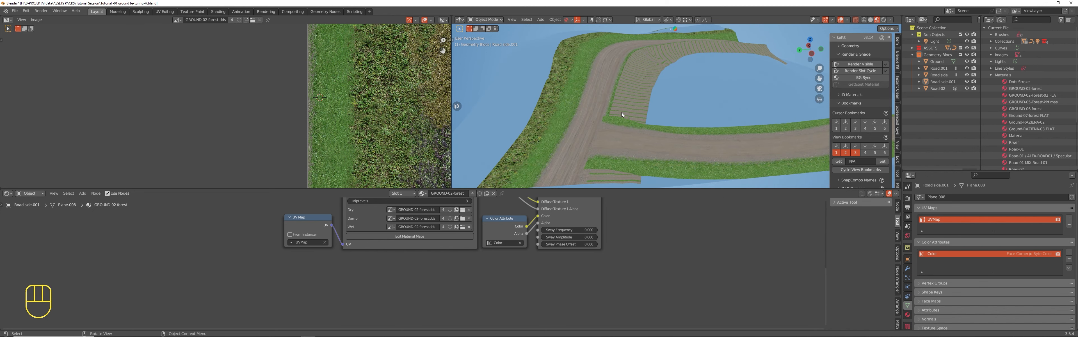
{"action": "left_click", "coordinate": [630, 92]}
{"action": "middle_click", "coordinate": [683, 103], "text": "alt"}
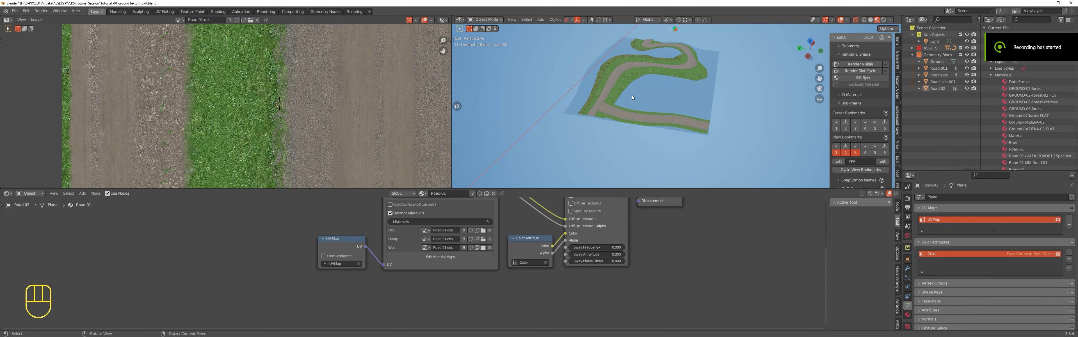
- Select the dirt road and examine closely the grass corner where the road branches meet
{"action": "left_click", "coordinate": [632, 95]}
{"action": "scroll", "coordinate": [613, 97], "scroll_direction": "up", "scroll_amount": 4}
{"action": "scroll", "coordinate": [613, 97], "scroll_direction": "up", "scroll_amount": 6}
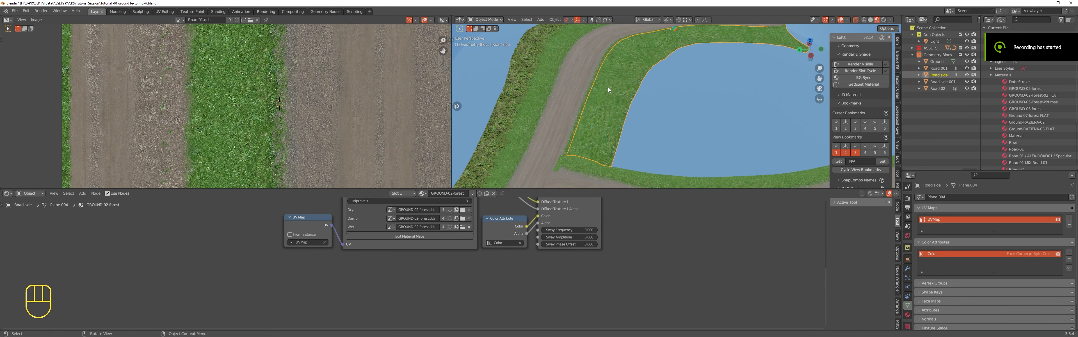
{"action": "middle_click_drag", "start_coordinate": [574, 90], "coordinate": [584, 105]}
{"action": "left_click", "coordinate": [586, 106]}
{"action": "key", "text": "KP_Decimal"}
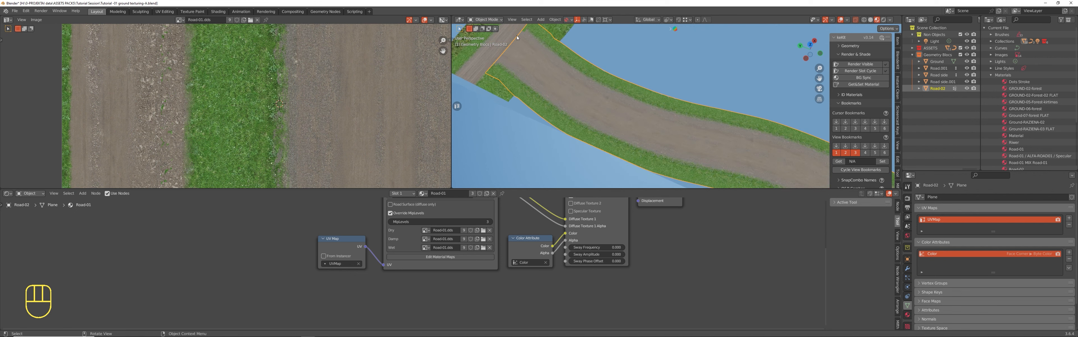
{"action": "scroll", "coordinate": [541, 54], "scroll_direction": "up", "scroll_amount": 5}
{"action": "scroll", "coordinate": [545, 72], "scroll_direction": "down", "scroll_amount": 1}
{"action": "middle_click_drag", "start_coordinate": [544, 71], "coordinate": [554, 101], "text": "shift"}
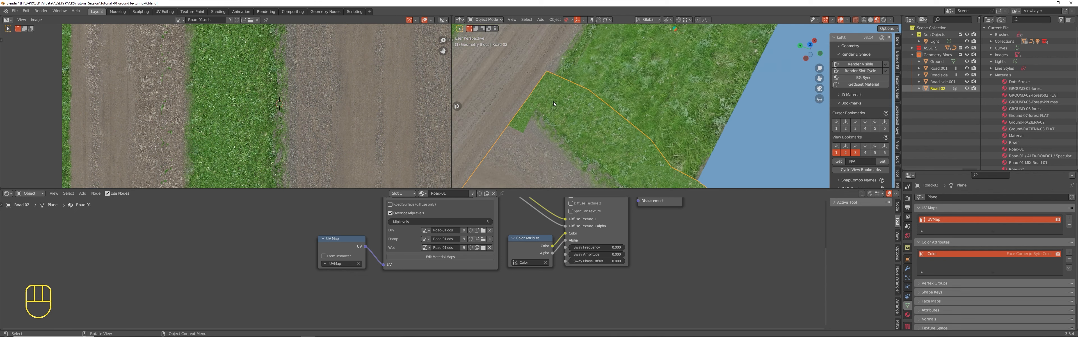
- Move and rotate the corner patch's UVs onto the border between grass and dirt in the road texture
{"action": "key", "text": "Tab"}
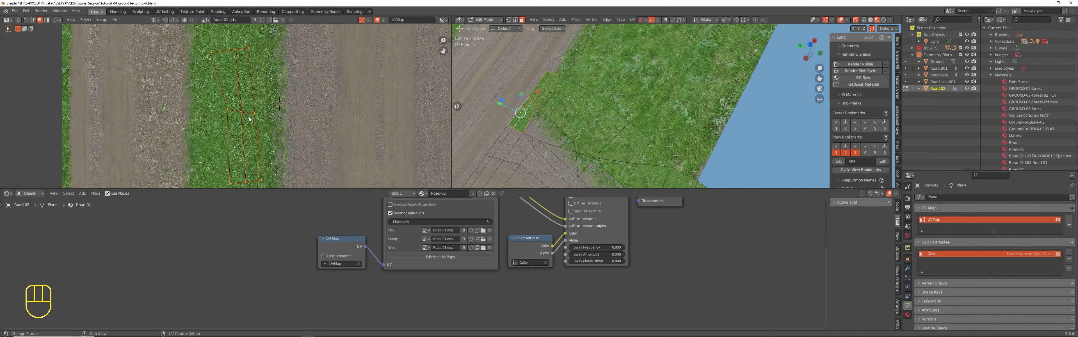
{"action": "key", "text": "g"}
{"action": "left_click", "coordinate": [298, 102]}
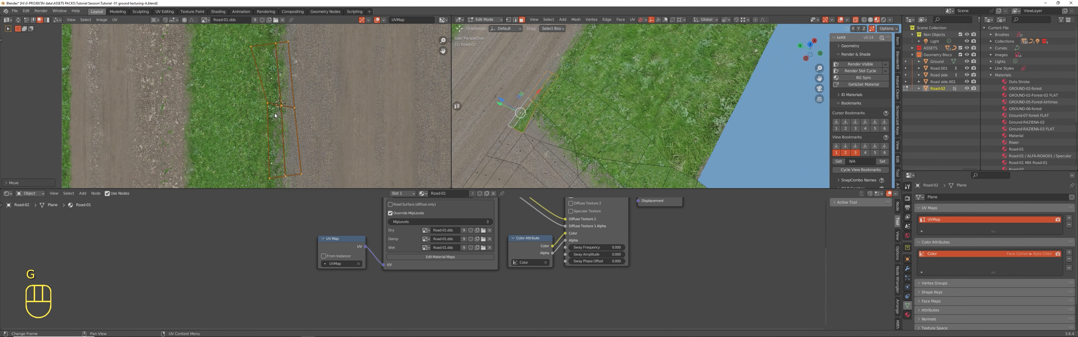
{"action": "key", "text": "r"}
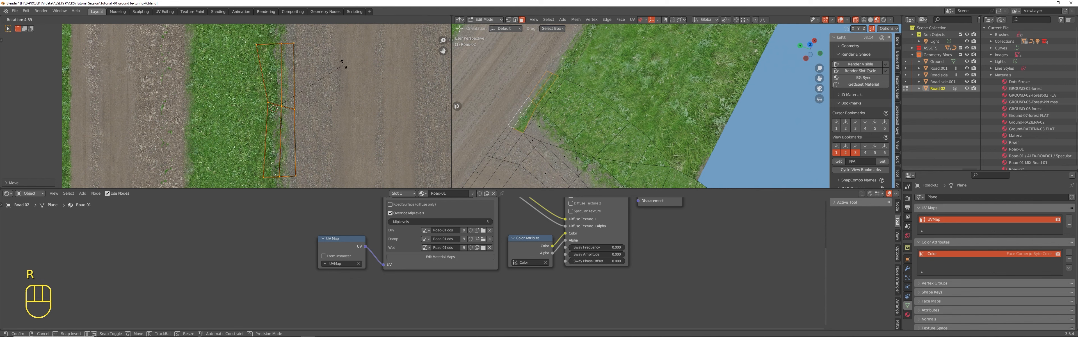
{"action": "left_click", "coordinate": [343, 72]}
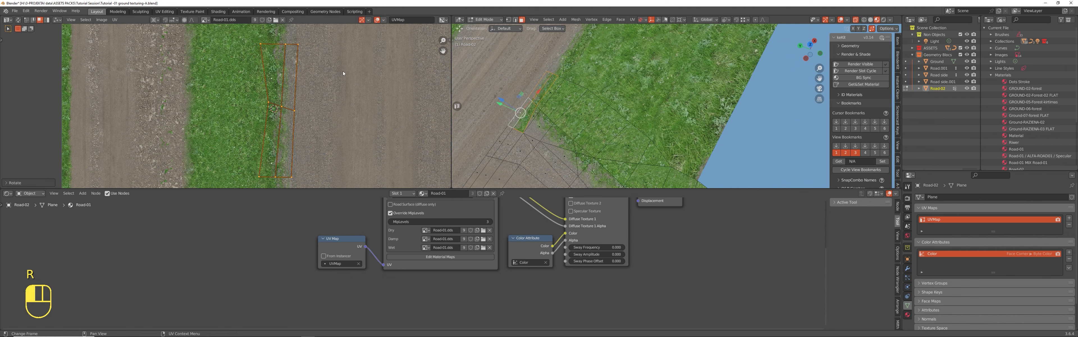
{"action": "key", "text": "r"}
{"action": "left_click", "coordinate": [371, 80]}
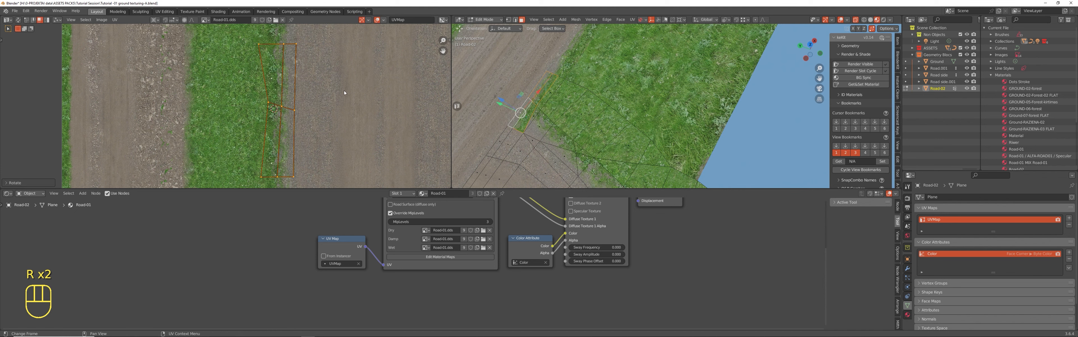
{"action": "key", "text": "g"}
{"action": "left_click", "coordinate": [320, 97]}
- Refine the face selection at the grass corner and turn and move its UVs diagonally around a new 2D cursor point
{"action": "scroll", "coordinate": [561, 96], "scroll_direction": "up", "scroll_amount": 1}
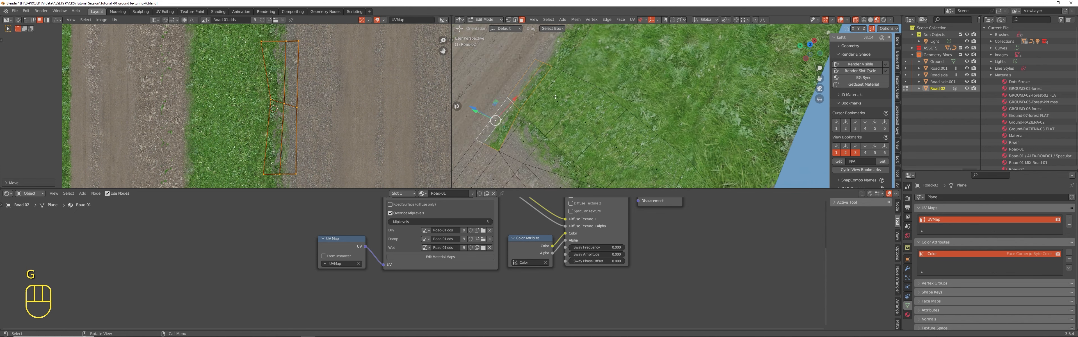
{"action": "key", "text": "c"}
{"action": "left_click", "coordinate": [532, 82], "text": "shift"}
{"action": "right_click", "coordinate": [532, 82]}
{"action": "right_click", "coordinate": [283, 61], "text": "shift"}
{"action": "key", "text": "r"}
{"action": "left_click", "coordinate": [288, 76]}
{"action": "key", "text": "g"}
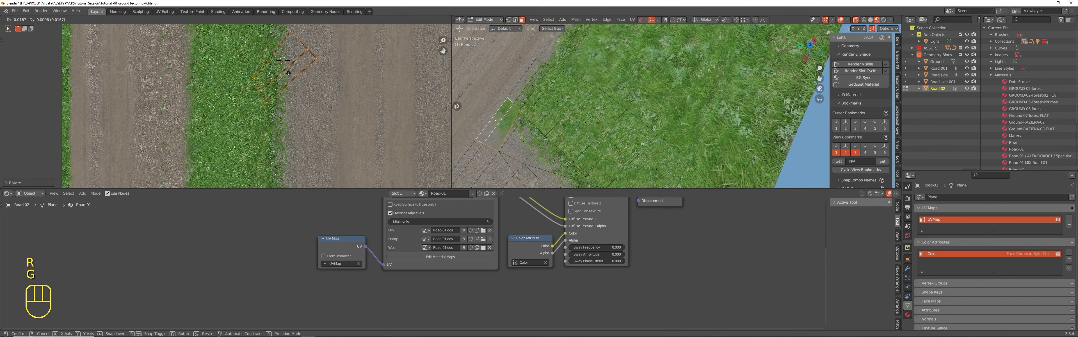
{"action": "left_click", "coordinate": [278, 95]}
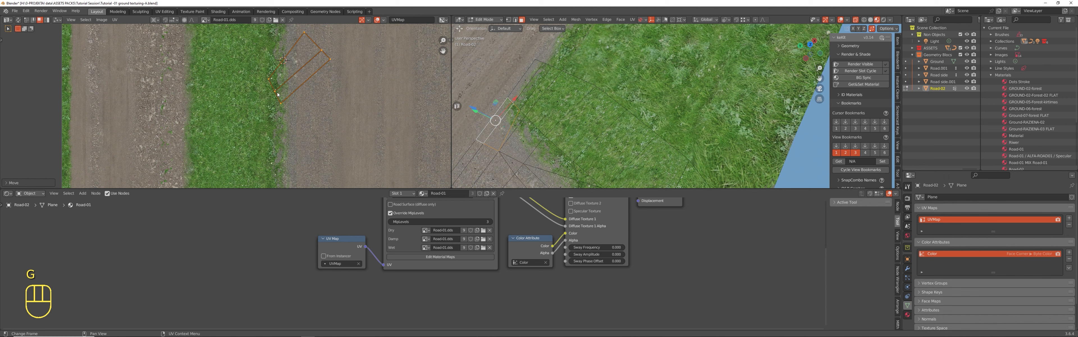
- Fine-tune the corner UVs' rotation and position until the patch blends into the dirt, and leave edit mode with everything deselected
{"action": "right_click", "coordinate": [270, 81], "text": "shift"}
{"action": "key", "text": "r"}
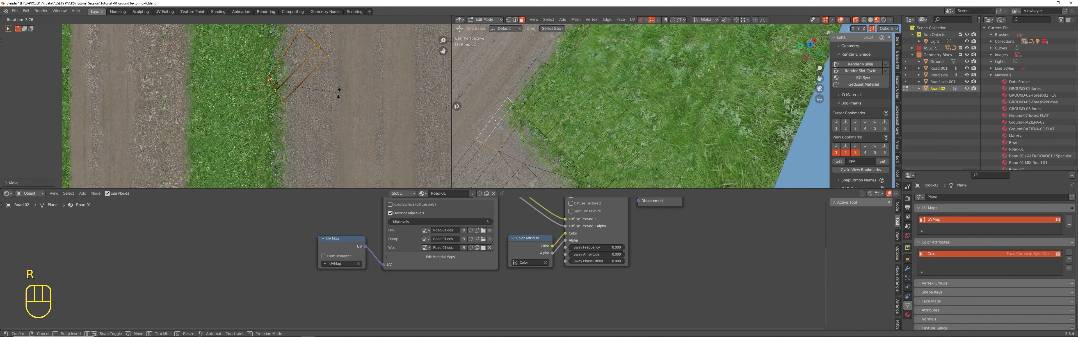
{"action": "left_click", "coordinate": [340, 101]}
{"action": "key", "text": "g"}
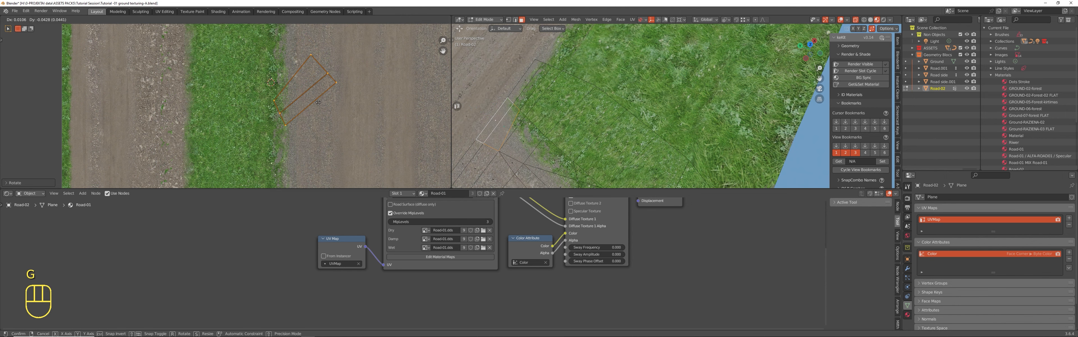
{"action": "left_click", "coordinate": [318, 103]}
{"action": "key", "text": "g"}
{"action": "left_click", "coordinate": [320, 105]}
{"action": "key", "text": "Tab"}
{"action": "key", "text": "alt+a"}
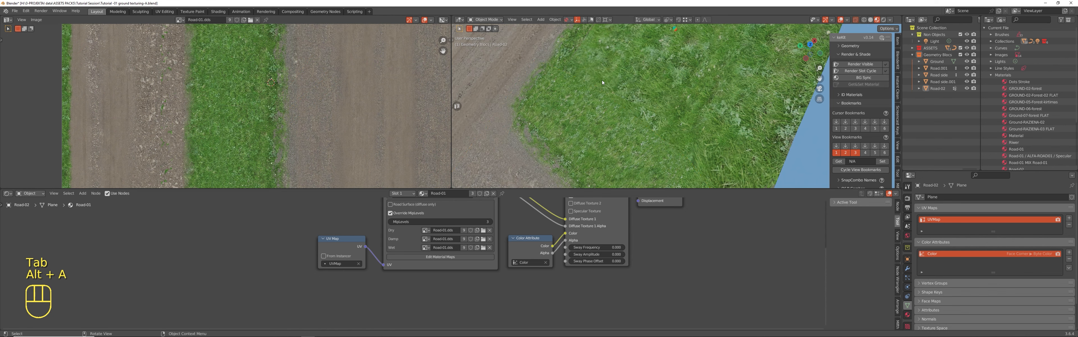
- Hide the UV editor and enlarge the 3D viewport to show the whole road and its side strips
{"action": "scroll", "coordinate": [601, 82], "scroll_direction": "down", "scroll_amount": 6}
{"action": "middle_click_drag", "start_coordinate": [580, 101], "coordinate": [615, 71]}
{"action": "scroll", "coordinate": [616, 84], "scroll_direction": "up", "scroll_amount": 2}
{"action": "left_click", "coordinate": [459, 107]}
{"action": "left_click_drag", "start_coordinate": [519, 190], "coordinate": [524, 284]}
{"action": "scroll", "coordinate": [571, 177], "scroll_direction": "down", "scroll_amount": 7}
{"action": "middle_click_drag", "start_coordinate": [572, 177], "coordinate": [541, 173]}
{"action": "scroll", "coordinate": [535, 116], "scroll_direction": "down", "scroll_amount": 6}
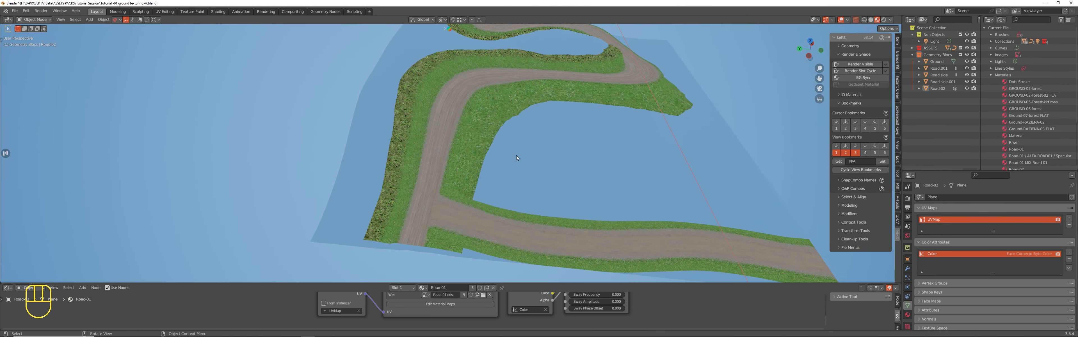
- Select the ground landscape around the road and assign it the GROUND-02-forest material
{"action": "left_click", "coordinate": [598, 161]}
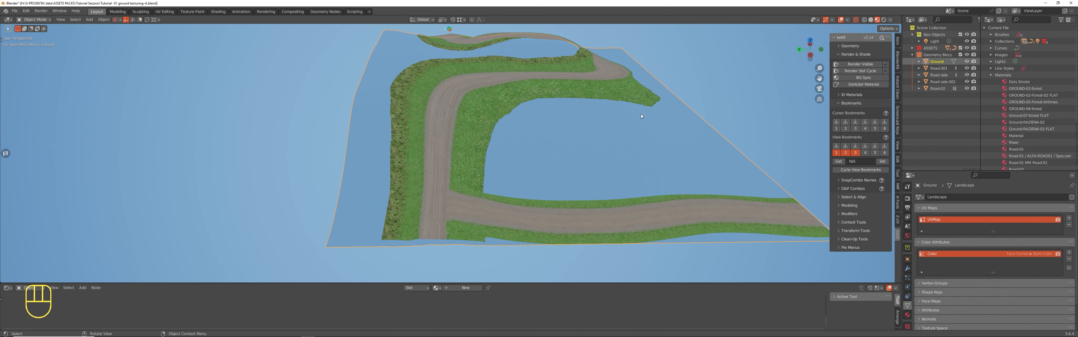
{"action": "middle_click_drag", "start_coordinate": [575, 85], "coordinate": [660, 118]}
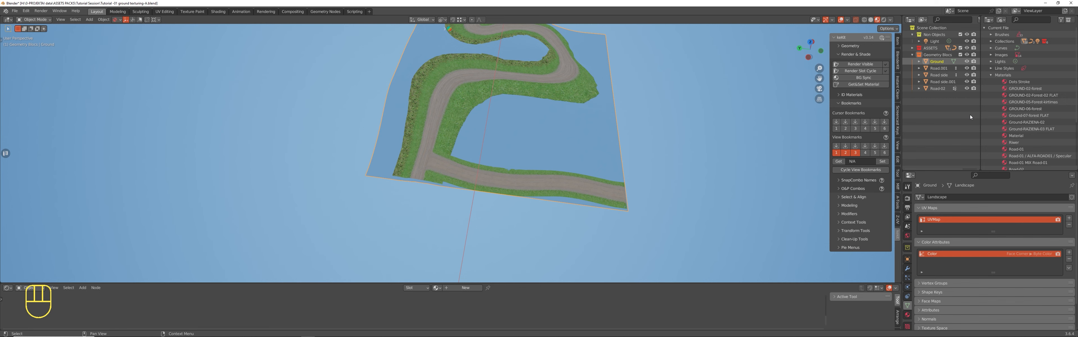
{"action": "left_click_drag", "start_coordinate": [1038, 89], "coordinate": [550, 111]}
{"action": "middle_click_drag", "start_coordinate": [550, 111], "coordinate": [508, 128]}
{"action": "scroll", "coordinate": [507, 127], "scroll_direction": "up", "scroll_amount": 5}
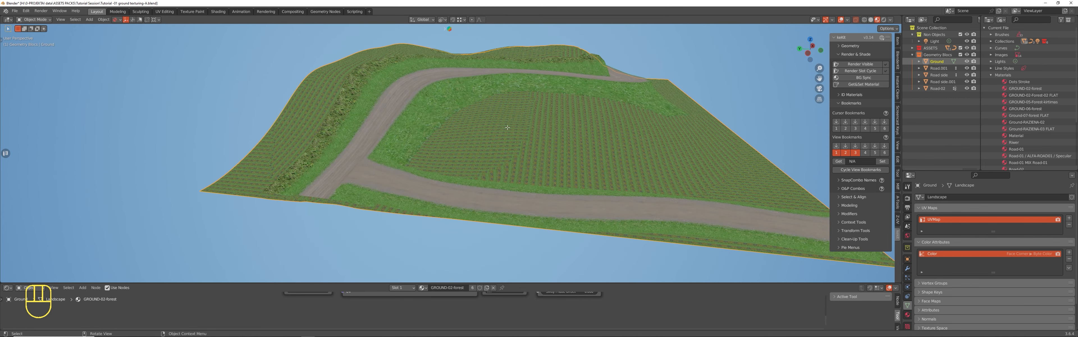
- Unwrap all faces of the ground landscape and return to object mode
{"action": "key", "text": "Tab"}
{"action": "key", "text": "a"}
{"action": "key", "text": "u"}
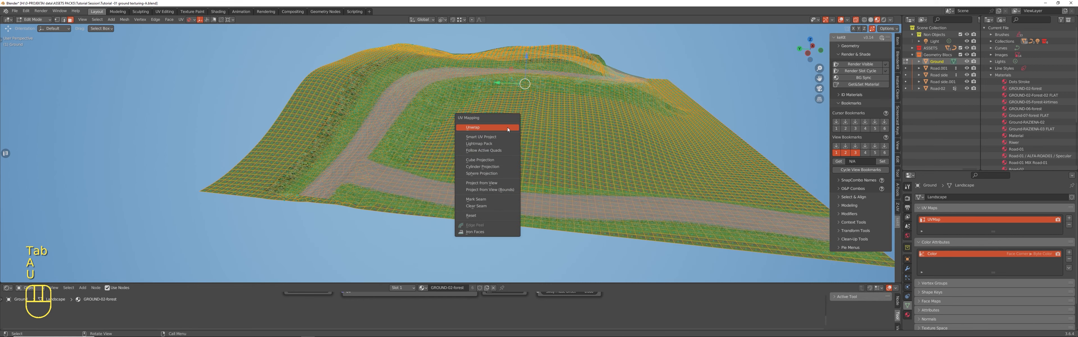
{"action": "left_click", "coordinate": [507, 127]}
{"action": "key", "text": "Tab"}
{"action": "middle_click_drag", "start_coordinate": [557, 121], "coordinate": [546, 133]}
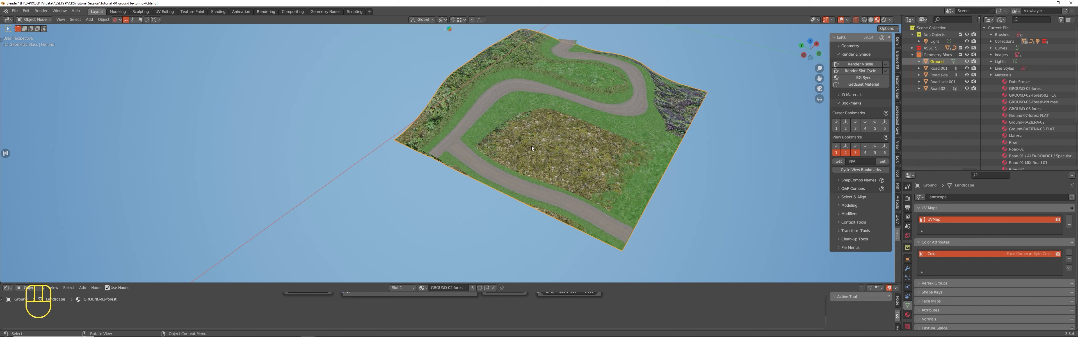
- Select the winding main road and examine how its borders meet the grass along the bends
{"action": "scroll", "coordinate": [531, 145], "scroll_direction": "up", "scroll_amount": 5}
{"action": "middle_click_drag", "start_coordinate": [451, 119], "coordinate": [431, 139]}
{"action": "left_click", "coordinate": [440, 122]}
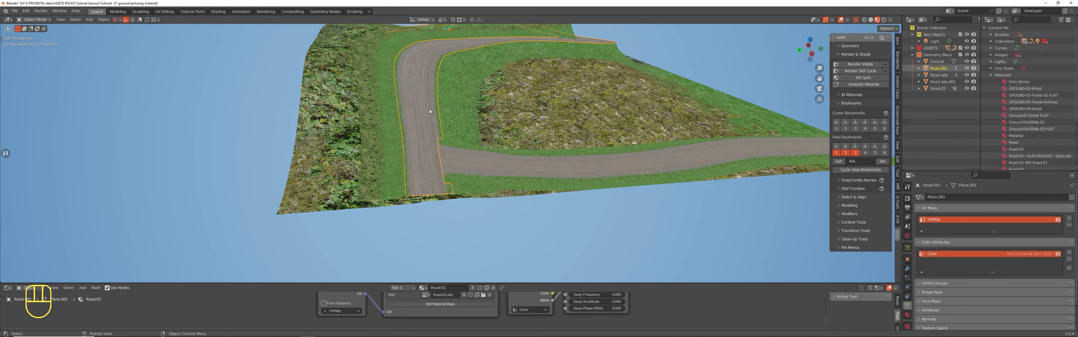
{"action": "scroll", "coordinate": [510, 105], "scroll_direction": "up", "scroll_amount": 4}
{"action": "middle_click_drag", "start_coordinate": [525, 97], "coordinate": [435, 119], "text": "shift"}
{"action": "middle_click_drag", "start_coordinate": [487, 84], "coordinate": [456, 115]}
{"action": "scroll", "coordinate": [392, 141], "scroll_direction": "up", "scroll_amount": 5}
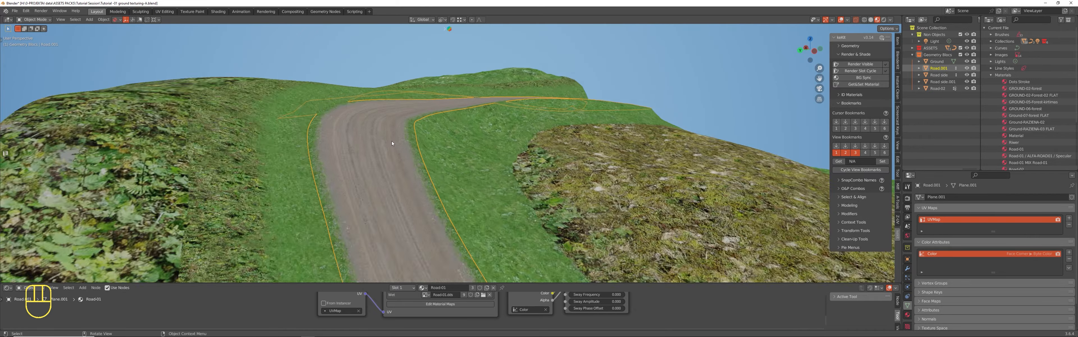
{"action": "middle_click_drag", "start_coordinate": [394, 127], "coordinate": [427, 113]}
{"action": "middle_click_drag", "start_coordinate": [427, 113], "coordinate": [498, 116], "text": "shift"}
{"action": "middle_click_drag", "start_coordinate": [674, 176], "coordinate": [504, 126], "text": "shift"}
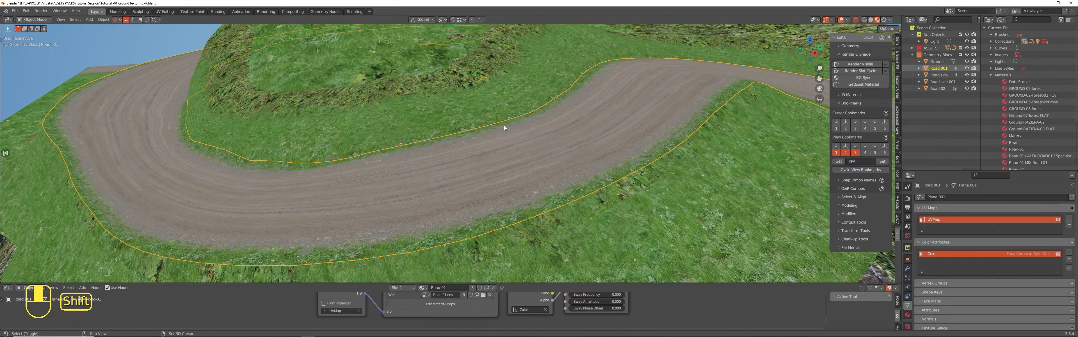
- Deselect the road and examine the transitions between dirt, side strips and forest ground, including the junction
{"action": "key", "text": "alt+a"}
{"action": "scroll", "coordinate": [494, 125], "scroll_direction": "down", "scroll_amount": 4}
{"action": "middle_click_drag", "start_coordinate": [653, 147], "coordinate": [596, 140], "text": "shift"}
{"action": "scroll", "coordinate": [373, 109], "scroll_direction": "up", "scroll_amount": 3}
{"action": "middle_click_drag", "start_coordinate": [356, 113], "coordinate": [513, 80], "text": "shift"}
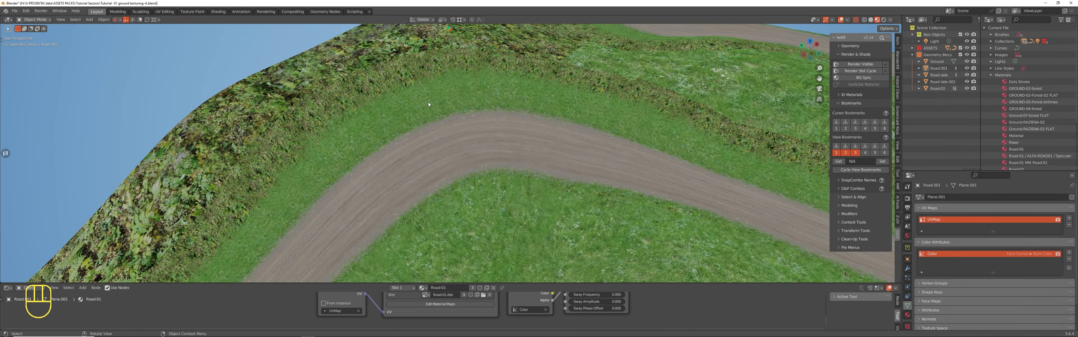
{"action": "scroll", "coordinate": [423, 113], "scroll_direction": "down", "scroll_amount": 5}
{"action": "middle_click_drag", "start_coordinate": [391, 145], "coordinate": [494, 84], "text": "shift"}
{"action": "middle_click_drag", "start_coordinate": [454, 142], "coordinate": [498, 117]}
{"action": "middle_click_drag", "start_coordinate": [565, 63], "coordinate": [483, 115], "text": "shift"}
{"action": "scroll", "coordinate": [495, 109], "scroll_direction": "up", "scroll_amount": 4}
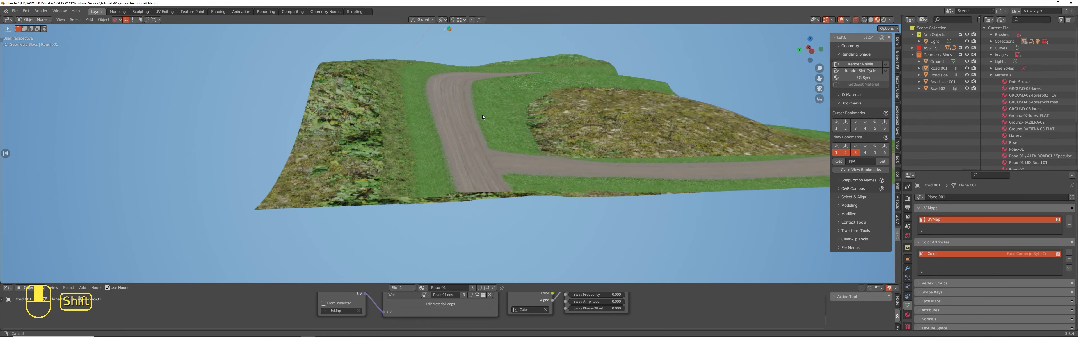
{"action": "scroll", "coordinate": [461, 143], "scroll_direction": "up", "scroll_amount": 5}
{"action": "middle_click_drag", "start_coordinate": [486, 157], "coordinate": [466, 172]}
{"action": "middle_click_drag", "start_coordinate": [462, 170], "coordinate": [494, 97], "text": "shift"}
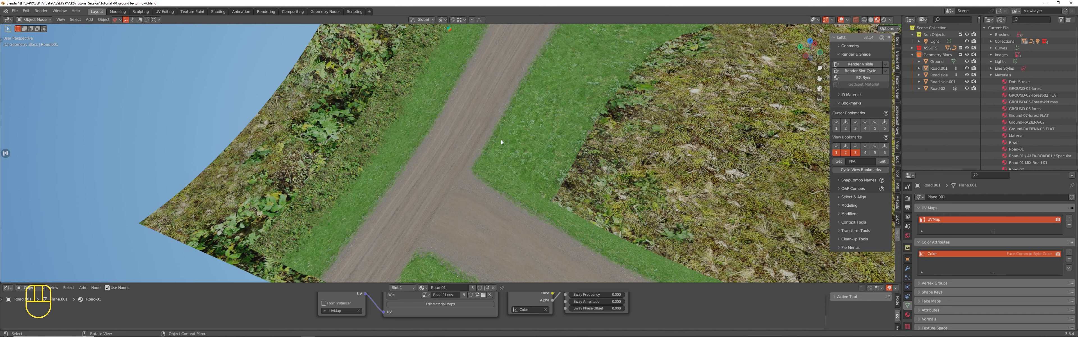
{"action": "middle_click_drag", "start_coordinate": [505, 147], "coordinate": [551, 107]}
- Select the winding main road and bring back the UV editor beside the 3D viewport
{"action": "left_click", "coordinate": [553, 106]}
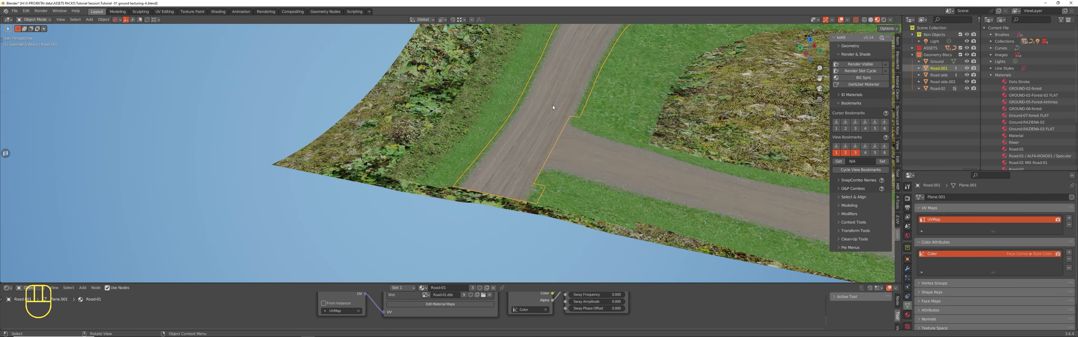
{"action": "scroll", "coordinate": [553, 106], "scroll_direction": "down", "scroll_amount": 2}
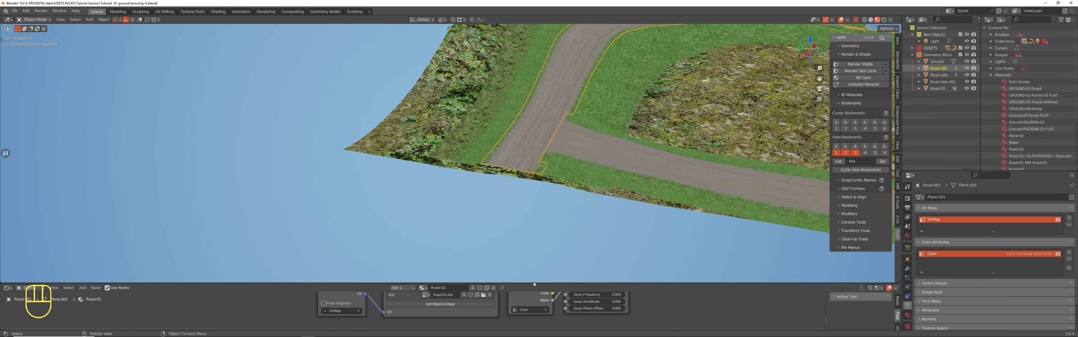
{"action": "left_click_drag", "start_coordinate": [533, 282], "coordinate": [515, 155]}
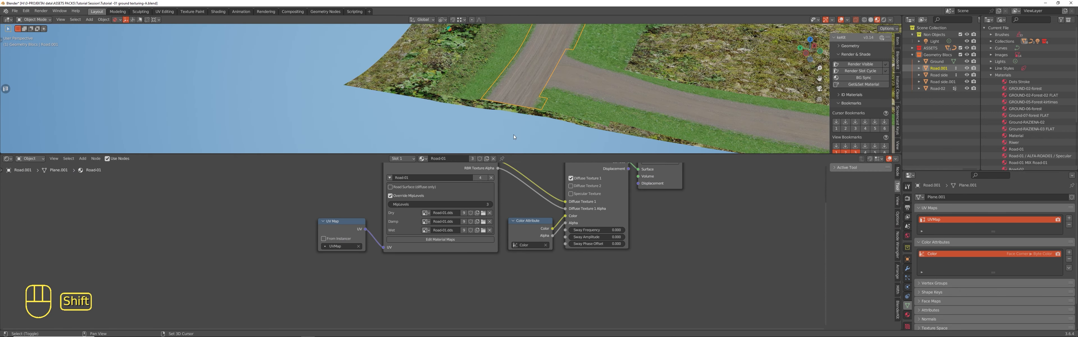
{"action": "middle_click_drag", "start_coordinate": [514, 137], "coordinate": [506, 43], "text": "shift"}
{"action": "left_click_drag", "start_coordinate": [322, 154], "coordinate": [209, 235]}
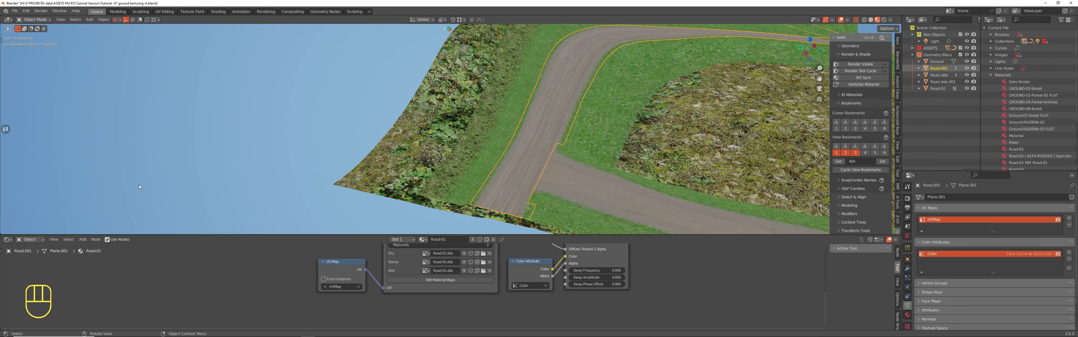
{"action": "left_click", "coordinate": [7, 129]}
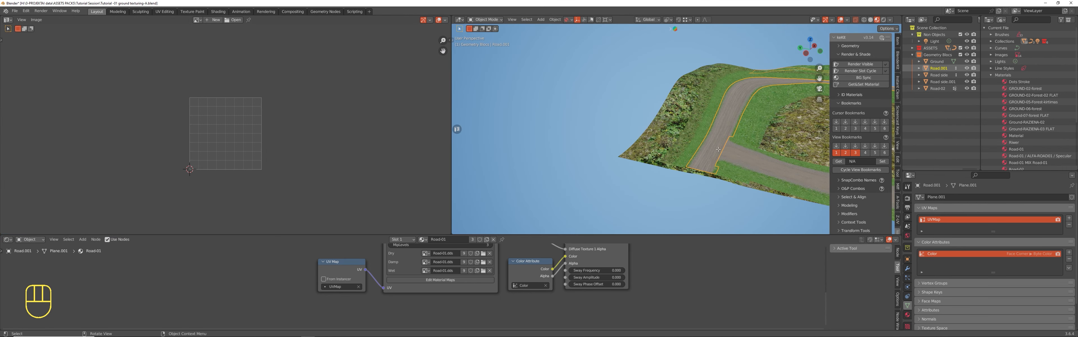
- Show all of the main road's UVs over its texture in edit mode and enlarge the UV editor
{"action": "key", "text": "Tab"}
{"action": "key", "text": "a"}
{"action": "scroll", "coordinate": [272, 143], "scroll_direction": "down", "scroll_amount": 4}
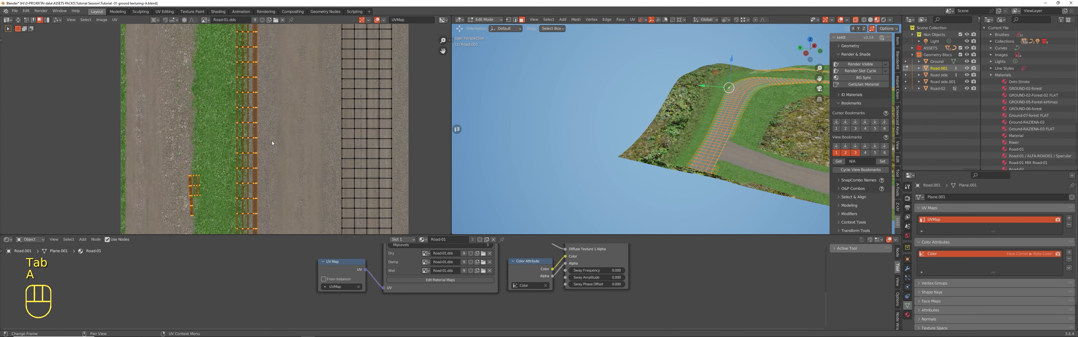
{"action": "scroll", "coordinate": [325, 113], "scroll_direction": "down", "scroll_amount": 1}
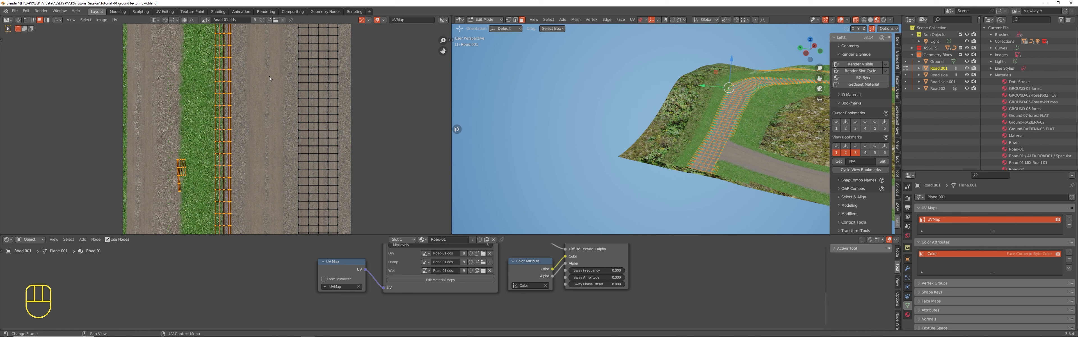
{"action": "middle_click_drag", "start_coordinate": [270, 76], "coordinate": [266, 118], "text": "shift"}
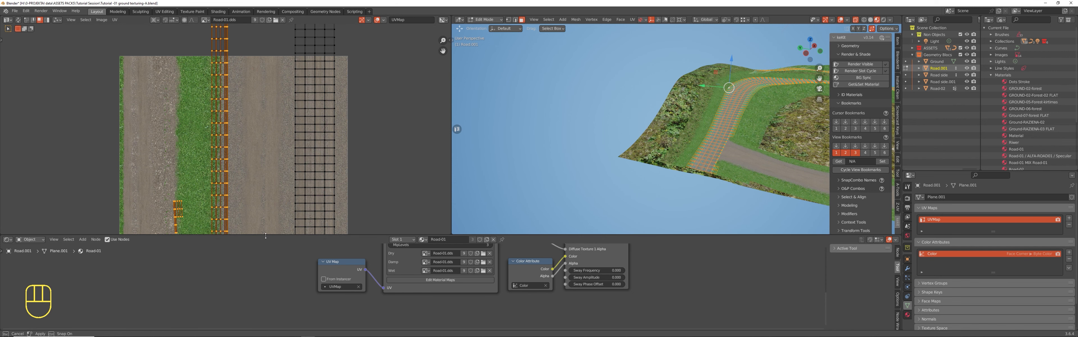
{"action": "left_click_drag", "start_coordinate": [265, 236], "coordinate": [276, 285]}
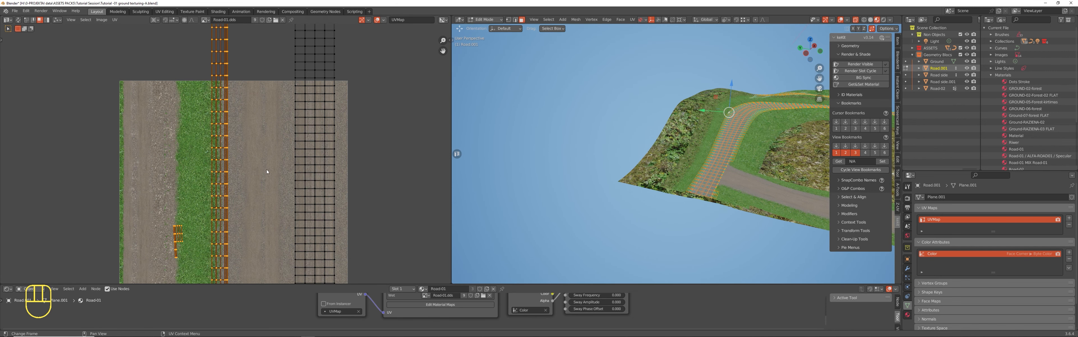
- Clear the face selection and inspect the main road's mesh from the junction along its bends
{"action": "middle_click_drag", "start_coordinate": [742, 187], "coordinate": [656, 228], "text": "shift"}
{"action": "middle_click_drag", "start_coordinate": [656, 228], "coordinate": [609, 171], "text": "shift"}
{"action": "scroll", "coordinate": [609, 172], "scroll_direction": "up", "scroll_amount": 3}
{"action": "key", "text": "Tab"}
{"action": "key", "text": "Tab"}
{"action": "key", "text": "alt+a"}
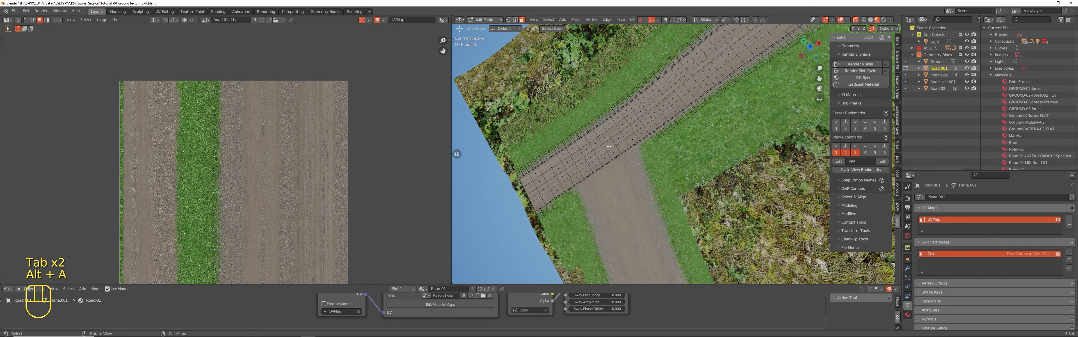
{"action": "scroll", "coordinate": [603, 122], "scroll_direction": "down", "scroll_amount": 3}
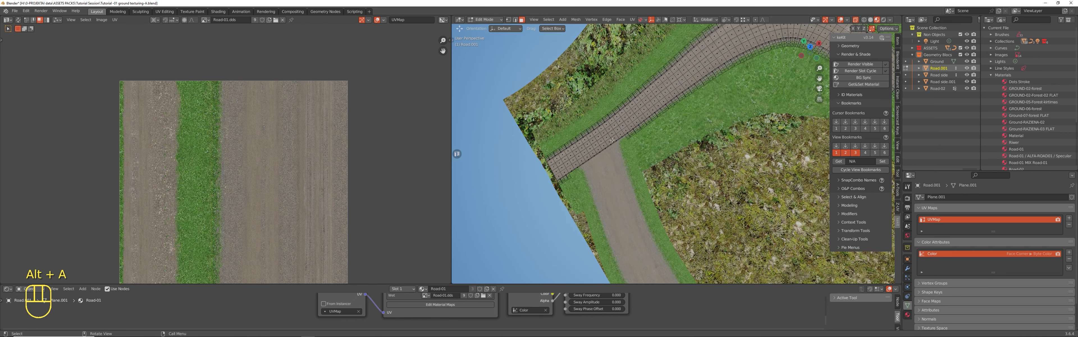
{"action": "middle_click_drag", "start_coordinate": [611, 120], "coordinate": [525, 186], "text": "shift"}
{"action": "middle_click_drag", "start_coordinate": [711, 123], "coordinate": [457, 201], "text": "shift"}
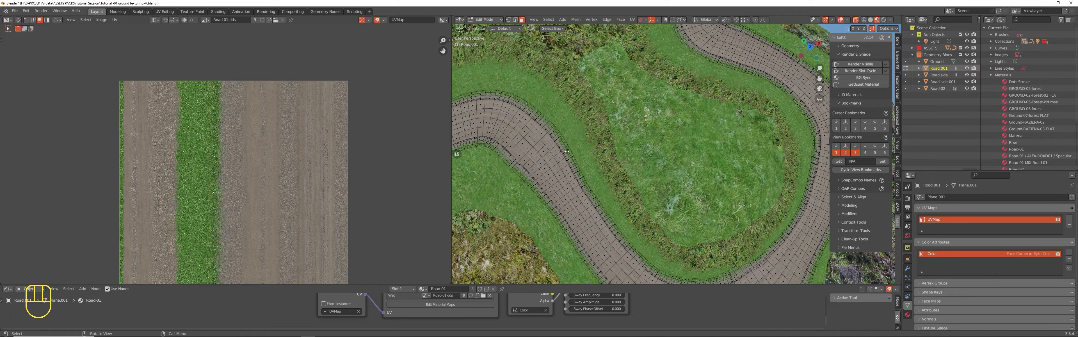
- Select the main road's faces along the end section where the side road joins
{"action": "scroll", "coordinate": [699, 58], "scroll_direction": "down", "scroll_amount": 3}
{"action": "middle_click_drag", "start_coordinate": [700, 55], "coordinate": [842, 26], "text": "shift"}
{"action": "scroll", "coordinate": [570, 134], "scroll_direction": "up", "scroll_amount": 3}
{"action": "key", "text": "v"}
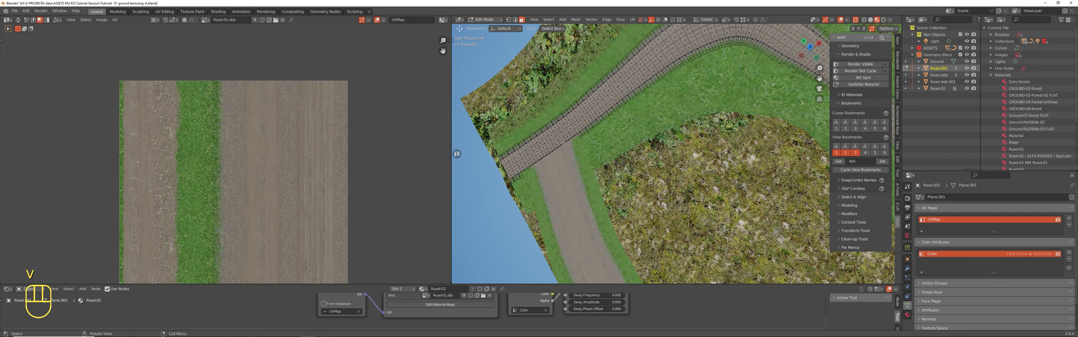
{"action": "key", "text": "c"}
{"action": "mouse_move", "coordinate": [518, 162]}
{"action": "left_mouse_down"}
{"action": "mouse_move", "coordinate": [576, 125]}
{"action": "mouse_move", "coordinate": [575, 111]}
{"action": "mouse_move", "coordinate": [581, 123]}
{"action": "left_mouse_up"}
{"action": "right_click", "coordinate": [582, 124]}
- Add the faces of the main road's far end section to the selection
{"action": "scroll", "coordinate": [582, 125], "scroll_direction": "down", "scroll_amount": 7}
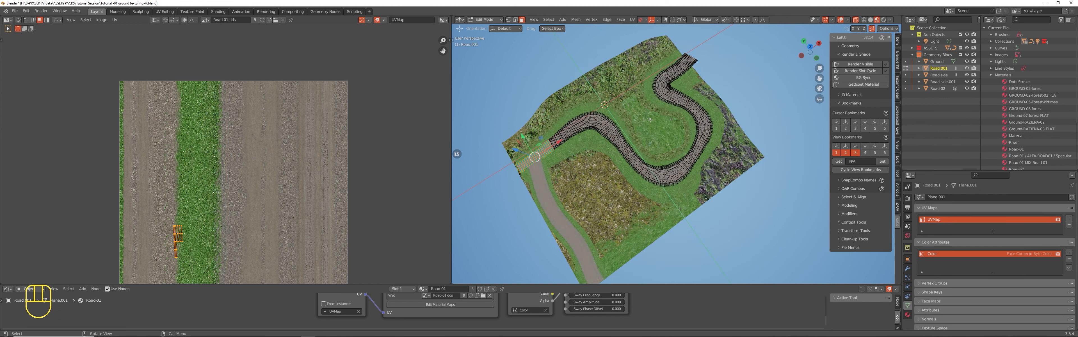
{"action": "middle_click_drag", "start_coordinate": [718, 80], "coordinate": [612, 113], "text": "shift"}
{"action": "scroll", "coordinate": [612, 113], "scroll_direction": "up", "scroll_amount": 6}
{"action": "key", "text": "c"}
{"action": "mouse_move", "coordinate": [612, 111]}
{"action": "left_mouse_down"}
{"action": "mouse_move", "coordinate": [553, 135]}
{"action": "mouse_move", "coordinate": [551, 157]}
{"action": "left_mouse_up"}
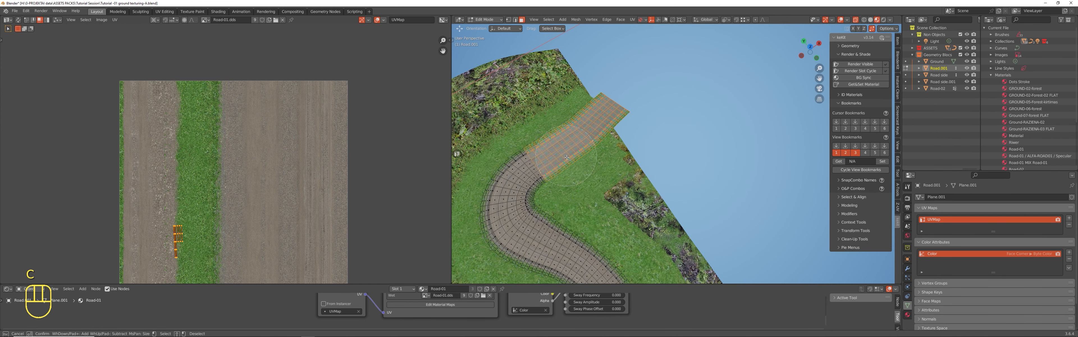
{"action": "right_click", "coordinate": [568, 158]}
- Separate the selected road end sections into their own object and select it in object mode
{"action": "key", "text": "p"}
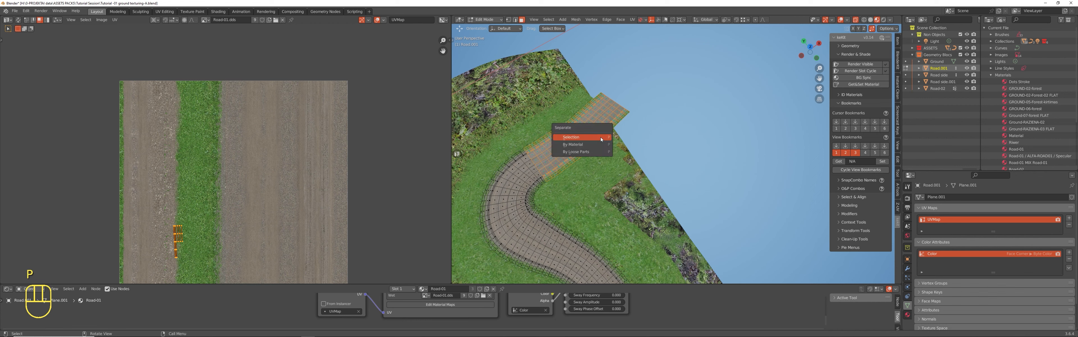
{"action": "left_click", "coordinate": [602, 137]}
{"action": "key", "text": "Tab"}
{"action": "left_click", "coordinate": [567, 143]}
{"action": "scroll", "coordinate": [568, 142], "scroll_direction": "down", "scroll_amount": 3}
{"action": "scroll", "coordinate": [567, 142], "scroll_direction": "down", "scroll_amount": 1}
{"action": "middle_click_drag", "start_coordinate": [538, 191], "coordinate": [603, 149], "text": "shift"}
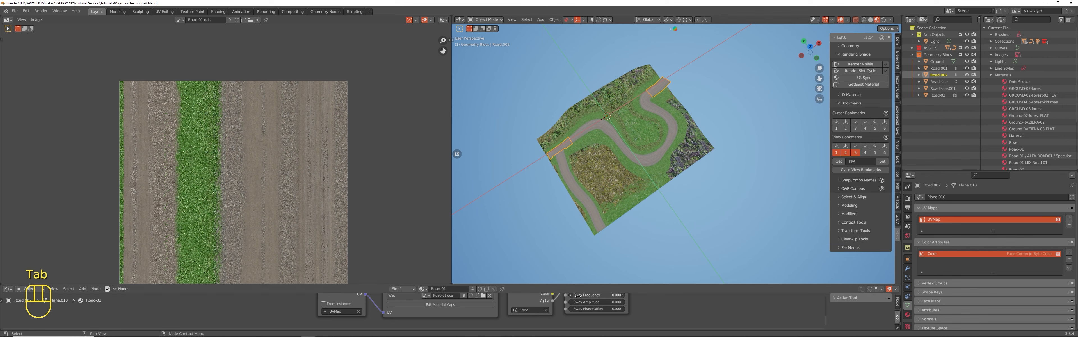
- Enlarge the node editor, make the separated object's material single-user and rename it Road-01 MIX Road-01
{"action": "left_click_drag", "start_coordinate": [582, 283], "coordinate": [583, 157]}
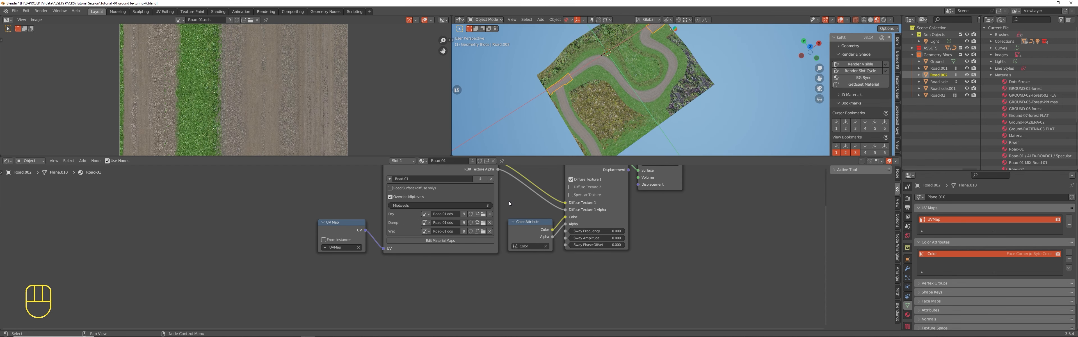
{"action": "middle_click_drag", "start_coordinate": [396, 164], "coordinate": [467, 177], "text": "shift"}
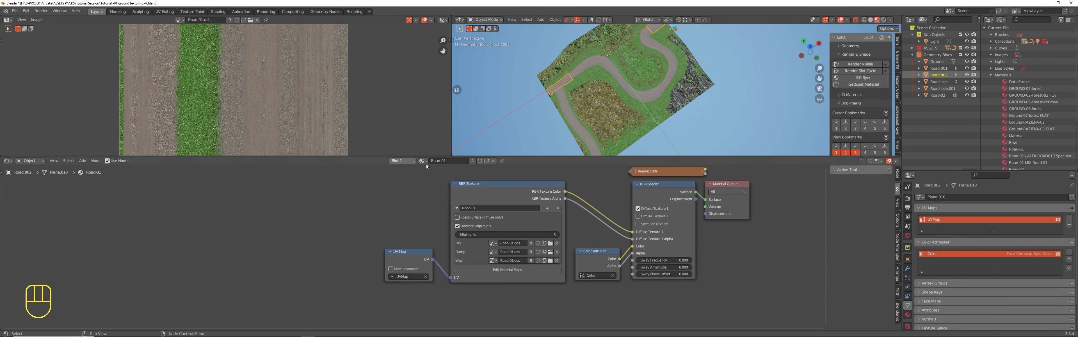
{"action": "left_click", "coordinate": [473, 161]}
{"action": "double_click", "coordinate": [460, 161]}
{"action": "left_click_drag", "start_coordinate": [460, 161], "coordinate": [451, 160]}
{"action": "type", "text": "MIX"}
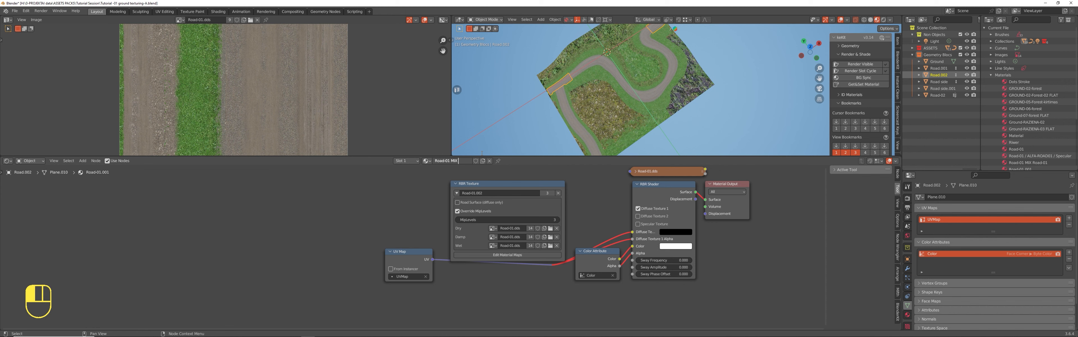
{"action": "left_click_drag", "start_coordinate": [451, 161], "coordinate": [434, 161]}
{"action": "key", "text": "ctrl+c"}
{"action": "left_click", "coordinate": [461, 161]}
{"action": "key", "text": "ctrl+v"}
{"action": "key", "text": "Return"}
- Reposition the new material's texture node and assign it the existing Road-01 texture
{"action": "left_click_drag", "start_coordinate": [464, 232], "coordinate": [446, 226]}
{"action": "left_click", "coordinate": [378, 283]}
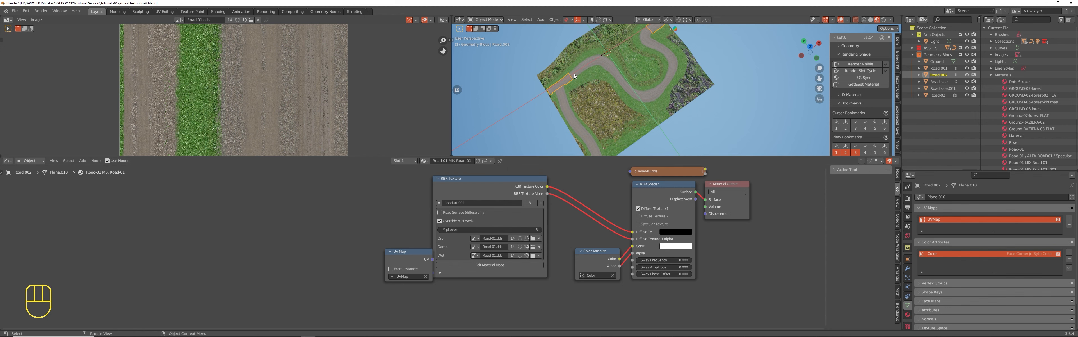
{"action": "left_click_drag", "start_coordinate": [469, 207], "coordinate": [484, 210]}
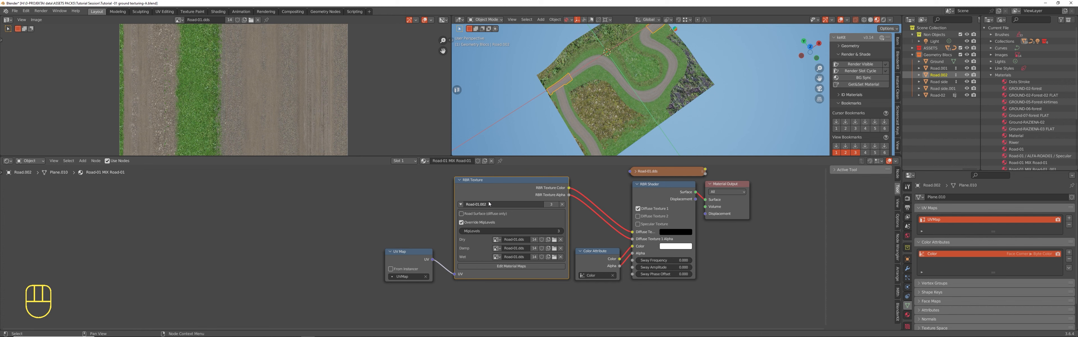
{"action": "left_click", "coordinate": [461, 205]}
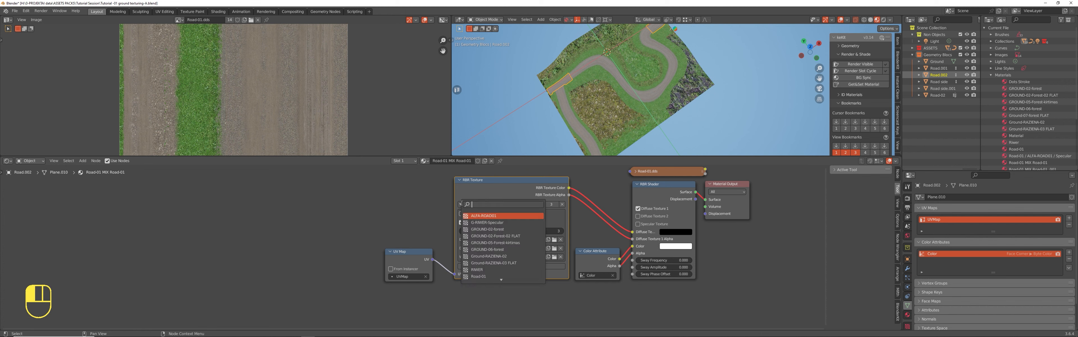
{"action": "type", "text": "r"}
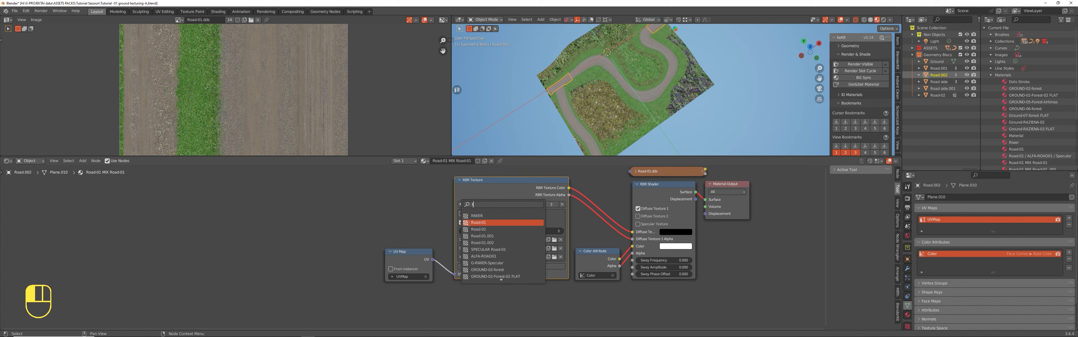
{"action": "left_click", "coordinate": [475, 223]}
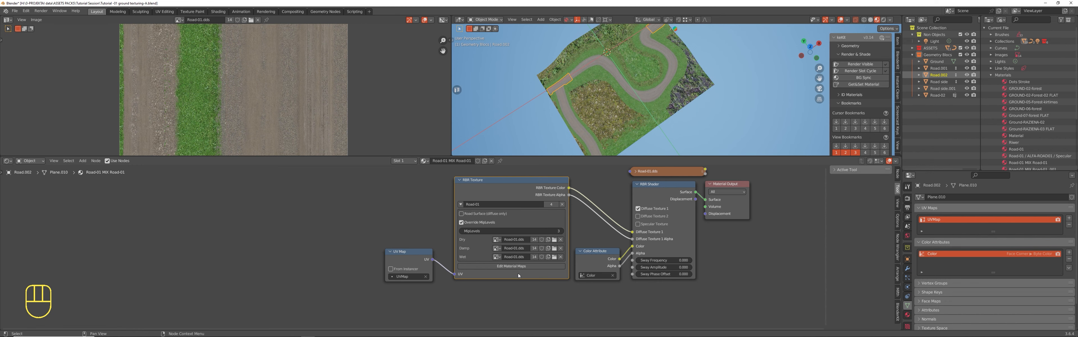
{"action": "scroll", "coordinate": [549, 205], "scroll_direction": "down", "scroll_amount": 2}
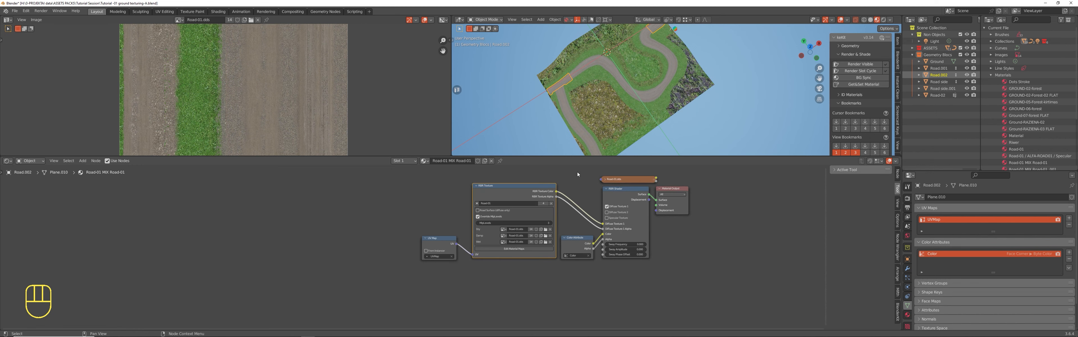
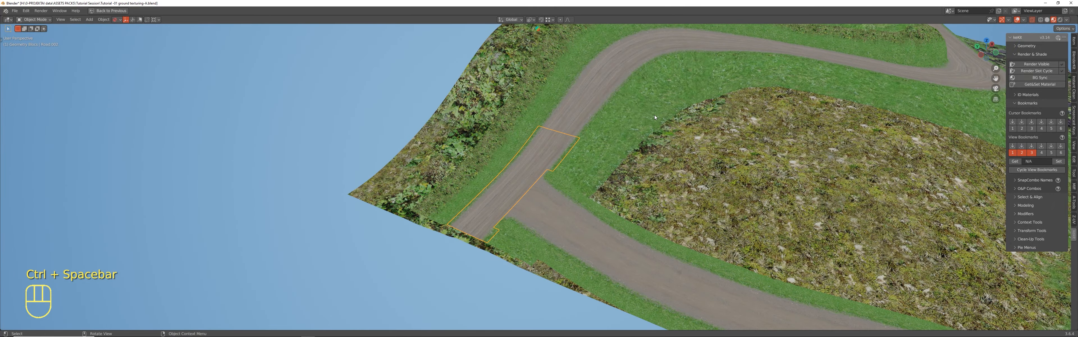
- Switch the separated road sections to vertex paint mode at the junction
{"action": "key", "text": "ctrl+Tab"}
{"action": "left_click", "coordinate": [656, 75]}
{"action": "scroll", "coordinate": [657, 77], "scroll_direction": "up", "scroll_amount": 3}
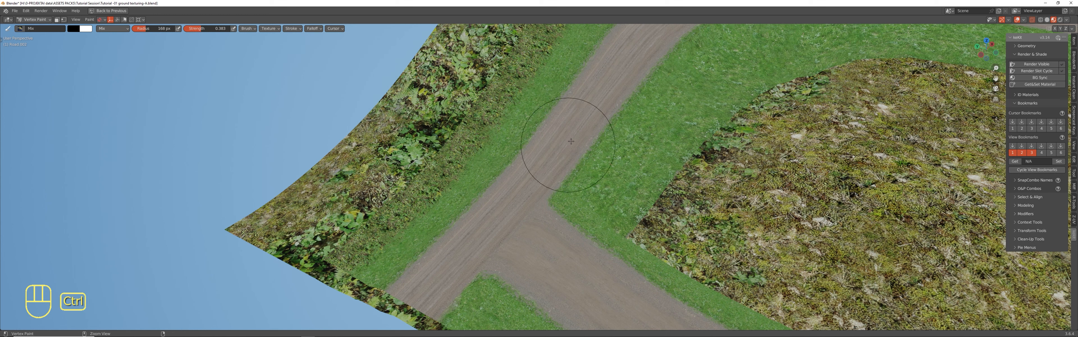
{"action": "left_click", "coordinate": [20, 28]}
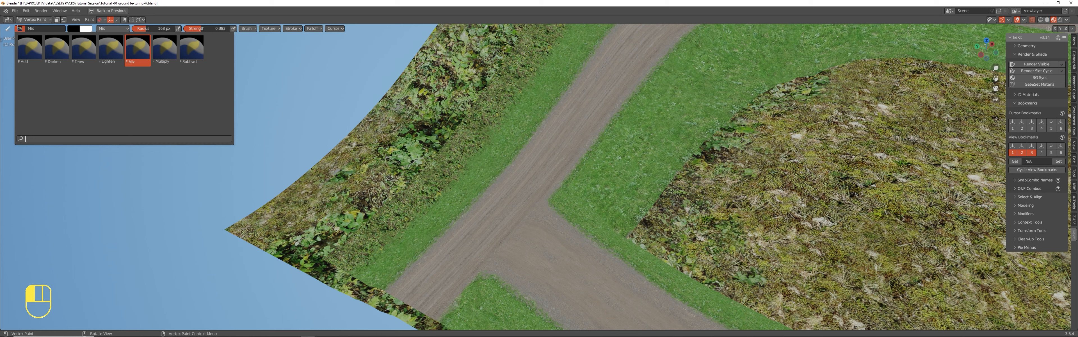
{"action": "left_click", "coordinate": [22, 50]}
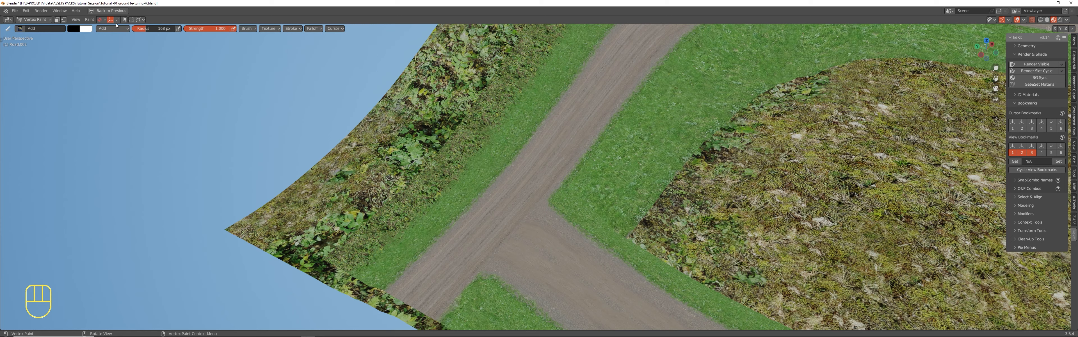
{"action": "left_click", "coordinate": [20, 29]}
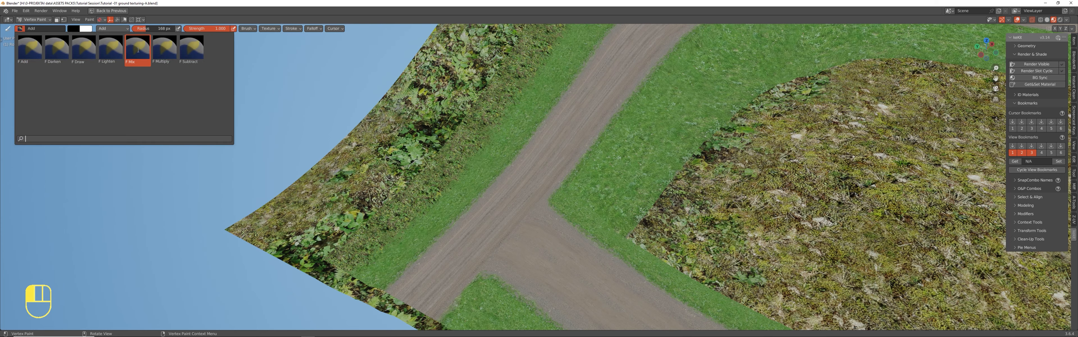
{"action": "left_click", "coordinate": [112, 51]}
- Set the Mix brush strength to 1.000 for painting the junction road section
{"action": "middle_click_drag", "start_coordinate": [570, 183], "coordinate": [462, 176]}
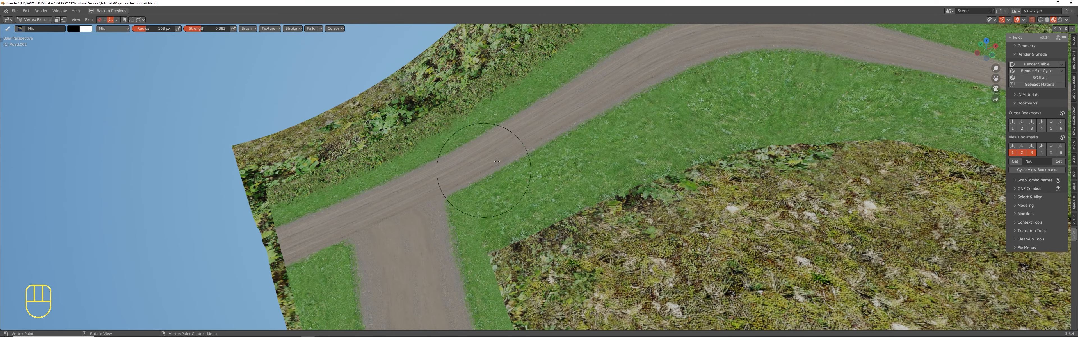
{"action": "key", "text": "Tab"}
{"action": "key", "text": "Tab"}
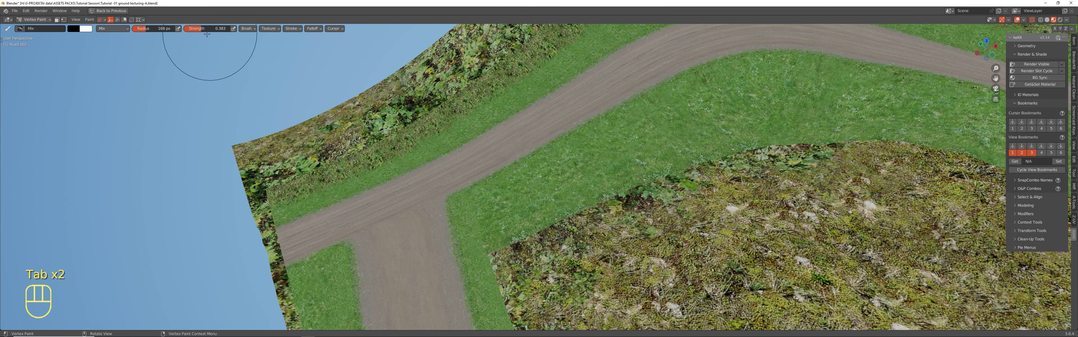
{"action": "left_click_drag", "start_coordinate": [202, 31], "coordinate": [222, 32]}
{"action": "middle_click_drag", "start_coordinate": [479, 164], "coordinate": [526, 217]}
{"action": "middle_click_drag", "start_coordinate": [620, 214], "coordinate": [617, 126], "text": "shift"}
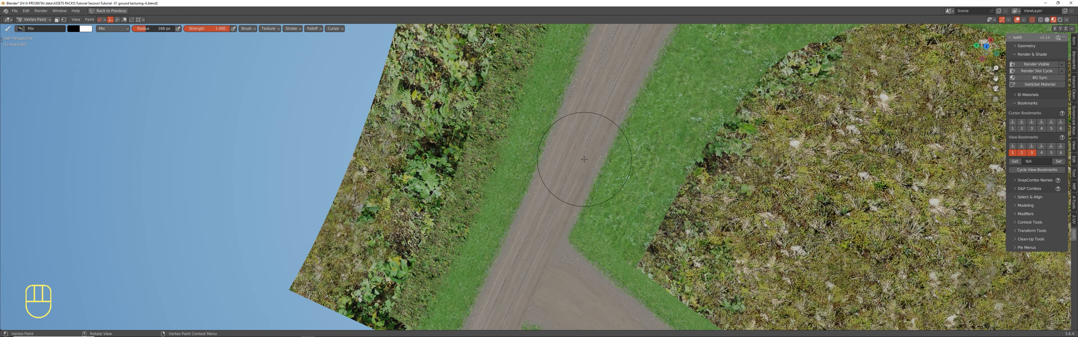
- Restore the full layout, enlarge the node editor and tidy the two Color Attribute nodes and the UVMap Blend node
{"action": "key", "text": "ctrl+space"}
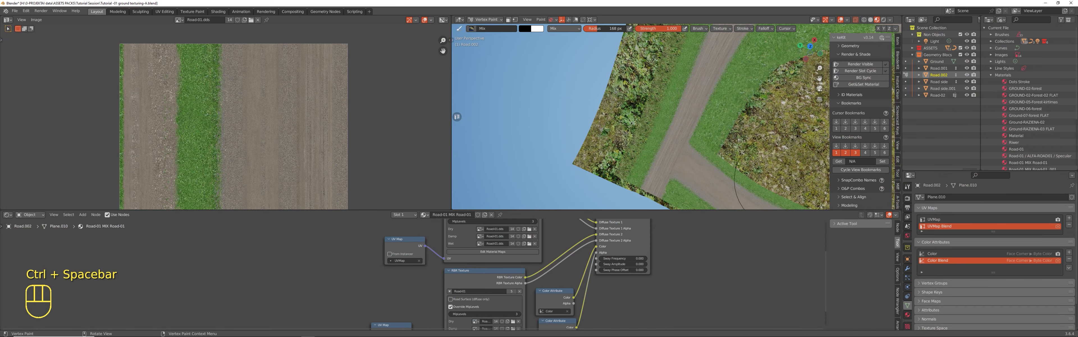
{"action": "left_click_drag", "start_coordinate": [604, 210], "coordinate": [558, 119]}
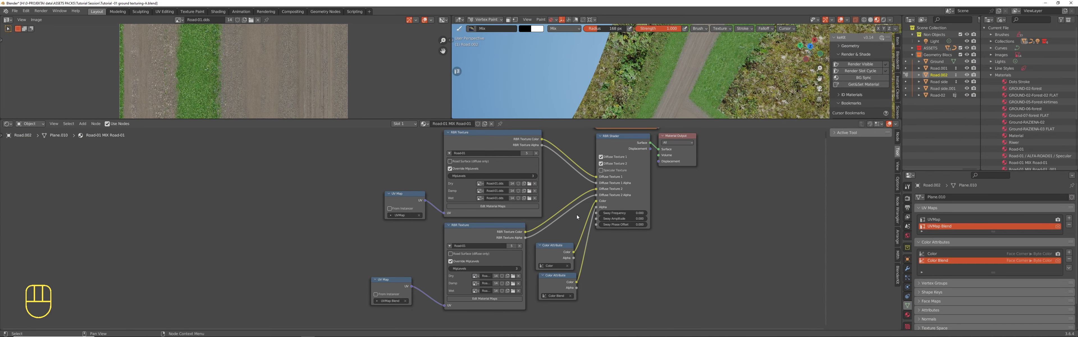
{"action": "left_click_drag", "start_coordinate": [558, 253], "coordinate": [565, 240]}
{"action": "left_click_drag", "start_coordinate": [559, 281], "coordinate": [570, 265]}
{"action": "left_click_drag", "start_coordinate": [384, 281], "coordinate": [390, 282]}
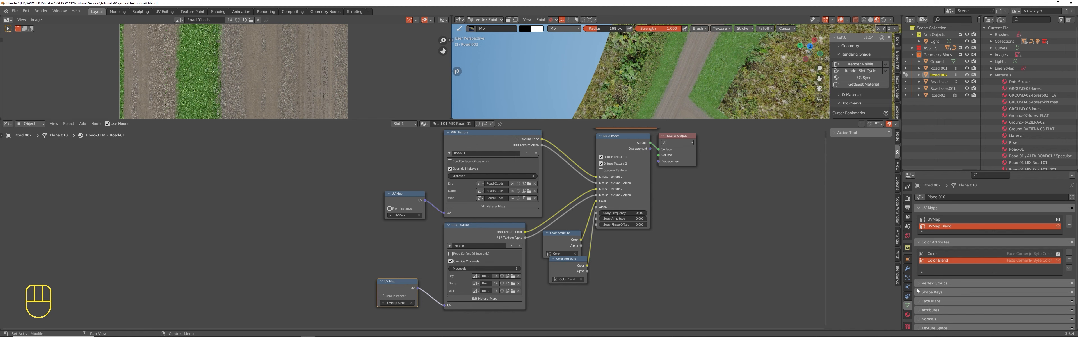
- Place the mesh's Attributes list directly below Color Attributes and select the Color Blend attribute
{"action": "left_click", "coordinate": [929, 284]}
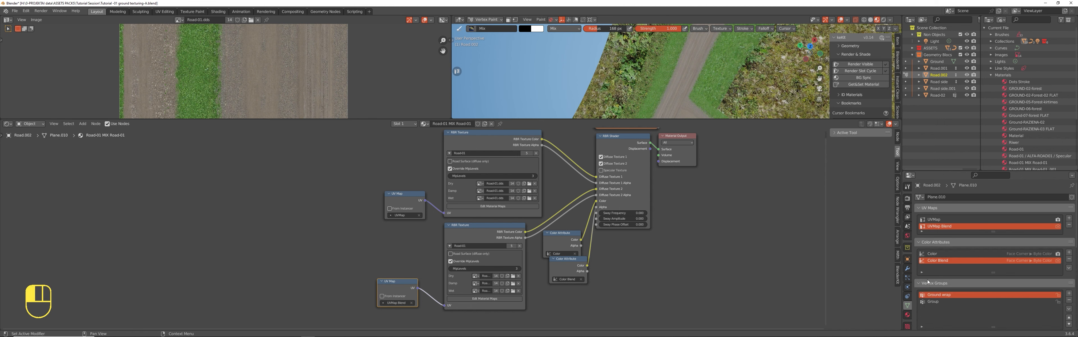
{"action": "left_click", "coordinate": [923, 284]}
{"action": "scroll", "coordinate": [933, 277], "scroll_direction": "down", "scroll_amount": 2}
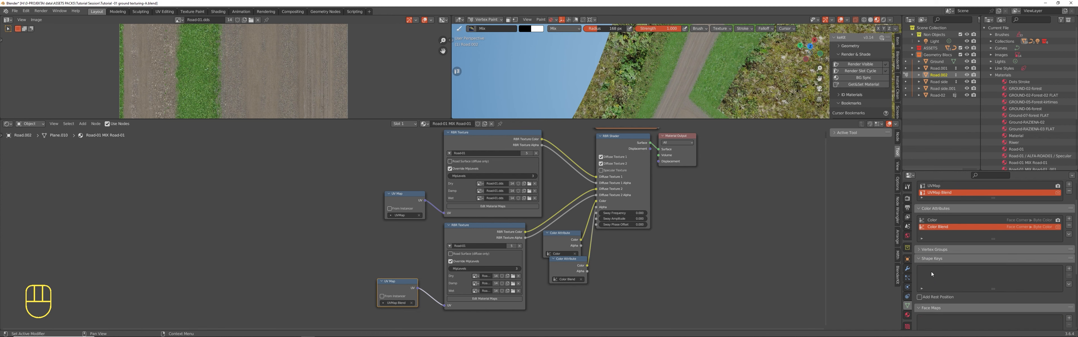
{"action": "left_click", "coordinate": [921, 258]}
{"action": "left_click", "coordinate": [917, 268]}
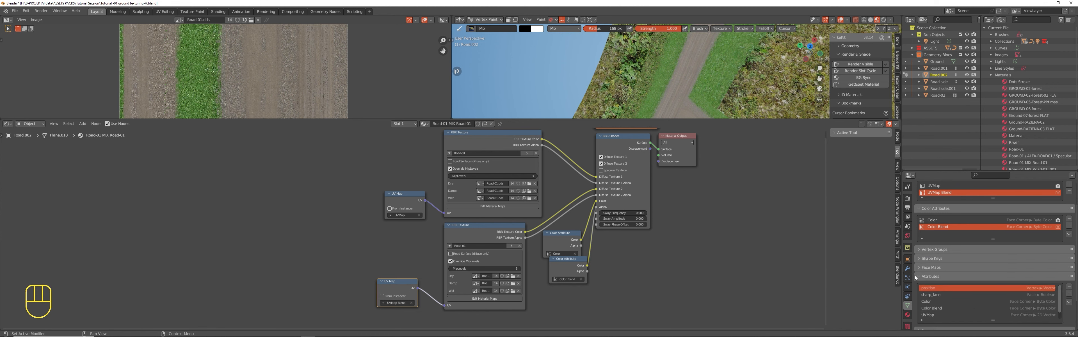
{"action": "left_click", "coordinate": [927, 277]}
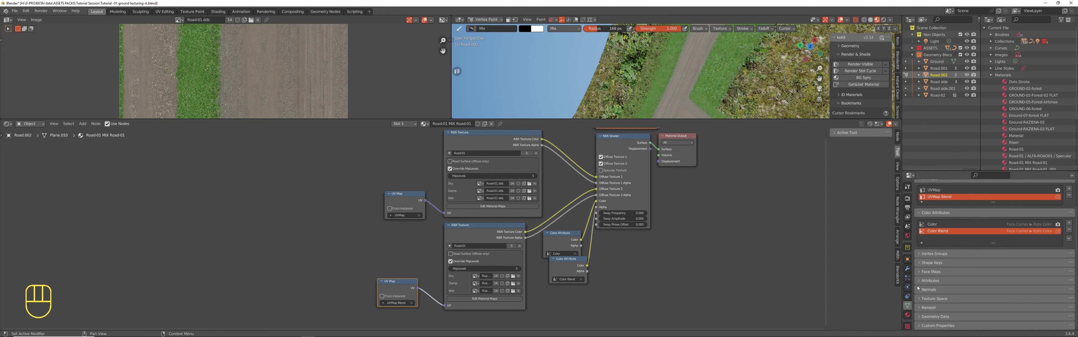
{"action": "left_click", "coordinate": [933, 281]}
{"action": "left_click_drag", "start_coordinate": [1069, 281], "coordinate": [1069, 253]}
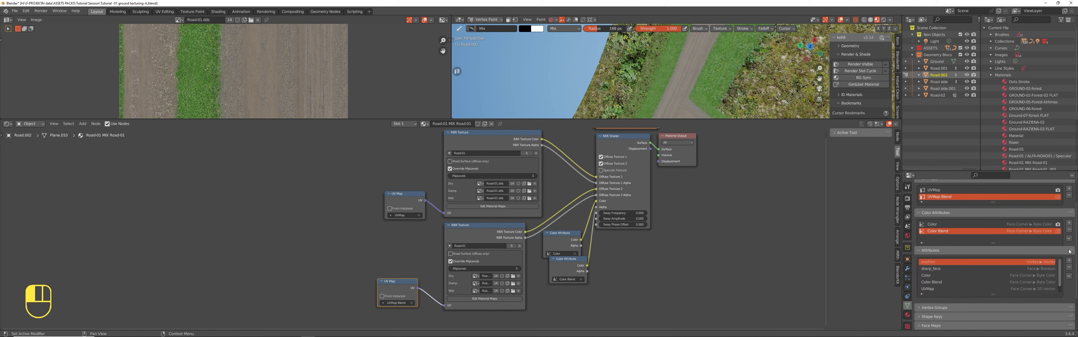
{"action": "left_click", "coordinate": [967, 285]}
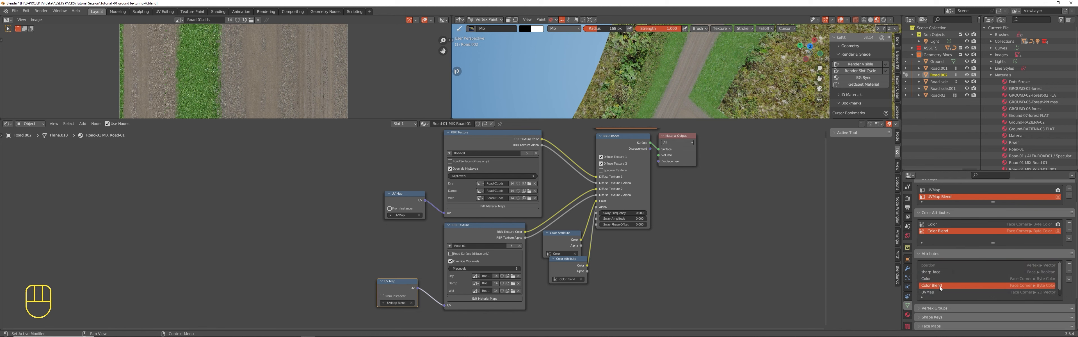
- Enlarge the 3D viewport and select all faces of the separated road sections in edit mode to show their UVMap Blend UVs
{"action": "left_click_drag", "start_coordinate": [687, 120], "coordinate": [670, 239]}
{"action": "scroll", "coordinate": [665, 168], "scroll_direction": "up", "scroll_amount": 8}
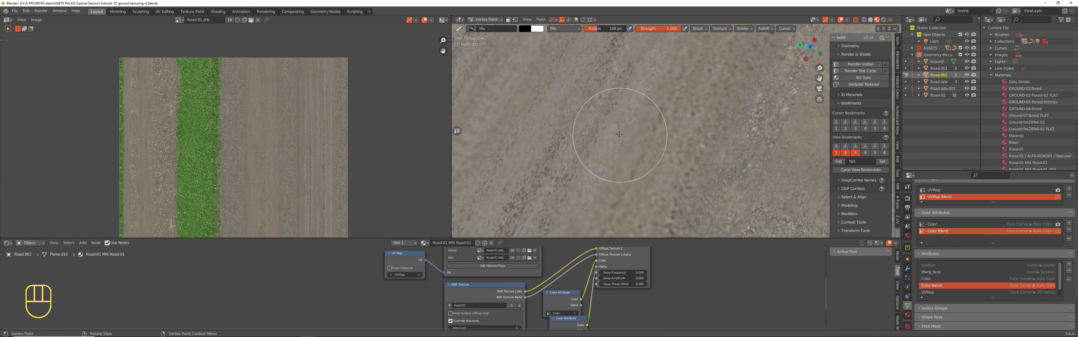
{"action": "scroll", "coordinate": [622, 147], "scroll_direction": "down", "scroll_amount": 4}
{"action": "key", "text": "Tab"}
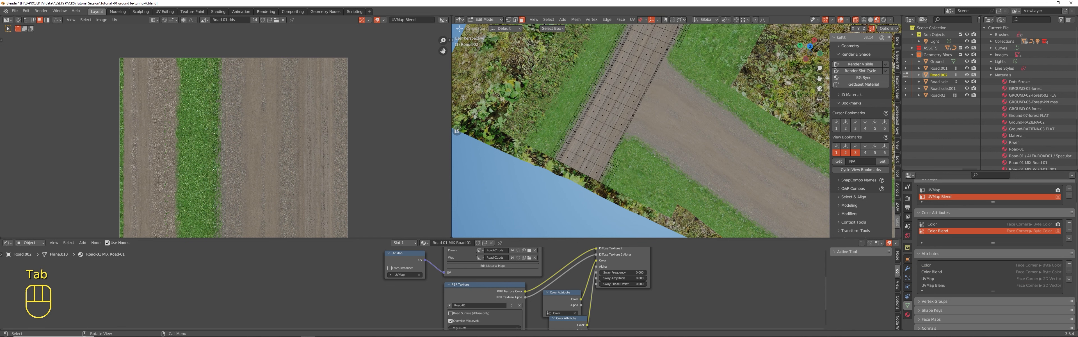
{"action": "key", "text": "a"}
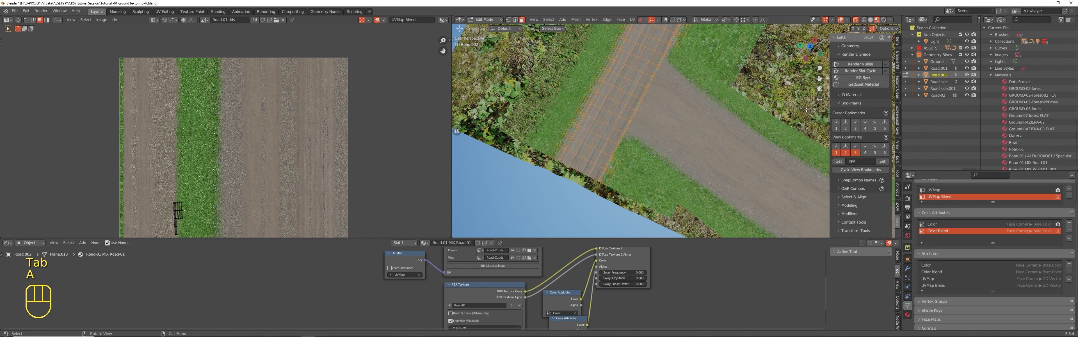
{"action": "scroll", "coordinate": [230, 124], "scroll_direction": "down", "scroll_amount": 5}
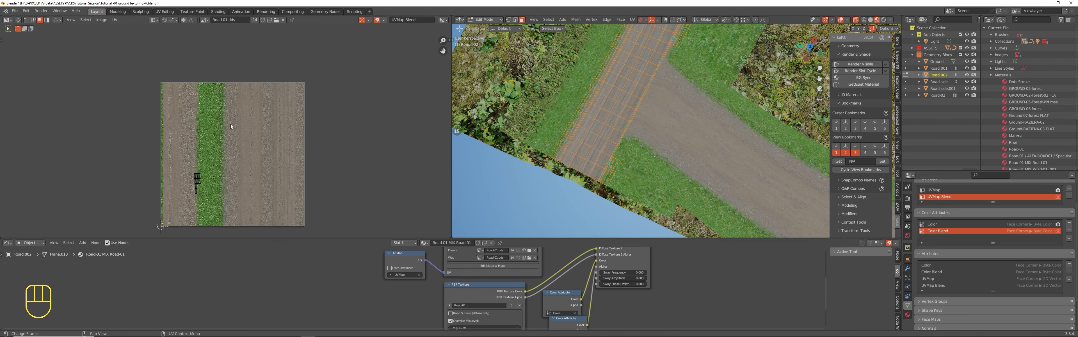
- Toggle the loops along the edges of the separated road section at the junction in the selection
{"action": "scroll", "coordinate": [243, 197], "scroll_direction": "down", "scroll_amount": 4}
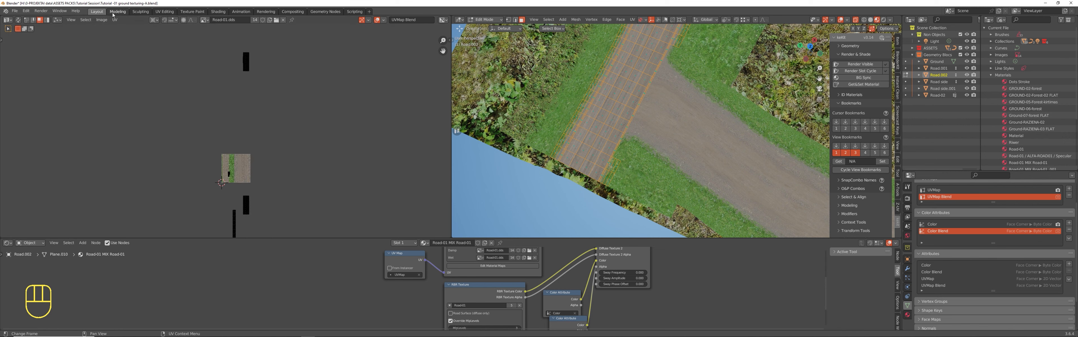
{"action": "scroll", "coordinate": [583, 133], "scroll_direction": "up", "scroll_amount": 3}
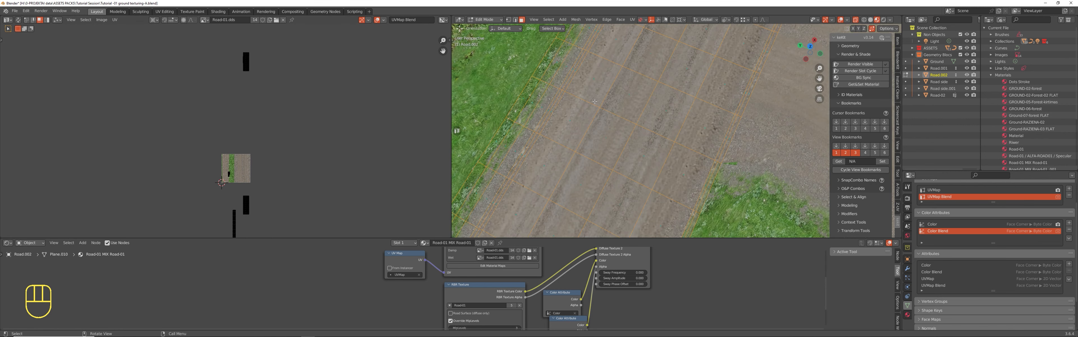
{"action": "left_click", "coordinate": [541, 80], "text": "alt+shift"}
{"action": "left_click", "coordinate": [550, 87], "text": "alt+shift"}
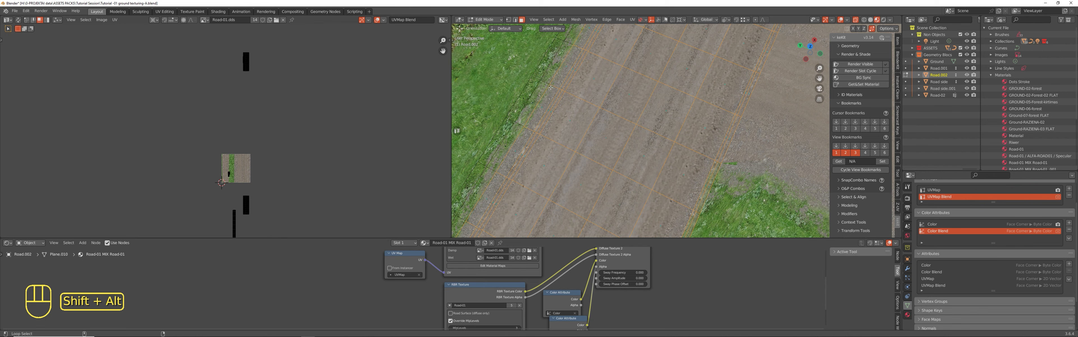
{"action": "left_click", "coordinate": [721, 163], "text": "alt+shift"}
{"action": "left_click", "coordinate": [717, 161], "text": "alt+shift"}
{"action": "scroll", "coordinate": [717, 157], "scroll_direction": "down", "scroll_amount": 9}
{"action": "scroll", "coordinate": [727, 113], "scroll_direction": "up", "scroll_amount": 4}
{"action": "left_click", "coordinate": [730, 95], "text": "alt+shift"}
{"action": "left_click", "coordinate": [729, 95], "text": "alt+shift"}
{"action": "middle_click_drag", "start_coordinate": [730, 95], "coordinate": [669, 156]}
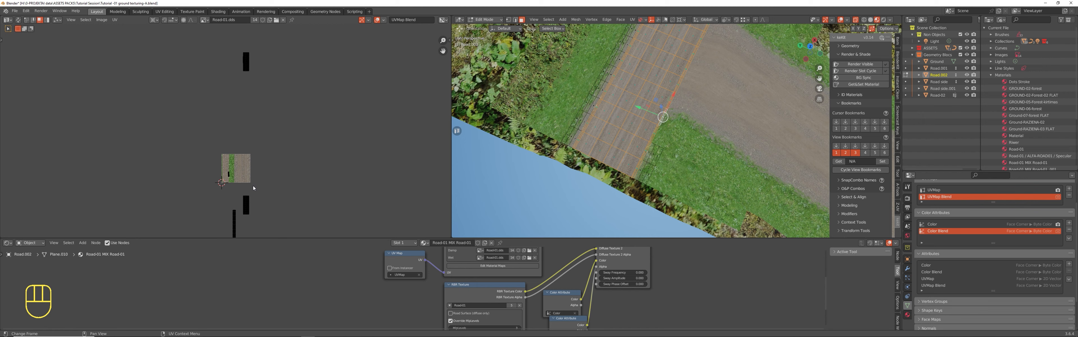
- Toggle the edge loops of the other separated road section in the selection
{"action": "scroll", "coordinate": [538, 154], "scroll_direction": "down", "scroll_amount": 6}
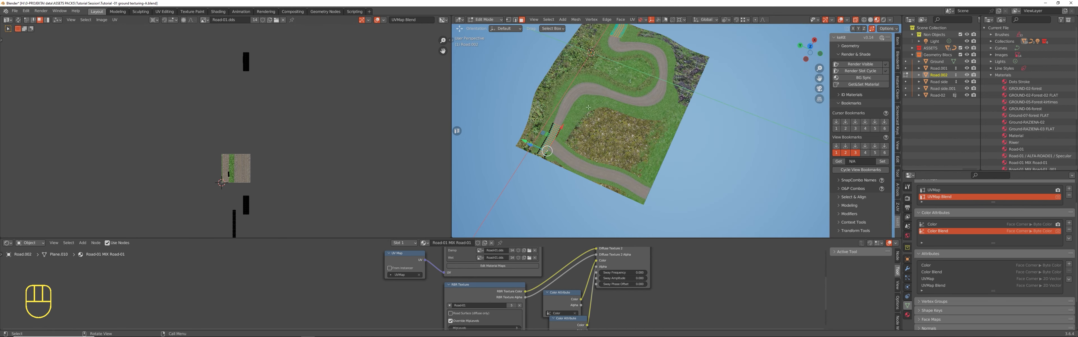
{"action": "scroll", "coordinate": [575, 117], "scroll_direction": "up", "scroll_amount": 10}
{"action": "left_click", "coordinate": [593, 131], "text": "alt+shift"}
{"action": "left_click", "coordinate": [587, 133], "text": "alt+shift"}
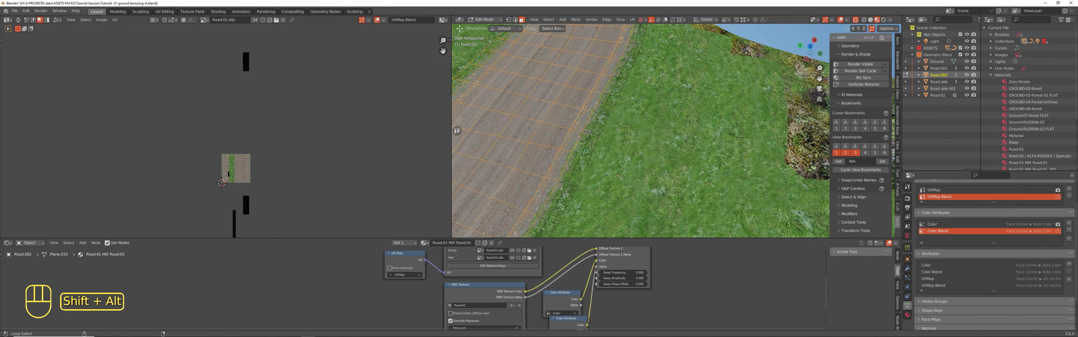
{"action": "scroll", "coordinate": [601, 118], "scroll_direction": "down", "scroll_amount": 4}
{"action": "left_click", "coordinate": [546, 89], "text": "alt+shift"}
{"action": "scroll", "coordinate": [220, 176], "scroll_direction": "up", "scroll_amount": 7}
{"action": "scroll", "coordinate": [283, 91], "scroll_direction": "down", "scroll_amount": 6}
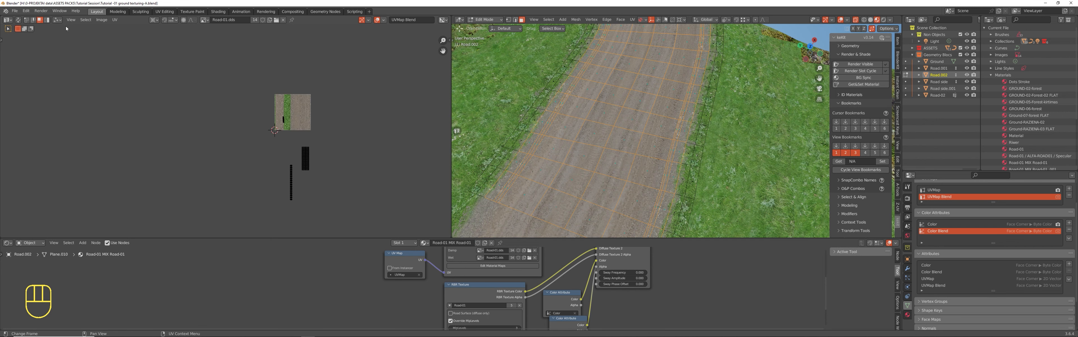
- Select the wider detached UV island below the texture and move it vertically onto the road texture
{"action": "left_click", "coordinate": [307, 155]}
{"action": "scroll", "coordinate": [324, 161], "scroll_direction": "down", "scroll_amount": 5}
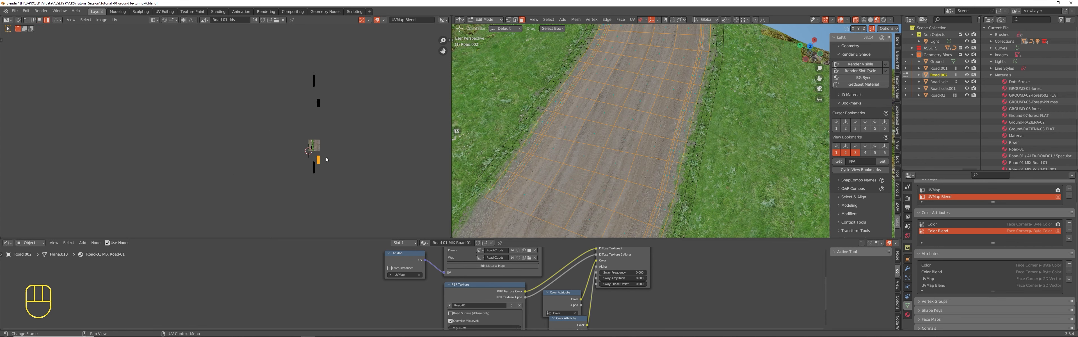
{"action": "middle_click_drag", "start_coordinate": [323, 163], "coordinate": [297, 104], "text": "shift"}
{"action": "scroll", "coordinate": [296, 103], "scroll_direction": "up", "scroll_amount": 11}
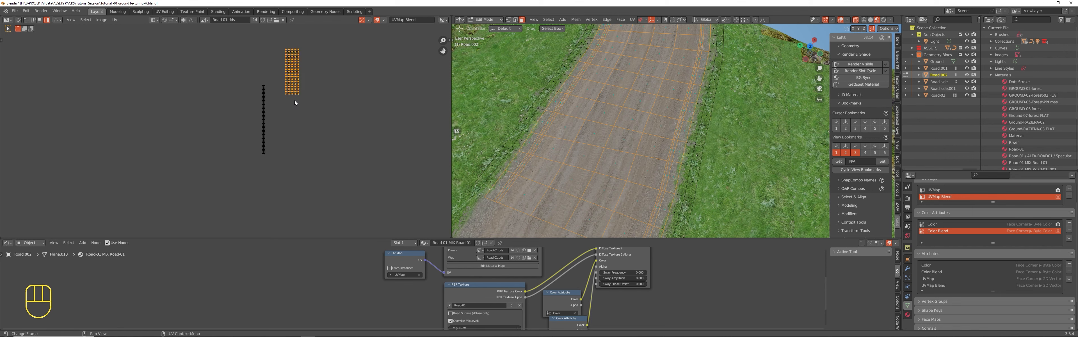
{"action": "middle_click_drag", "start_coordinate": [378, 54], "coordinate": [397, 203], "text": "shift"}
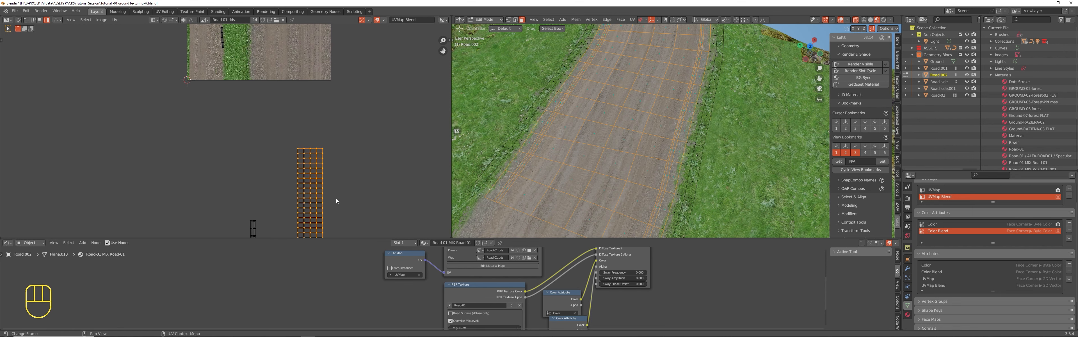
{"action": "key", "text": "g"}
{"action": "key", "text": "y"}
{"action": "left_click", "coordinate": [291, 50]}
- Move the UV island horizontally onto the dirt strip beside the grass and scale it up slightly
{"action": "scroll", "coordinate": [291, 50], "scroll_direction": "up", "scroll_amount": 5}
{"action": "key", "text": "g"}
{"action": "key", "text": "x"}
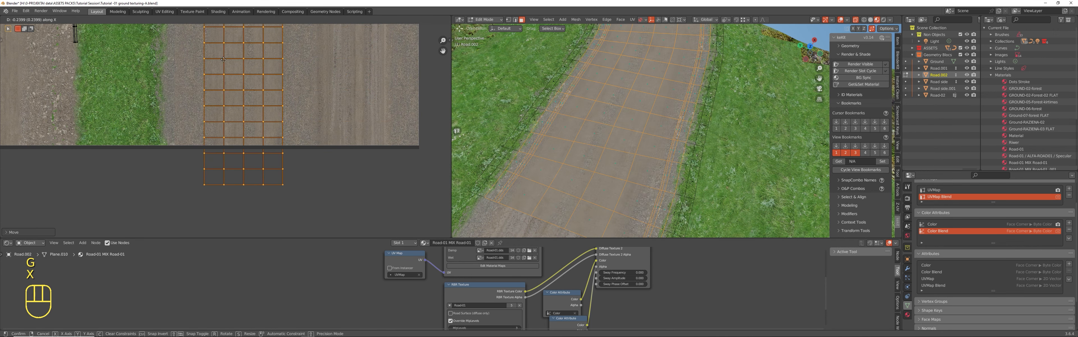
{"action": "left_click", "coordinate": [224, 59]}
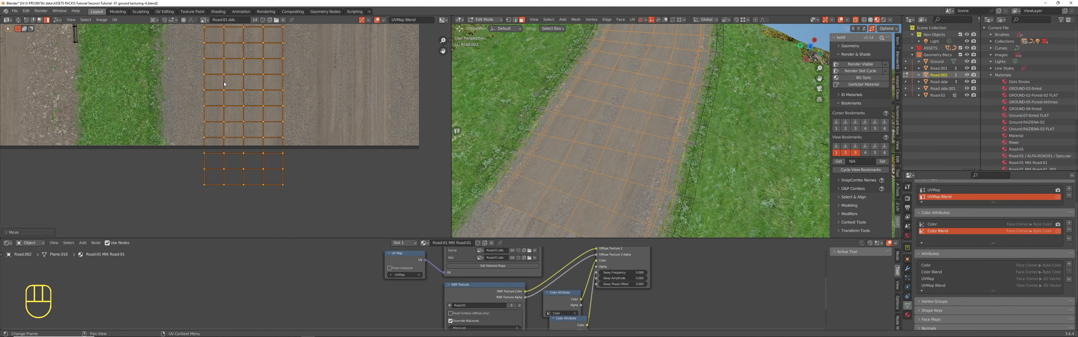
{"action": "key", "text": "s"}
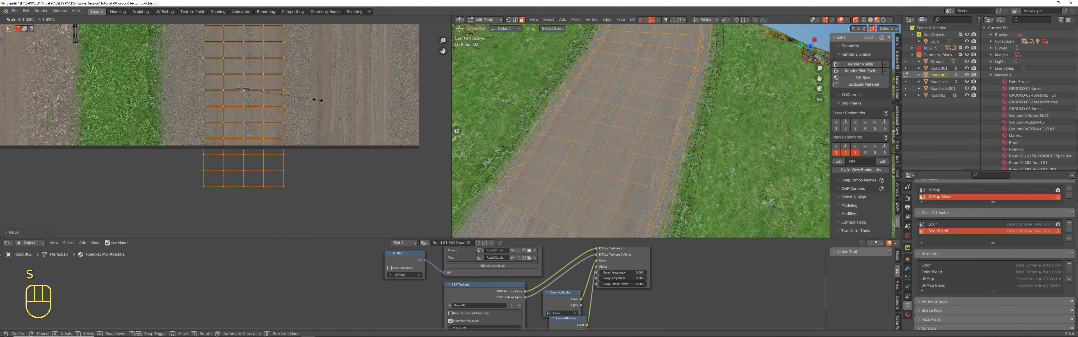
{"action": "left_click", "coordinate": [283, 102]}
- Return to Vertex Paint mode and reduce the Mix brush strength to about 0.65
{"action": "key", "text": "Tab"}
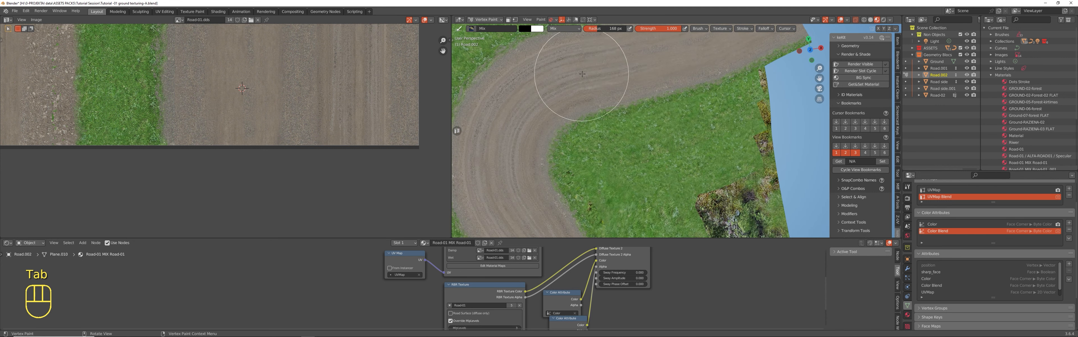
{"action": "middle_click_drag", "start_coordinate": [648, 108], "coordinate": [614, 143], "text": "shift"}
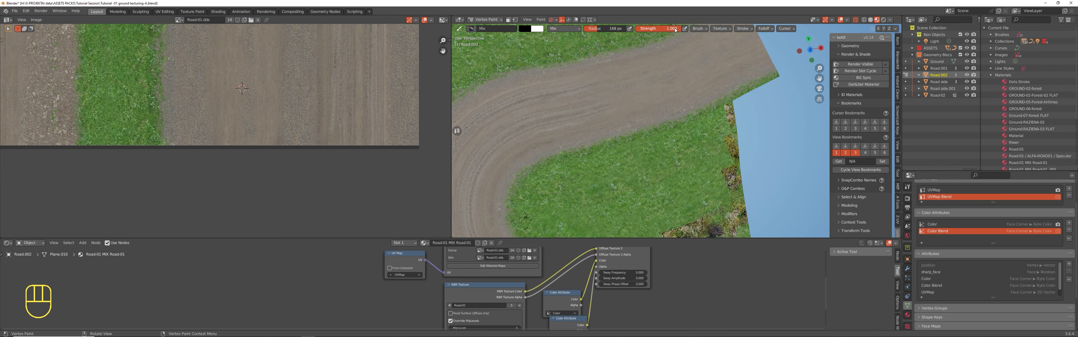
{"action": "left_click_drag", "start_coordinate": [670, 28], "coordinate": [654, 28]}
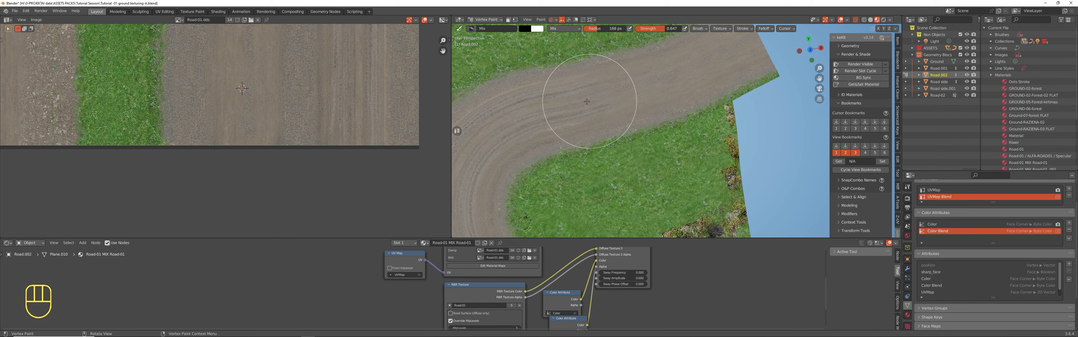
- Examine the blended road junction from an overview, close up and along the road
{"action": "scroll", "coordinate": [568, 121], "scroll_direction": "down", "scroll_amount": 5}
{"action": "scroll", "coordinate": [591, 112], "scroll_direction": "up", "scroll_amount": 5}
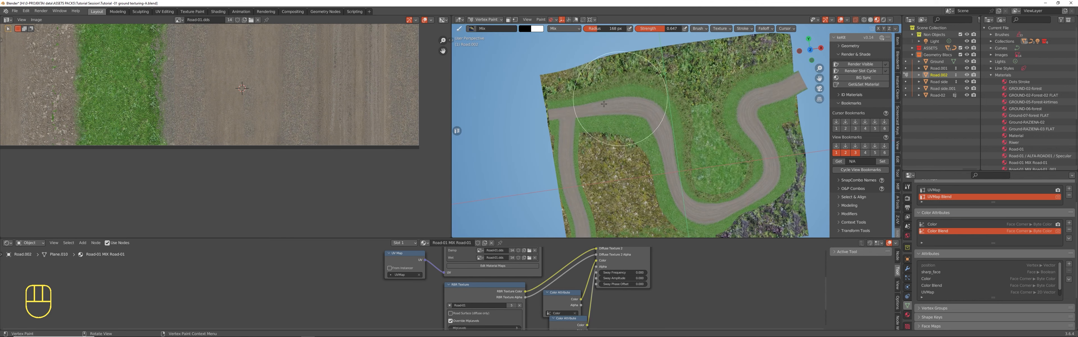
{"action": "scroll", "coordinate": [572, 111], "scroll_direction": "up", "scroll_amount": 2}
{"action": "scroll", "coordinate": [580, 120], "scroll_direction": "up", "scroll_amount": 1}
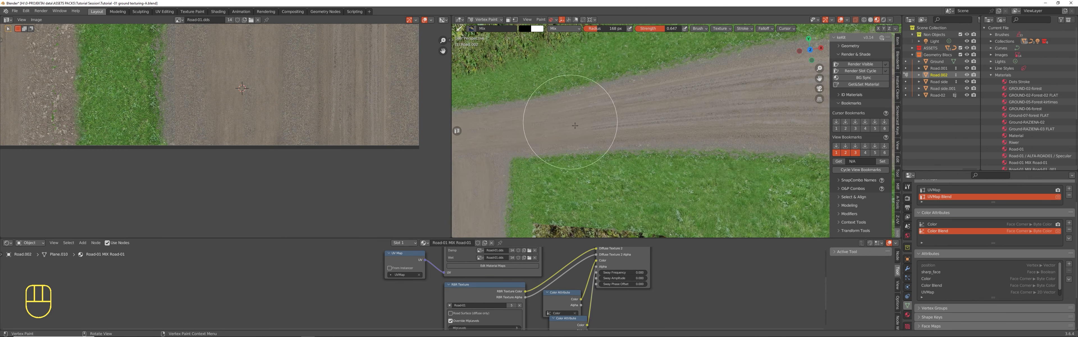
{"action": "middle_click_drag", "start_coordinate": [585, 135], "coordinate": [687, 135]}
{"action": "middle_click_drag", "start_coordinate": [636, 159], "coordinate": [700, 141]}
{"action": "scroll", "coordinate": [695, 141], "scroll_direction": "up", "scroll_amount": 1}
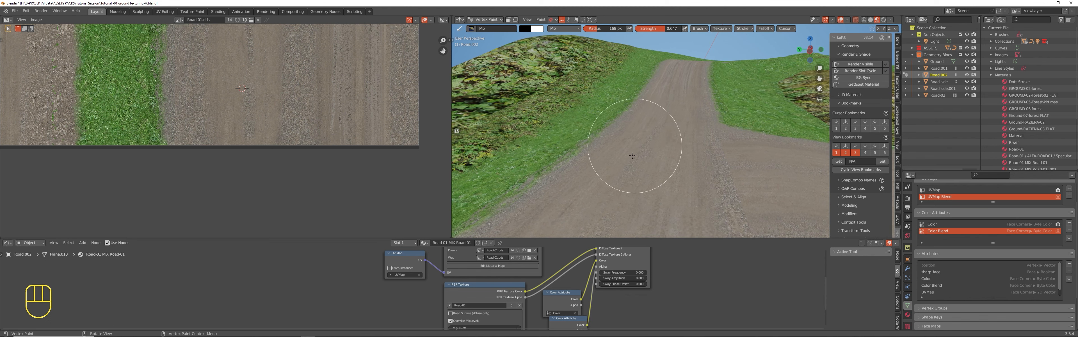
{"action": "middle_click_drag", "start_coordinate": [630, 189], "coordinate": [538, 172]}
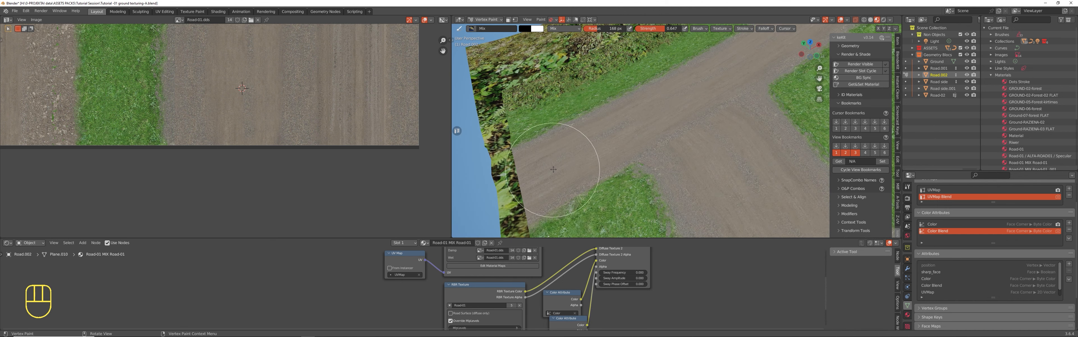
- Reduce the vertex paint brush radius to about 55 px and save the file
{"action": "key", "text": "bracketleft"}
{"action": "key", "text": "bracketleft"}
{"action": "key", "text": "bracketleft"}
{"action": "key", "text": "bracketleft"}
{"action": "key", "text": "bracketleft"}
{"action": "key", "text": "bracketleft"}
{"action": "key", "text": "bracketleft"}
{"action": "key", "text": "bracketleft"}
{"action": "key", "text": "bracketleft"}
{"action": "mouse_move", "coordinate": [526, 176]}
{"action": "middle_mouse_down"}
{"action": "mouse_move", "coordinate": [633, 192]}
{"action": "mouse_move", "coordinate": [633, 110]}
{"action": "middle_mouse_up"}
{"action": "middle_click_drag", "start_coordinate": [651, 75], "coordinate": [615, 137], "text": "ctrl"}
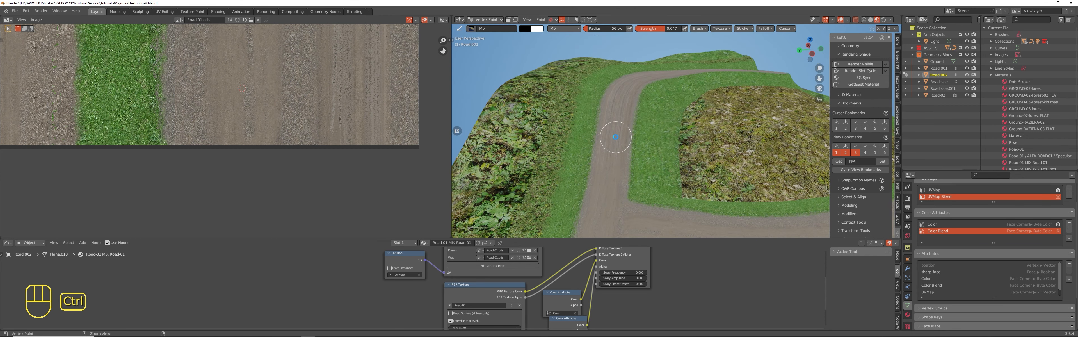
{"action": "key", "text": "ctrl+s"}
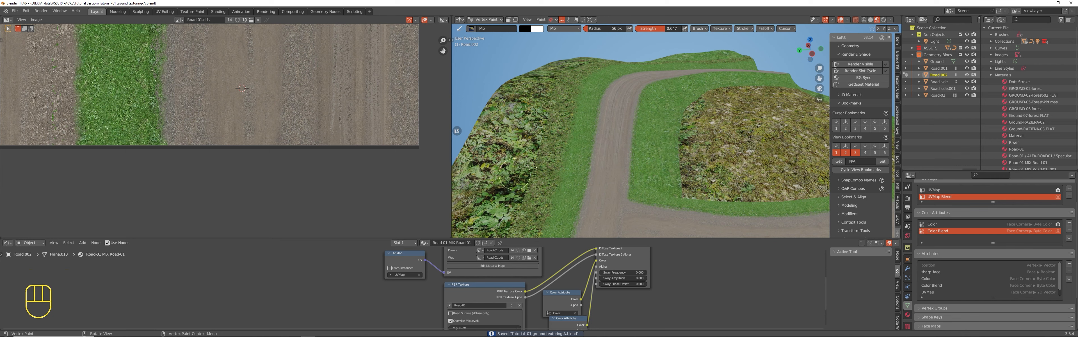
- Leave Vertex Paint mode, select the long winding road Road.001 and open its mesh in edit mode
{"action": "middle_click_drag", "start_coordinate": [632, 147], "coordinate": [622, 133]}
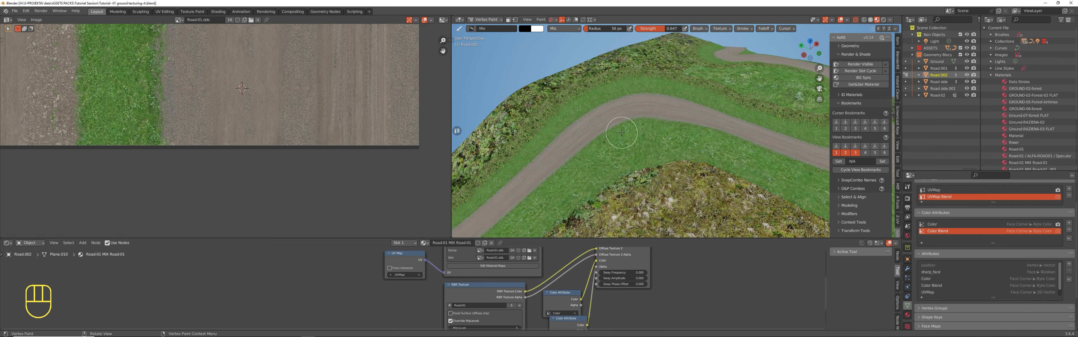
{"action": "scroll", "coordinate": [619, 133], "scroll_direction": "down", "scroll_amount": 3}
{"action": "key", "text": "Tab"}
{"action": "key", "text": "Tab"}
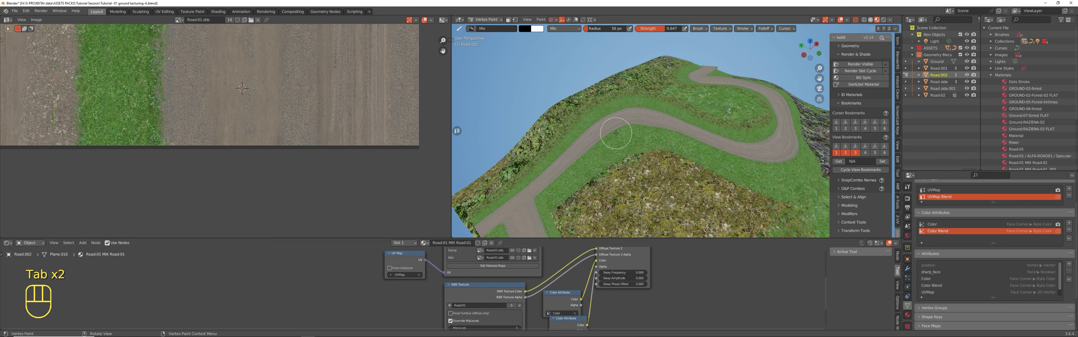
{"action": "key", "text": "ctrl+Tab"}
{"action": "key", "text": "ctrl+Tab"}
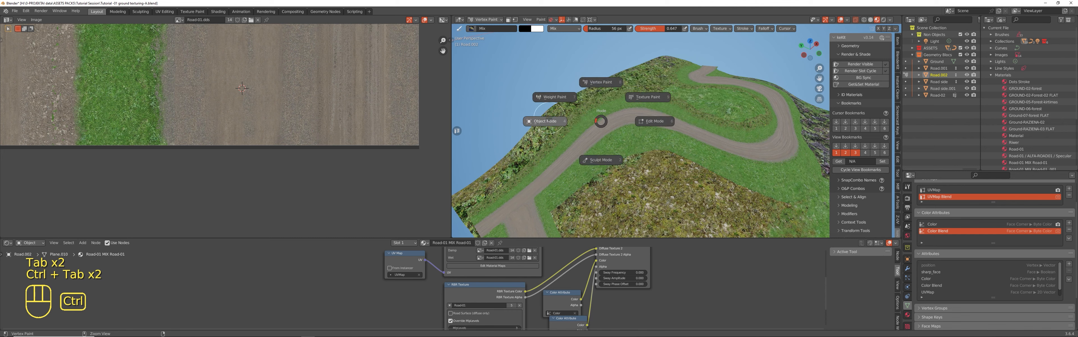
{"action": "left_click", "coordinate": [613, 117]}
{"action": "key", "text": "Tab"}
{"action": "scroll", "coordinate": [609, 119], "scroll_direction": "up", "scroll_amount": 5}
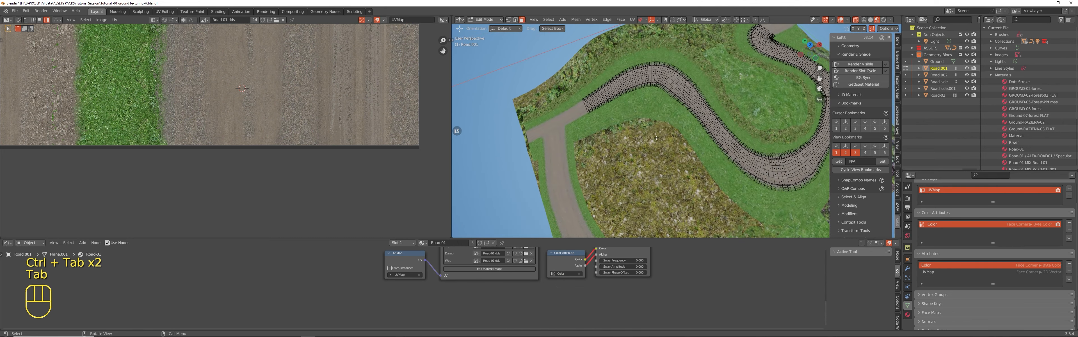
{"action": "scroll", "coordinate": [607, 121], "scroll_direction": "up", "scroll_amount": 2}
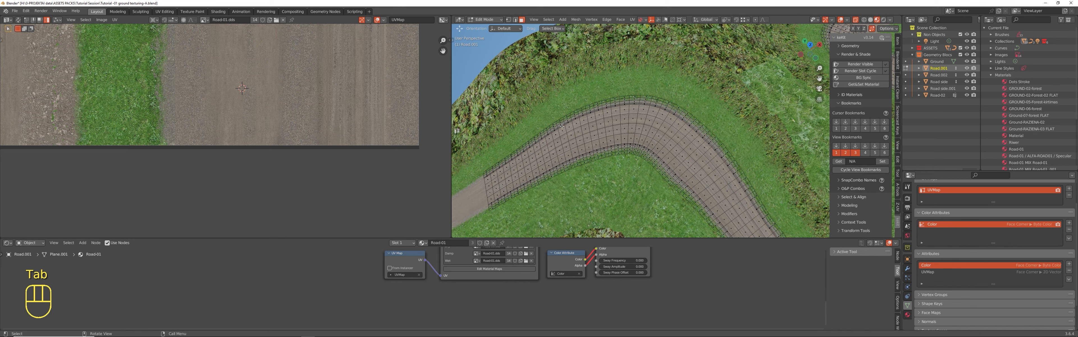
{"action": "middle_click_drag", "start_coordinate": [562, 125], "coordinate": [549, 125]}
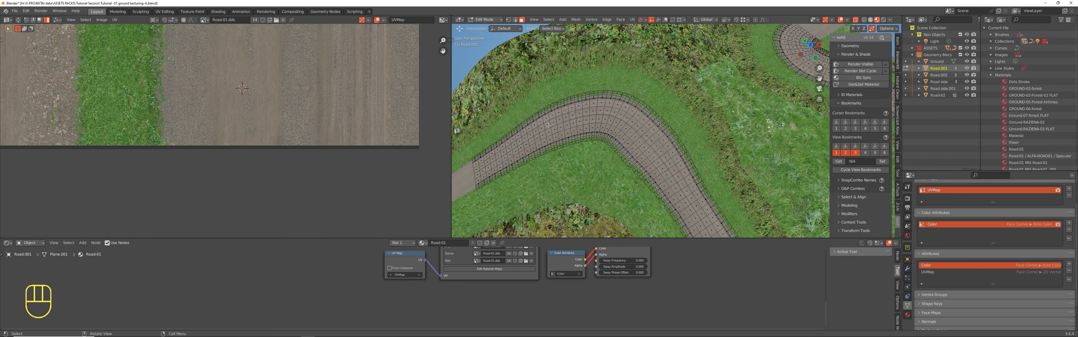
{"action": "scroll", "coordinate": [576, 126], "scroll_direction": "down", "scroll_amount": 2}
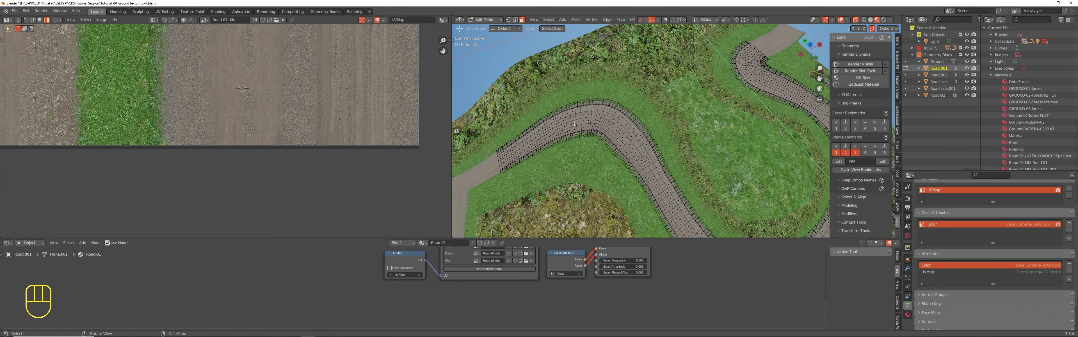
- Enlarge the node editor to examine the winding road's material nodes and leave edit mode
{"action": "left_click_drag", "start_coordinate": [650, 237], "coordinate": [587, 126]}
{"action": "left_click", "coordinate": [501, 167]}
{"action": "middle_click_drag", "start_coordinate": [576, 168], "coordinate": [565, 198]}
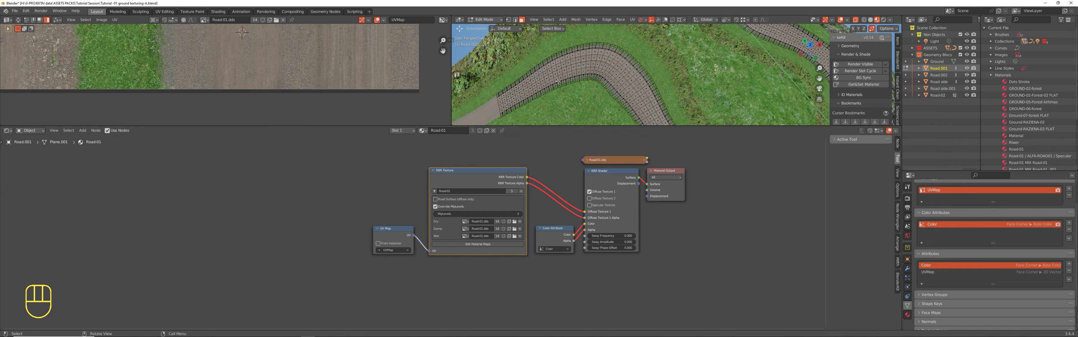
{"action": "key", "text": "Tab"}
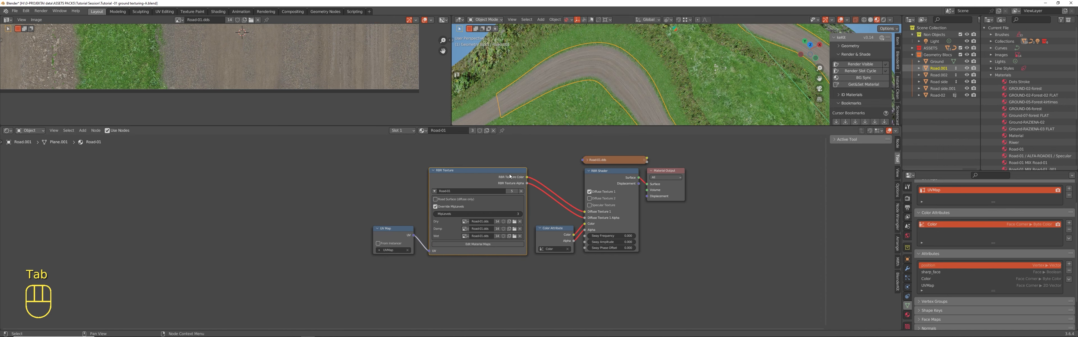
- Restore the 3D viewport's height and inspect the winding road's mesh in edit mode
{"action": "middle_click_drag", "start_coordinate": [535, 119], "coordinate": [650, 146]}
{"action": "left_click_drag", "start_coordinate": [647, 125], "coordinate": [681, 228]}
{"action": "mouse_move", "coordinate": [626, 154]}
{"action": "middle_mouse_down", "text": "shift"}
{"action": "mouse_move", "coordinate": [634, 122]}
{"action": "mouse_move", "coordinate": [589, 165]}
{"action": "mouse_move", "coordinate": [643, 121]}
{"action": "mouse_move", "coordinate": [618, 139]}
{"action": "mouse_move", "coordinate": [614, 159]}
{"action": "middle_mouse_up", "text": "shift"}
{"action": "key", "text": "alt+a"}
{"action": "left_click", "coordinate": [636, 58]}
{"action": "key", "text": "Tab"}
{"action": "middle_click_drag", "start_coordinate": [638, 62], "coordinate": [655, 88], "text": "shift"}
{"action": "scroll", "coordinate": [591, 67], "scroll_direction": "down", "scroll_amount": 3}
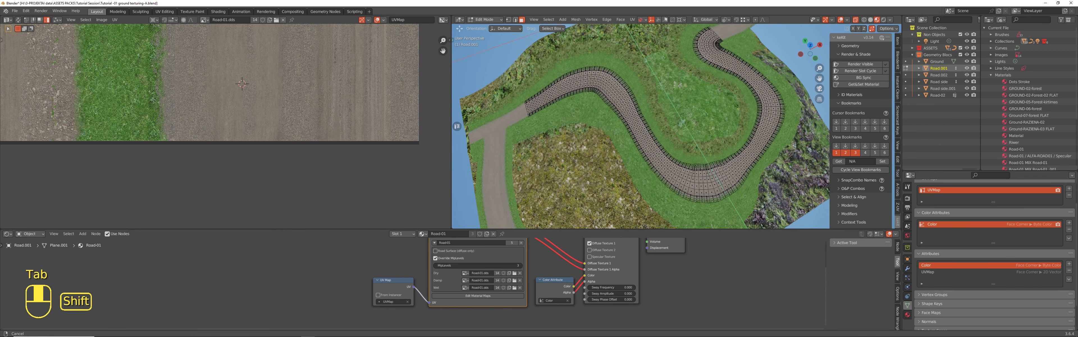
{"action": "key", "text": "Tab"}
- Make a separate copy of the Road-01 material for the winding road and name it Road-01 MIX Alfa
{"action": "left_click_drag", "start_coordinate": [565, 229], "coordinate": [473, 121]}
{"action": "left_click", "coordinate": [473, 123]}
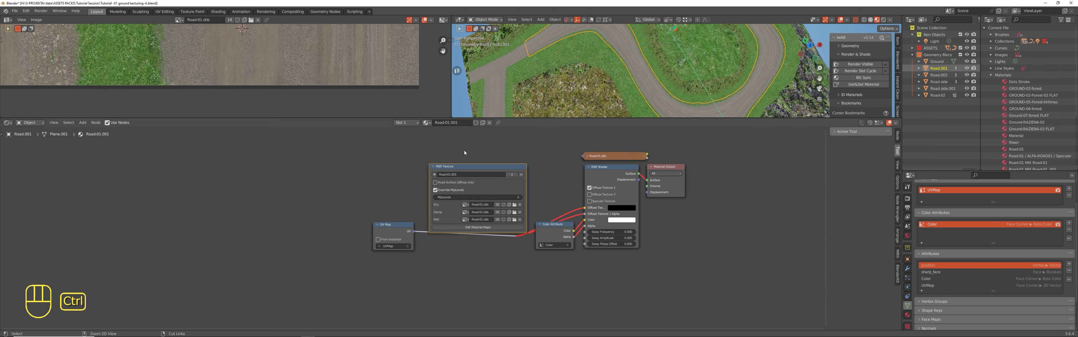
{"action": "left_click", "coordinate": [466, 121]}
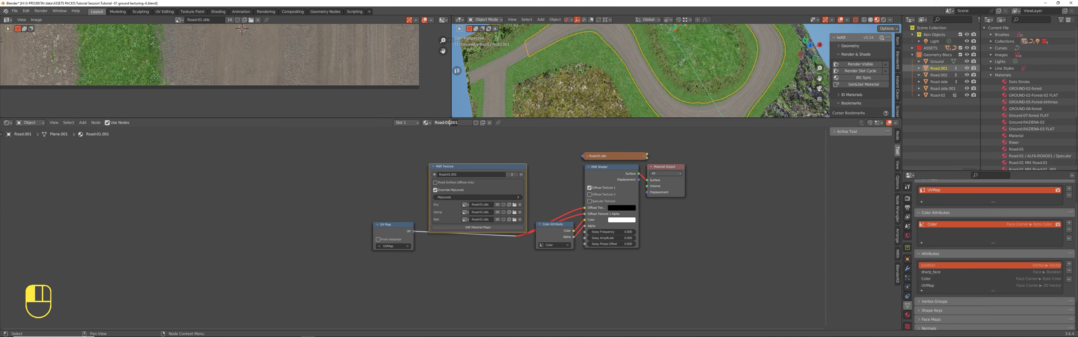
{"action": "key", "text": "shift"}
{"action": "type", "text": "M"}
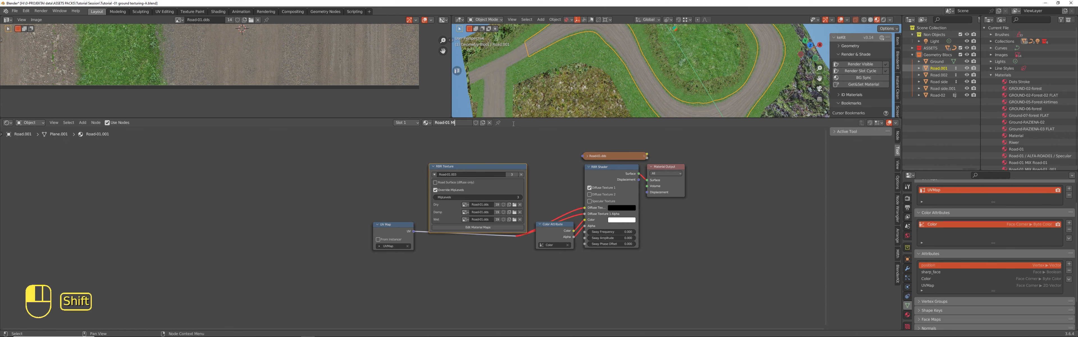
{"action": "type", "text": "IX Alfa"}
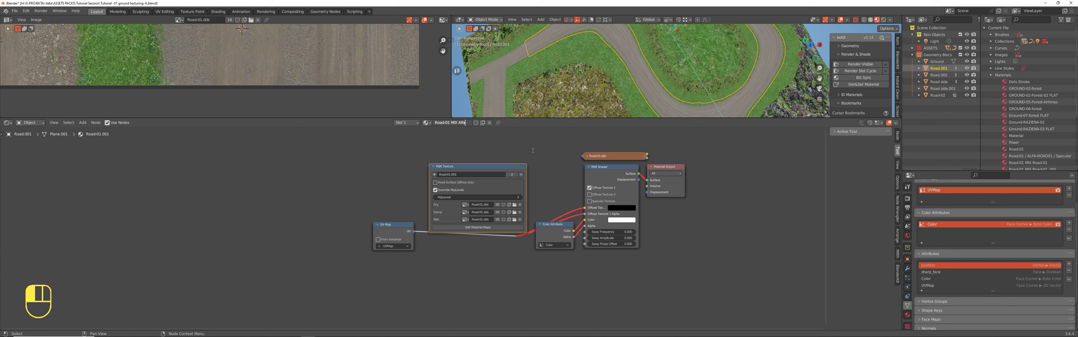
{"action": "left_click", "coordinate": [534, 150]}
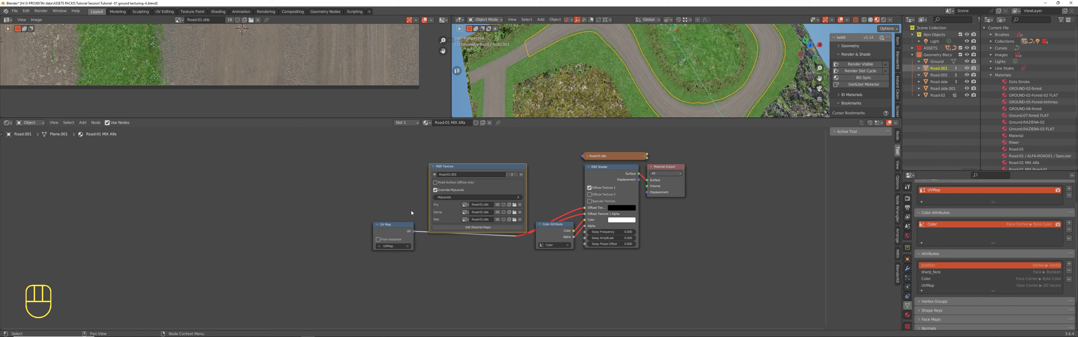
- Spread out the UV Map and RBR Texture nodes and assign the Road-01 texture to the RBR Texture node
{"action": "left_click_drag", "start_coordinate": [394, 227], "coordinate": [377, 207]}
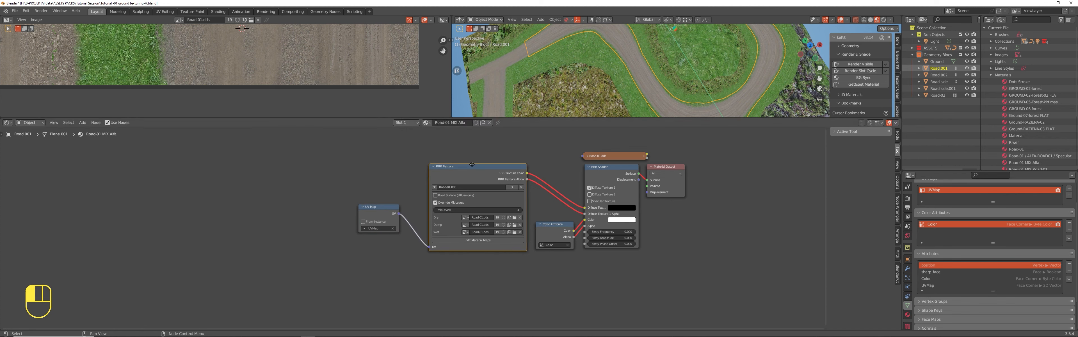
{"action": "left_click_drag", "start_coordinate": [473, 167], "coordinate": [470, 142]}
{"action": "left_click", "coordinate": [432, 162]}
{"action": "type", "text": "roa"}
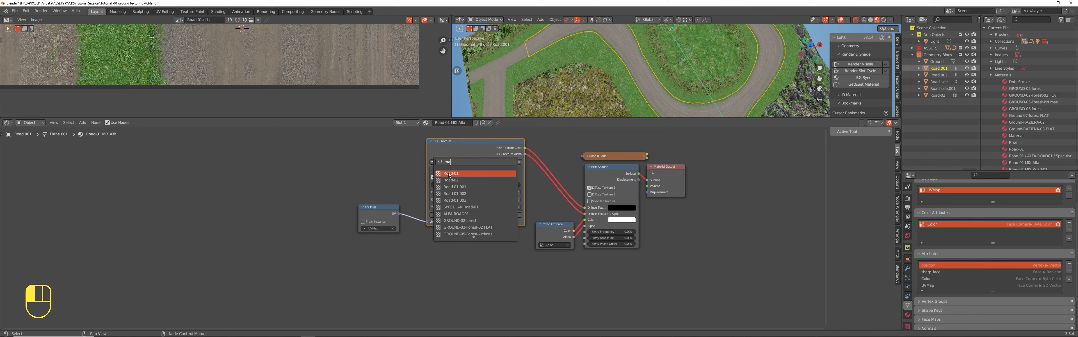
{"action": "key", "text": "Return"}
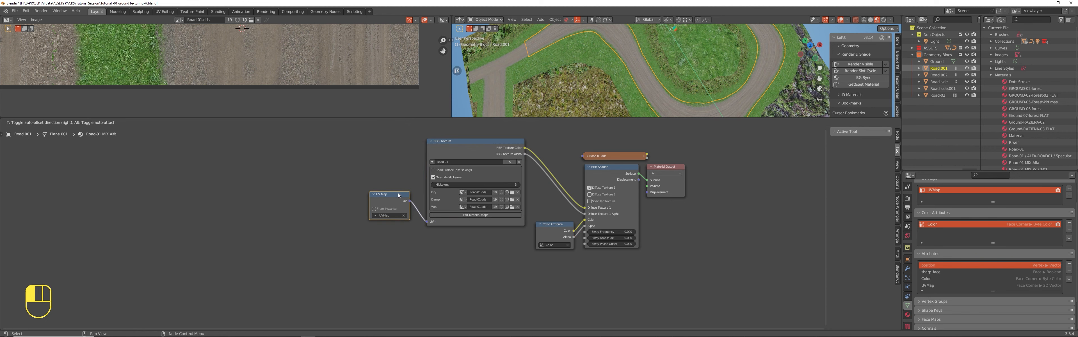
- Enable Diffuse Texture 2 on the RBR Shader and add a second RBR Texture node below the first one
{"action": "middle_click_drag", "start_coordinate": [561, 192], "coordinate": [501, 165], "text": "shift"}
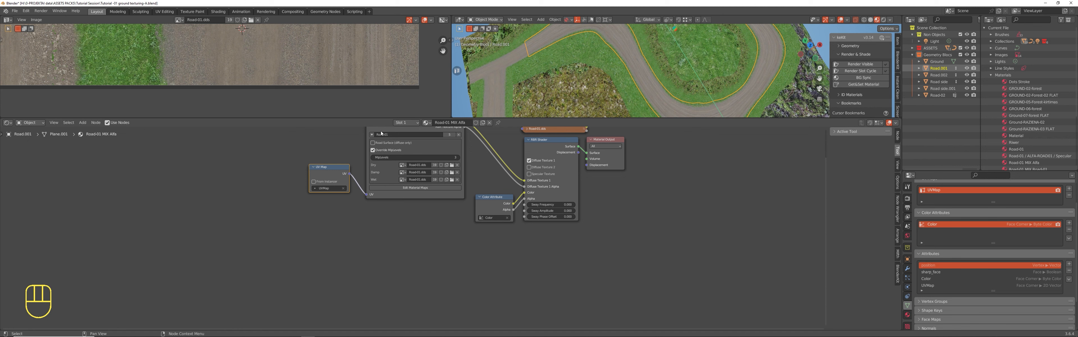
{"action": "left_click", "coordinate": [530, 167]}
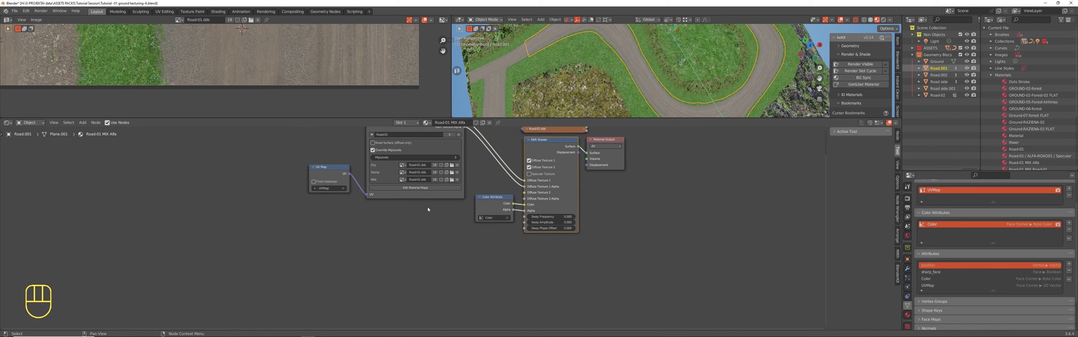
{"action": "key", "text": "shift+a"}
{"action": "mouse_move", "coordinate": [402, 222]}
{"action": "left_click", "coordinate": [444, 229]}
{"action": "left_click", "coordinate": [354, 223]}
{"action": "left_click", "coordinate": [382, 230]}
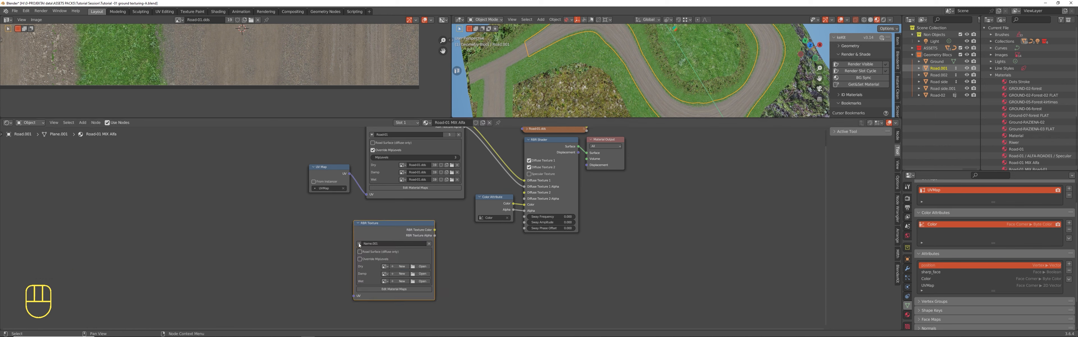
{"action": "left_click_drag", "start_coordinate": [384, 218], "coordinate": [308, 205]}
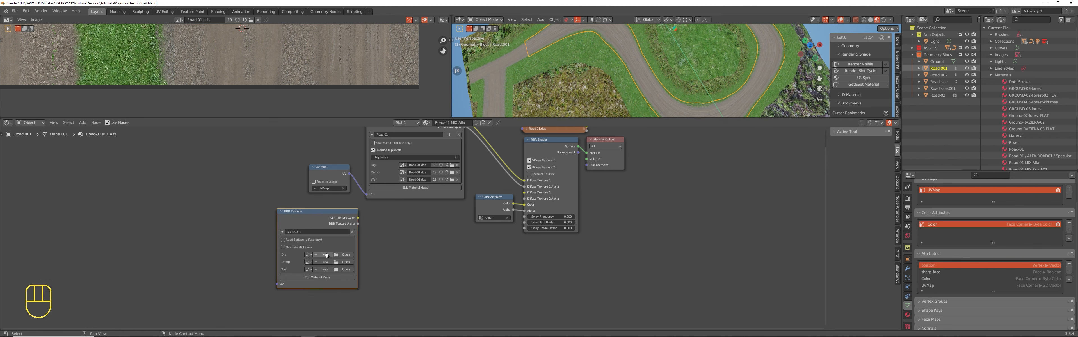
- Assign the ALFA-ROAD01 texture to the new RBR Texture node and use its image for the damp and wet maps
{"action": "left_click", "coordinate": [308, 254]}
{"action": "key", "text": "Escape"}
{"action": "left_click", "coordinate": [283, 231]}
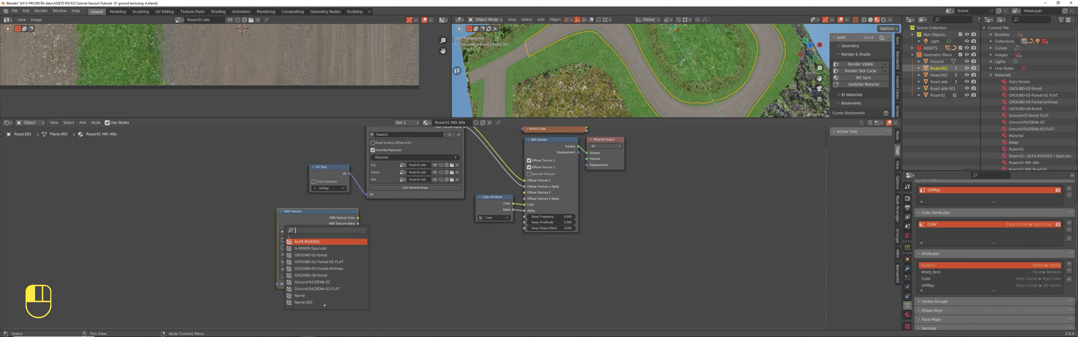
{"action": "left_click", "coordinate": [308, 241]}
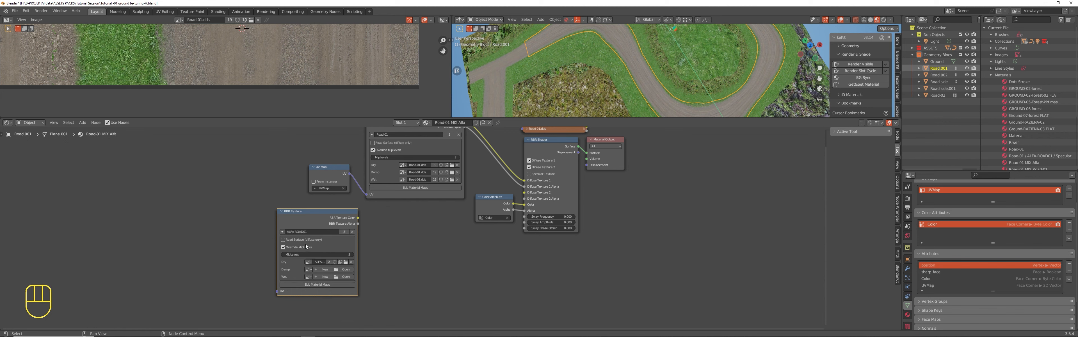
{"action": "left_click", "coordinate": [308, 269]}
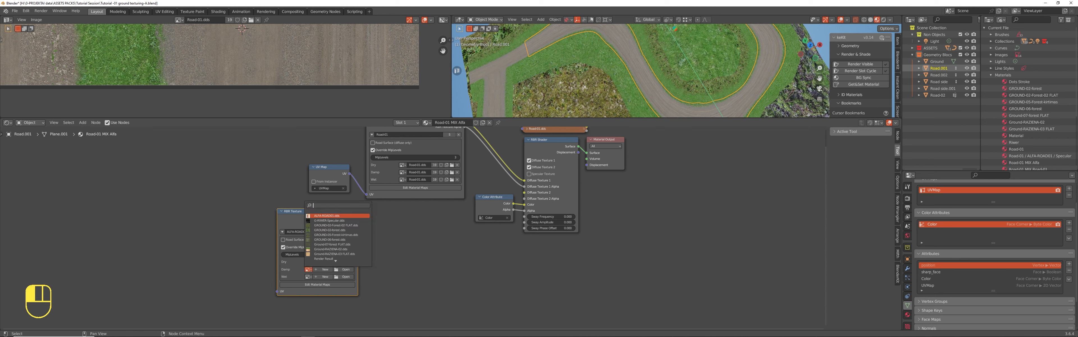
{"action": "left_click", "coordinate": [309, 276]}
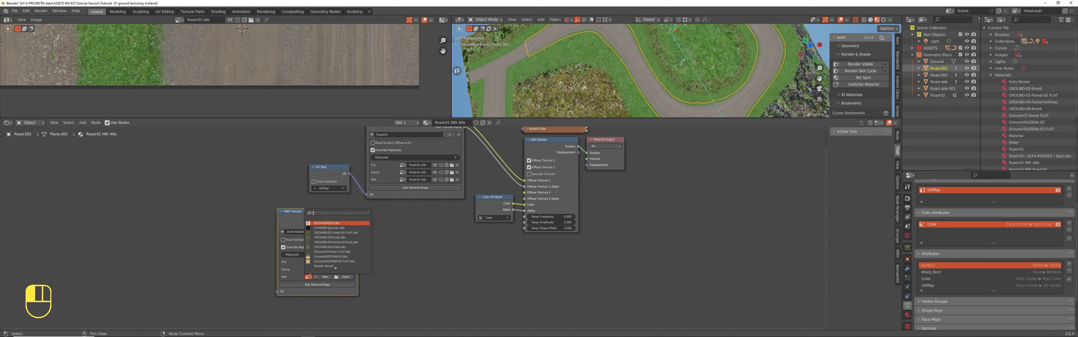
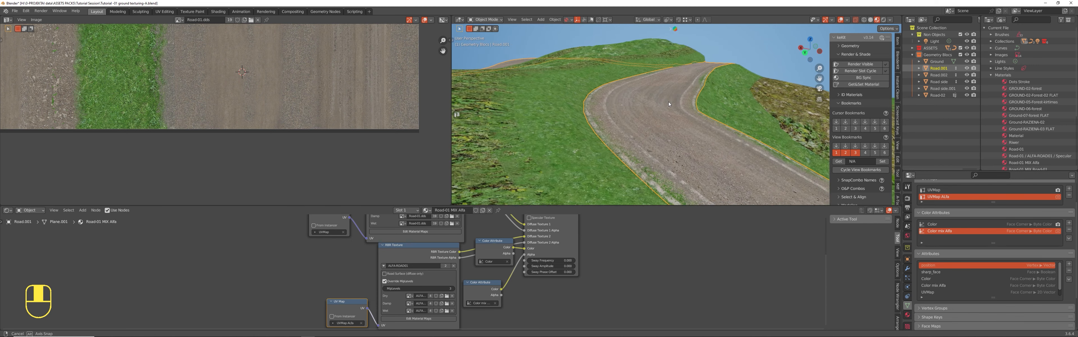
- Connect the ALFA-ROAD01 color and alpha outputs to Diffuse Texture 1 and the Road-01 outputs to Diffuse Texture 2
{"action": "scroll", "coordinate": [620, 123], "scroll_direction": "down", "scroll_amount": 6}
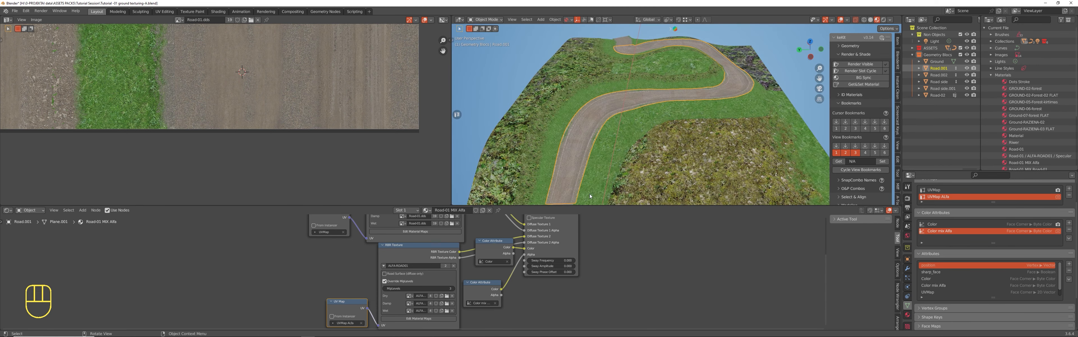
{"action": "left_click_drag", "start_coordinate": [610, 205], "coordinate": [603, 116]}
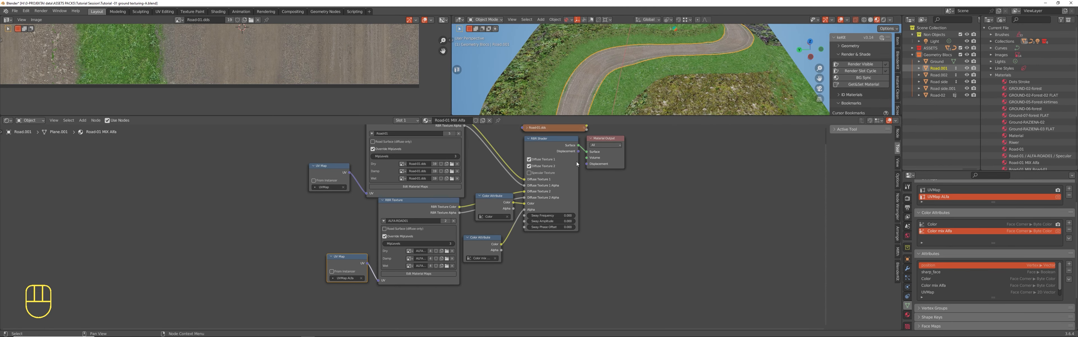
{"action": "scroll", "coordinate": [525, 192], "scroll_direction": "up", "scroll_amount": 3}
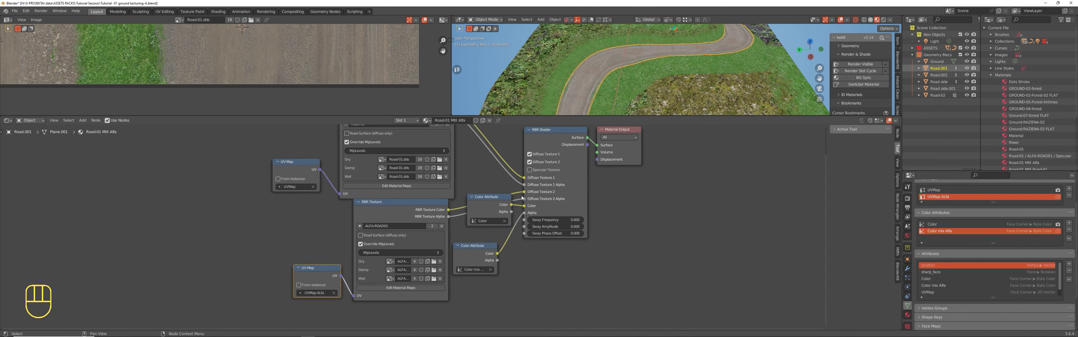
{"action": "left_click_drag", "start_coordinate": [525, 204], "coordinate": [525, 181]}
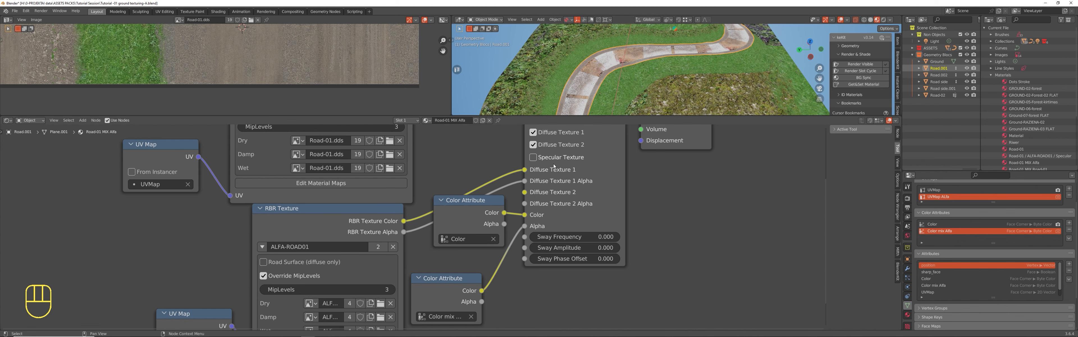
{"action": "scroll", "coordinate": [408, 211], "scroll_direction": "down", "scroll_amount": 3}
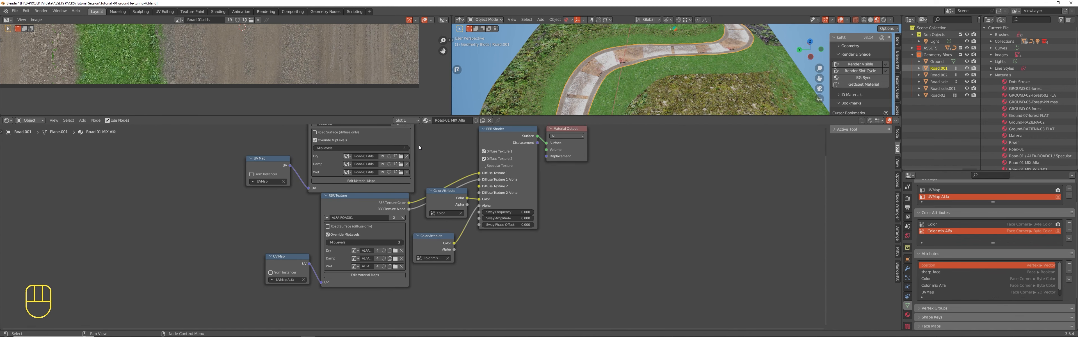
{"action": "left_click_drag", "start_coordinate": [408, 129], "coordinate": [472, 206]}
{"action": "left_click_drag", "start_coordinate": [408, 136], "coordinate": [472, 214]}
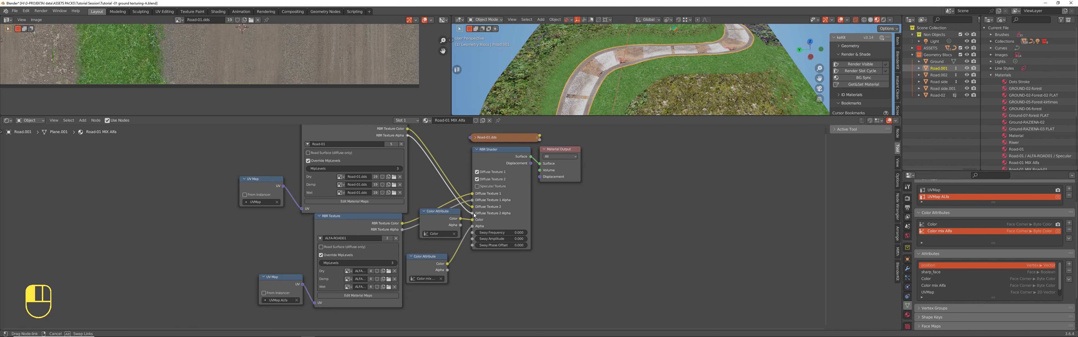
- Deselect the winding road and examine its surface, material nodes and road image
{"action": "left_click_drag", "start_coordinate": [616, 116], "coordinate": [617, 139]}
{"action": "middle_click_drag", "start_coordinate": [601, 89], "coordinate": [713, 74]}
{"action": "key", "text": "alt+a"}
{"action": "scroll", "coordinate": [627, 45], "scroll_direction": "up", "scroll_amount": 3}
{"action": "scroll", "coordinate": [692, 67], "scroll_direction": "down", "scroll_amount": 4}
{"action": "middle_click_drag", "start_coordinate": [695, 106], "coordinate": [682, 96], "text": "shift"}
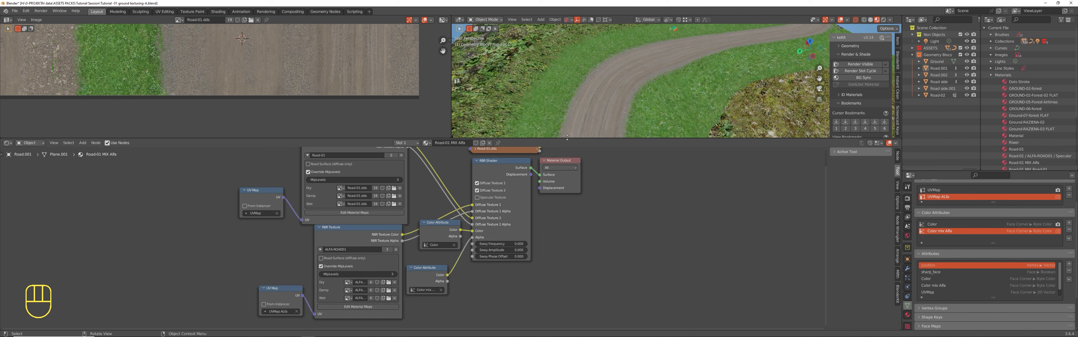
{"action": "left_click_drag", "start_coordinate": [571, 138], "coordinate": [571, 78]}
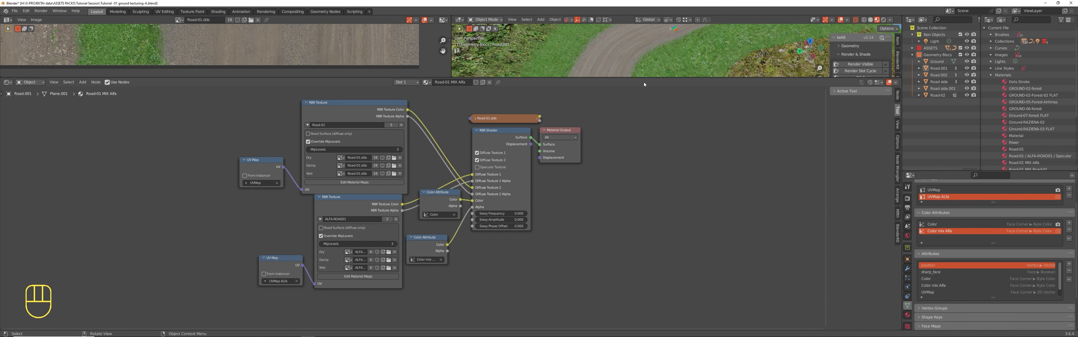
{"action": "left_click_drag", "start_coordinate": [644, 77], "coordinate": [644, 205]}
{"action": "scroll", "coordinate": [356, 101], "scroll_direction": "down", "scroll_amount": 4}
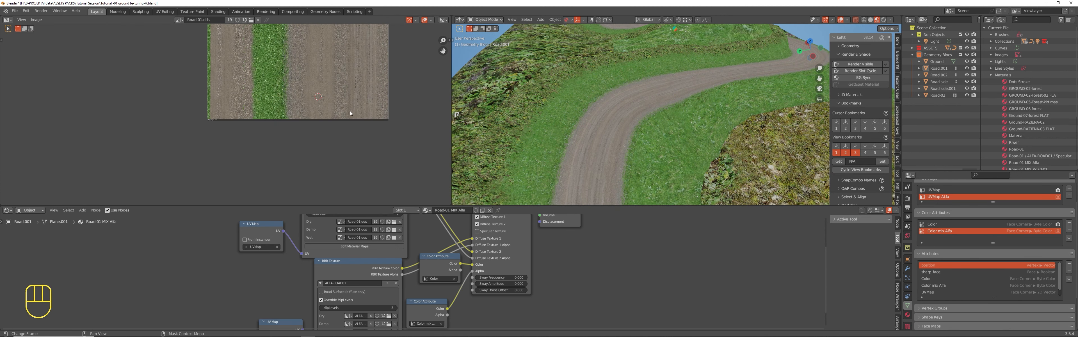
{"action": "middle_click_drag", "start_coordinate": [356, 101], "coordinate": [341, 85], "text": "shift"}
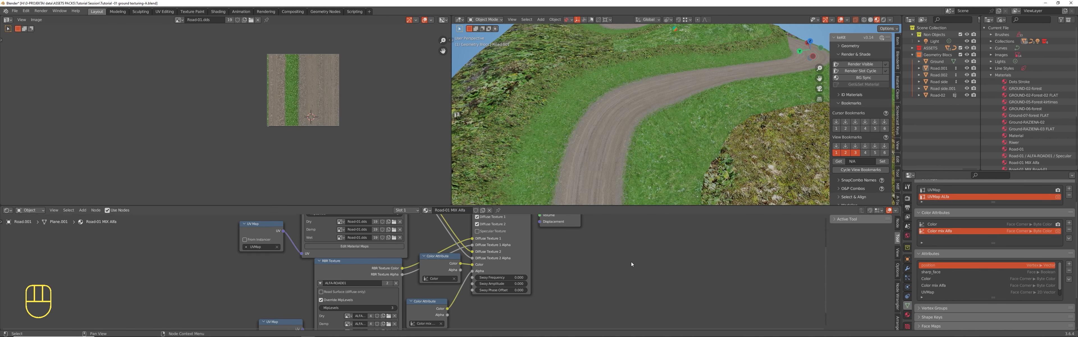
- Move the collapsed Road-01.dds image node to just below the RBR Shader node
{"action": "middle_click_drag", "start_coordinate": [558, 220], "coordinate": [526, 280]}
{"action": "left_click_drag", "start_coordinate": [484, 244], "coordinate": [575, 314]}
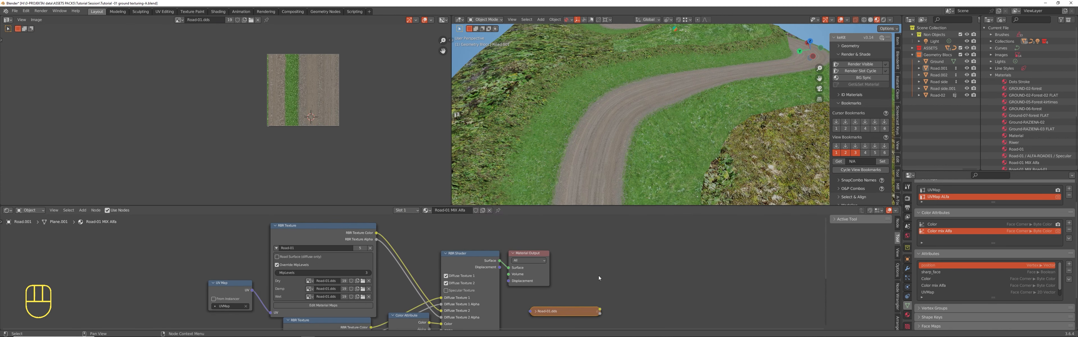
{"action": "middle_click_drag", "start_coordinate": [598, 282], "coordinate": [617, 224]}
{"action": "middle_click_drag", "start_coordinate": [638, 281], "coordinate": [676, 247]}
{"action": "left_click_drag", "start_coordinate": [634, 220], "coordinate": [547, 271]}
{"action": "scroll", "coordinate": [620, 257], "scroll_direction": "up", "scroll_amount": 3}
{"action": "middle_click_drag", "start_coordinate": [565, 259], "coordinate": [604, 223], "text": "shift"}
{"action": "left_click", "coordinate": [517, 239]}
{"action": "left_click", "coordinate": [517, 238]}
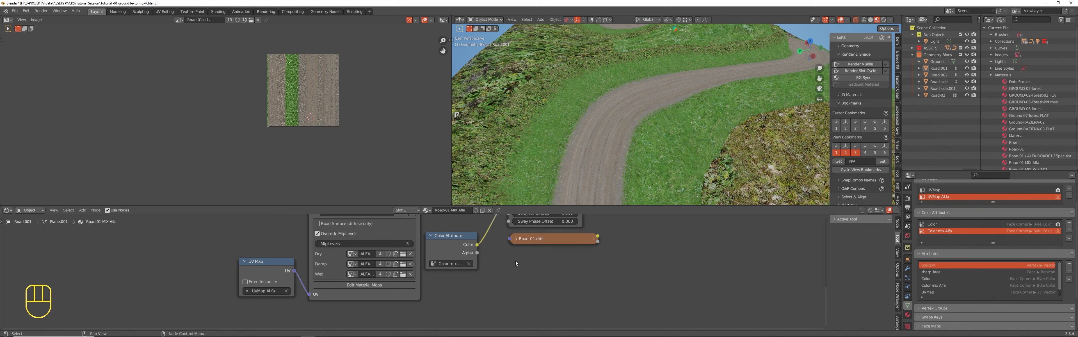
- Add an Image Texture node with ALFA-ROAD01.dds below the Road-01.dds node and collapse it
{"action": "key", "text": "shift+a"}
{"action": "mouse_move", "coordinate": [516, 216]}
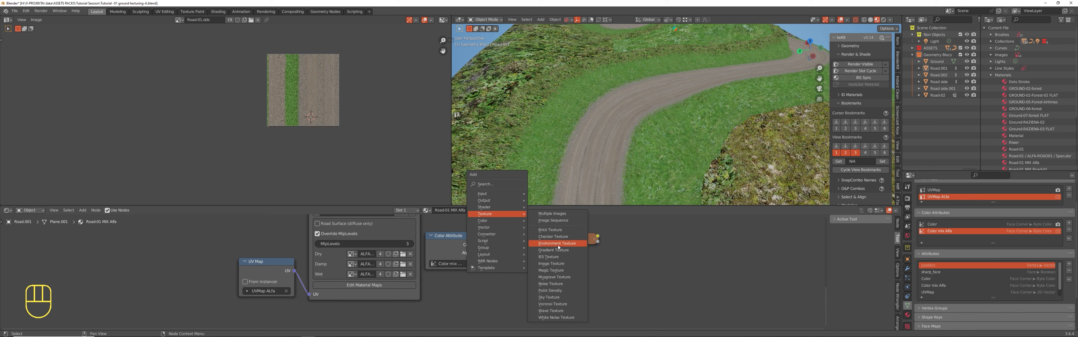
{"action": "left_click", "coordinate": [552, 263]}
{"action": "left_click", "coordinate": [506, 250]}
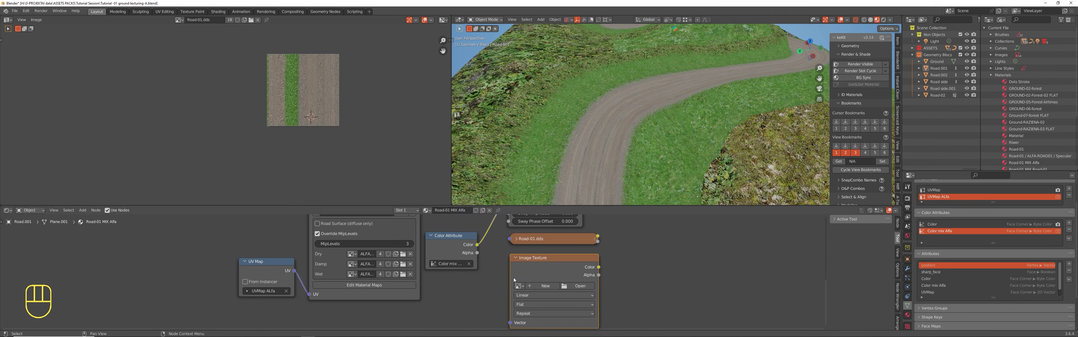
{"action": "left_click", "coordinate": [520, 284]}
{"action": "left_click", "coordinate": [534, 215]}
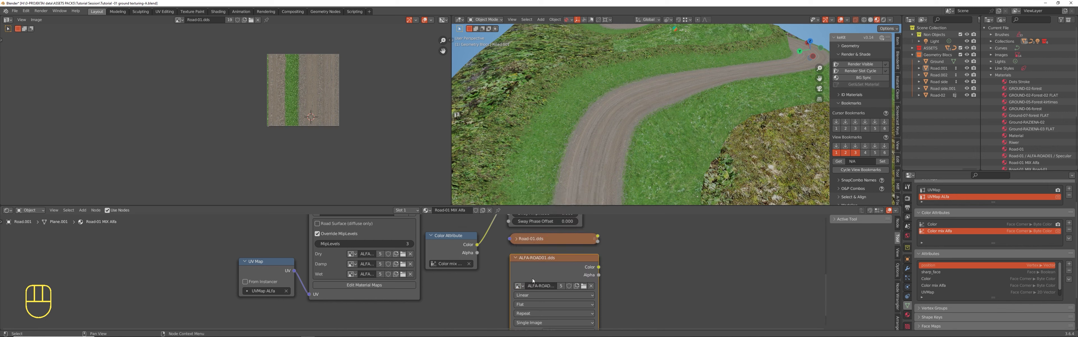
{"action": "left_click", "coordinate": [516, 258]}
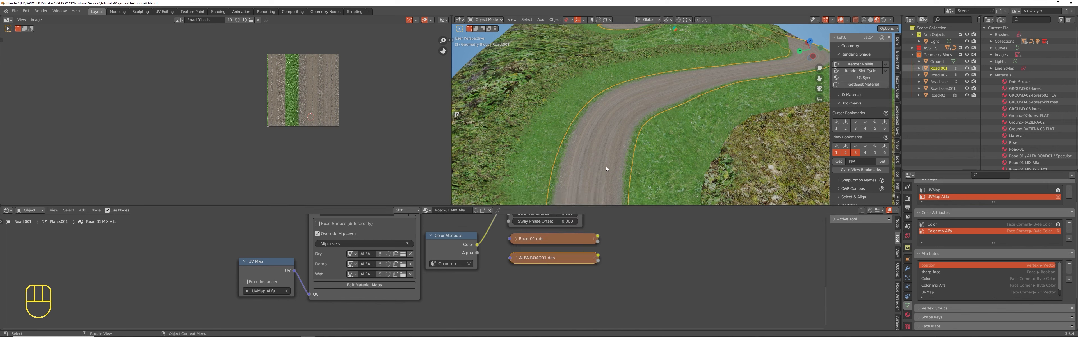
- Open the winding road's mesh in edit mode and compare the ALFA-ROAD01.dds and Road-01.dds images in the UV editor
{"action": "key", "text": "Tab"}
{"action": "key", "text": "a"}
{"action": "left_click", "coordinate": [607, 137]}
{"action": "scroll", "coordinate": [296, 91], "scroll_direction": "up", "scroll_amount": 4}
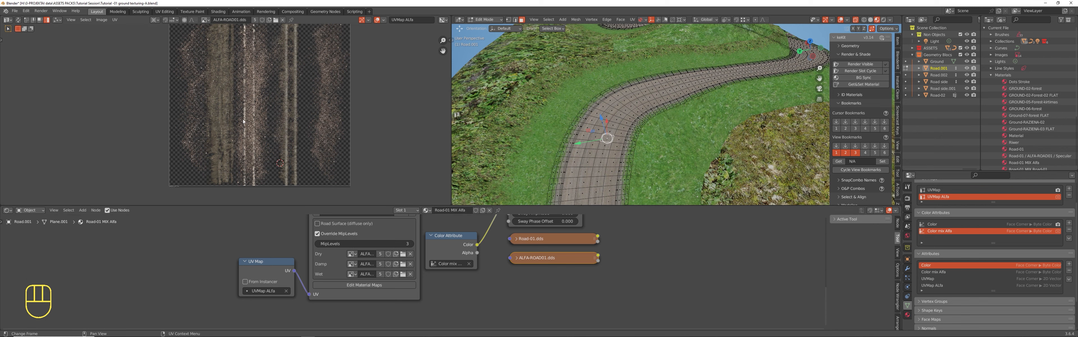
{"action": "left_click", "coordinate": [526, 239]}
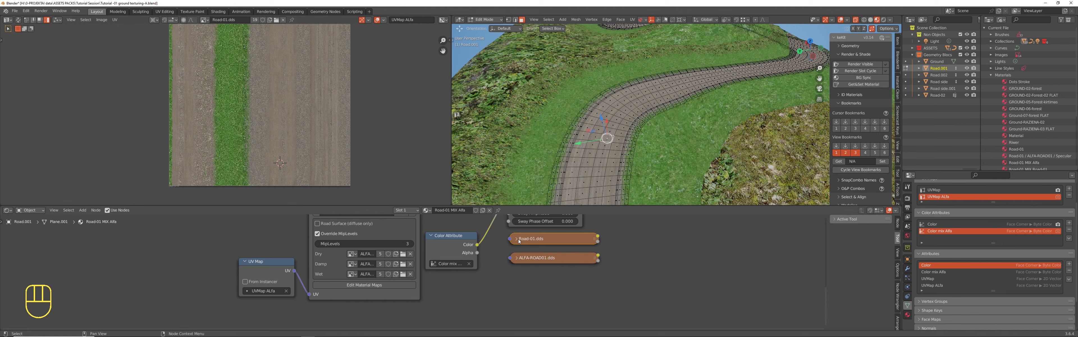
- Select the entire winding road mesh over the ALFA-ROAD01.dds image and unwrap it into a straight UV strip
{"action": "left_click", "coordinate": [540, 259]}
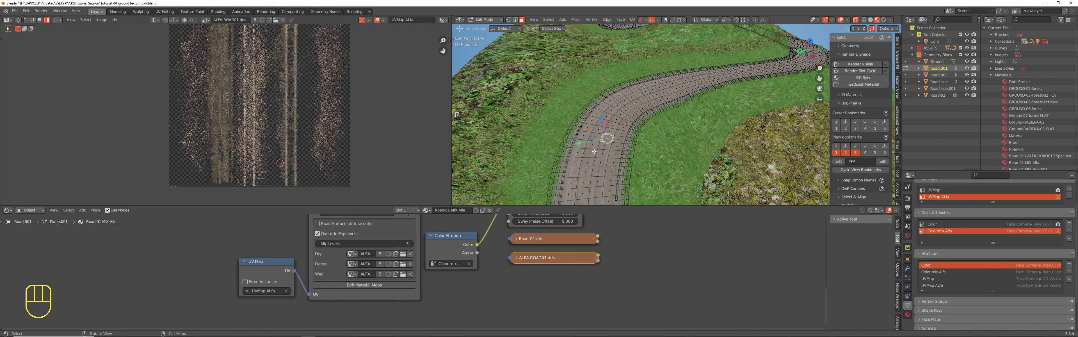
{"action": "scroll", "coordinate": [595, 151], "scroll_direction": "down", "scroll_amount": 5}
{"action": "middle_click_drag", "start_coordinate": [594, 152], "coordinate": [613, 116]}
{"action": "key", "text": "a"}
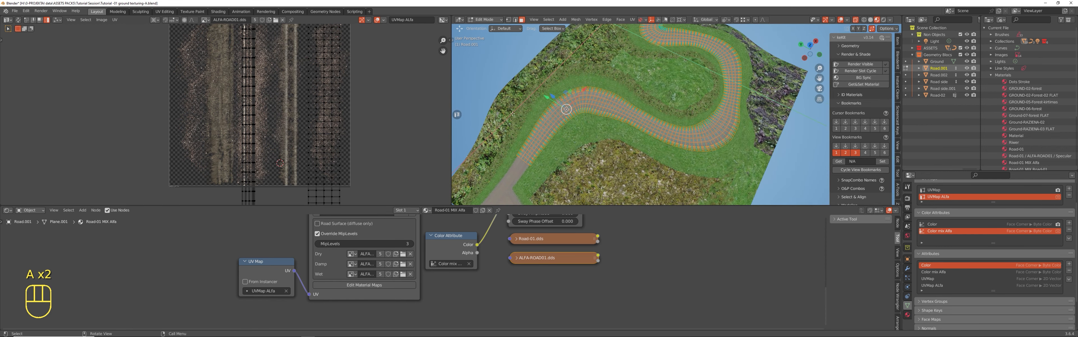
{"action": "key", "text": "a"}
{"action": "scroll", "coordinate": [605, 111], "scroll_direction": "down", "scroll_amount": 5}
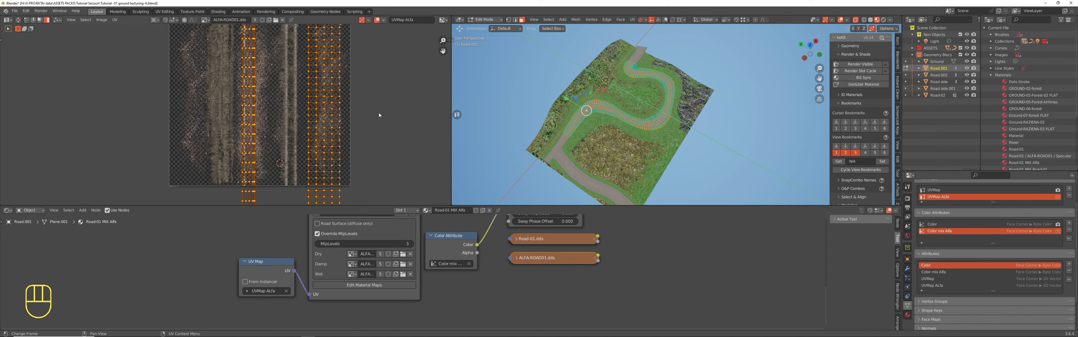
{"action": "scroll", "coordinate": [597, 117], "scroll_direction": "up", "scroll_amount": 6}
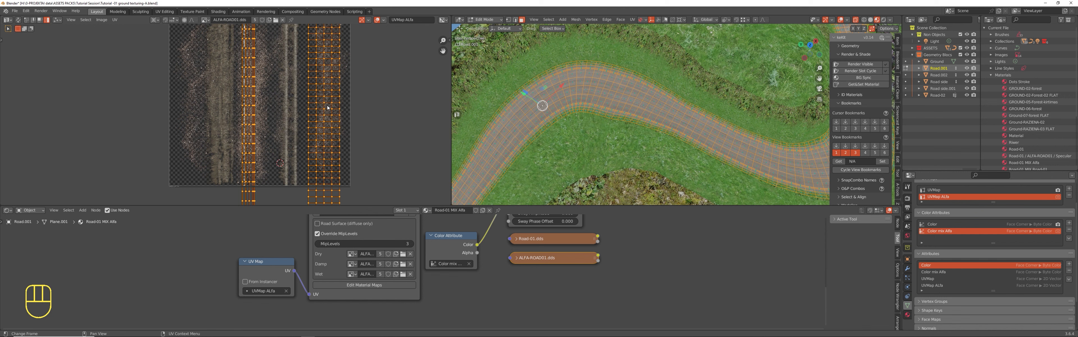
{"action": "key", "text": "u"}
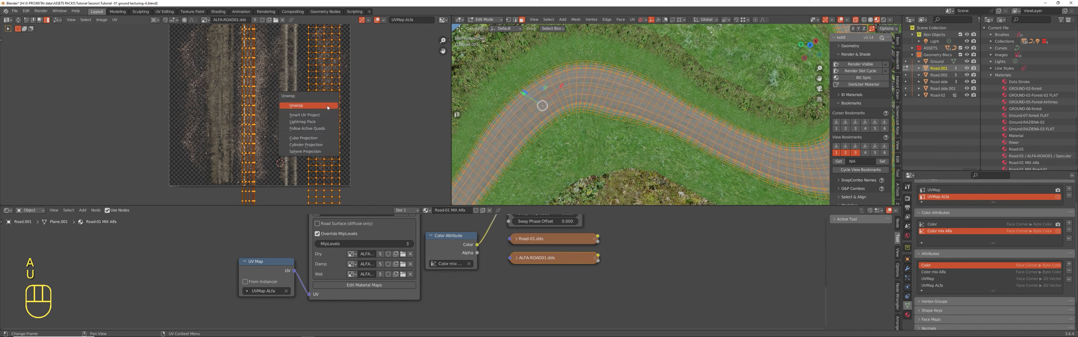
{"action": "key", "text": "u"}
{"action": "key", "text": "alt+q"}
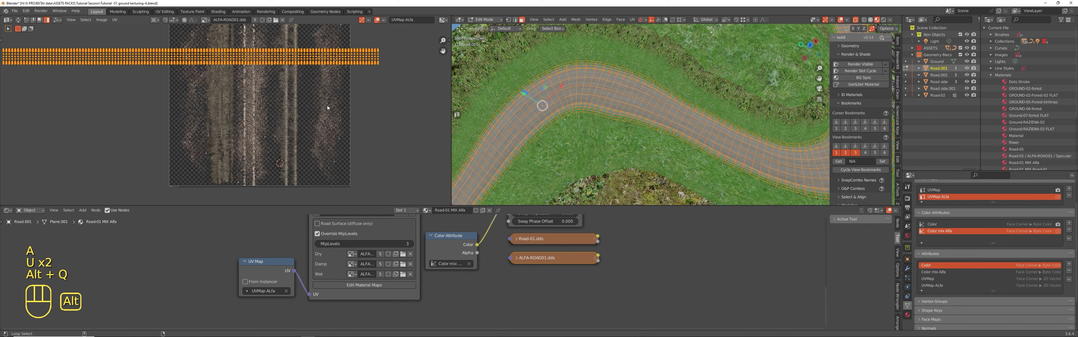
- Rotate the winding road's UV strip by 90 degrees so it runs vertically along the texture
{"action": "scroll", "coordinate": [215, 60], "scroll_direction": "up", "scroll_amount": 3}
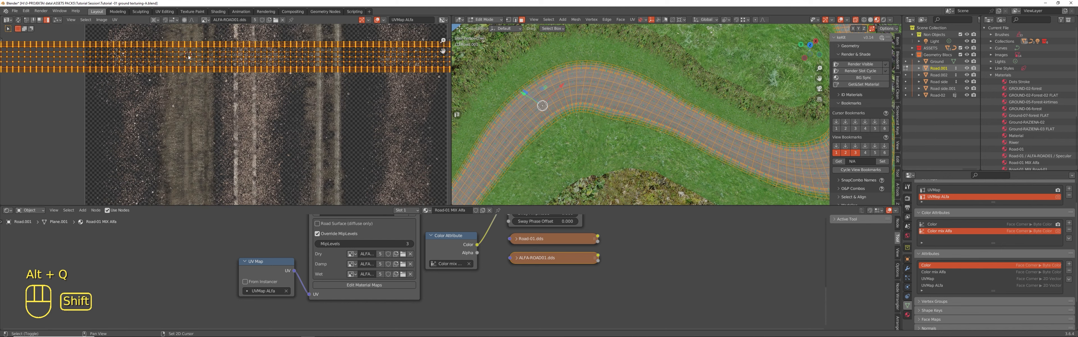
{"action": "key", "text": "r"}
{"action": "key", "text": "KP_9"}
{"action": "key", "text": "KP_0"}
{"action": "key", "text": "KP_Enter"}
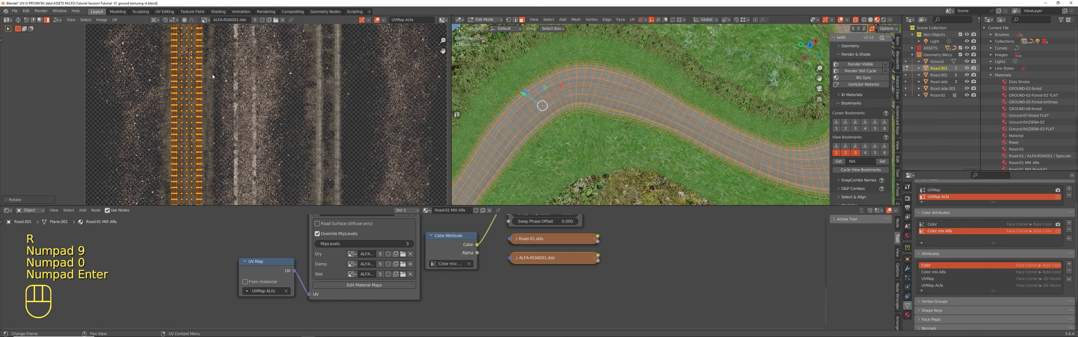
- Move and scale the winding road's UV strip to fit the dark dirt band in ALFA-ROAD01.dds
{"action": "scroll", "coordinate": [206, 99], "scroll_direction": "up", "scroll_amount": 4}
{"action": "key", "text": "g"}
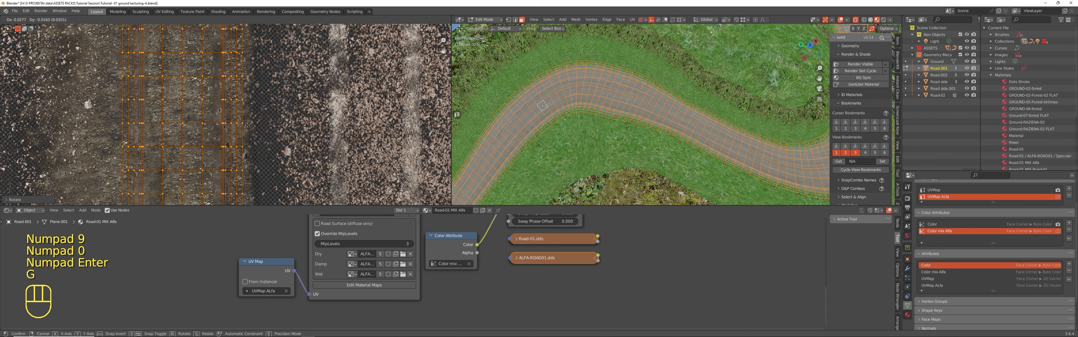
{"action": "left_click", "coordinate": [259, 94]}
{"action": "scroll", "coordinate": [273, 120], "scroll_direction": "down", "scroll_amount": 2}
{"action": "key", "text": "s"}
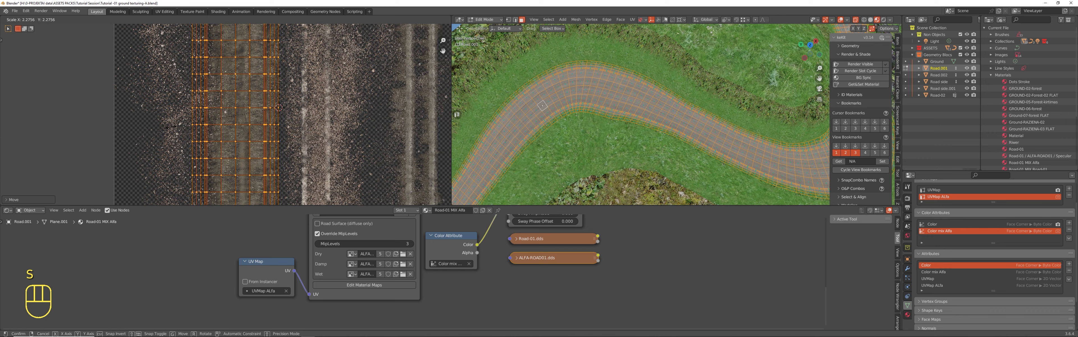
{"action": "left_click", "coordinate": [179, 127]}
{"action": "key", "text": "g"}
{"action": "left_click", "coordinate": [205, 124]}
- Enter Vertex Paint mode and paint the dark ALFA-ROAD01 overlay along the inside of the winding road's first bend
{"action": "key", "text": "Tab"}
{"action": "key", "text": "ctrl+space"}
{"action": "middle_click_drag", "start_coordinate": [472, 122], "coordinate": [469, 106]}
{"action": "middle_click_drag", "start_coordinate": [469, 106], "coordinate": [503, 101], "text": "shift"}
{"action": "scroll", "coordinate": [527, 104], "scroll_direction": "up", "scroll_amount": 4}
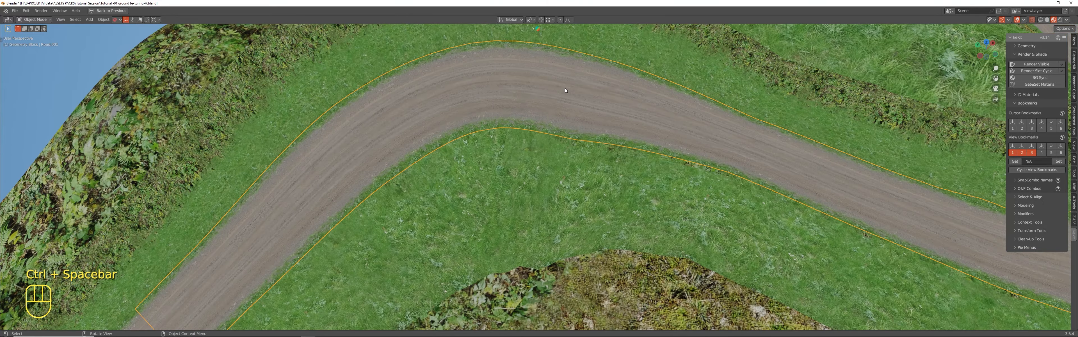
{"action": "scroll", "coordinate": [554, 122], "scroll_direction": "down", "scroll_amount": 4}
{"action": "key", "text": "ctrl+Tab"}
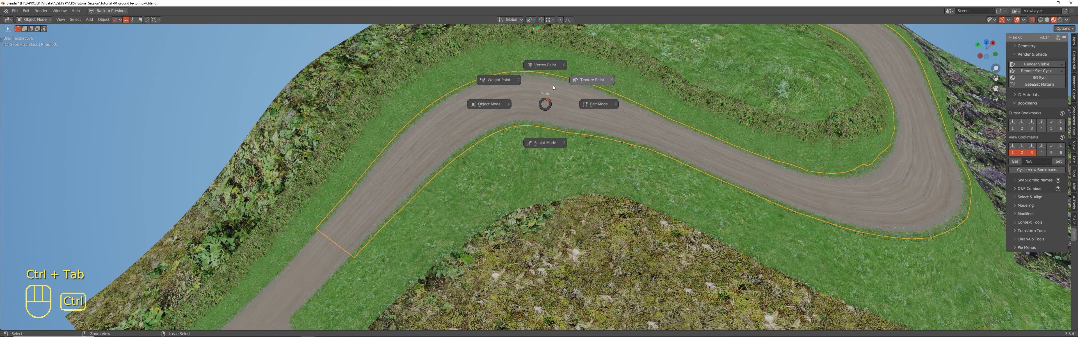
{"action": "left_click", "coordinate": [552, 84]}
{"action": "mouse_move", "coordinate": [525, 108]}
{"action": "left_mouse_down"}
{"action": "mouse_move", "coordinate": [477, 121]}
{"action": "mouse_move", "coordinate": [565, 125]}
{"action": "mouse_move", "coordinate": [451, 146]}
{"action": "mouse_move", "coordinate": [546, 118]}
{"action": "mouse_move", "coordinate": [530, 104]}
{"action": "mouse_move", "coordinate": [445, 139]}
{"action": "mouse_move", "coordinate": [407, 189]}
{"action": "left_mouse_up"}
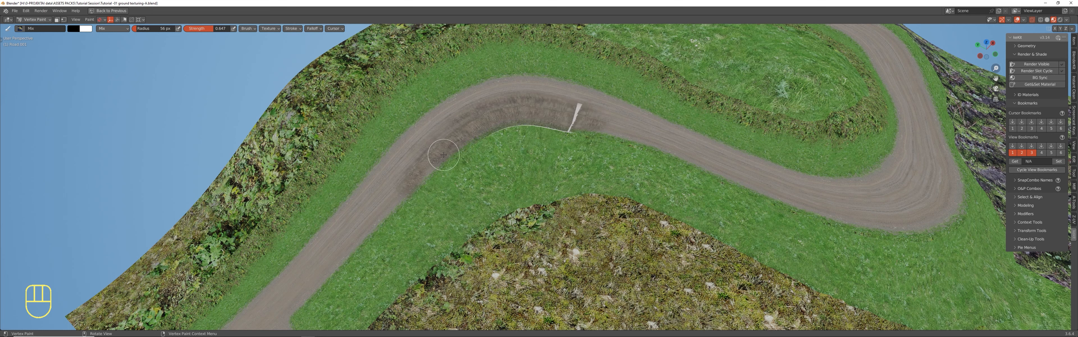
{"action": "mouse_move", "coordinate": [442, 152]}
{"action": "left_mouse_down"}
{"action": "mouse_move", "coordinate": [417, 169]}
{"action": "mouse_move", "coordinate": [472, 107]}
{"action": "mouse_move", "coordinate": [578, 113]}
{"action": "mouse_move", "coordinate": [645, 136]}
{"action": "mouse_move", "coordinate": [479, 127]}
{"action": "mouse_move", "coordinate": [378, 210]}
{"action": "mouse_move", "coordinate": [400, 168]}
{"action": "mouse_move", "coordinate": [392, 181]}
{"action": "left_mouse_up"}
- Enlarge the brush and paint the overlay into the inside of the winding road's second bend
{"action": "key", "text": "bracketright"}
{"action": "scroll", "coordinate": [430, 152], "scroll_direction": "down", "scroll_amount": 4}
{"action": "middle_click_drag", "start_coordinate": [429, 152], "coordinate": [324, 143], "text": "shift"}
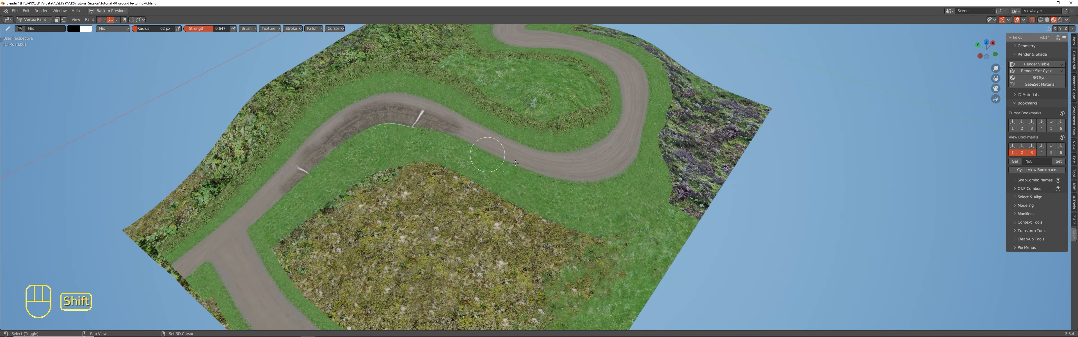
{"action": "middle_click_drag", "start_coordinate": [615, 166], "coordinate": [558, 171]}
{"action": "mouse_move", "coordinate": [542, 168]}
{"action": "left_mouse_down"}
{"action": "mouse_move", "coordinate": [562, 188]}
{"action": "mouse_move", "coordinate": [628, 184]}
{"action": "mouse_move", "coordinate": [538, 170]}
{"action": "mouse_move", "coordinate": [641, 177]}
{"action": "left_mouse_up"}
{"action": "left_click", "coordinate": [649, 181]}
- Paint the overlay from the second bend through the last bend near the road's far end
{"action": "mouse_move", "coordinate": [682, 141]}
{"action": "middle_mouse_down"}
{"action": "mouse_move", "coordinate": [632, 150]}
{"action": "mouse_move", "coordinate": [569, 205]}
{"action": "middle_mouse_up"}
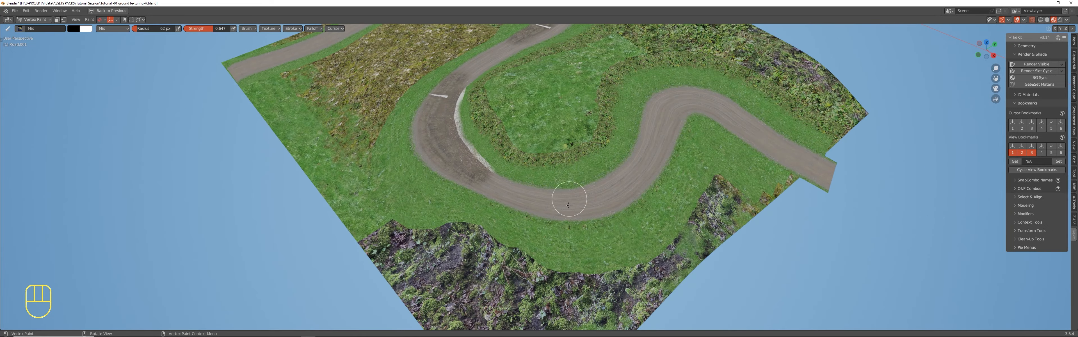
{"action": "mouse_move", "coordinate": [518, 187]}
{"action": "left_mouse_down"}
{"action": "mouse_move", "coordinate": [616, 178]}
{"action": "mouse_move", "coordinate": [679, 113]}
{"action": "mouse_move", "coordinate": [708, 105]}
{"action": "mouse_move", "coordinate": [667, 140]}
{"action": "mouse_move", "coordinate": [708, 103]}
{"action": "left_mouse_up"}
{"action": "scroll", "coordinate": [710, 101], "scroll_direction": "up", "scroll_amount": 8}
{"action": "mouse_move", "coordinate": [734, 110]}
{"action": "left_mouse_down", "text": "ctrl"}
{"action": "mouse_move", "coordinate": [720, 105]}
{"action": "mouse_move", "coordinate": [717, 122]}
{"action": "left_mouse_up", "text": "ctrl"}
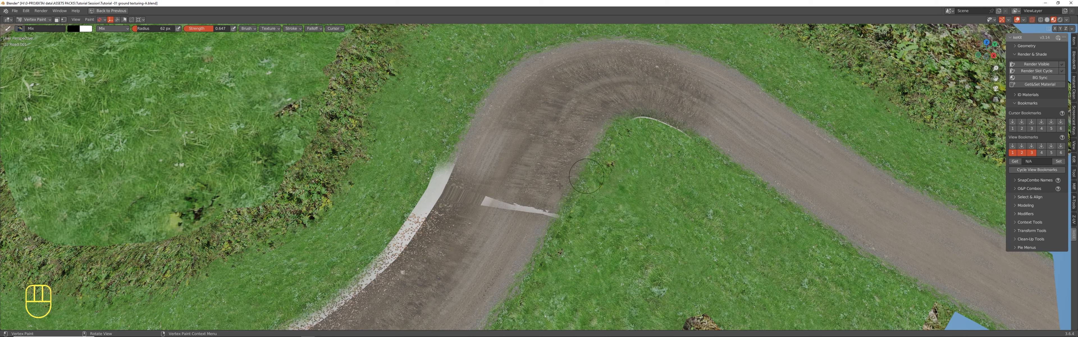
- Extend the painted overlay along the stretch of road leading into the second bend
{"action": "scroll", "coordinate": [500, 136], "scroll_direction": "down", "scroll_amount": 4}
{"action": "mouse_move", "coordinate": [494, 189]}
{"action": "middle_mouse_down", "text": "shift"}
{"action": "mouse_move", "coordinate": [613, 126]}
{"action": "mouse_move", "coordinate": [647, 93]}
{"action": "middle_mouse_up", "text": "shift"}
{"action": "middle_click_drag", "start_coordinate": [479, 164], "coordinate": [503, 152]}
{"action": "mouse_move", "coordinate": [368, 110]}
{"action": "middle_mouse_down"}
{"action": "mouse_move", "coordinate": [405, 116]}
{"action": "mouse_move", "coordinate": [494, 97]}
{"action": "middle_mouse_up"}
{"action": "middle_click_drag", "start_coordinate": [433, 131], "coordinate": [506, 143]}
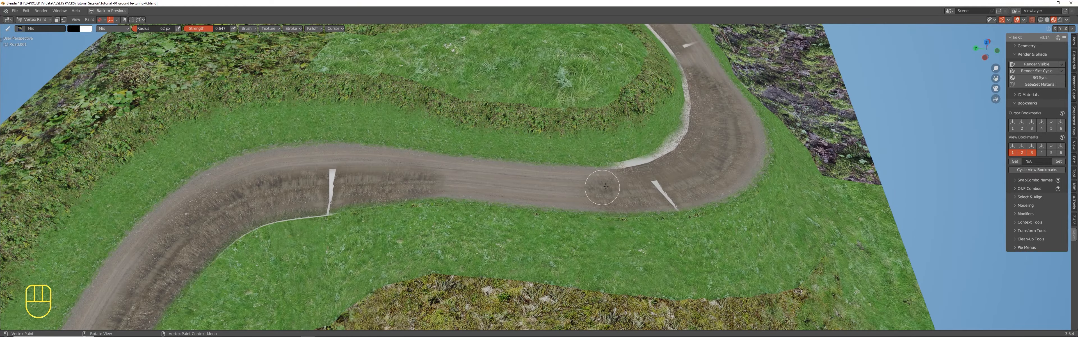
{"action": "left_click_drag", "start_coordinate": [585, 187], "coordinate": [540, 191]}
- Inspect the painted road towards the junction, including the white patch below the first bend
{"action": "scroll", "coordinate": [515, 146], "scroll_direction": "down", "scroll_amount": 5}
{"action": "middle_click_drag", "start_coordinate": [497, 103], "coordinate": [433, 119]}
{"action": "middle_click_drag", "start_coordinate": [343, 135], "coordinate": [432, 108], "text": "shift"}
{"action": "scroll", "coordinate": [432, 107], "scroll_direction": "up", "scroll_amount": 3}
{"action": "scroll", "coordinate": [431, 108], "scroll_direction": "up", "scroll_amount": 2}
{"action": "middle_click_drag", "start_coordinate": [427, 64], "coordinate": [440, 145], "text": "shift"}
{"action": "mouse_move", "coordinate": [439, 145]}
{"action": "middle_mouse_down"}
{"action": "mouse_move", "coordinate": [545, 122]}
{"action": "mouse_move", "coordinate": [539, 115]}
{"action": "middle_mouse_up"}
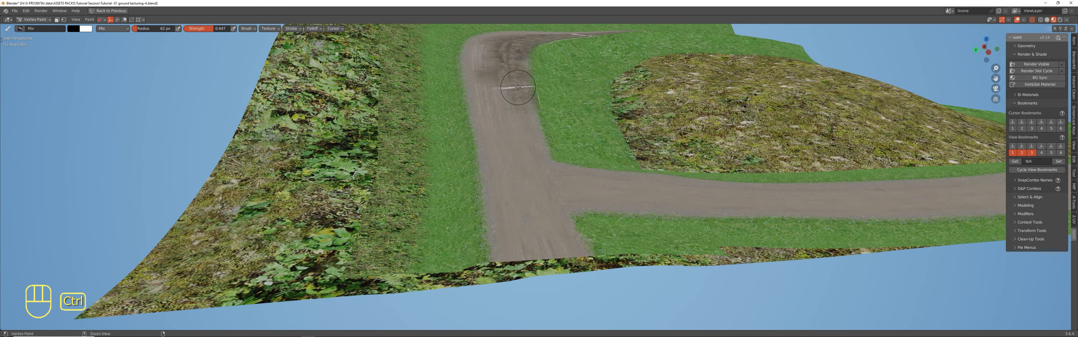
{"action": "middle_click_drag", "start_coordinate": [536, 89], "coordinate": [486, 145], "text": "ctrl"}
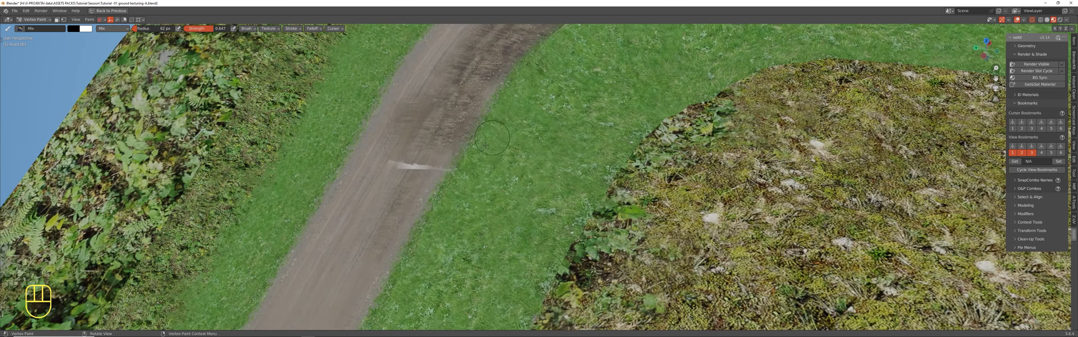
- Compare the winding road's UV strip on ALFA-ROAD01.dds with the white patch on the road surface
{"action": "key", "text": "Tab"}
{"action": "scroll", "coordinate": [498, 149], "scroll_direction": "down", "scroll_amount": 5}
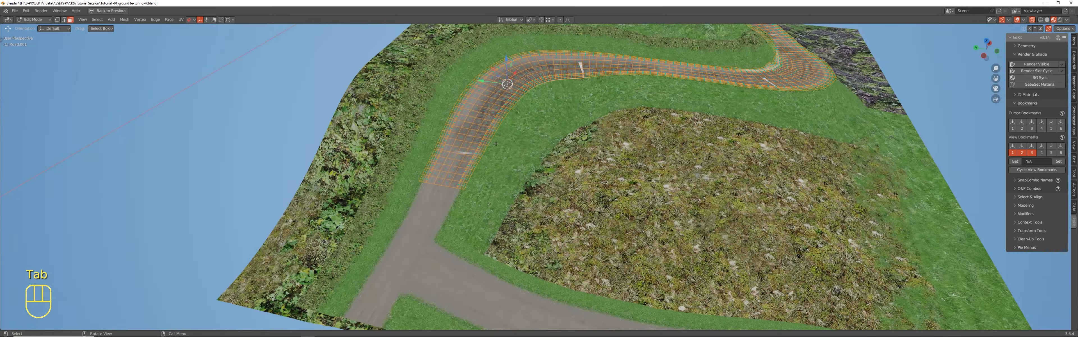
{"action": "key", "text": "ctrl+space"}
{"action": "scroll", "coordinate": [302, 118], "scroll_direction": "down", "scroll_amount": 4}
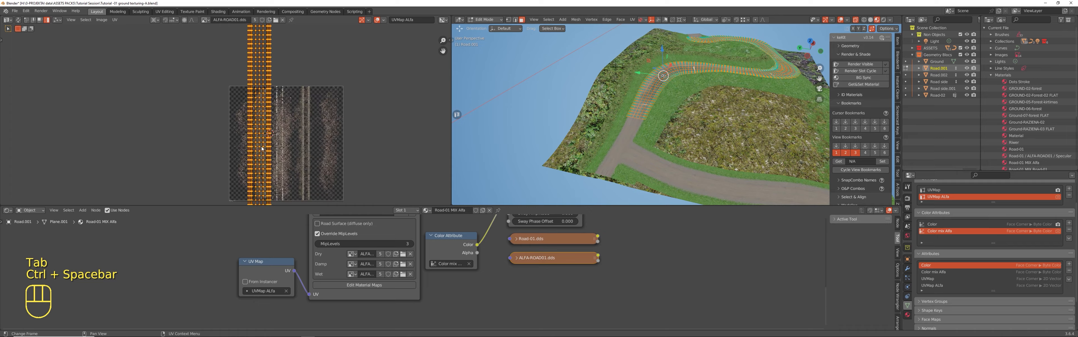
{"action": "scroll", "coordinate": [264, 124], "scroll_direction": "up", "scroll_amount": 4}
{"action": "scroll", "coordinate": [265, 124], "scroll_direction": "down", "scroll_amount": 3}
{"action": "middle_click_drag", "start_coordinate": [264, 125], "coordinate": [300, 53], "text": "shift"}
{"action": "scroll", "coordinate": [300, 168], "scroll_direction": "up", "scroll_amount": 5}
{"action": "scroll", "coordinate": [299, 164], "scroll_direction": "down", "scroll_amount": 5}
{"action": "middle_click_drag", "start_coordinate": [344, 122], "coordinate": [342, 196], "text": "shift"}
{"action": "middle_click_drag", "start_coordinate": [339, 76], "coordinate": [332, 94], "text": "shift"}
{"action": "scroll", "coordinate": [624, 147], "scroll_direction": "up", "scroll_amount": 5}
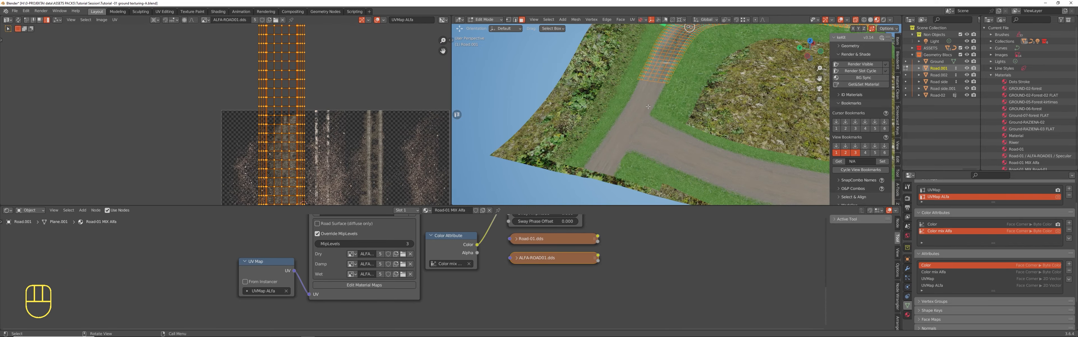
{"action": "scroll", "coordinate": [707, 73], "scroll_direction": "up", "scroll_amount": 8}
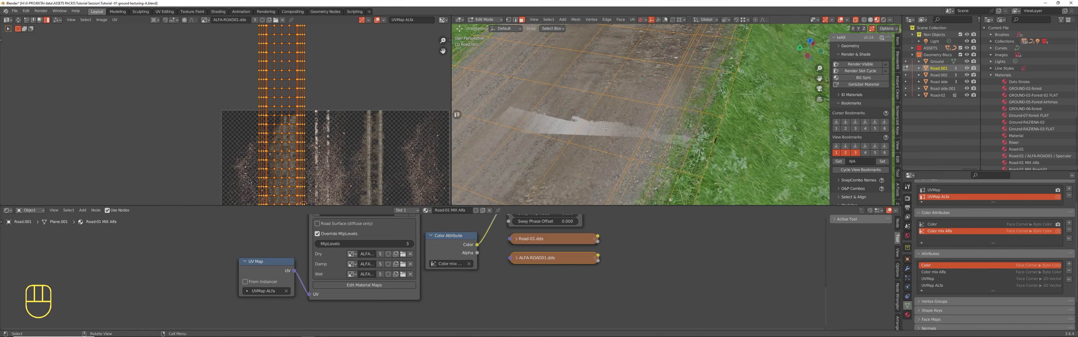
- Examine the white patch up close and select the road faces beside it at the grass edge
{"action": "key", "text": "Tab"}
{"action": "middle_click_drag", "start_coordinate": [605, 129], "coordinate": [532, 181]}
{"action": "scroll", "coordinate": [567, 82], "scroll_direction": "up", "scroll_amount": 5}
{"action": "middle_click_drag", "start_coordinate": [568, 80], "coordinate": [583, 84]}
{"action": "key", "text": "Tab"}
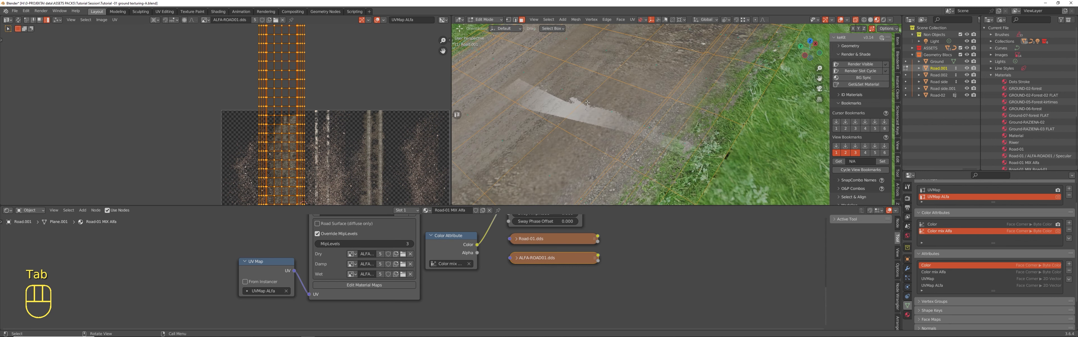
{"action": "left_click", "coordinate": [563, 88]}
{"action": "left_click", "coordinate": [654, 134], "text": "shift"}
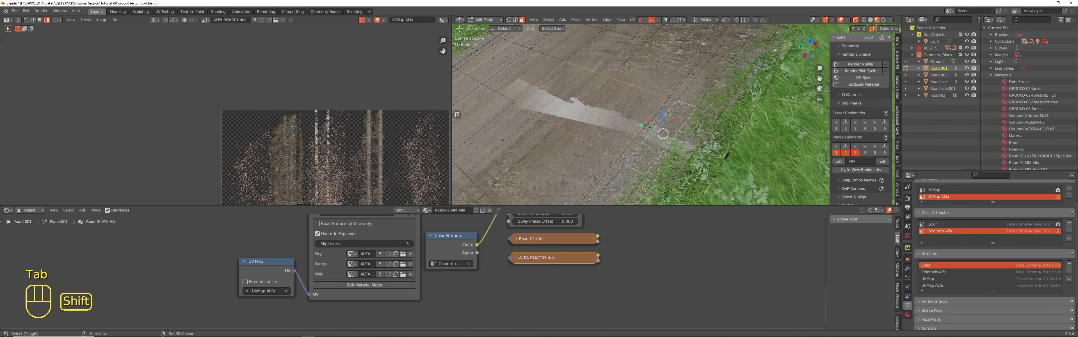
- Clear the face selection and open the winding road's mesh in edit mode at the bend with the white inner edge
{"action": "key", "text": "alt+a"}
{"action": "left_click", "coordinate": [649, 133], "text": "alt+shift"}
{"action": "key", "text": "a"}
{"action": "key", "text": "KP_Decimal"}
{"action": "scroll", "coordinate": [319, 138], "scroll_direction": "down", "scroll_amount": 3}
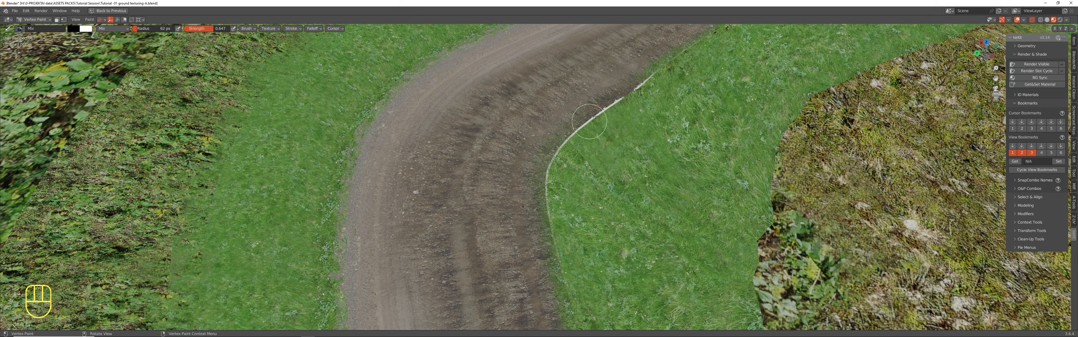
{"action": "key", "text": "alt"}
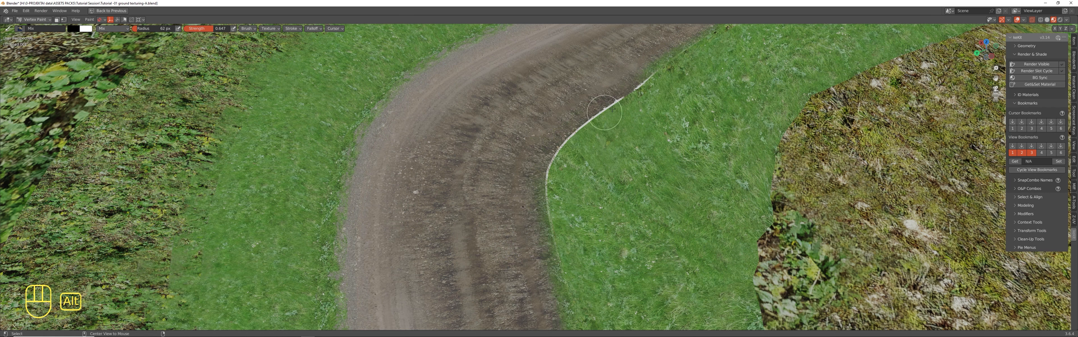
{"action": "key", "text": "Tab"}
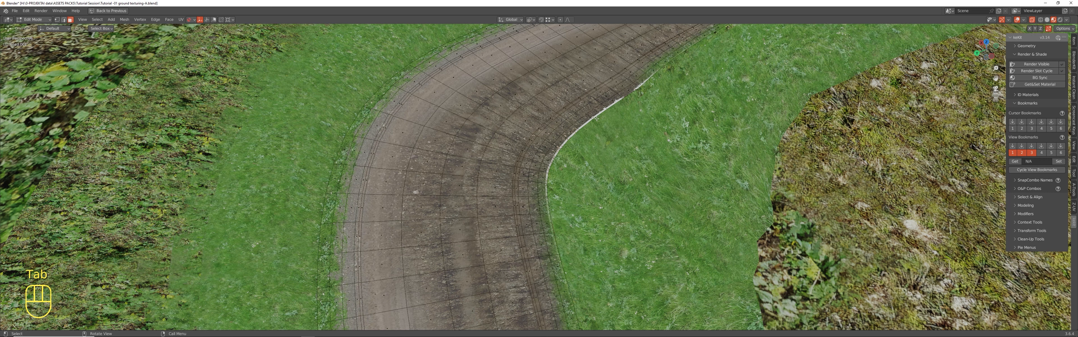
- Restore the multi-editor layout with a taller Properties editor and switch the road to Vertex Paint mode
{"action": "key", "text": "ctrl+space"}
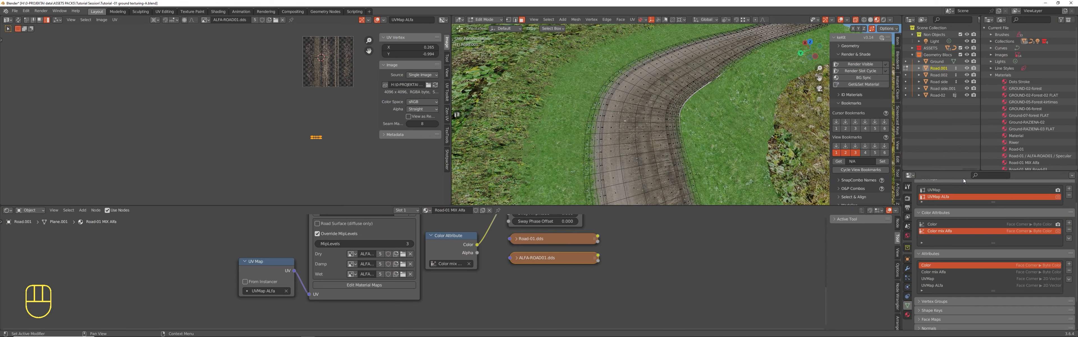
{"action": "left_click_drag", "start_coordinate": [962, 170], "coordinate": [963, 110]}
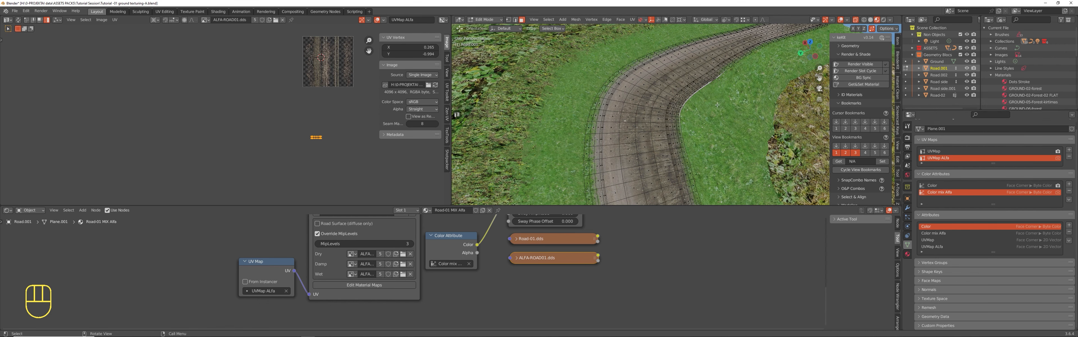
{"action": "key", "text": "Tab"}
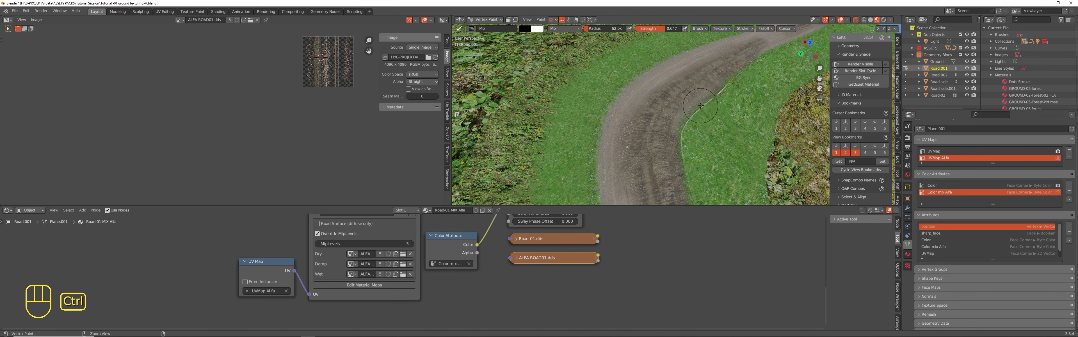
{"action": "scroll", "coordinate": [678, 136], "scroll_direction": "up", "scroll_amount": 2}
{"action": "key", "text": "Tab"}
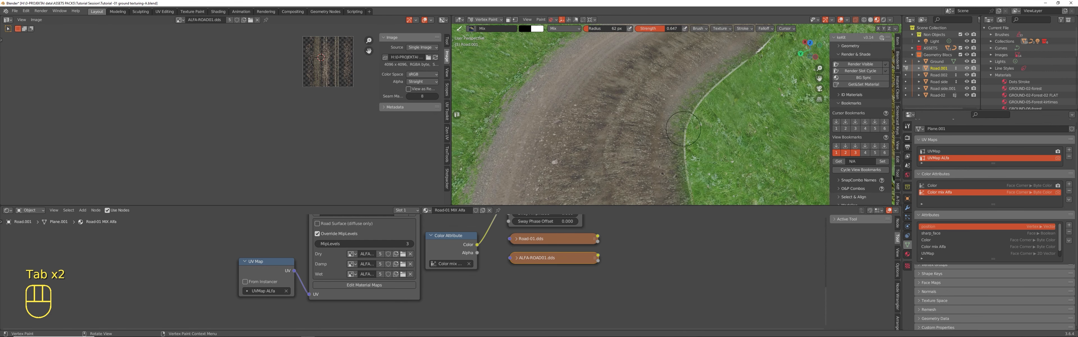
{"action": "key", "text": "Tab"}
{"action": "key", "text": "Tab"}
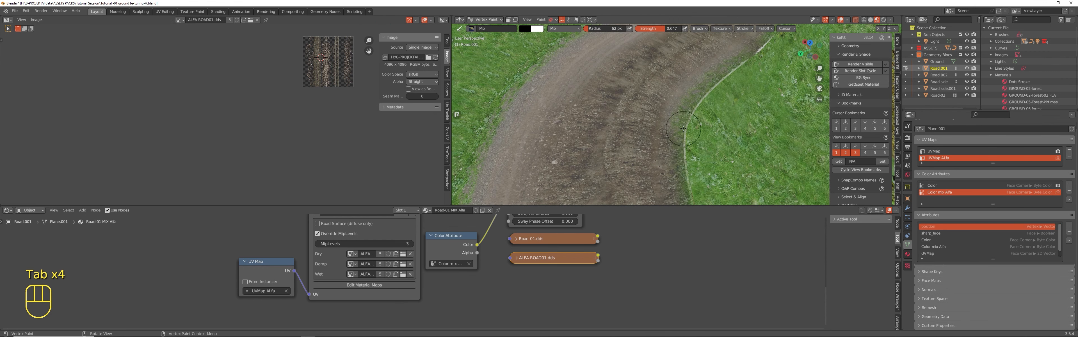
- Paint the "Color mix Alfa" attribute with the secondary colour along the inner edge of the road bend to cover the pale line
{"action": "key", "text": "ctrl"}
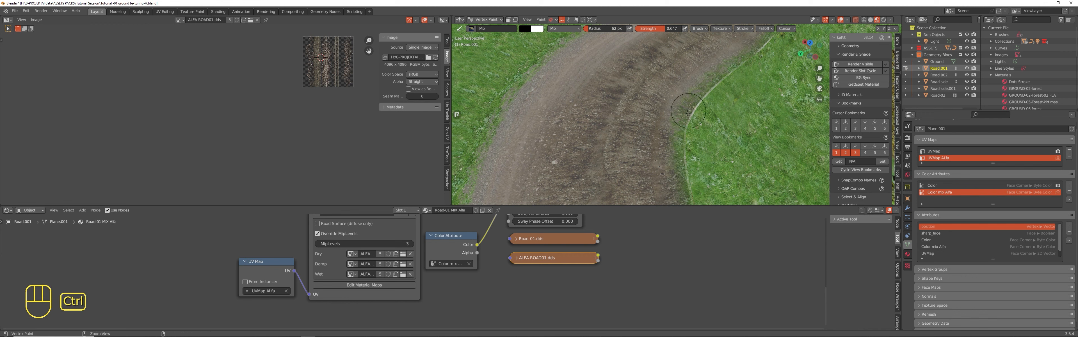
{"action": "mouse_move", "coordinate": [707, 100]}
{"action": "left_mouse_down", "text": "ctrl"}
{"action": "mouse_move", "coordinate": [763, 49]}
{"action": "mouse_move", "coordinate": [713, 97]}
{"action": "left_mouse_up", "text": "ctrl"}
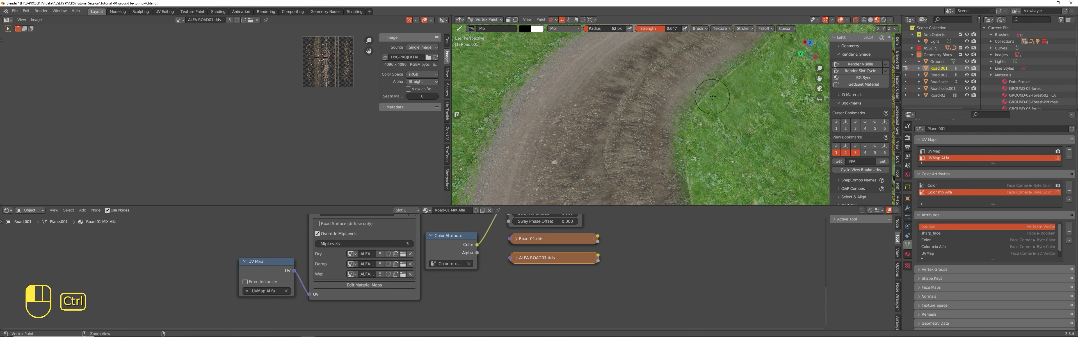
{"action": "middle_click_drag", "start_coordinate": [711, 92], "coordinate": [677, 71], "text": "ctrl"}
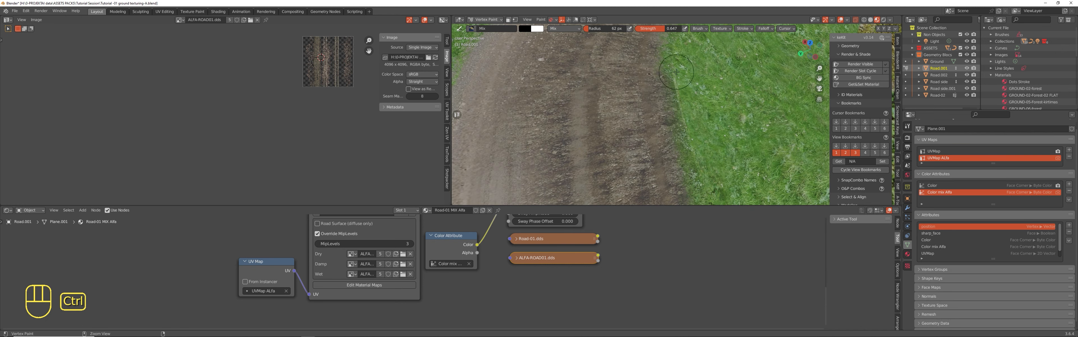
{"action": "left_click_drag", "start_coordinate": [687, 84], "coordinate": [678, 88], "text": "ctrl"}
{"action": "mouse_move", "coordinate": [695, 90]}
{"action": "middle_mouse_down", "text": "ctrl"}
{"action": "mouse_move", "coordinate": [702, 123]}
{"action": "mouse_move", "coordinate": [667, 126]}
{"action": "middle_mouse_up", "text": "ctrl"}
{"action": "left_click_drag", "start_coordinate": [578, 140], "coordinate": [578, 159], "text": "ctrl"}
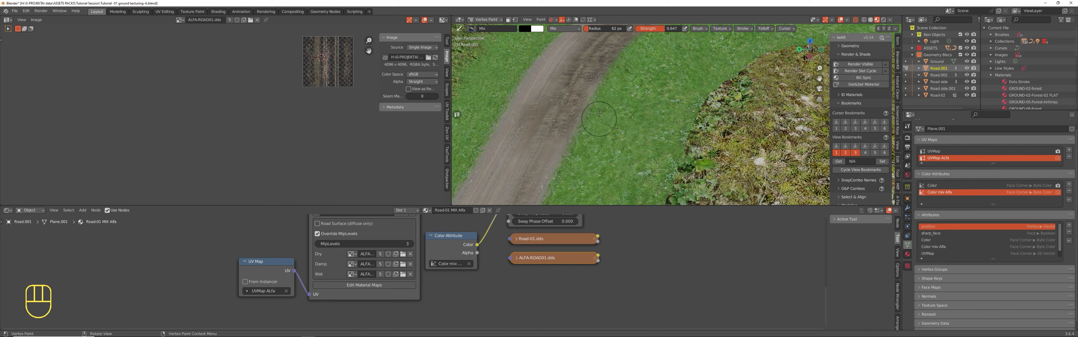
{"action": "middle_click_drag", "start_coordinate": [660, 86], "coordinate": [641, 135], "text": "shift"}
{"action": "scroll", "coordinate": [640, 134], "scroll_direction": "up", "scroll_amount": 1}
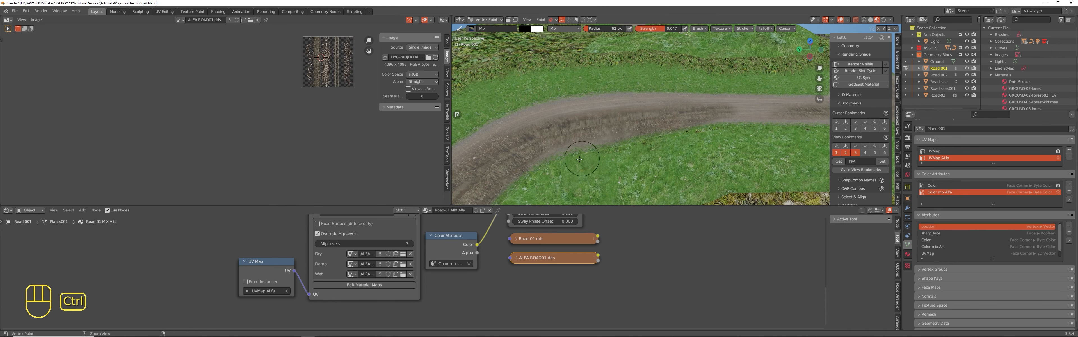
{"action": "scroll", "coordinate": [647, 146], "scroll_direction": "up", "scroll_amount": 2}
{"action": "left_click_drag", "start_coordinate": [666, 128], "coordinate": [716, 110], "text": "ctrl"}
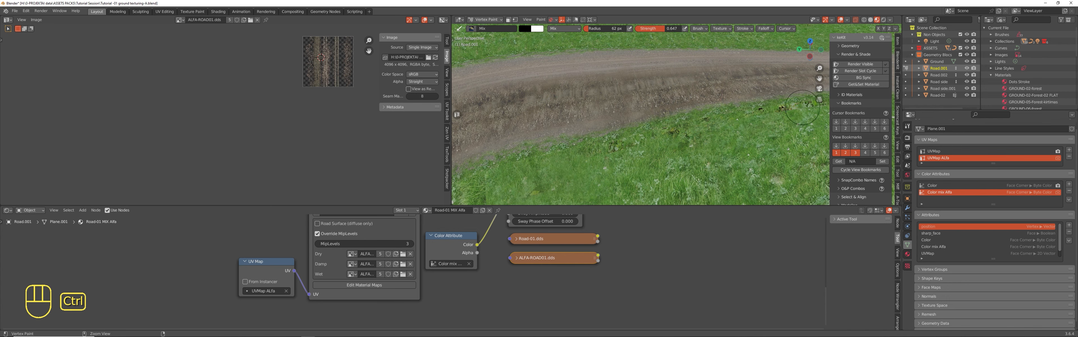
{"action": "mouse_move", "coordinate": [758, 108]}
{"action": "middle_mouse_down"}
{"action": "mouse_move", "coordinate": [707, 124]}
{"action": "mouse_move", "coordinate": [740, 125]}
{"action": "middle_mouse_up"}
- Return to Object Mode and select the Road-side grass mesh on the inner side of the bend
{"action": "key", "text": "Tab"}
{"action": "key", "text": "Tab"}
{"action": "key", "text": "ctrl+Tab"}
{"action": "left_click", "coordinate": [690, 128]}
{"action": "left_click", "coordinate": [751, 120]}
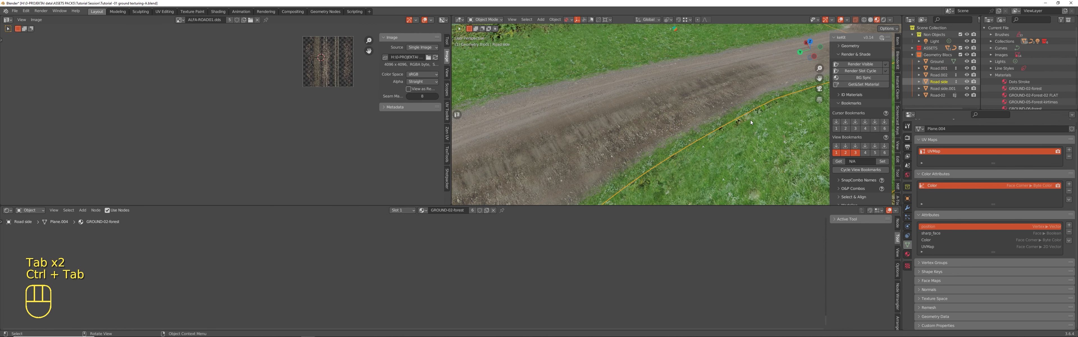
- Reveal the roadside mesh's hidden geometry in Edit Mode and select the UVs of its part along the road
{"action": "key", "text": "Tab"}
{"action": "key", "text": "Tab"}
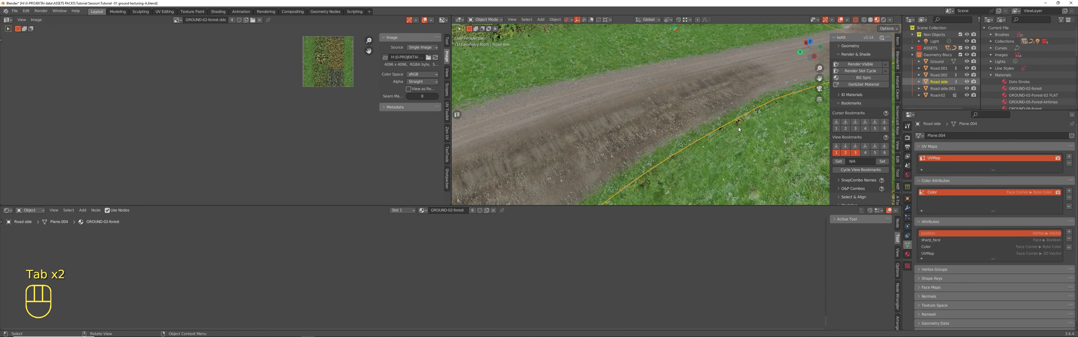
{"action": "key", "text": "Tab"}
{"action": "key", "text": "alt+h"}
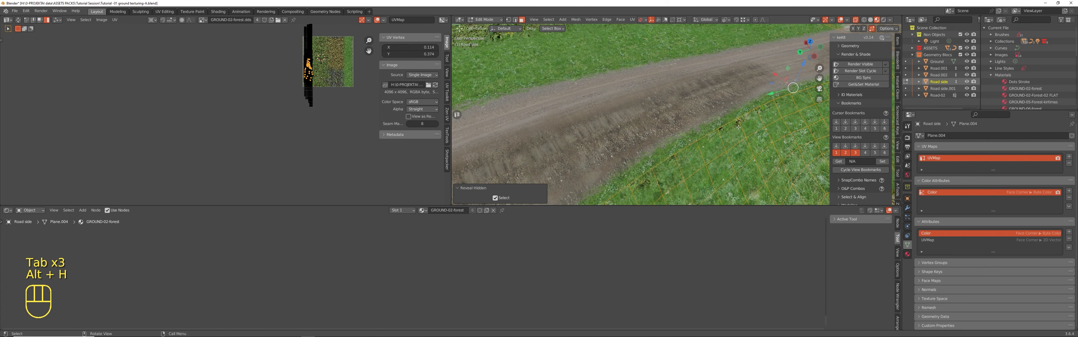
{"action": "key", "text": "alt+a"}
{"action": "key", "text": "a"}
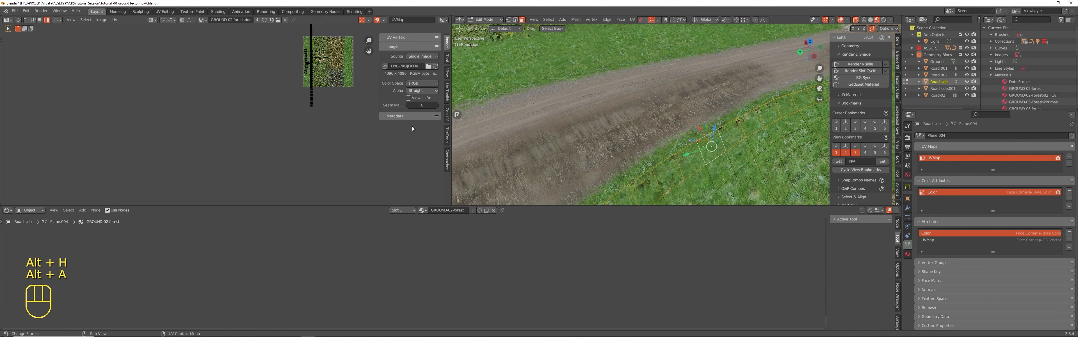
- Move the narrow vertical UV strips away from the bushes onto the plain grass area of the texture, and return to Object Mode
{"action": "scroll", "coordinate": [312, 62], "scroll_direction": "up", "scroll_amount": 6}
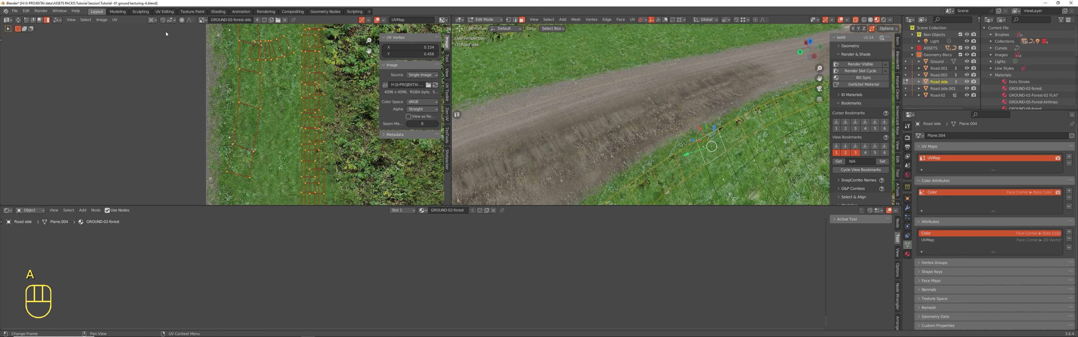
{"action": "left_click", "coordinate": [314, 85]}
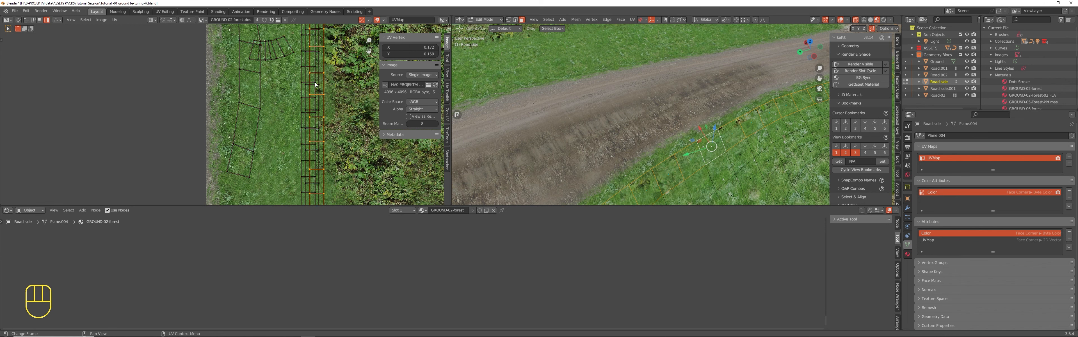
{"action": "left_click", "coordinate": [314, 84], "text": "shift"}
{"action": "left_click", "coordinate": [323, 84], "text": "shift"}
{"action": "left_click", "coordinate": [320, 84], "text": "shift"}
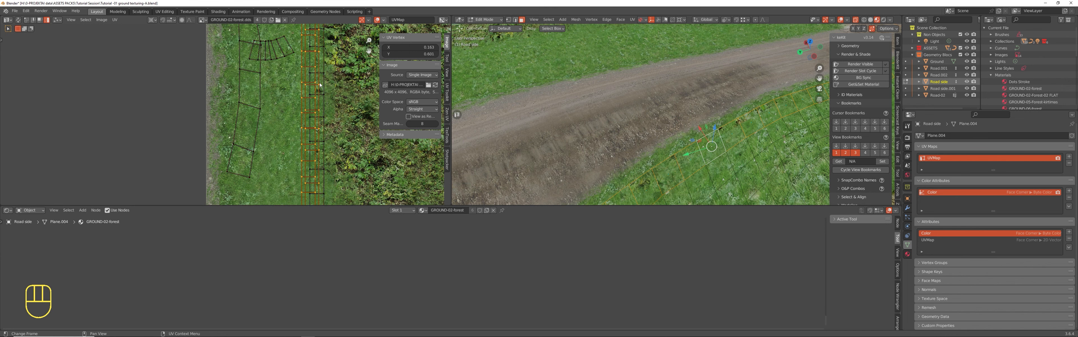
{"action": "key", "text": "g"}
{"action": "key", "text": "g"}
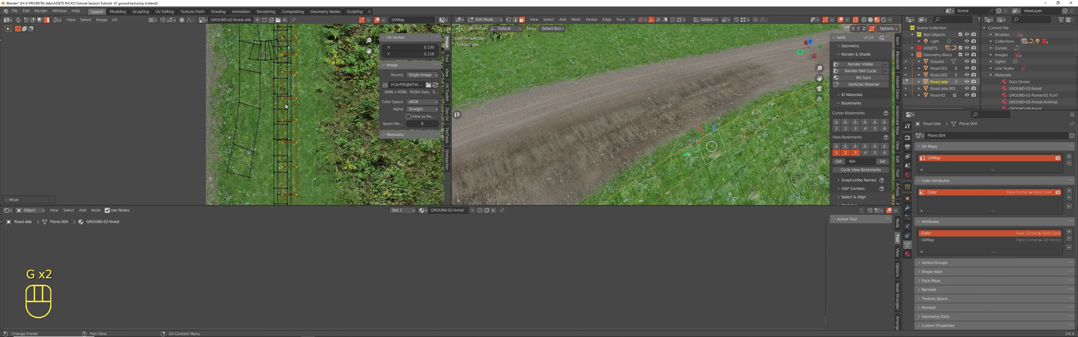
{"action": "key", "text": "Tab"}
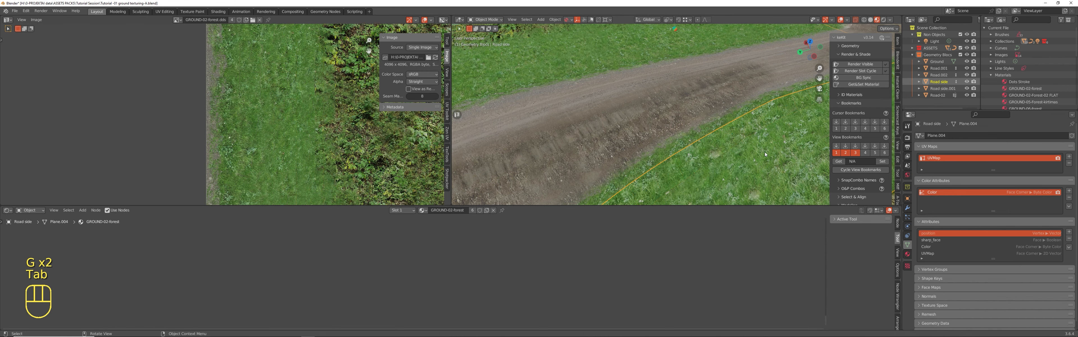
- Hide the viewport sidebar and deselect all objects
{"action": "key", "text": "n"}
{"action": "key", "text": "alt+a"}
{"action": "middle_click_drag", "start_coordinate": [765, 152], "coordinate": [717, 121]}
{"action": "scroll", "coordinate": [737, 100], "scroll_direction": "up", "scroll_amount": 2}
{"action": "mouse_move", "coordinate": [604, 111]}
{"action": "middle_mouse_down", "text": "shift"}
{"action": "mouse_move", "coordinate": [683, 151]}
{"action": "mouse_move", "coordinate": [558, 93]}
{"action": "mouse_move", "coordinate": [596, 111]}
{"action": "middle_mouse_up", "text": "shift"}
{"action": "middle_click_drag", "start_coordinate": [530, 109], "coordinate": [617, 125]}
{"action": "key", "text": "Tab"}
{"action": "key", "text": "Tab"}
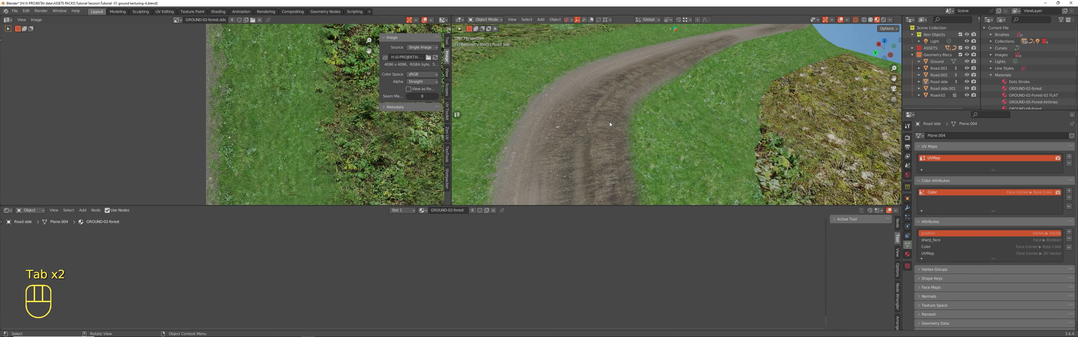
- Circle-select the Road.001 faces on the inner side of the bend in Edit Mode, and frame all their UVs in the UV Editor
{"action": "left_click", "coordinate": [610, 123]}
{"action": "key", "text": "Tab"}
{"action": "middle_click_drag", "start_coordinate": [610, 123], "coordinate": [607, 143]}
{"action": "key", "text": "alt+a"}
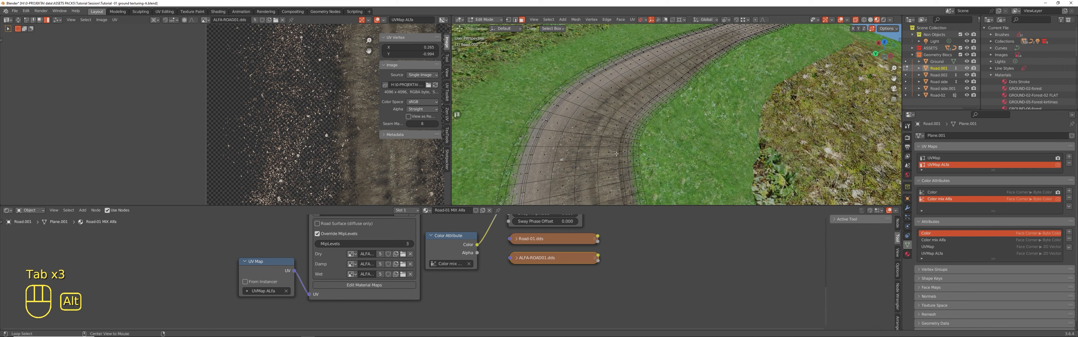
{"action": "key", "text": "c"}
{"action": "left_click", "coordinate": [630, 151]}
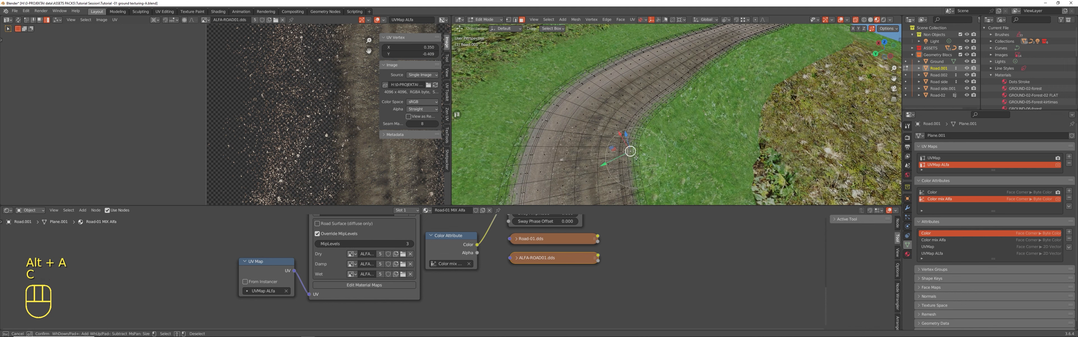
{"action": "left_click_drag", "start_coordinate": [622, 155], "coordinate": [624, 168]}
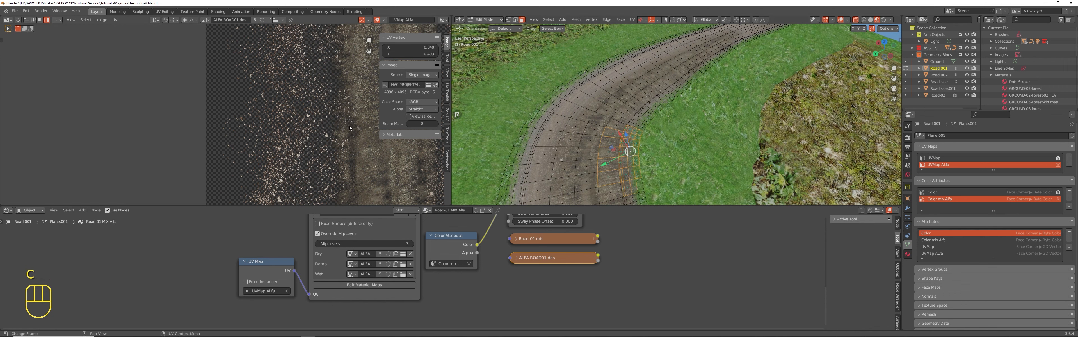
{"action": "key", "text": "a"}
{"action": "key", "text": "KP_Decimal"}
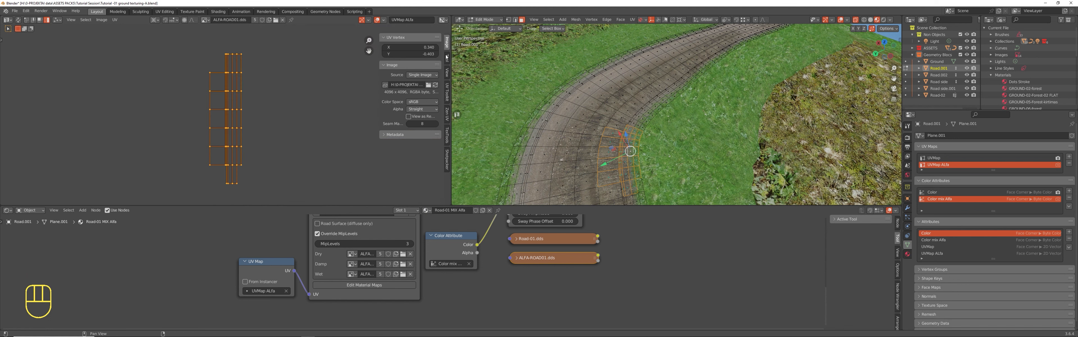
- Preview the road texture tiled behind the UVs by briefly enabling Repeat Image
{"action": "left_click", "coordinate": [447, 74]}
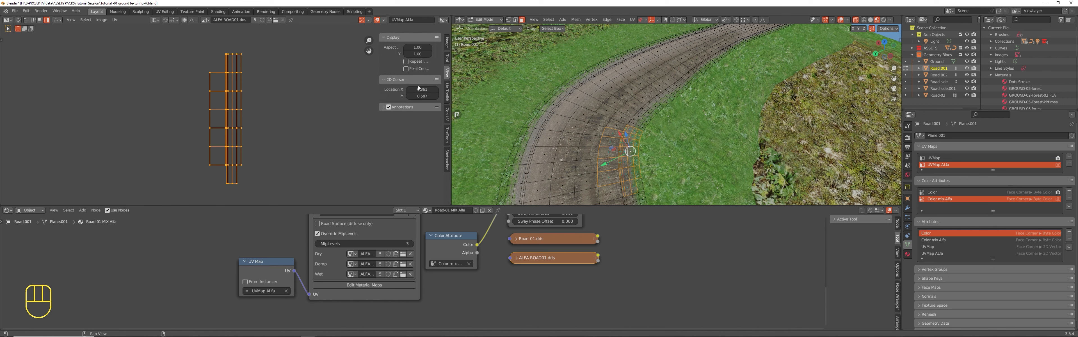
{"action": "left_click", "coordinate": [406, 61]}
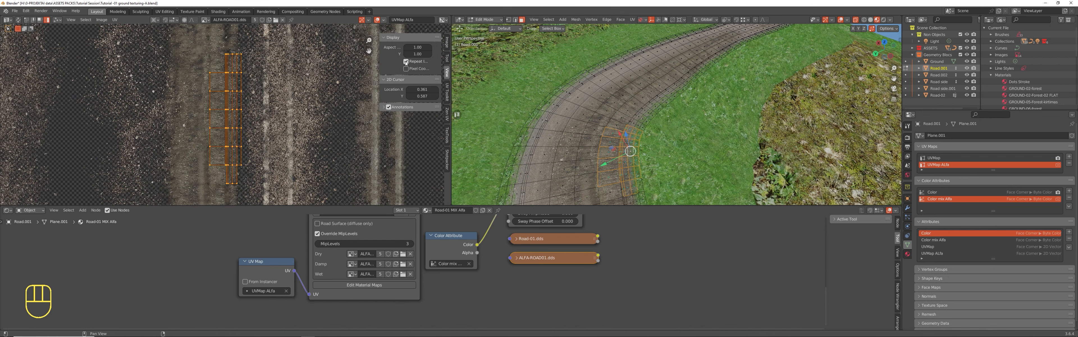
{"action": "left_click", "coordinate": [406, 62]}
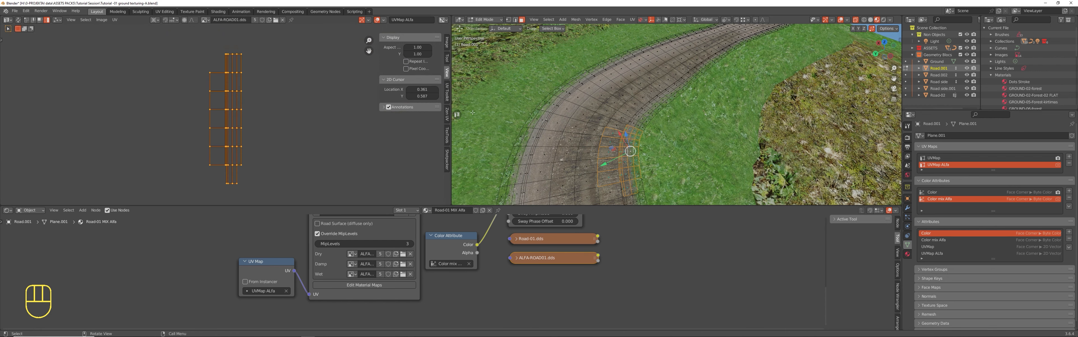
- Clear the face selection and circle-select the road faces across the full width of the next bend
{"action": "middle_click_drag", "start_coordinate": [660, 122], "coordinate": [563, 155]}
{"action": "key", "text": "alt+a"}
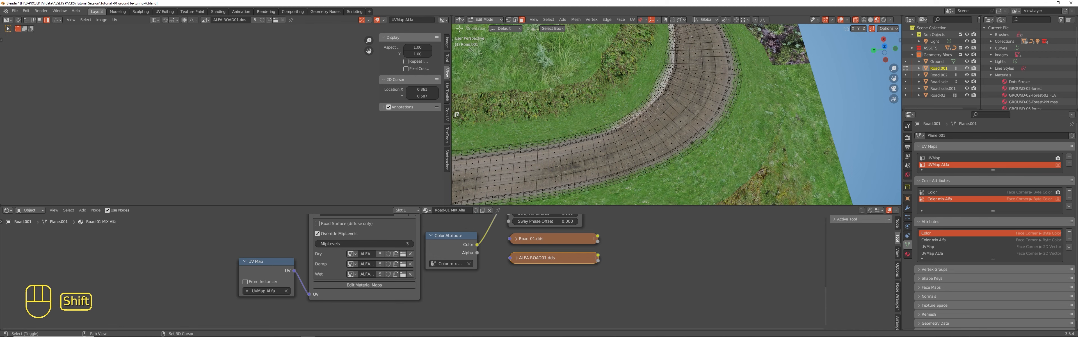
{"action": "middle_click_drag", "start_coordinate": [600, 139], "coordinate": [586, 125], "text": "shift"}
{"action": "key", "text": "c"}
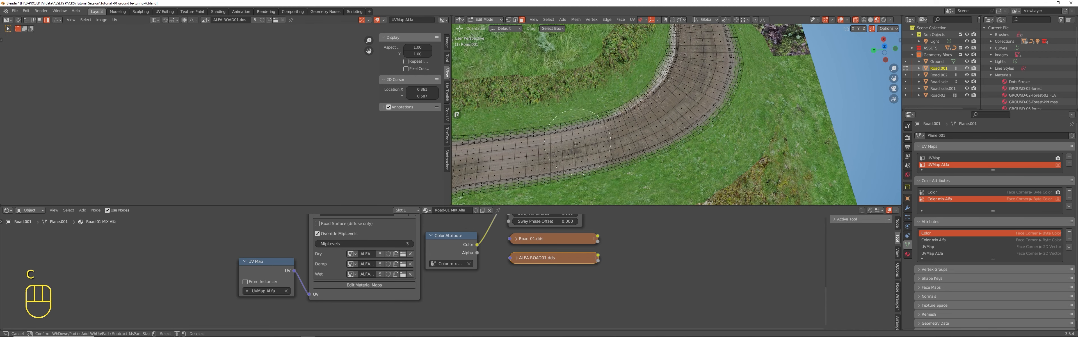
{"action": "mouse_move", "coordinate": [564, 146]}
{"action": "left_mouse_down"}
{"action": "mouse_move", "coordinate": [674, 101]}
{"action": "mouse_move", "coordinate": [655, 145]}
{"action": "left_mouse_up"}
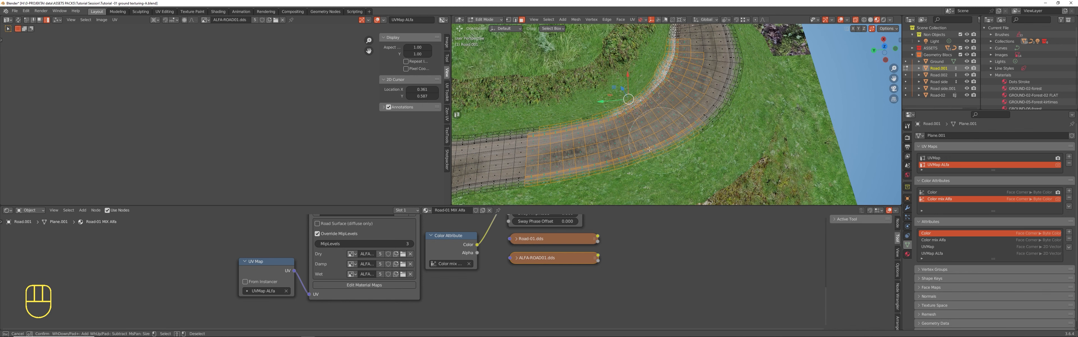
{"action": "left_click_drag", "start_coordinate": [702, 113], "coordinate": [711, 80]}
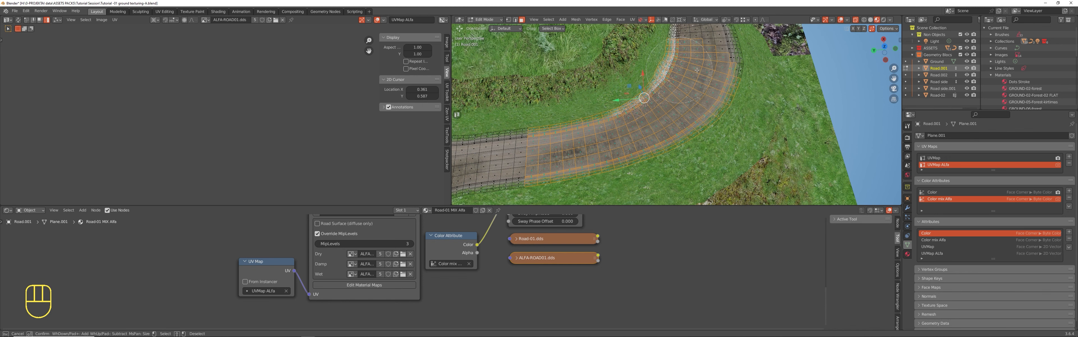
{"action": "right_click", "coordinate": [682, 71]}
- Extend the face selection along the road through the wide curve up to the start of the tight bend
{"action": "middle_click_drag", "start_coordinate": [728, 41], "coordinate": [677, 132], "text": "shift"}
{"action": "key", "text": "c"}
{"action": "left_click_drag", "start_coordinate": [675, 132], "coordinate": [644, 109]}
{"action": "right_click", "coordinate": [640, 113]}
{"action": "scroll", "coordinate": [640, 114], "scroll_direction": "down", "scroll_amount": 2}
{"action": "scroll", "coordinate": [640, 115], "scroll_direction": "down", "scroll_amount": 2}
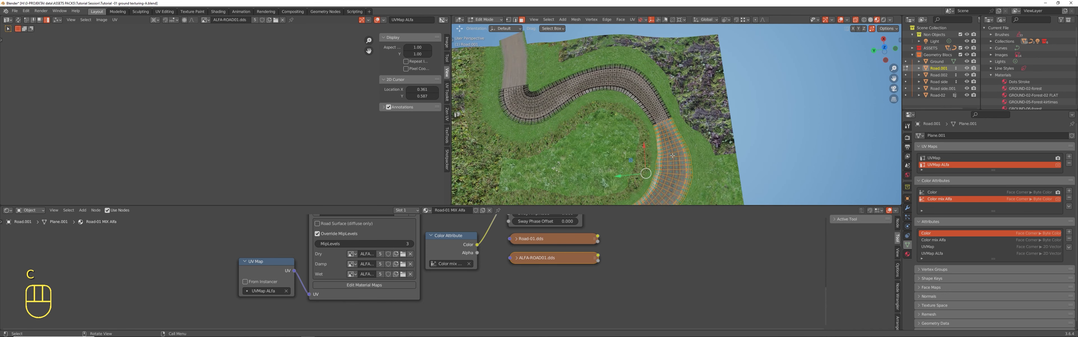
{"action": "key", "text": "c"}
{"action": "mouse_move", "coordinate": [679, 159]}
{"action": "left_mouse_down"}
{"action": "mouse_move", "coordinate": [665, 113]}
{"action": "mouse_move", "coordinate": [604, 87]}
{"action": "left_mouse_up"}
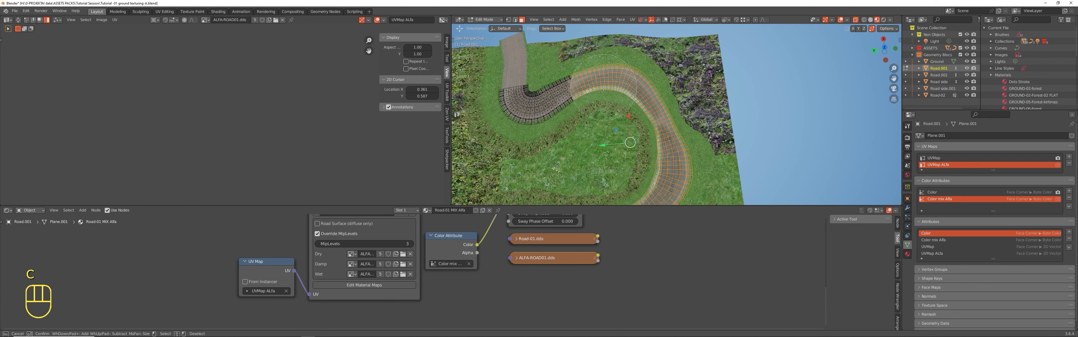
{"action": "right_click", "coordinate": [604, 93]}
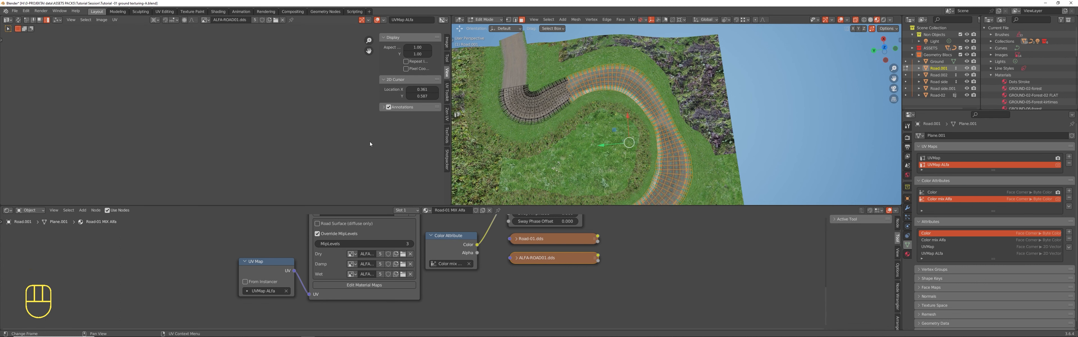
- Frame all UVs of the selected road faces, move them over another part of the road texture, and return to Object Mode
{"action": "key", "text": "a"}
{"action": "key", "text": "KP_Decimal"}
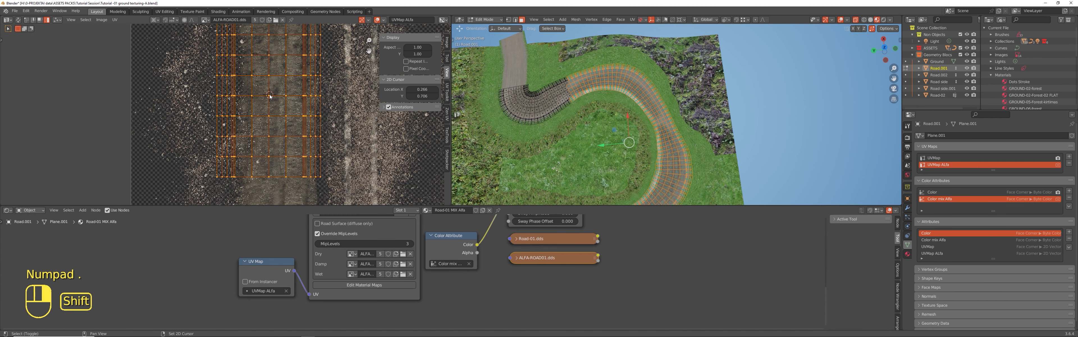
{"action": "right_click", "coordinate": [270, 96]}
{"action": "left_click", "coordinate": [270, 96]}
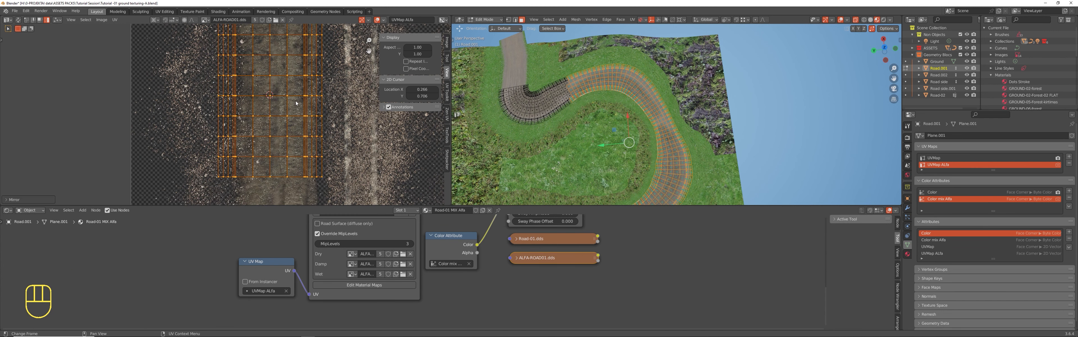
{"action": "key", "text": "g"}
{"action": "left_click", "coordinate": [288, 126]}
{"action": "scroll", "coordinate": [288, 126], "scroll_direction": "down", "scroll_amount": 3}
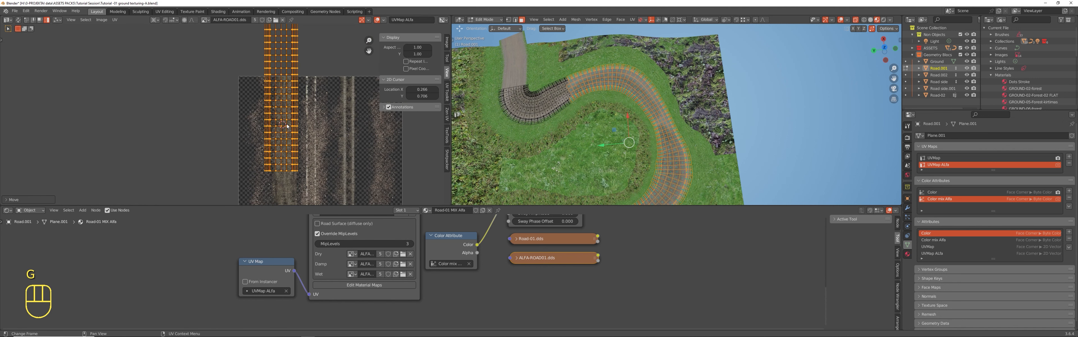
{"action": "key", "text": "g"}
{"action": "key", "text": "Tab"}
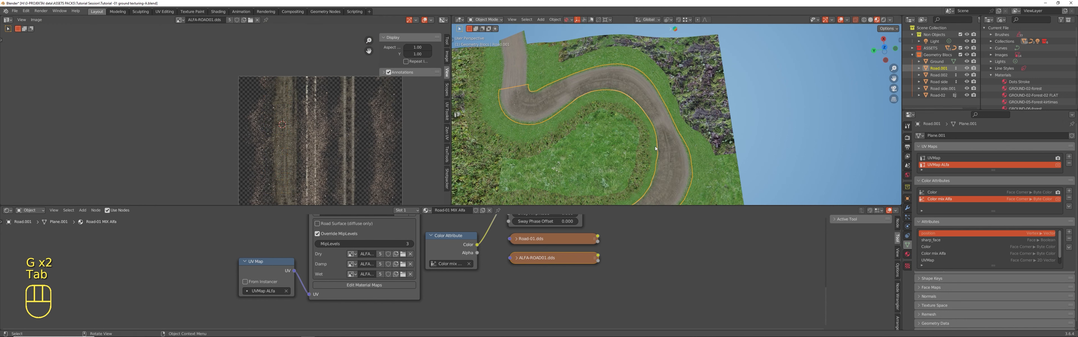
- Switch Road.001 to Vertex Paint mode and set the brush strength to 1.000
{"action": "scroll", "coordinate": [669, 125], "scroll_direction": "up", "scroll_amount": 5}
{"action": "scroll", "coordinate": [643, 105], "scroll_direction": "up", "scroll_amount": 2}
{"action": "key", "text": "Tab"}
{"action": "key", "text": "Tab"}
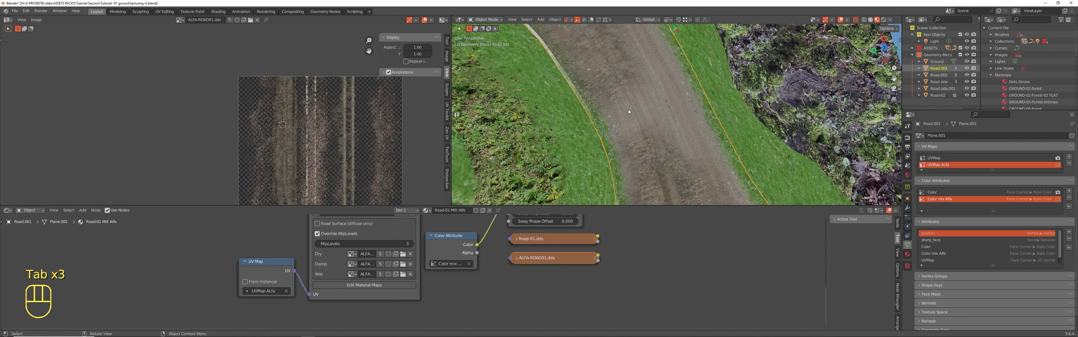
{"action": "key", "text": "ctrl+Tab"}
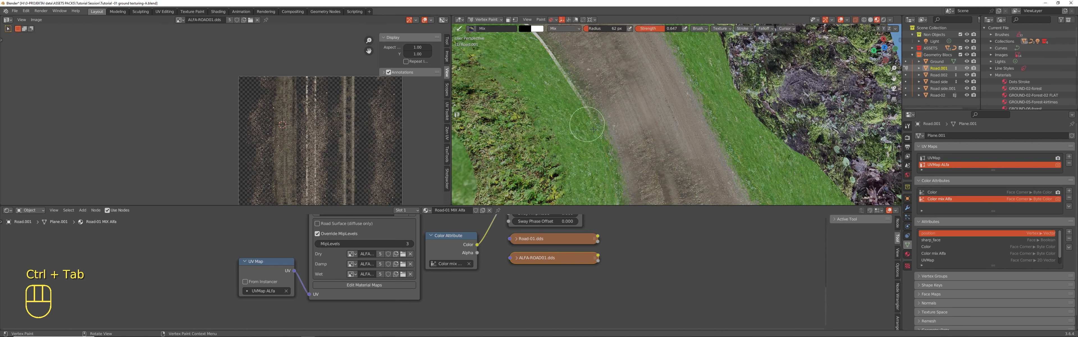
{"action": "mouse_move", "coordinate": [643, 88]}
{"action": "left_mouse_down"}
{"action": "mouse_move", "coordinate": [619, 98]}
{"action": "mouse_move", "coordinate": [631, 95]}
{"action": "left_mouse_up"}
{"action": "scroll", "coordinate": [631, 96], "scroll_direction": "down", "scroll_amount": 2}
{"action": "mouse_move", "coordinate": [507, 145]}
{"action": "middle_mouse_down"}
{"action": "mouse_move", "coordinate": [649, 151]}
{"action": "mouse_move", "coordinate": [670, 87]}
{"action": "middle_mouse_up"}
{"action": "scroll", "coordinate": [649, 138], "scroll_direction": "up", "scroll_amount": 3}
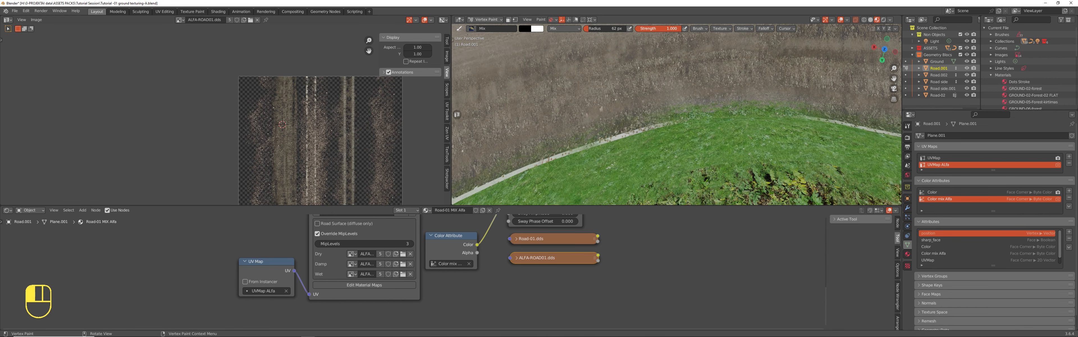
- Shrink the brush to 39 px, swap its color to white, and paint over the pale line on the bend's inner edge
{"action": "key", "text": "bracketleft"}
{"action": "key", "text": "bracketleft"}
{"action": "key", "text": "bracketleft"}
{"action": "key", "text": "bracketleft"}
{"action": "key", "text": "x"}
{"action": "mouse_move", "coordinate": [673, 124]}
{"action": "left_mouse_down"}
{"action": "mouse_move", "coordinate": [509, 175]}
{"action": "mouse_move", "coordinate": [565, 152]}
{"action": "left_mouse_up"}
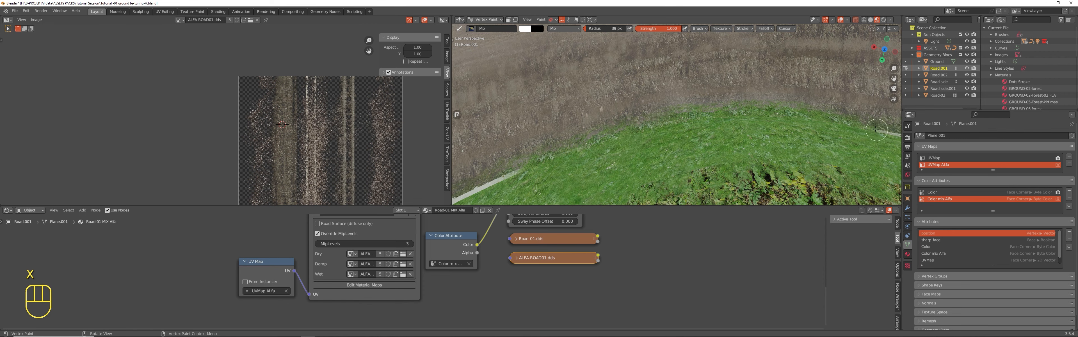
- Continue painting white over the remaining pale line between the road and the grass around the inner side of the wide curve
{"action": "mouse_move", "coordinate": [812, 121]}
{"action": "middle_mouse_down"}
{"action": "mouse_move", "coordinate": [589, 117]}
{"action": "mouse_move", "coordinate": [634, 122]}
{"action": "middle_mouse_up"}
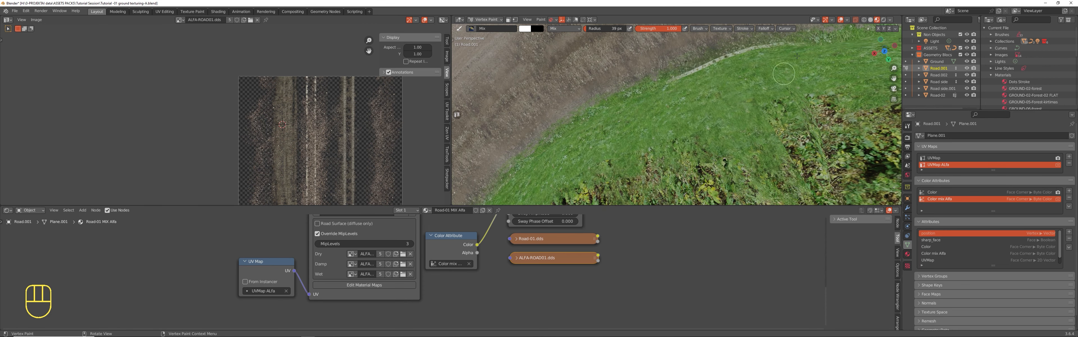
{"action": "mouse_move", "coordinate": [797, 39]}
{"action": "left_mouse_down"}
{"action": "mouse_move", "coordinate": [711, 57]}
{"action": "mouse_move", "coordinate": [750, 57]}
{"action": "mouse_move", "coordinate": [686, 80]}
{"action": "left_mouse_up"}
{"action": "middle_click_drag", "start_coordinate": [704, 83], "coordinate": [719, 121]}
{"action": "left_click_drag", "start_coordinate": [687, 127], "coordinate": [620, 134]}
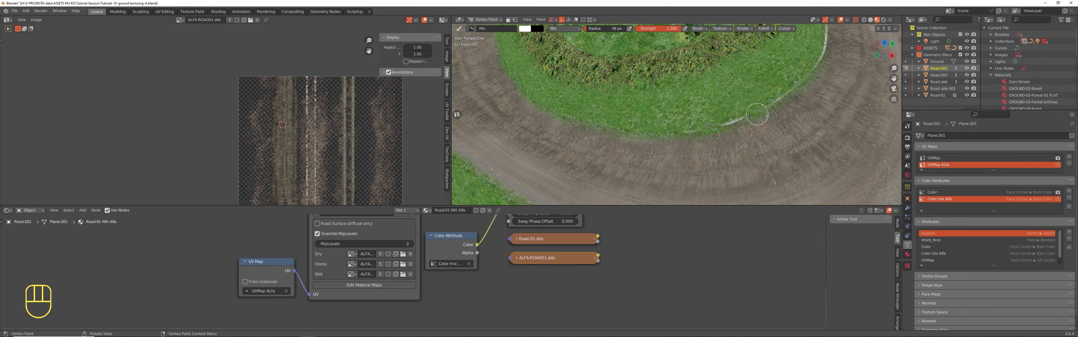
{"action": "middle_click_drag", "start_coordinate": [797, 80], "coordinate": [748, 77]}
{"action": "left_click_drag", "start_coordinate": [746, 76], "coordinate": [646, 119]}
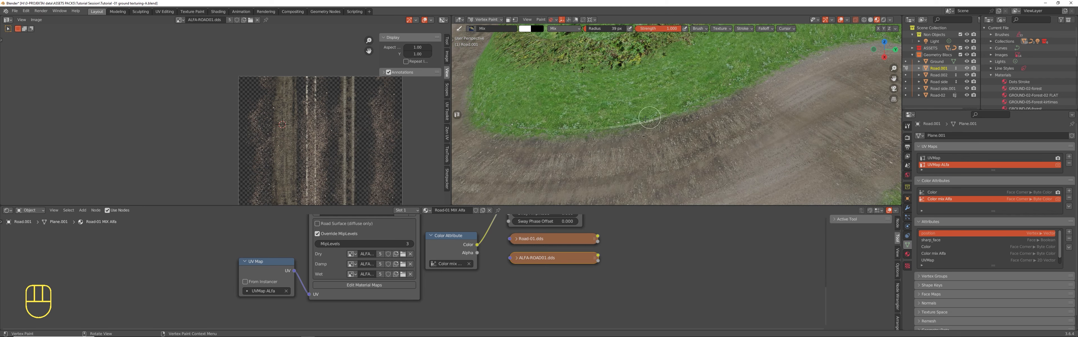
- Paint white over the pale edge line at the tip of the grass on the inside of the next bend
{"action": "scroll", "coordinate": [686, 105], "scroll_direction": "down", "scroll_amount": 5}
{"action": "mouse_move", "coordinate": [646, 101]}
{"action": "middle_mouse_down"}
{"action": "mouse_move", "coordinate": [679, 102]}
{"action": "mouse_move", "coordinate": [657, 107]}
{"action": "middle_mouse_up"}
{"action": "scroll", "coordinate": [656, 108], "scroll_direction": "up", "scroll_amount": 4}
{"action": "left_click_drag", "start_coordinate": [610, 86], "coordinate": [622, 85]}
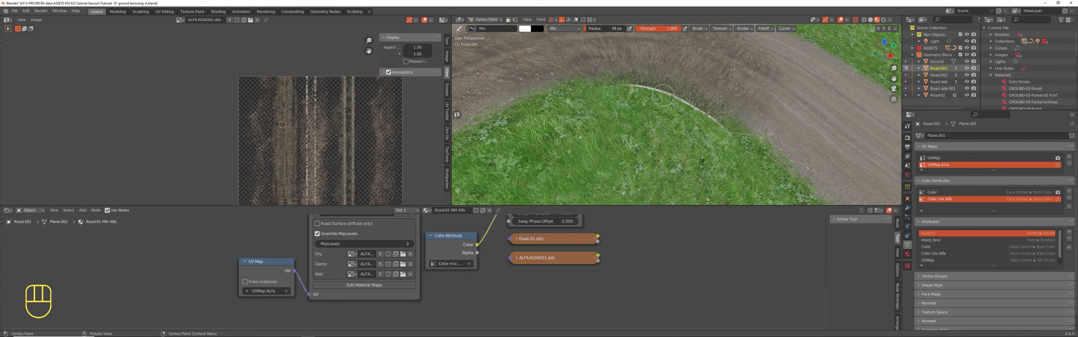
{"action": "left_click_drag", "start_coordinate": [656, 91], "coordinate": [673, 101]}
{"action": "scroll", "coordinate": [698, 118], "scroll_direction": "down", "scroll_amount": 4}
{"action": "middle_click_drag", "start_coordinate": [698, 117], "coordinate": [662, 148]}
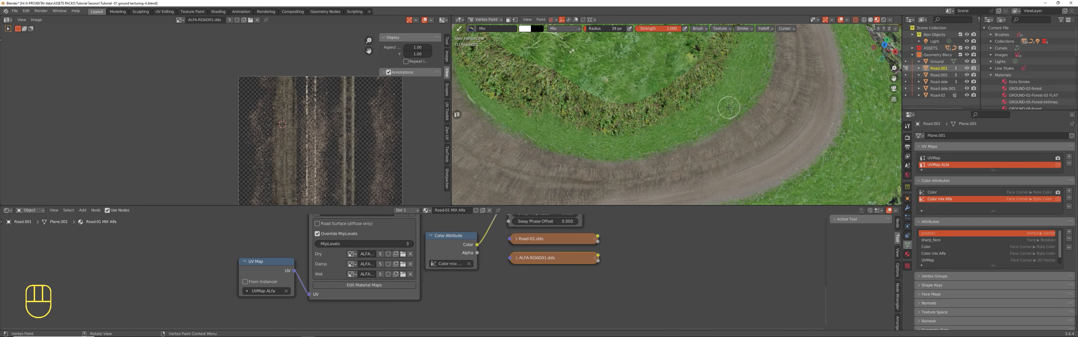
- Swap the brush color to black, enlarge its radius to 57 px, and set the strength to 0.228
{"action": "middle_click_drag", "start_coordinate": [776, 140], "coordinate": [765, 142]}
{"action": "middle_click_drag", "start_coordinate": [765, 142], "coordinate": [762, 120], "text": "shift"}
{"action": "scroll", "coordinate": [762, 119], "scroll_direction": "up", "scroll_amount": 3}
{"action": "scroll", "coordinate": [717, 106], "scroll_direction": "down", "scroll_amount": 2}
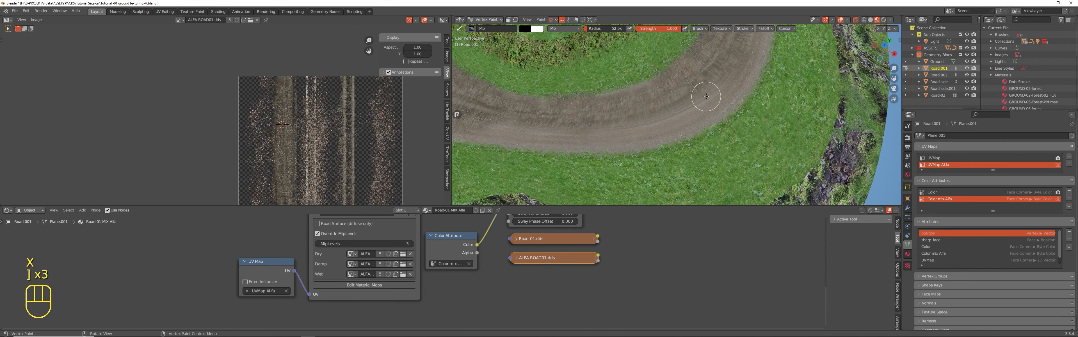
{"action": "left_click_drag", "start_coordinate": [672, 26], "coordinate": [641, 27]}
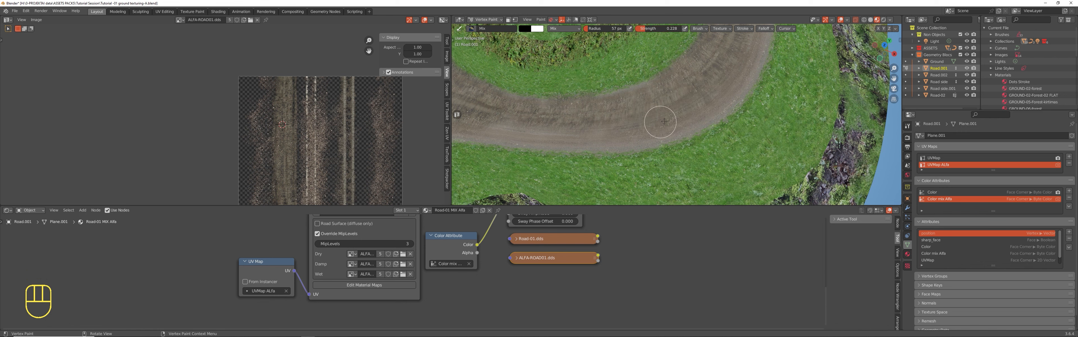
- In a maximized viewport, paint out the leftover pale edges of the bend with a 40 px brush in the secondary color, raising its strength
{"action": "mouse_move", "coordinate": [585, 120]}
{"action": "middle_mouse_down"}
{"action": "mouse_move", "coordinate": [675, 110]}
{"action": "mouse_move", "coordinate": [638, 72]}
{"action": "mouse_move", "coordinate": [704, 95]}
{"action": "mouse_move", "coordinate": [638, 134]}
{"action": "mouse_move", "coordinate": [754, 193]}
{"action": "mouse_move", "coordinate": [737, 131]}
{"action": "middle_mouse_up"}
{"action": "key", "text": "ctrl+space"}
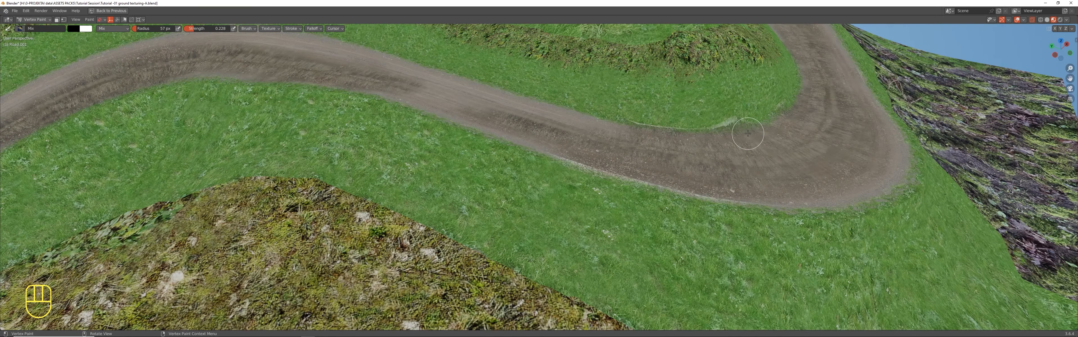
{"action": "key", "text": "bracketleft"}
{"action": "key", "text": "bracketleft"}
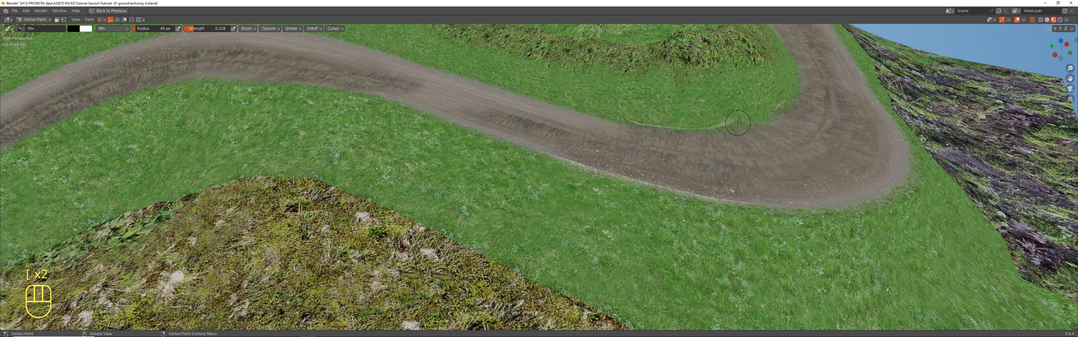
{"action": "left_click_drag", "start_coordinate": [746, 125], "coordinate": [626, 122], "text": "ctrl"}
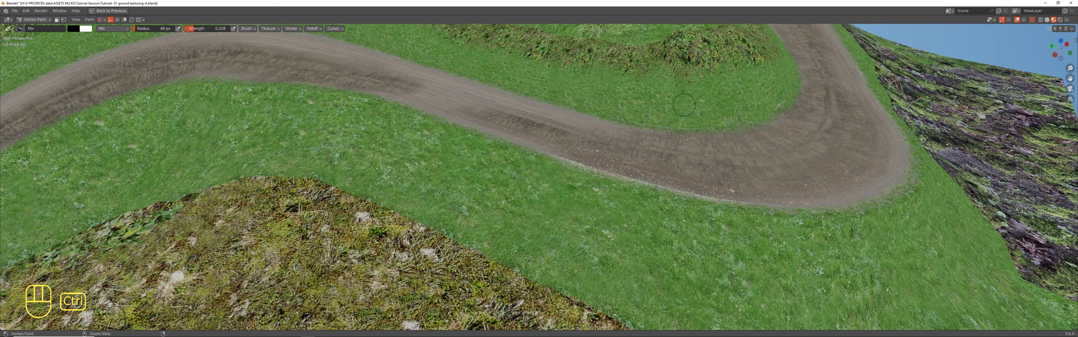
{"action": "left_click_drag", "start_coordinate": [192, 32], "coordinate": [221, 30]}
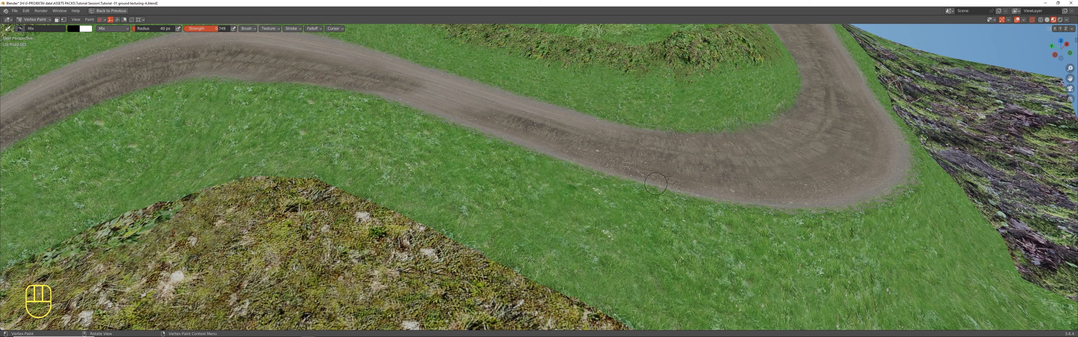
- Check the painted road edges around the bends from several angles and save the file
{"action": "scroll", "coordinate": [664, 179], "scroll_direction": "down", "scroll_amount": 5}
{"action": "middle_click_drag", "start_coordinate": [554, 155], "coordinate": [558, 143], "text": "shift"}
{"action": "middle_click_drag", "start_coordinate": [557, 143], "coordinate": [576, 181]}
{"action": "scroll", "coordinate": [586, 167], "scroll_direction": "up", "scroll_amount": 5}
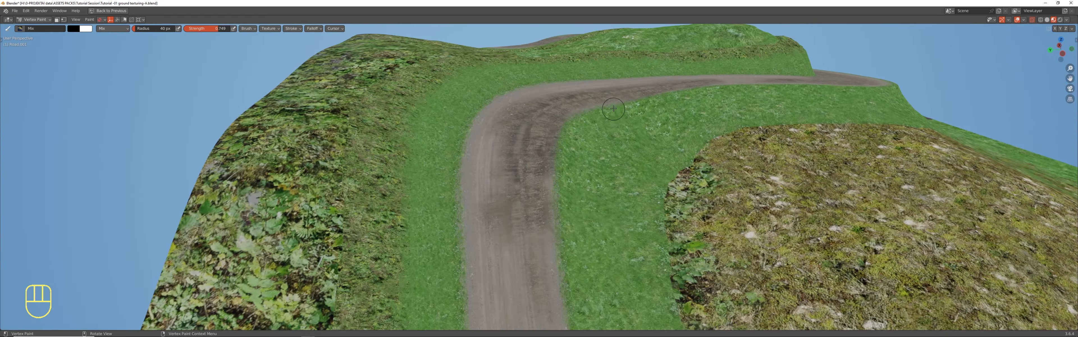
{"action": "scroll", "coordinate": [614, 109], "scroll_direction": "down", "scroll_amount": 4}
{"action": "mouse_move", "coordinate": [613, 109]}
{"action": "middle_mouse_down"}
{"action": "mouse_move", "coordinate": [645, 142]}
{"action": "mouse_move", "coordinate": [542, 151]}
{"action": "middle_mouse_up"}
{"action": "scroll", "coordinate": [542, 151], "scroll_direction": "up", "scroll_amount": 6}
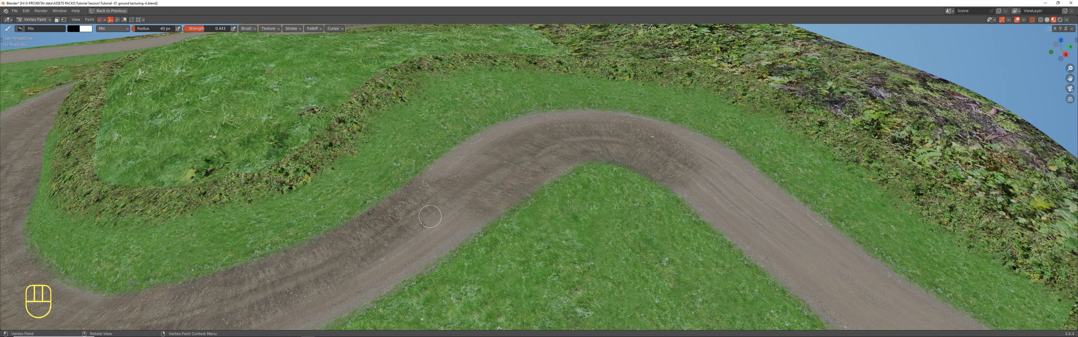
{"action": "scroll", "coordinate": [469, 214], "scroll_direction": "down", "scroll_amount": 6}
{"action": "middle_click_drag", "start_coordinate": [494, 175], "coordinate": [564, 137]}
{"action": "scroll", "coordinate": [684, 118], "scroll_direction": "down", "scroll_amount": 5}
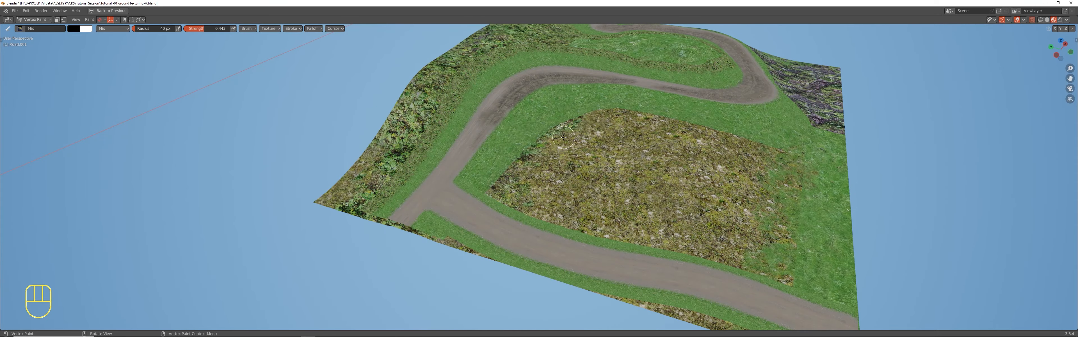
{"action": "key", "text": "ctrl+s"}
- Examine the road junction and the overall blend of the road with the surrounding terrain
{"action": "scroll", "coordinate": [461, 197], "scroll_direction": "up", "scroll_amount": 5}
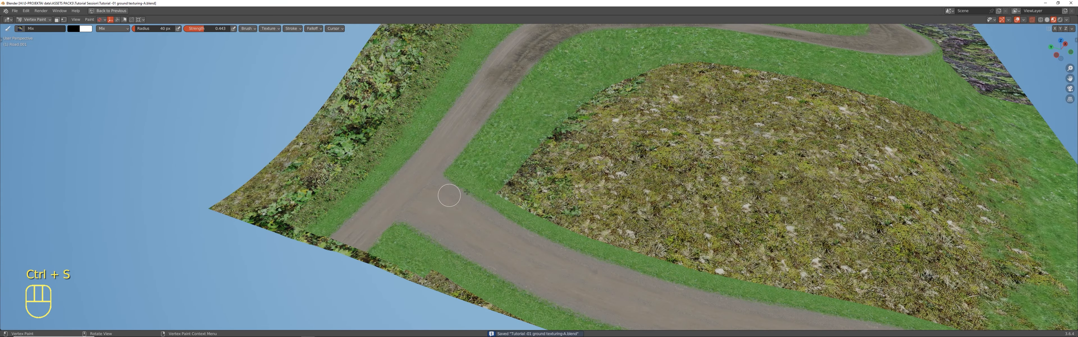
{"action": "scroll", "coordinate": [433, 192], "scroll_direction": "down", "scroll_amount": 2}
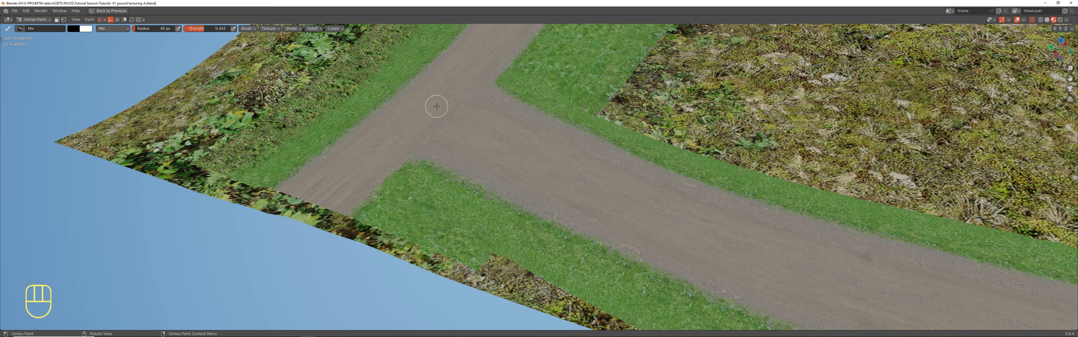
{"action": "middle_click_drag", "start_coordinate": [473, 93], "coordinate": [507, 154]}
{"action": "scroll", "coordinate": [537, 120], "scroll_direction": "down", "scroll_amount": 2}
{"action": "middle_click_drag", "start_coordinate": [609, 96], "coordinate": [593, 153]}
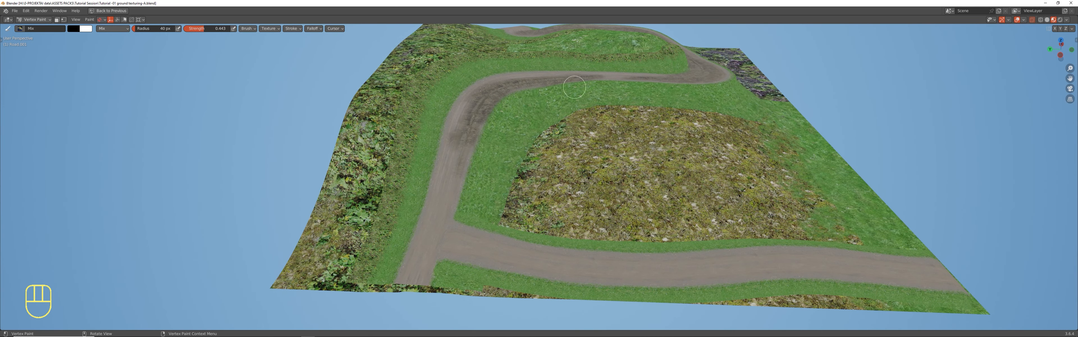
{"action": "middle_click_drag", "start_coordinate": [577, 177], "coordinate": [550, 113]}
{"action": "middle_click_drag", "start_coordinate": [519, 133], "coordinate": [573, 122]}
- Return to Object Mode, select the ground terrain instead of the road, and enter Edit Mode on it
{"action": "key", "text": "ctrl+Tab"}
{"action": "left_click", "coordinate": [528, 122]}
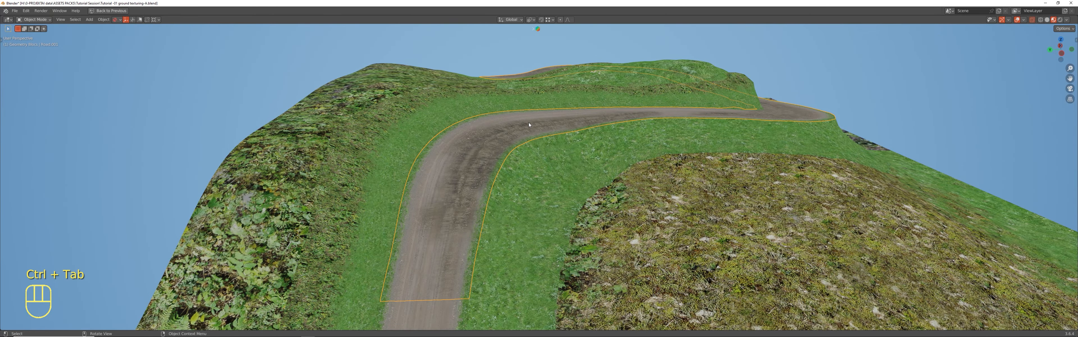
{"action": "scroll", "coordinate": [592, 176], "scroll_direction": "down", "scroll_amount": 4}
{"action": "middle_click_drag", "start_coordinate": [594, 178], "coordinate": [621, 188]}
{"action": "key", "text": "alt+a"}
{"action": "left_click", "coordinate": [585, 196]}
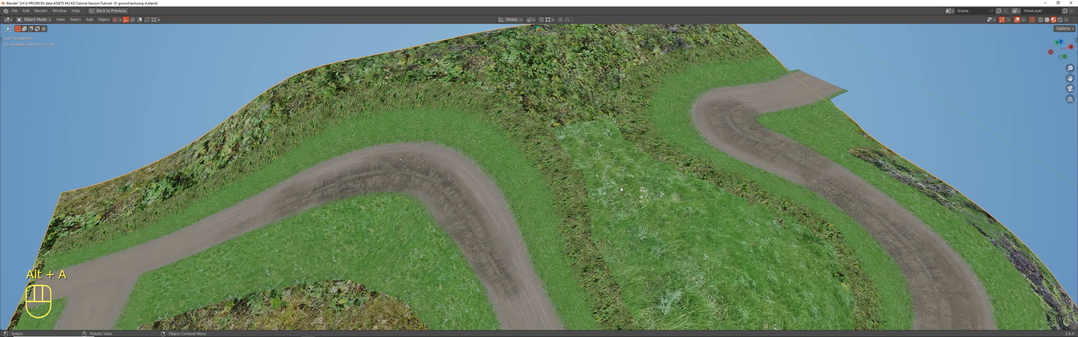
{"action": "key", "text": "Tab"}
{"action": "key", "text": "Tab"}
{"action": "scroll", "coordinate": [597, 149], "scroll_direction": "down", "scroll_amount": 3}
{"action": "key", "text": "Tab"}
- Clear the face selection and circle-select the ground faces of the grassy area enclosed by the road's loop, extending under the road
{"action": "middle_click_drag", "start_coordinate": [597, 148], "coordinate": [593, 176]}
{"action": "scroll", "coordinate": [576, 159], "scroll_direction": "down", "scroll_amount": 2}
{"action": "key", "text": "alt+a"}
{"action": "scroll", "coordinate": [580, 211], "scroll_direction": "up", "scroll_amount": 5}
{"action": "scroll", "coordinate": [573, 160], "scroll_direction": "down", "scroll_amount": 2}
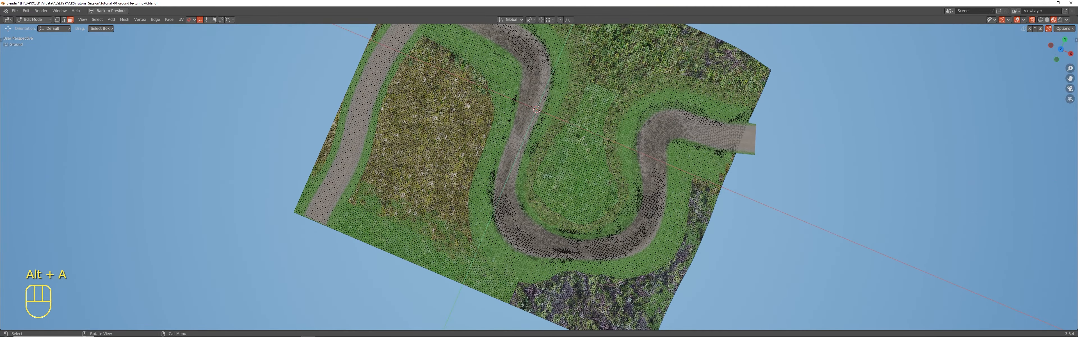
{"action": "key", "text": "c"}
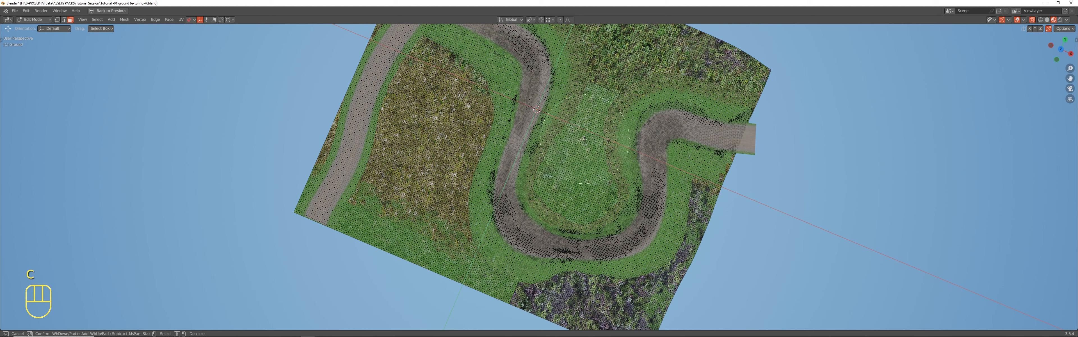
{"action": "mouse_move", "coordinate": [581, 118]}
{"action": "left_mouse_down"}
{"action": "mouse_move", "coordinate": [548, 196]}
{"action": "mouse_move", "coordinate": [615, 227]}
{"action": "mouse_move", "coordinate": [633, 151]}
{"action": "mouse_move", "coordinate": [576, 221]}
{"action": "mouse_move", "coordinate": [536, 197]}
{"action": "mouse_move", "coordinate": [550, 114]}
{"action": "mouse_move", "coordinate": [605, 117]}
{"action": "mouse_move", "coordinate": [641, 134]}
{"action": "mouse_move", "coordinate": [651, 180]}
{"action": "mouse_move", "coordinate": [620, 201]}
{"action": "left_mouse_up"}
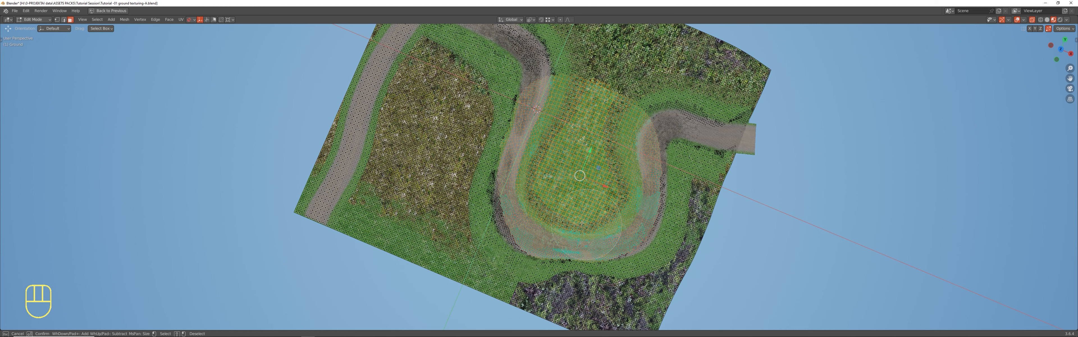
{"action": "right_click", "coordinate": [536, 216]}
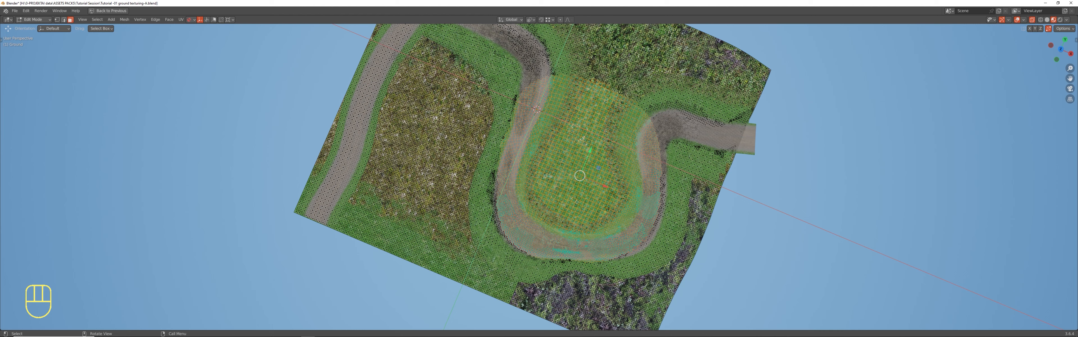
- Separate the selected ground faces into their own object and select that new piece in Object Mode
{"action": "key", "text": "p"}
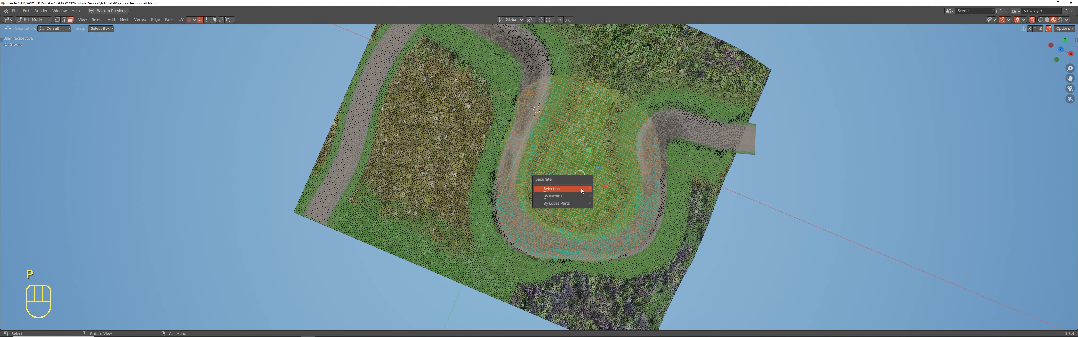
{"action": "left_click", "coordinate": [582, 190]}
{"action": "key", "text": "Tab"}
{"action": "middle_click_drag", "start_coordinate": [582, 191], "coordinate": [557, 126]}
{"action": "scroll", "coordinate": [543, 125], "scroll_direction": "up", "scroll_amount": 5}
{"action": "scroll", "coordinate": [542, 125], "scroll_direction": "down", "scroll_amount": 5}
{"action": "left_click", "coordinate": [556, 124]}
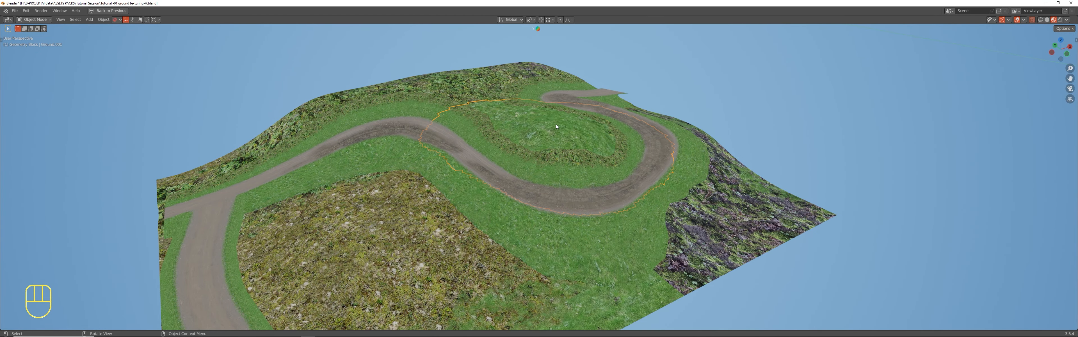
- Check the separated ground piece's faces and texture in the UV Editor, and return to Object Mode in the maximized viewport
{"action": "key", "text": "Tab"}
{"action": "key", "text": "a"}
{"action": "key", "text": "ctrl+space"}
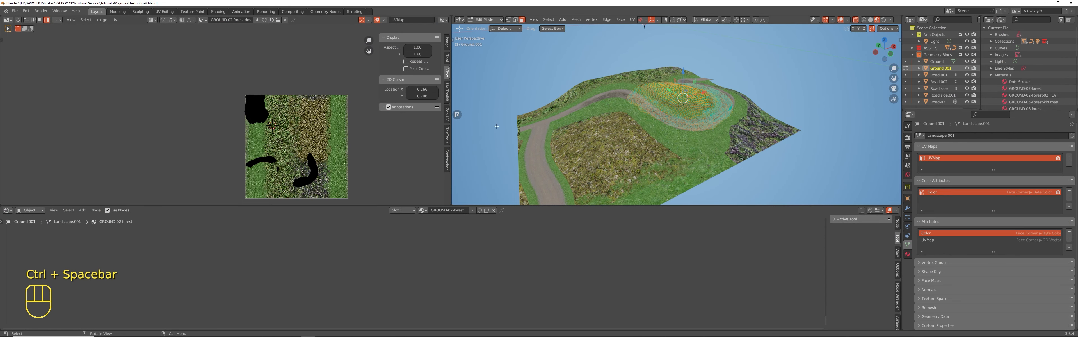
{"action": "key", "text": "Tab"}
{"action": "middle_click_drag", "start_coordinate": [673, 118], "coordinate": [624, 97]}
{"action": "key", "text": "ctrl+space"}
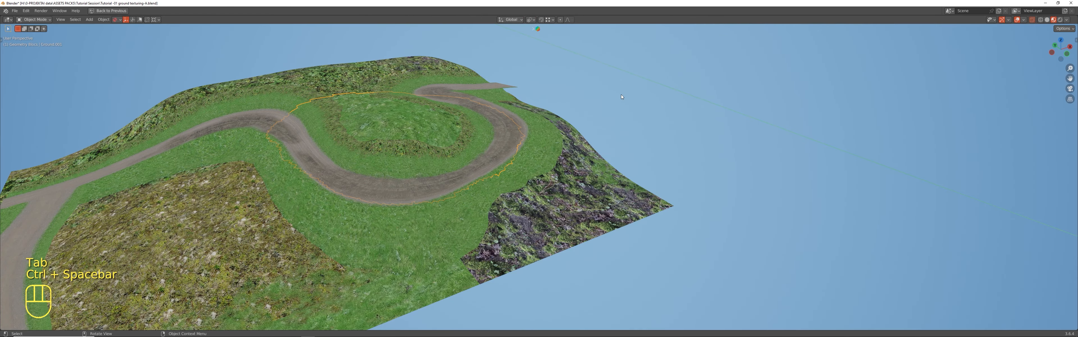
- Select all faces of the separated ground piece in Edit Mode and examine its UV layout over the ground texture
{"action": "key", "text": "Tab"}
{"action": "key", "text": "Tab"}
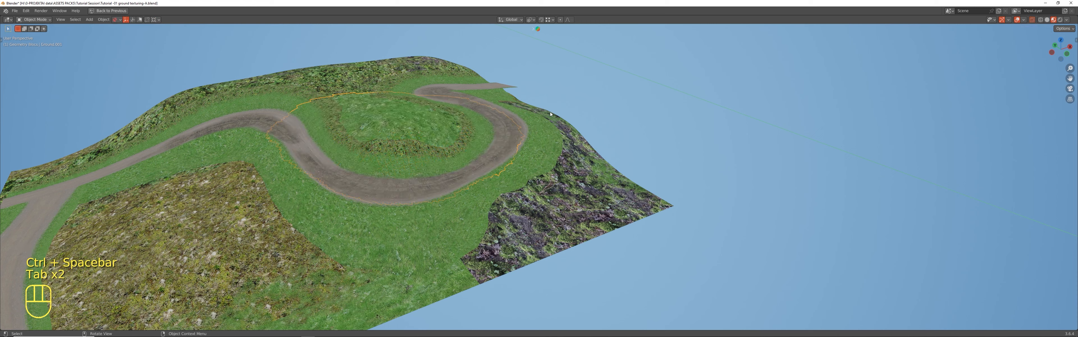
{"action": "key", "text": "ctrl+space"}
{"action": "key", "text": "Tab"}
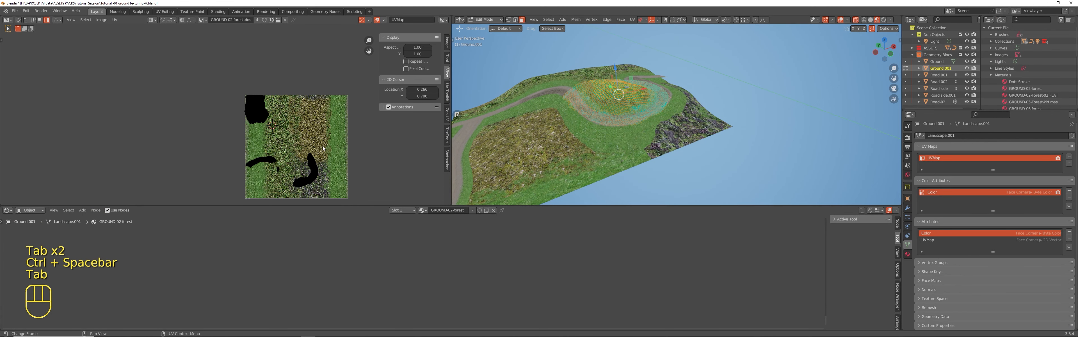
{"action": "key", "text": "a"}
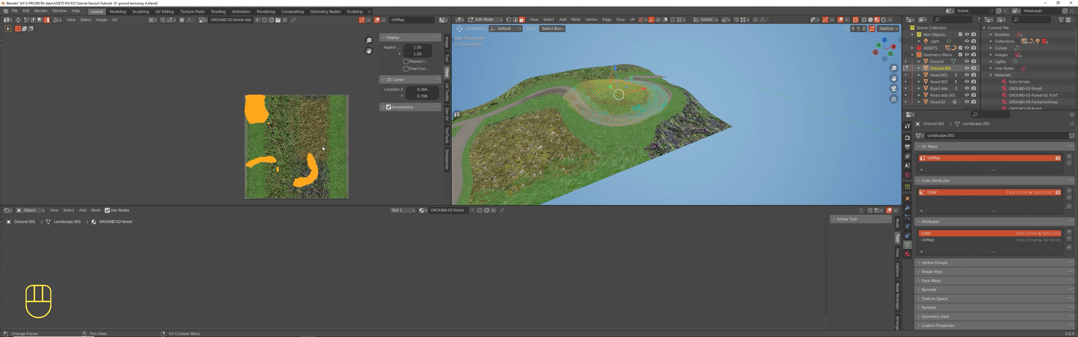
{"action": "key", "text": "grave"}
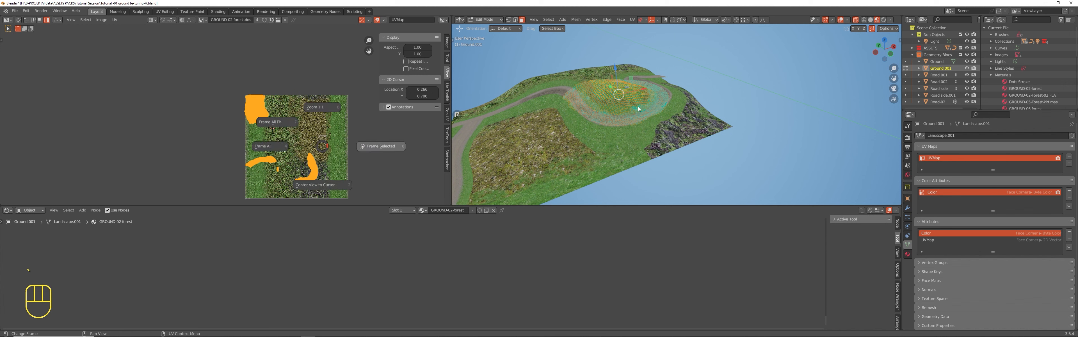
{"action": "right_click", "coordinate": [353, 133]}
{"action": "right_click", "coordinate": [353, 133]}
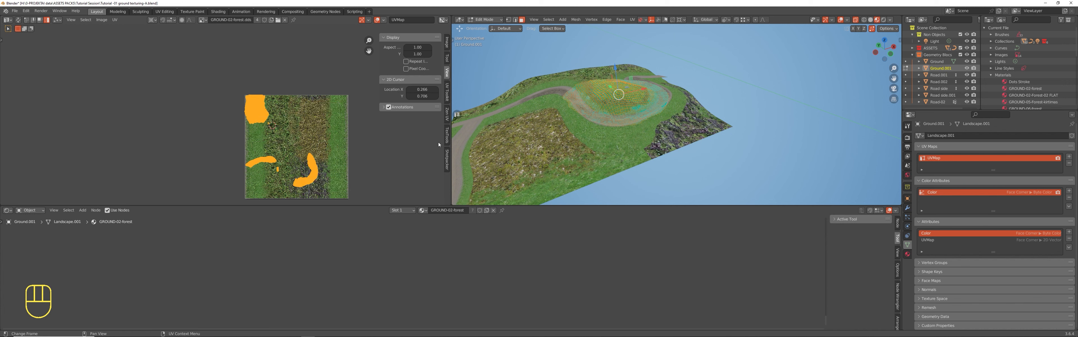
{"action": "scroll", "coordinate": [522, 125], "scroll_direction": "down", "scroll_amount": 2}
{"action": "scroll", "coordinate": [603, 96], "scroll_direction": "up", "scroll_amount": 2}
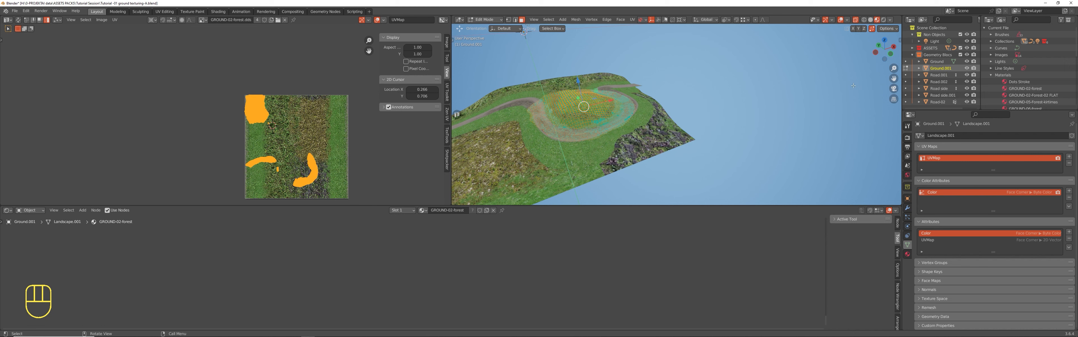
- Return to Object Mode and store a front view of the texture sample planes in the first view bookmark slot
{"action": "key", "text": "n"}
{"action": "left_click", "coordinate": [836, 146]}
{"action": "key", "text": "Tab"}
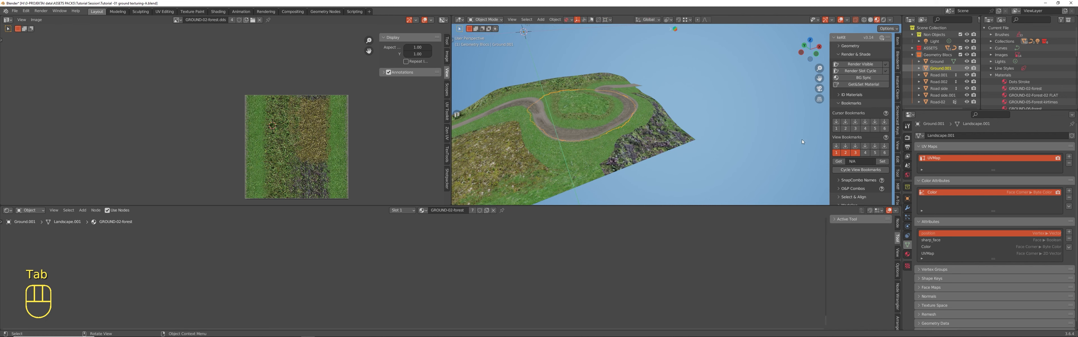
{"action": "left_click", "coordinate": [836, 152]}
{"action": "key", "text": "KP_1"}
{"action": "scroll", "coordinate": [648, 137], "scroll_direction": "up", "scroll_amount": 5}
{"action": "scroll", "coordinate": [629, 151], "scroll_direction": "up", "scroll_amount": 2}
{"action": "scroll", "coordinate": [666, 151], "scroll_direction": "down", "scroll_amount": 2}
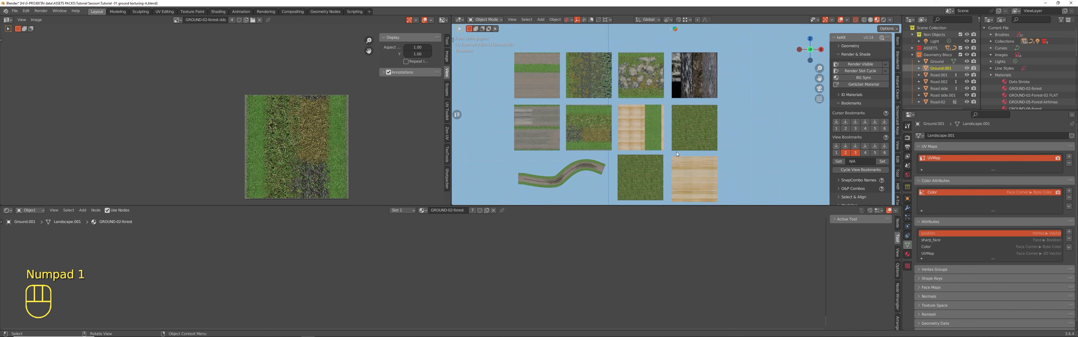
{"action": "middle_click_drag", "start_coordinate": [669, 151], "coordinate": [662, 138], "text": "shift"}
{"action": "left_click", "coordinate": [837, 145]}
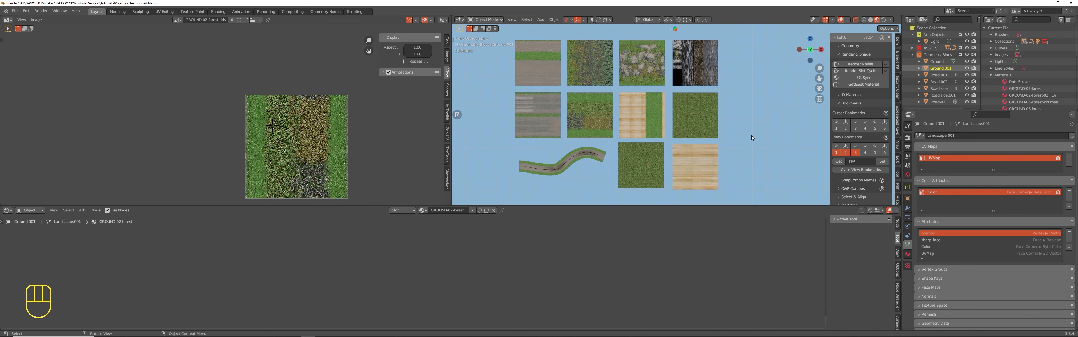
- Examine the Ground-07-forest FLAT sample plane up close and reselect the separated ground piece on the terrain
{"action": "left_click", "coordinate": [701, 122]}
{"action": "scroll", "coordinate": [701, 122], "scroll_direction": "up", "scroll_amount": 3}
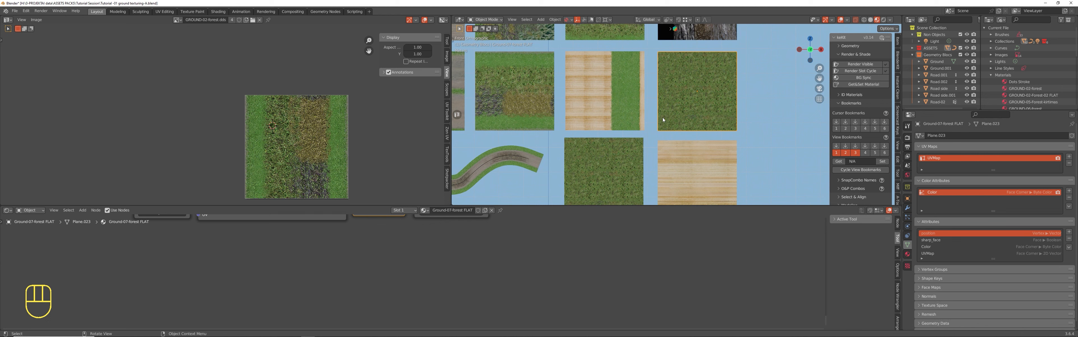
{"action": "scroll", "coordinate": [664, 119], "scroll_direction": "down", "scroll_amount": 3}
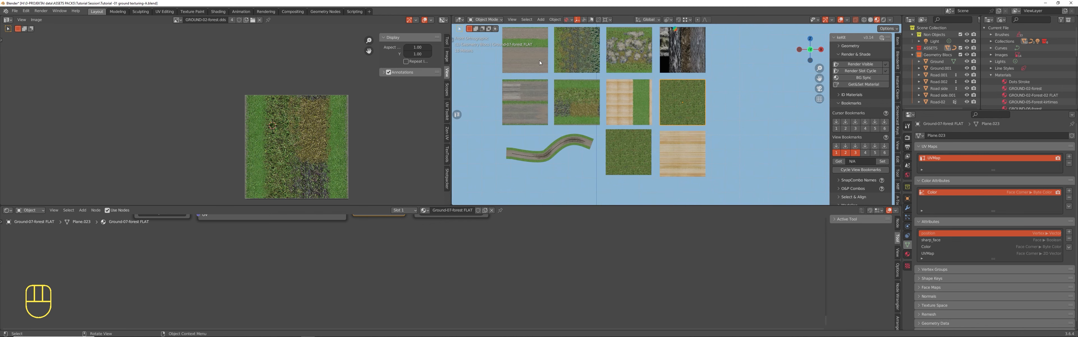
{"action": "scroll", "coordinate": [665, 113], "scroll_direction": "down", "scroll_amount": 8}
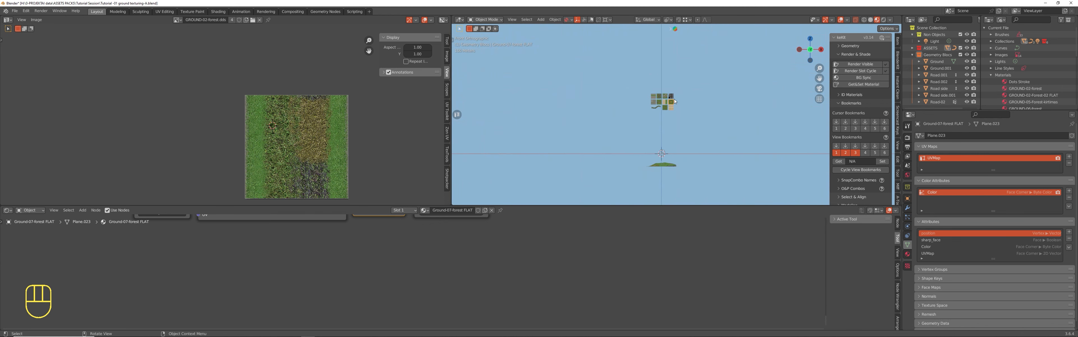
{"action": "middle_click_drag", "start_coordinate": [682, 158], "coordinate": [683, 189]}
{"action": "scroll", "coordinate": [662, 146], "scroll_direction": "up", "scroll_amount": 12}
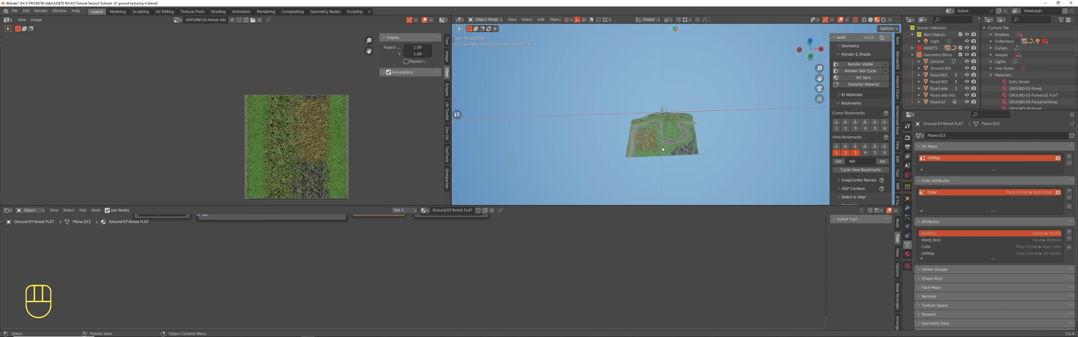
{"action": "left_click", "coordinate": [682, 128]}
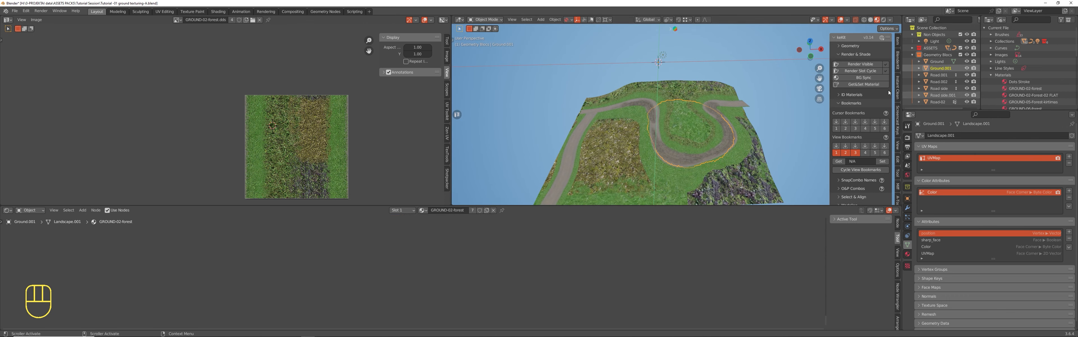
- Select the Ground-07-forest FLAT sample plane, reveal it in the outliner, and widen the outliner to read the full object names
{"action": "scroll", "coordinate": [687, 88], "scroll_direction": "down", "scroll_amount": 6}
{"action": "middle_click_drag", "start_coordinate": [687, 87], "coordinate": [663, 131], "text": "shift"}
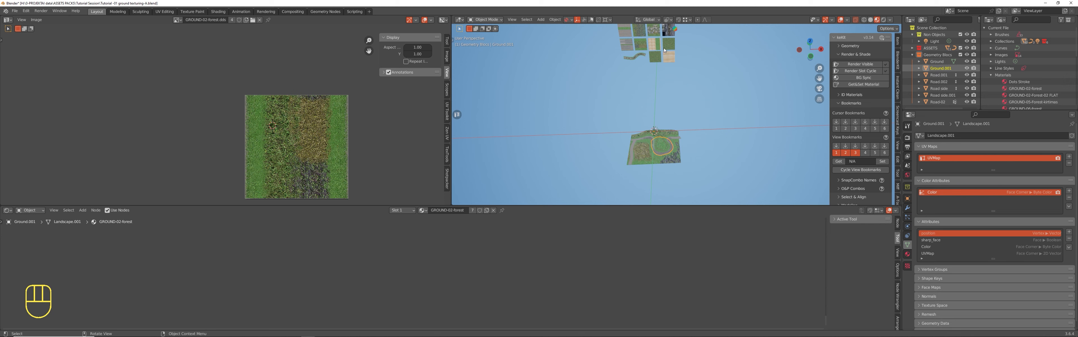
{"action": "scroll", "coordinate": [663, 52], "scroll_direction": "up", "scroll_amount": 2}
{"action": "left_click", "coordinate": [675, 48]}
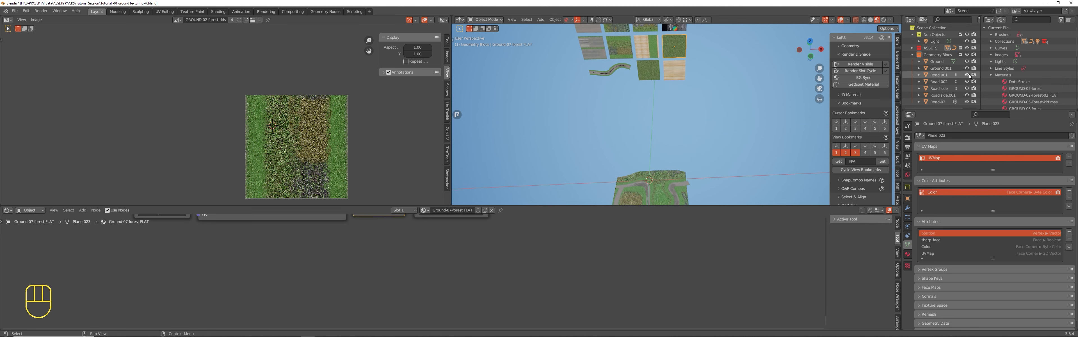
{"action": "key", "text": "KP_Decimal"}
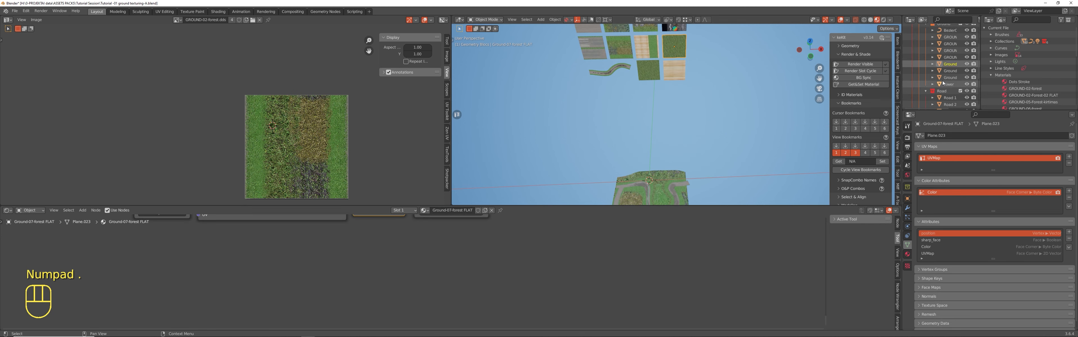
{"action": "left_click_drag", "start_coordinate": [901, 74], "coordinate": [871, 86]}
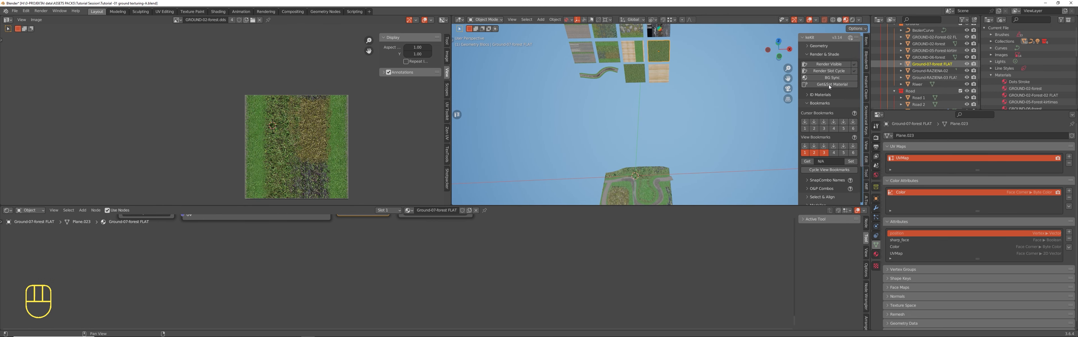
- Select the ground piece inside the road loop and assign it the GROUND-02-Forest-02 FLAT material
{"action": "scroll", "coordinate": [655, 181], "scroll_direction": "down", "scroll_amount": 4}
{"action": "left_click", "coordinate": [670, 172]}
{"action": "scroll", "coordinate": [667, 166], "scroll_direction": "up", "scroll_amount": 6}
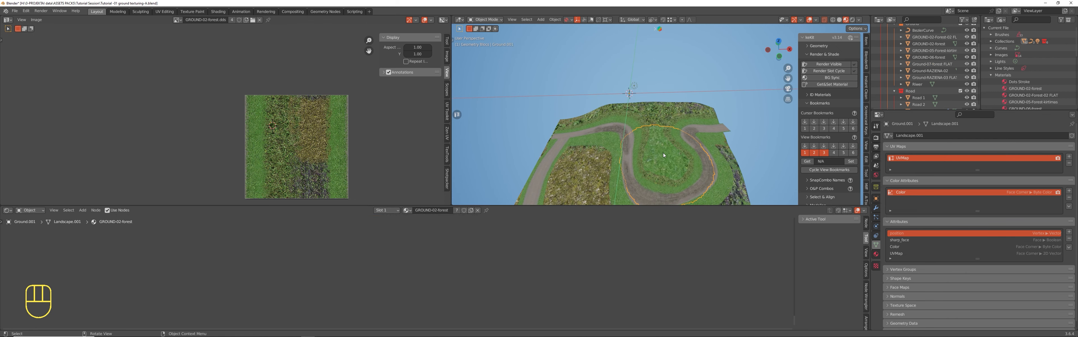
{"action": "scroll", "coordinate": [1036, 75], "scroll_direction": "down", "scroll_amount": 3}
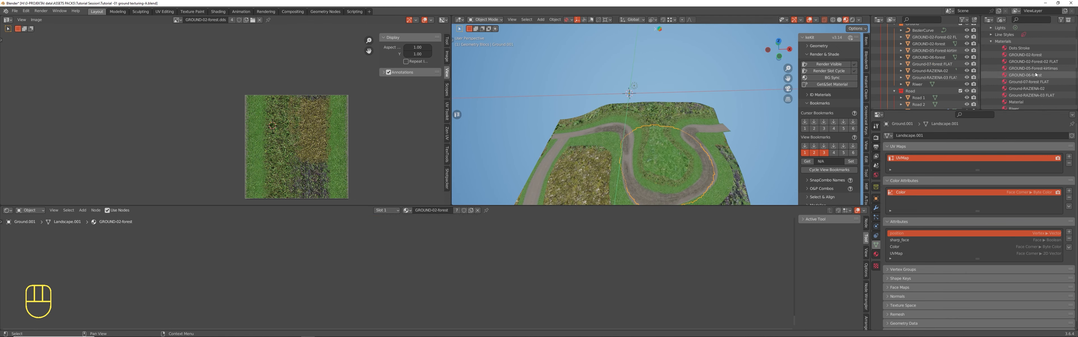
{"action": "left_click_drag", "start_coordinate": [1033, 62], "coordinate": [661, 160]}
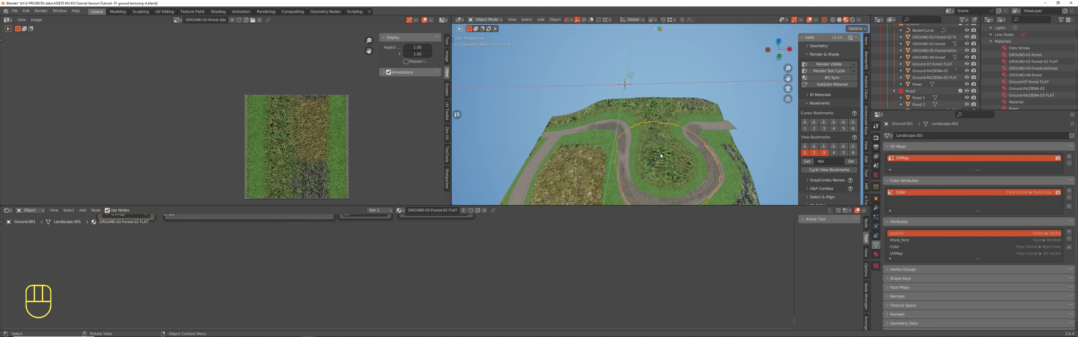
- Unwrap all faces of the ground piece inside the road loop over the forest texture
{"action": "key", "text": "Tab"}
{"action": "key", "text": "a"}
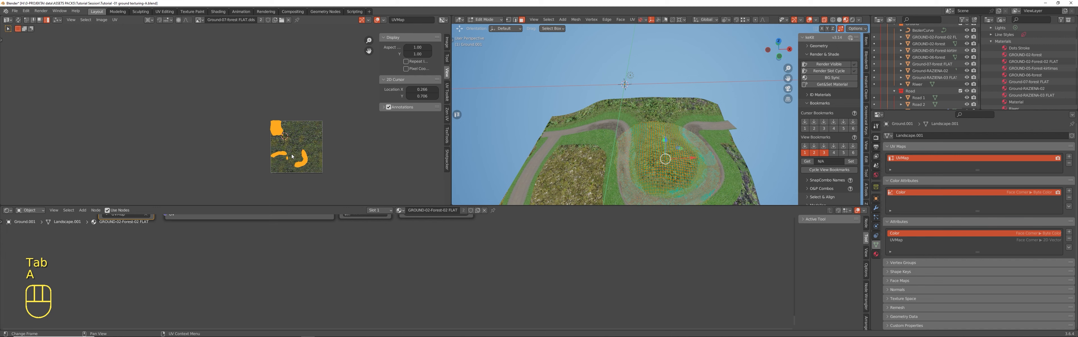
{"action": "key", "text": "u"}
{"action": "key", "text": "u"}
{"action": "scroll", "coordinate": [292, 156], "scroll_direction": "up", "scroll_amount": 9}
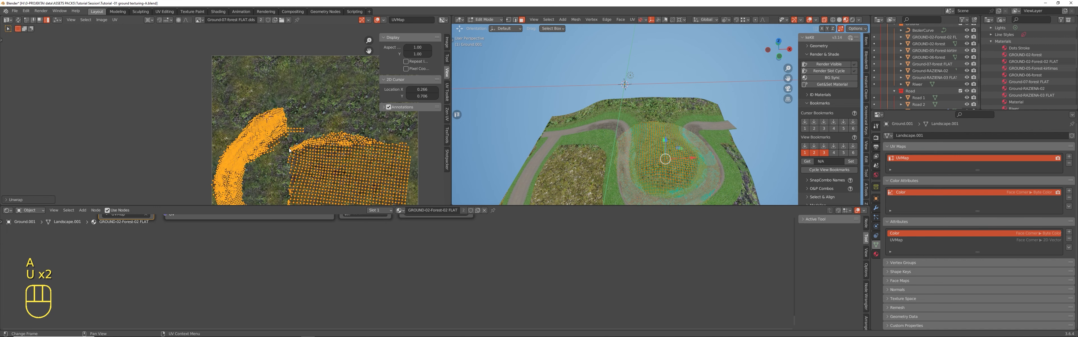
{"action": "scroll", "coordinate": [612, 127], "scroll_direction": "down", "scroll_amount": 2}
{"action": "key", "text": "KP_Decimal"}
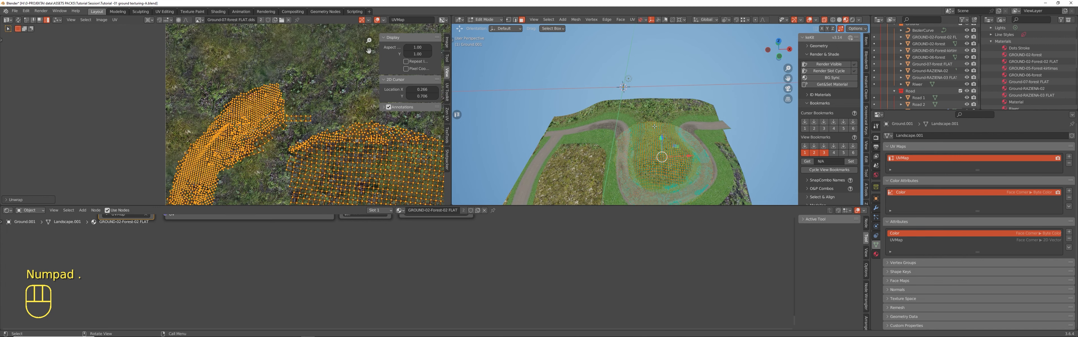
- Hide the viewport overlays and scale up the ground piece's UVs around a 2D cursor placed within the layout
{"action": "middle_click_drag", "start_coordinate": [671, 121], "coordinate": [795, 37]}
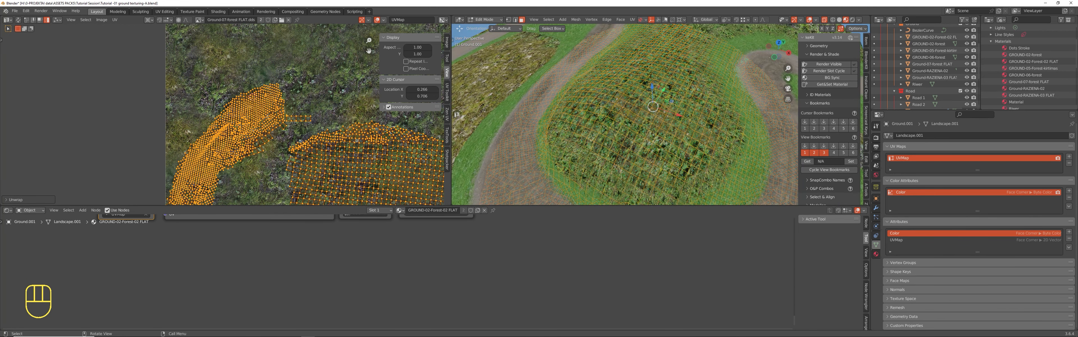
{"action": "left_click", "coordinate": [824, 20]}
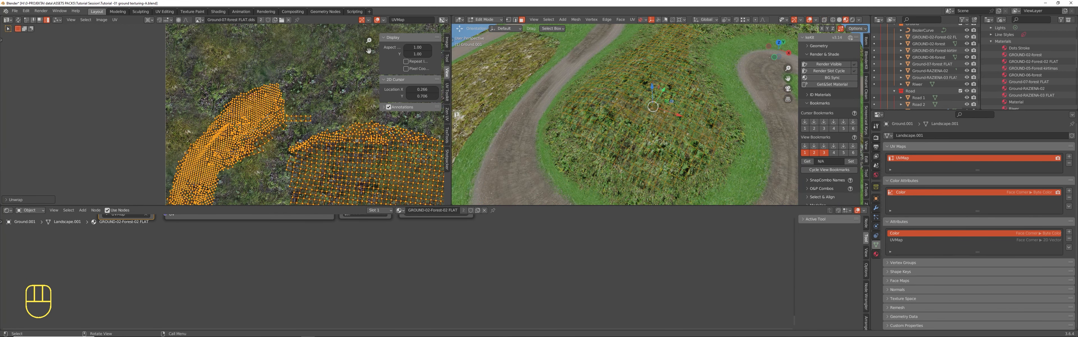
{"action": "middle_click_drag", "start_coordinate": [653, 151], "coordinate": [676, 120]}
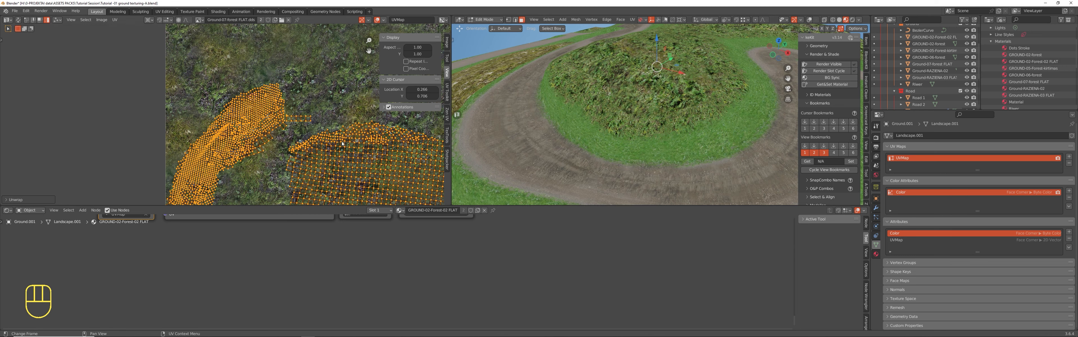
{"action": "scroll", "coordinate": [342, 146], "scroll_direction": "down", "scroll_amount": 2}
{"action": "right_click", "coordinate": [356, 169], "text": "shift"}
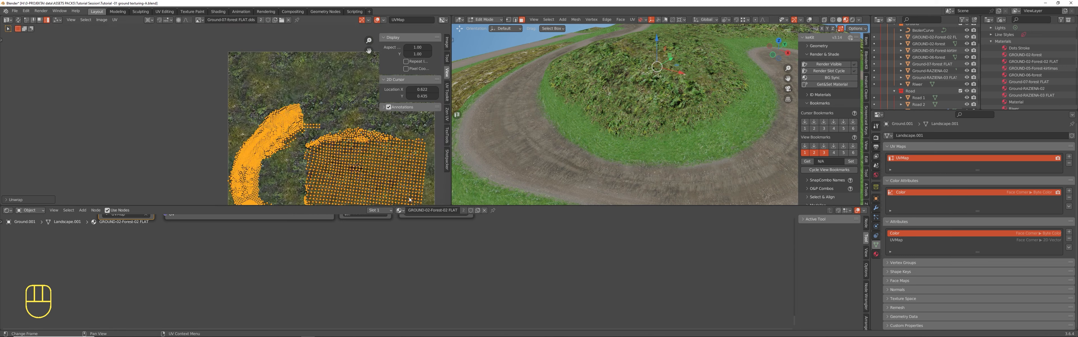
{"action": "key", "text": "s"}
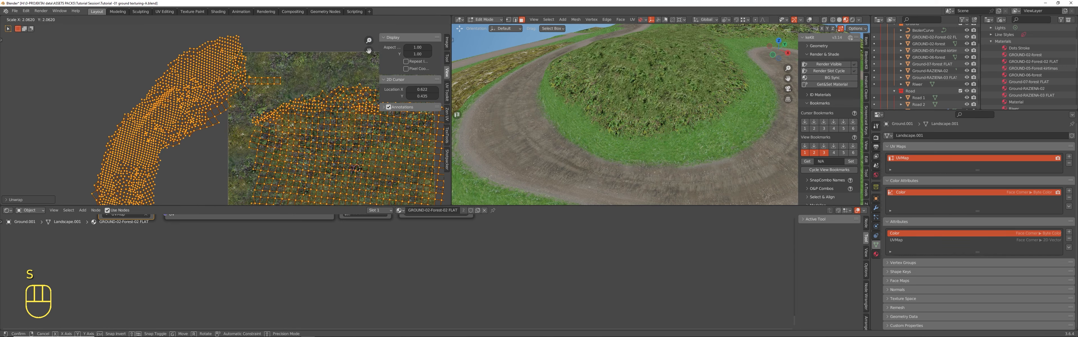
{"action": "left_click", "coordinate": [32, 199]}
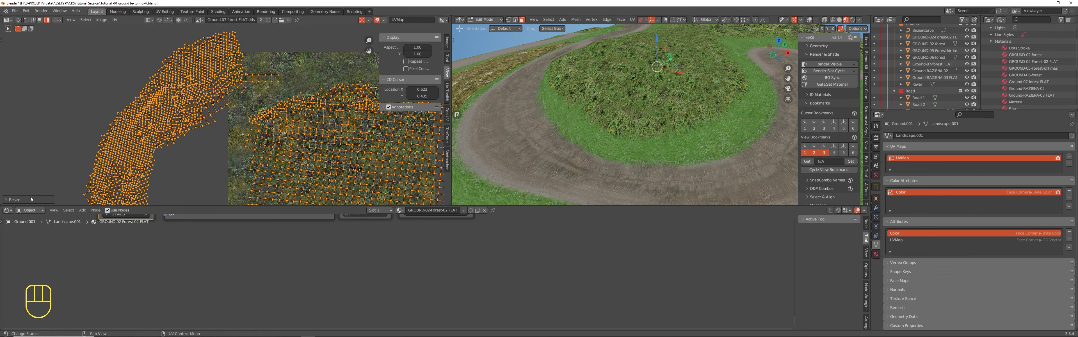
- Return to Object Mode and inspect the rescaled forest texture on the hill from a wider view of the terrain
{"action": "key", "text": "Tab"}
{"action": "middle_click_drag", "start_coordinate": [628, 72], "coordinate": [663, 81]}
{"action": "key", "text": "Tab"}
{"action": "key", "text": "Tab"}
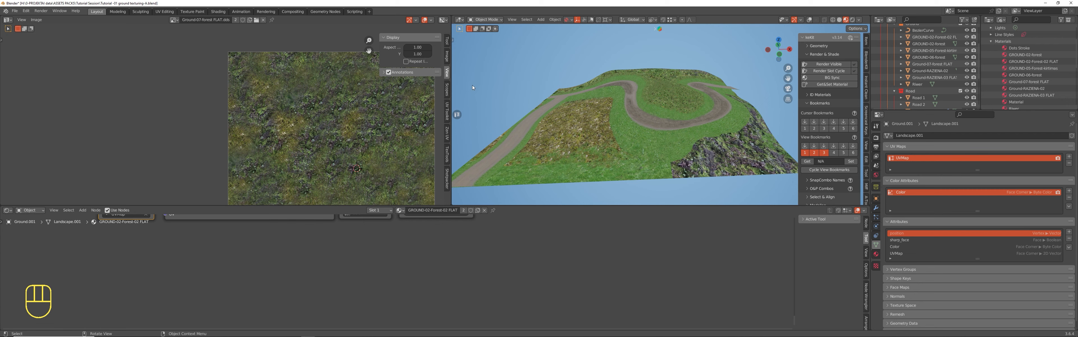
{"action": "key", "text": "Tab"}
{"action": "key", "text": "Tab"}
- Frame all nodes of the ground piece's material and enlarge the Shader Editor to work on them
{"action": "key", "text": "a"}
{"action": "key", "text": "KP_Decimal"}
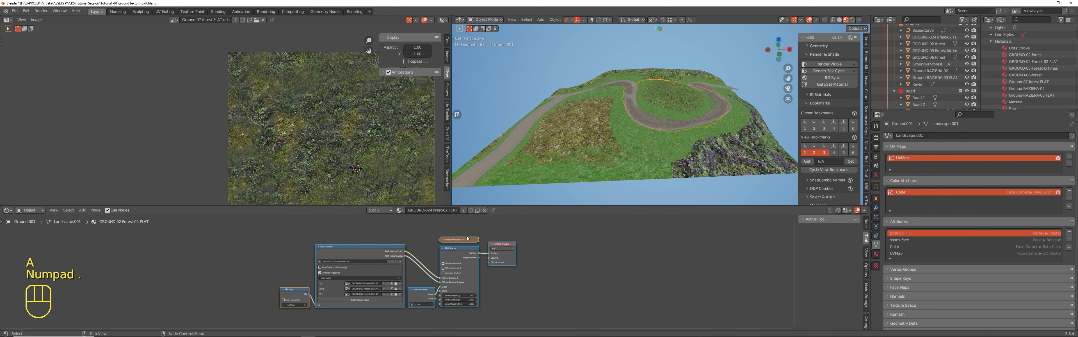
{"action": "left_click_drag", "start_coordinate": [490, 206], "coordinate": [482, 108]}
{"action": "scroll", "coordinate": [390, 193], "scroll_direction": "up", "scroll_amount": 4}
{"action": "scroll", "coordinate": [412, 176], "scroll_direction": "down", "scroll_amount": 2}
{"action": "middle_click_drag", "start_coordinate": [419, 171], "coordinate": [461, 132]}
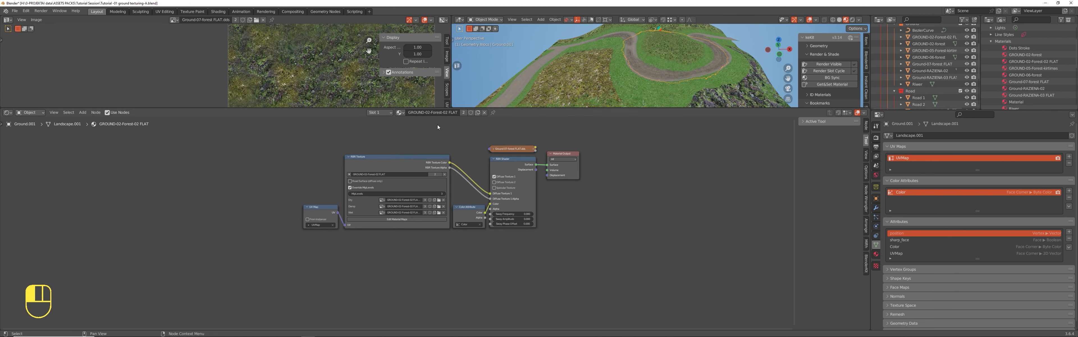
- Make a single-user copy of the ground piece's material and name it GROUND-02-Forest-02 FLAT MIX forest 06
{"action": "left_click", "coordinate": [466, 113]}
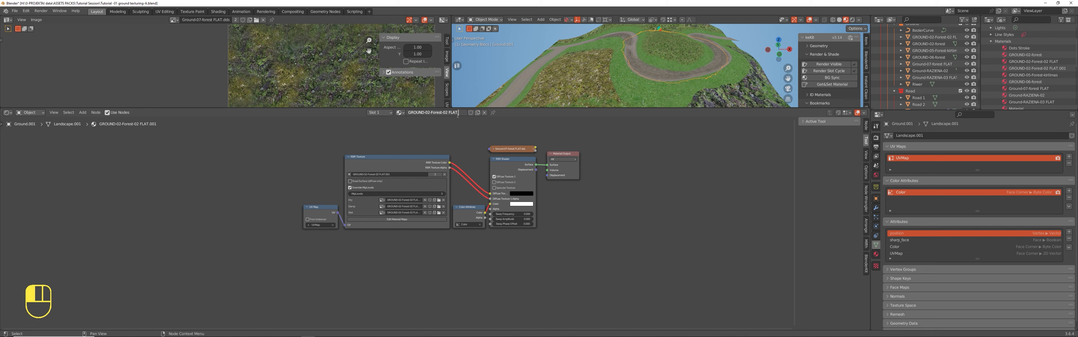
{"action": "type", "text": ".M"}
{"action": "type", "text": "IX forest 06"}
{"action": "left_click", "coordinate": [384, 138]}
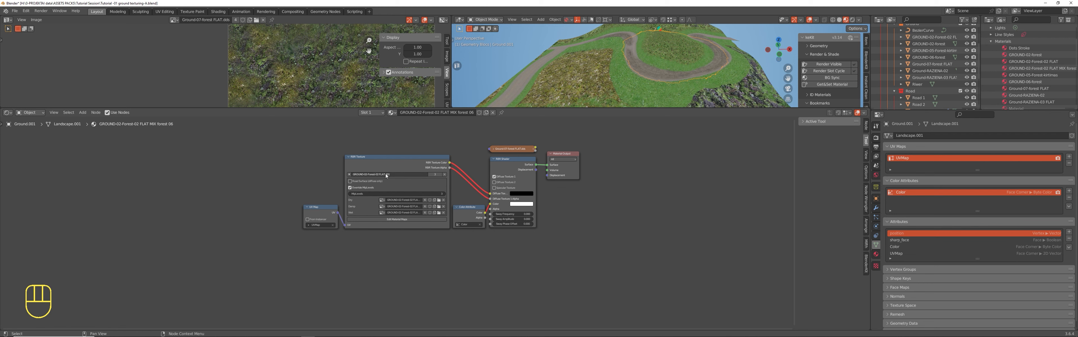
- Select the UV Map node in the mixed forest material
{"action": "left_click_drag", "start_coordinate": [315, 217], "coordinate": [313, 218]}
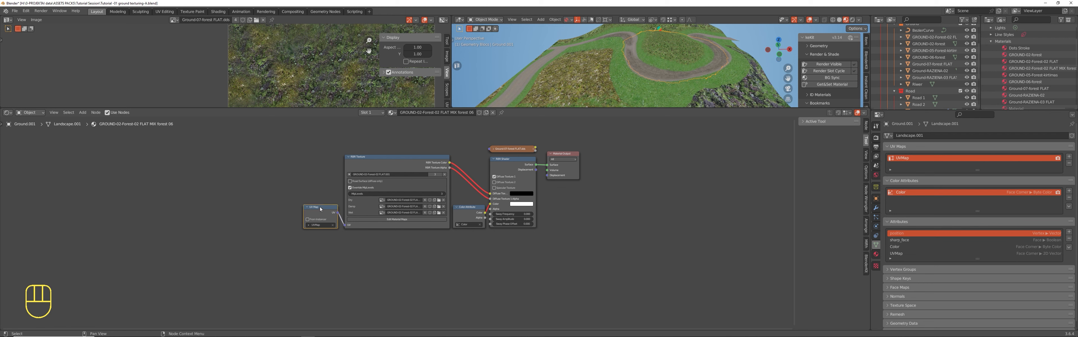
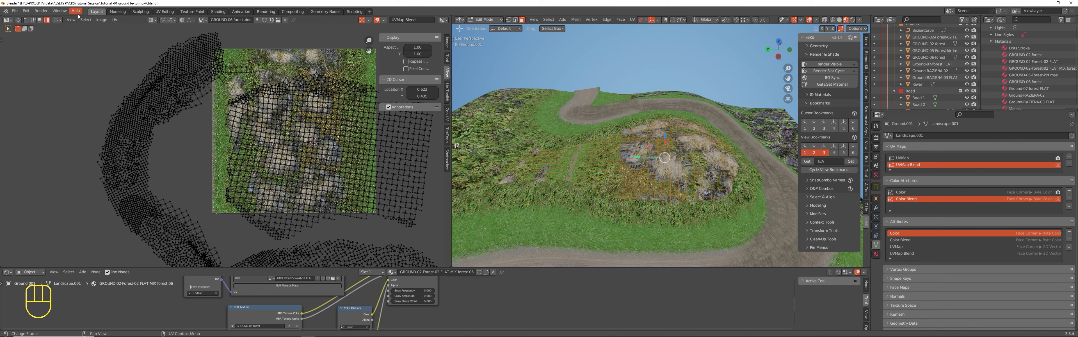
- Select the ground island in the UVMap Blend layout, move and rotate it to reposition the rocky texture, and leave Edit Mode
{"action": "left_click", "coordinate": [273, 137]}
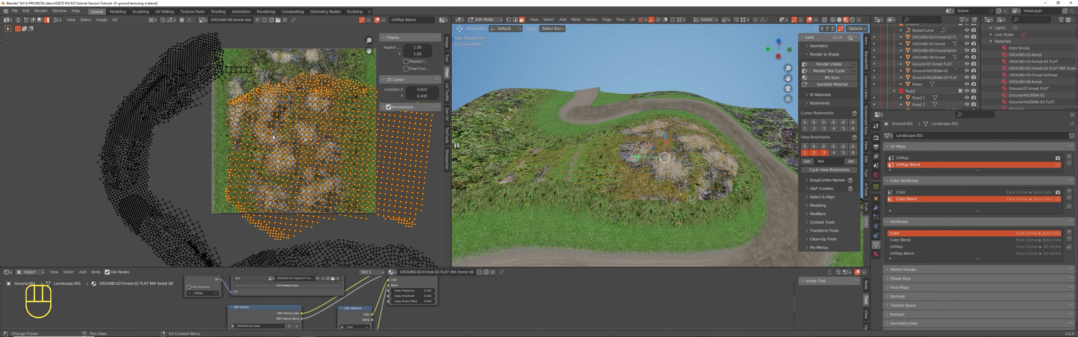
{"action": "key", "text": "g"}
{"action": "left_click", "coordinate": [282, 166]}
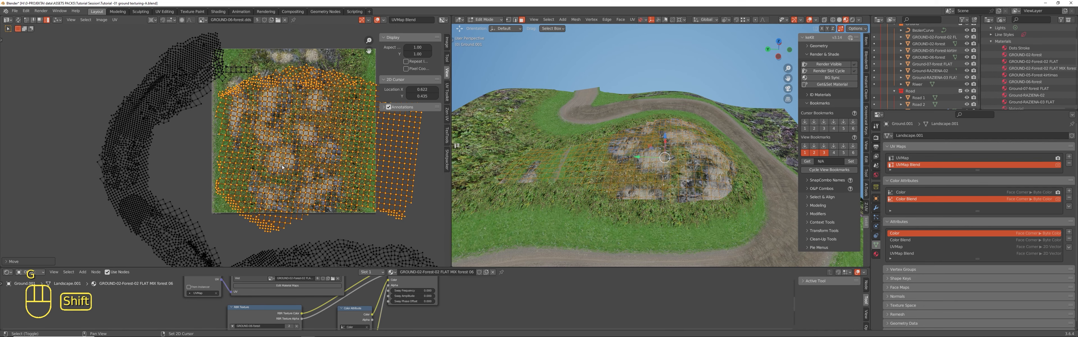
{"action": "key", "text": "r"}
{"action": "left_click", "coordinate": [284, 172]}
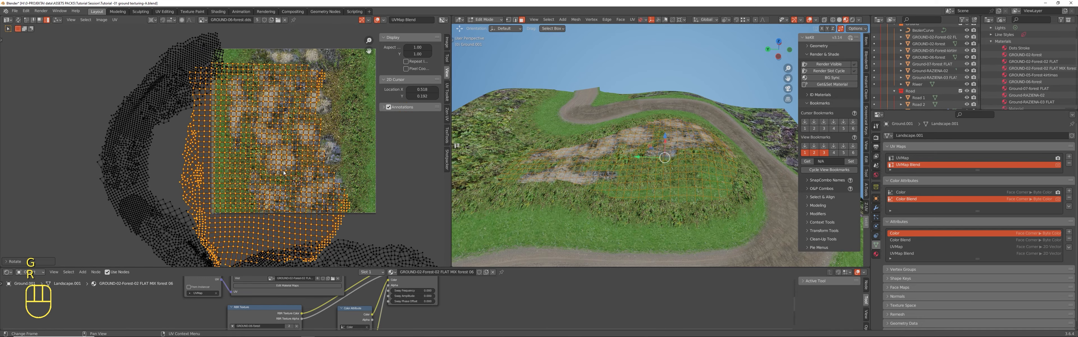
{"action": "key", "text": "g"}
{"action": "left_click", "coordinate": [319, 139]}
{"action": "key", "text": "Tab"}
- Switch the ground piece to Vertex Paint mode and examine the rocky blend on the hill from several sides
{"action": "middle_click_drag", "start_coordinate": [665, 159], "coordinate": [673, 201]}
{"action": "key", "text": "ctrl+Tab"}
{"action": "left_click", "coordinate": [674, 171]}
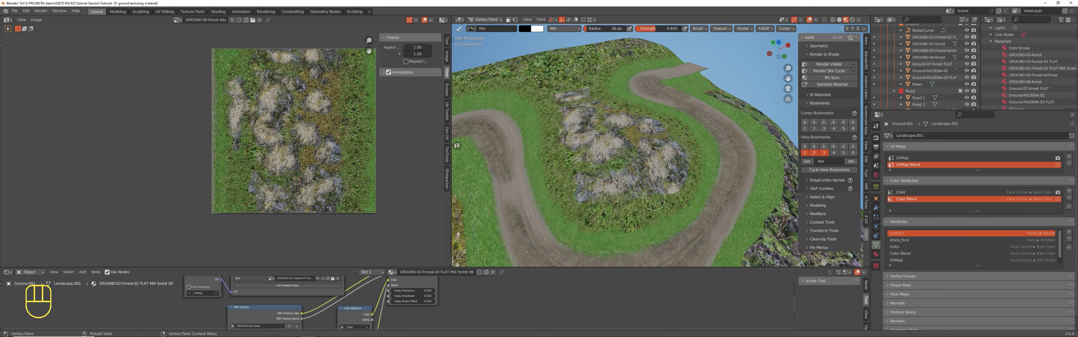
{"action": "middle_click_drag", "start_coordinate": [645, 197], "coordinate": [642, 153]}
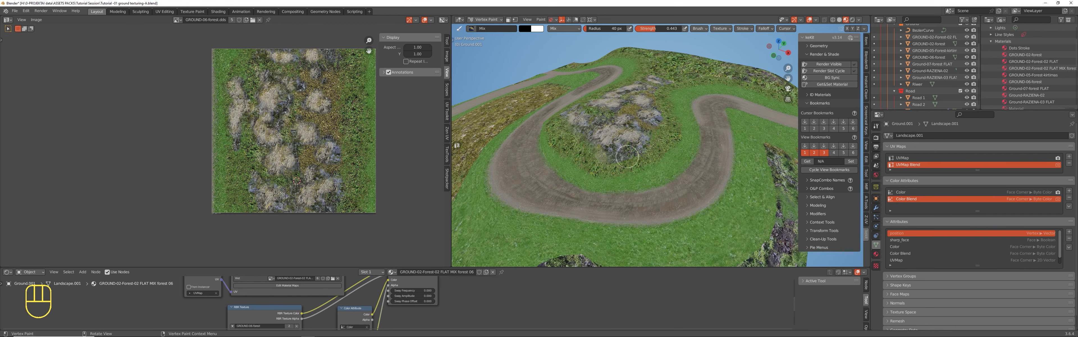
{"action": "middle_click_drag", "start_coordinate": [666, 129], "coordinate": [650, 129]}
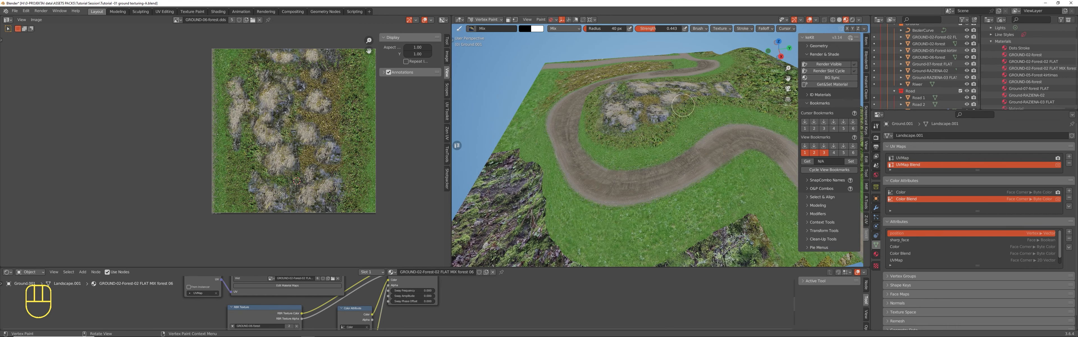
{"action": "middle_click_drag", "start_coordinate": [746, 96], "coordinate": [669, 119]}
{"action": "scroll", "coordinate": [668, 120], "scroll_direction": "up", "scroll_amount": 3}
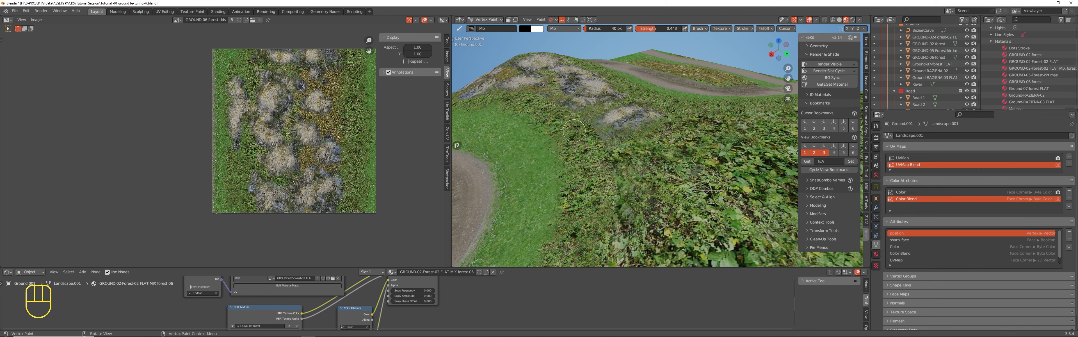
{"action": "mouse_move", "coordinate": [670, 114]}
{"action": "middle_mouse_down"}
{"action": "mouse_move", "coordinate": [617, 157]}
{"action": "mouse_move", "coordinate": [566, 117]}
{"action": "mouse_move", "coordinate": [692, 120]}
{"action": "mouse_move", "coordinate": [645, 124]}
{"action": "middle_mouse_up"}
- Return to Object Mode, open the main Ground mesh in Edit Mode and circle-select the forest strip along the terrain's outer edge
{"action": "key", "text": "Tab"}
{"action": "key", "text": "Tab"}
{"action": "key", "text": "ctrl+Tab"}
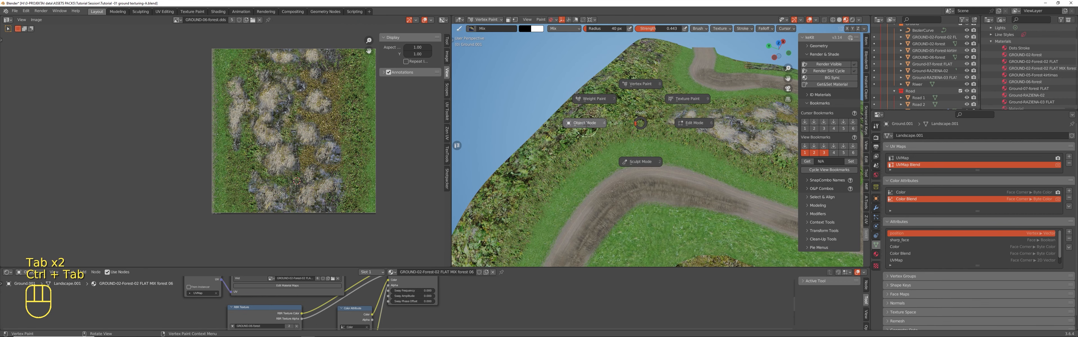
{"action": "left_click", "coordinate": [586, 135]}
{"action": "left_click", "coordinate": [605, 105]}
{"action": "key", "text": "Tab"}
{"action": "scroll", "coordinate": [641, 110], "scroll_direction": "down", "scroll_amount": 4}
{"action": "middle_click_drag", "start_coordinate": [649, 112], "coordinate": [613, 119]}
{"action": "scroll", "coordinate": [613, 120], "scroll_direction": "down", "scroll_amount": 2}
{"action": "key", "text": "alt+a"}
{"action": "key", "text": "c"}
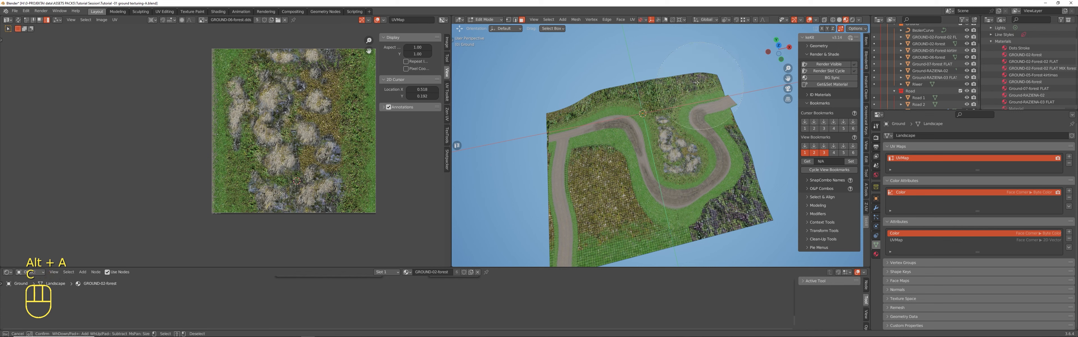
{"action": "left_click_drag", "start_coordinate": [687, 68], "coordinate": [547, 91]}
{"action": "right_click", "coordinate": [545, 91]}
- Circle-select the forest strip's UVs, move and rescale them over the ground texture, and return to Object Mode
{"action": "key", "text": "a"}
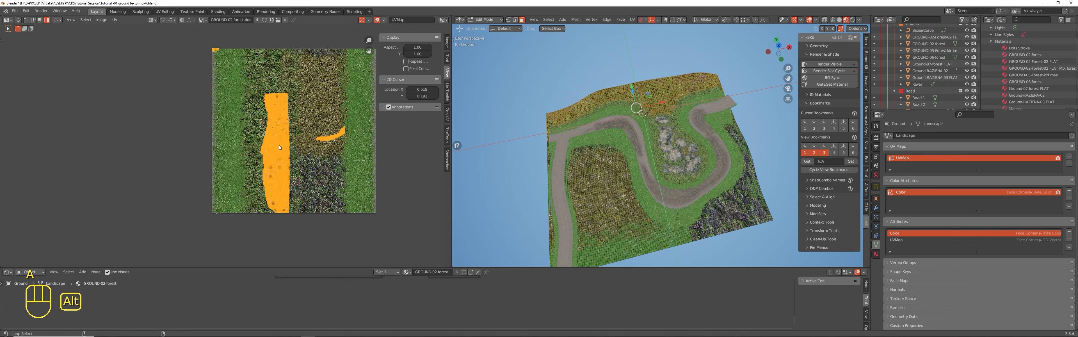
{"action": "key", "text": "alt+a"}
{"action": "key", "text": "c"}
{"action": "left_click_drag", "start_coordinate": [275, 106], "coordinate": [285, 212]}
{"action": "right_click", "coordinate": [282, 193]}
{"action": "key", "text": "g"}
{"action": "left_click", "coordinate": [302, 133]}
{"action": "key", "text": "s"}
{"action": "left_click", "coordinate": [339, 145]}
{"action": "key", "text": "Tab"}
- Reopen the Ground mesh in Edit Mode and scale up the forest strip's UVs further
{"action": "scroll", "coordinate": [672, 97], "scroll_direction": "up", "scroll_amount": 3}
{"action": "scroll", "coordinate": [671, 95], "scroll_direction": "up", "scroll_amount": 1}
{"action": "key", "text": "alt+a"}
{"action": "scroll", "coordinate": [648, 82], "scroll_direction": "down", "scroll_amount": 2}
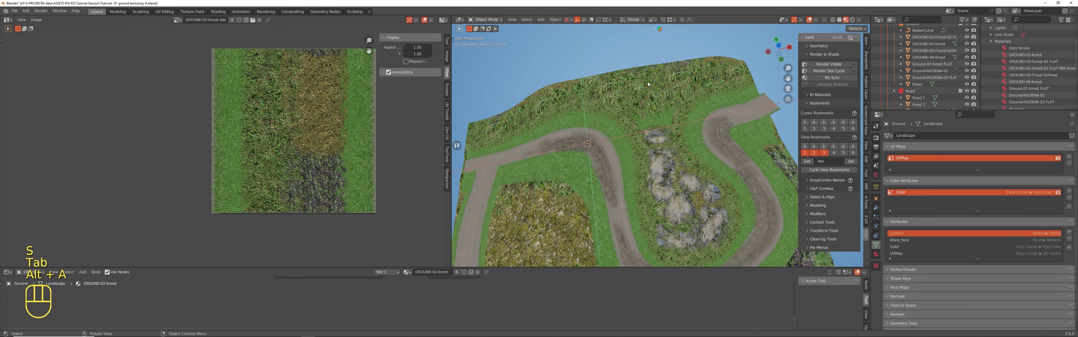
{"action": "scroll", "coordinate": [663, 123], "scroll_direction": "up", "scroll_amount": 5}
{"action": "left_click", "coordinate": [654, 112]}
{"action": "key", "text": "Tab"}
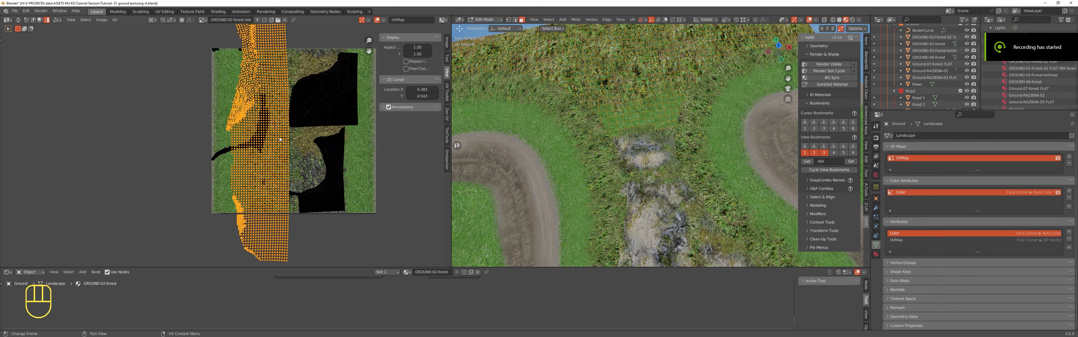
{"action": "key", "text": "s"}
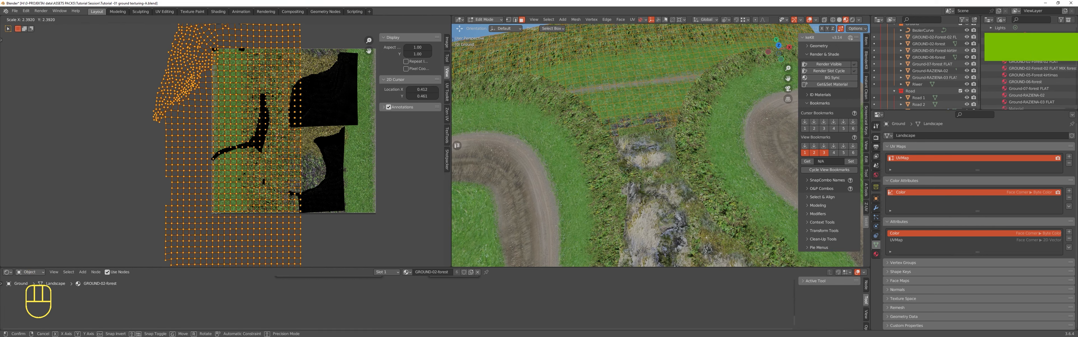
{"action": "left_click", "coordinate": [242, 179]}
- Deselect the strip's outermost faces along the ridge and move the remaining selected UVs sideways across the texture
{"action": "middle_click_drag", "start_coordinate": [611, 167], "coordinate": [617, 128]}
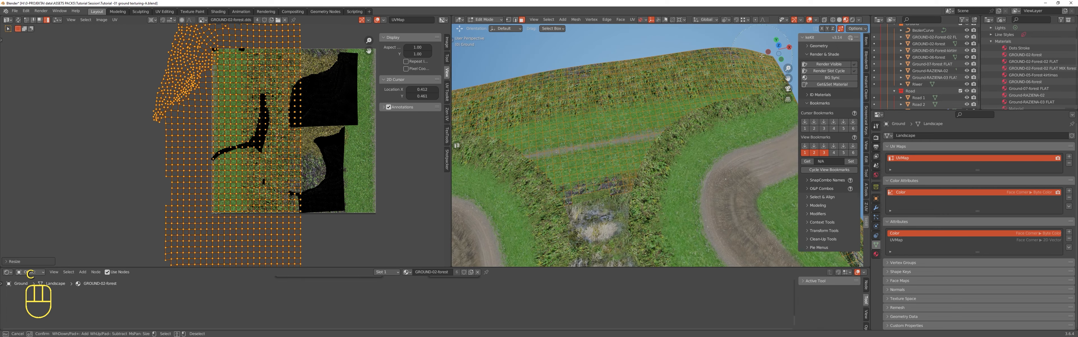
{"action": "key", "text": "c"}
{"action": "left_click_drag", "start_coordinate": [647, 68], "coordinate": [473, 99], "text": "shift"}
{"action": "right_click", "coordinate": [474, 100], "text": "shift"}
{"action": "middle_click_drag", "start_coordinate": [474, 100], "coordinate": [669, 91], "text": "shift"}
{"action": "key", "text": "c"}
{"action": "left_click_drag", "start_coordinate": [670, 91], "coordinate": [460, 160], "text": "shift"}
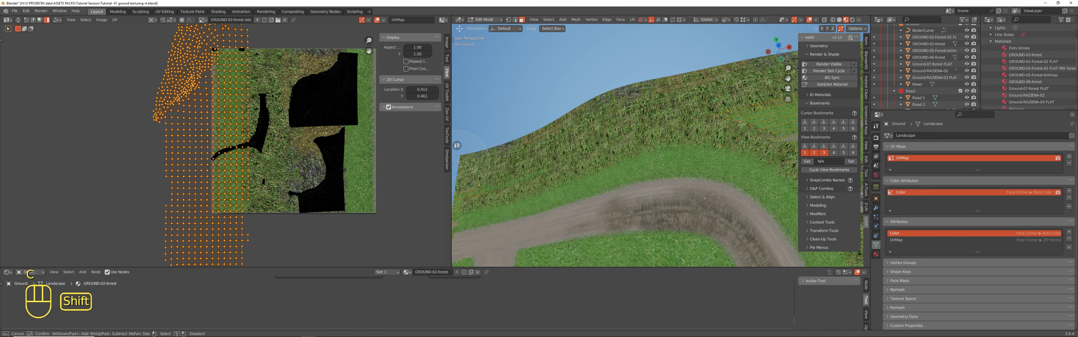
{"action": "right_click", "coordinate": [461, 170], "text": "shift"}
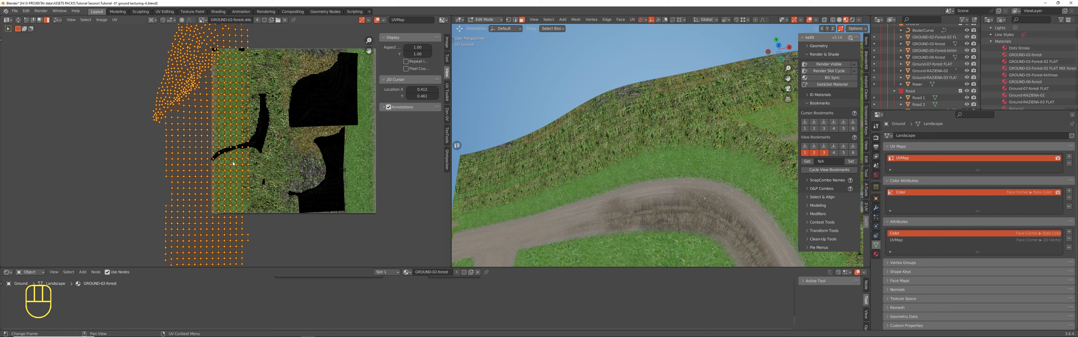
{"action": "key", "text": "g"}
{"action": "left_click", "coordinate": [271, 164]}
- Deselect another band of faces below the ridge and shift the remaining UVs further across the texture
{"action": "scroll", "coordinate": [686, 132], "scroll_direction": "down", "scroll_amount": 2}
{"action": "middle_click_drag", "start_coordinate": [688, 132], "coordinate": [727, 93], "text": "shift"}
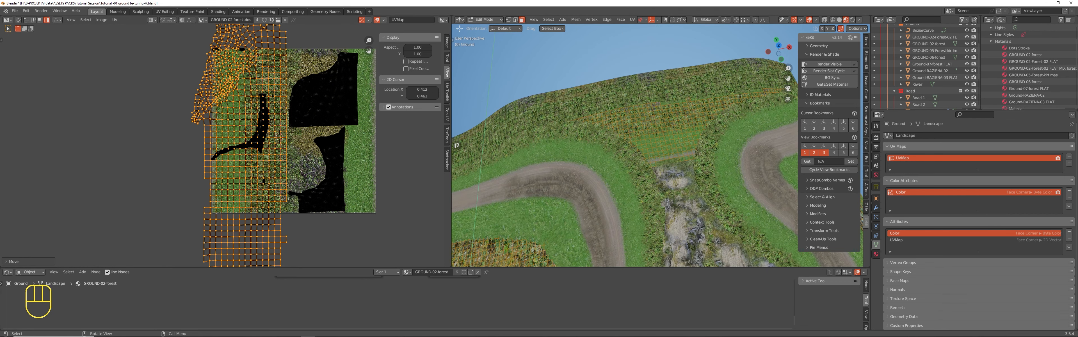
{"action": "key", "text": "c"}
{"action": "left_click_drag", "start_coordinate": [769, 79], "coordinate": [571, 121], "text": "shift"}
{"action": "right_click", "coordinate": [524, 129], "text": "shift"}
{"action": "key", "text": "g"}
{"action": "left_click", "coordinate": [265, 161]}
- Deselect the faces between the forest strip and the rocky hill, and leave Edit Mode
{"action": "key", "text": "c"}
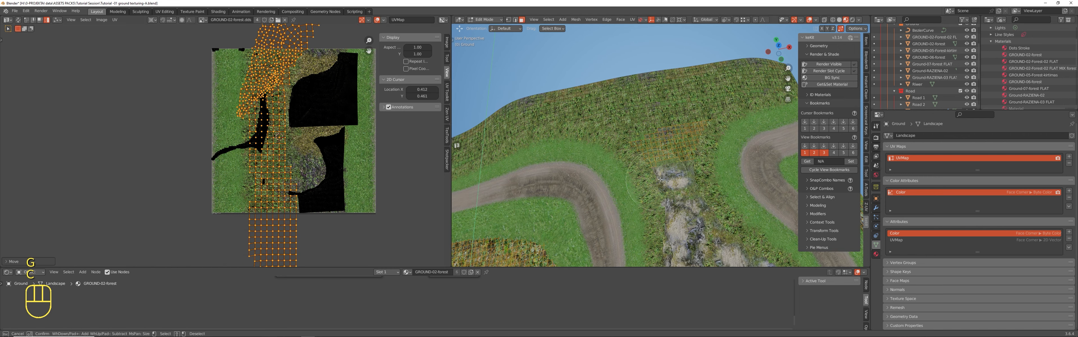
{"action": "left_click_drag", "start_coordinate": [691, 141], "coordinate": [663, 143], "text": "shift"}
{"action": "right_click", "coordinate": [634, 146], "text": "shift"}
{"action": "middle_click_drag", "start_coordinate": [586, 162], "coordinate": [728, 134], "text": "shift"}
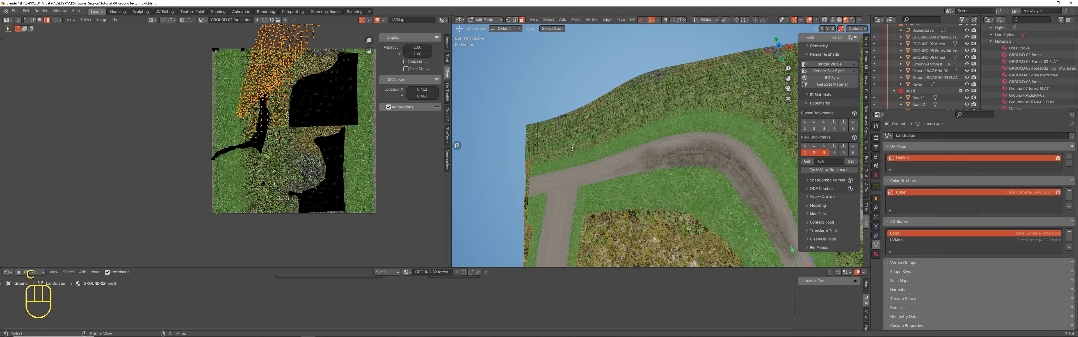
{"action": "key", "text": "Tab"}
- Survey the terrain from above around the road bend and open the Ground mesh in Edit Mode
{"action": "scroll", "coordinate": [545, 129], "scroll_direction": "down", "scroll_amount": 4}
{"action": "key", "text": "alt+a"}
{"action": "middle_click_drag", "start_coordinate": [545, 139], "coordinate": [574, 163]}
{"action": "middle_click_drag", "start_coordinate": [573, 164], "coordinate": [628, 168]}
{"action": "scroll", "coordinate": [633, 161], "scroll_direction": "up", "scroll_amount": 2}
{"action": "left_click", "coordinate": [631, 159]}
{"action": "key", "text": "Tab"}
{"action": "key", "text": "Tab"}
{"action": "scroll", "coordinate": [628, 153], "scroll_direction": "down", "scroll_amount": 4}
{"action": "scroll", "coordinate": [628, 168], "scroll_direction": "up", "scroll_amount": 2}
{"action": "key", "text": "Tab"}
{"action": "key", "text": "Tab"}
{"action": "key", "text": "Tab"}
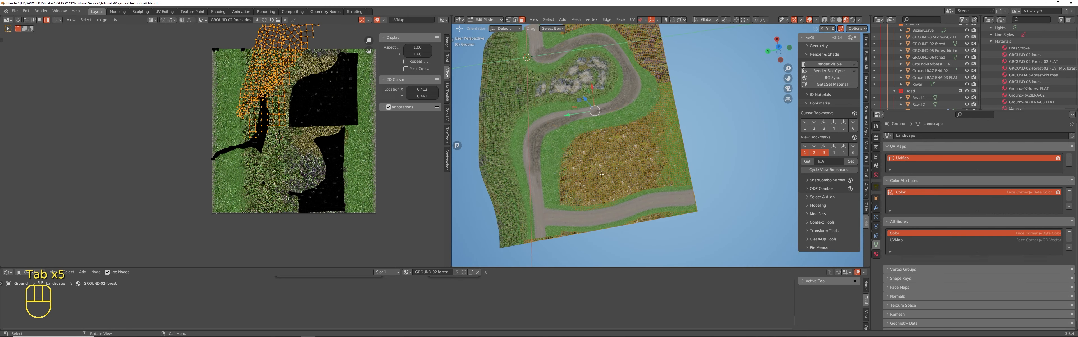
- Circle-select the dry ground patch enclosed by the road bend, separate it into its own object and return to Object Mode
{"action": "key", "text": "alt+a"}
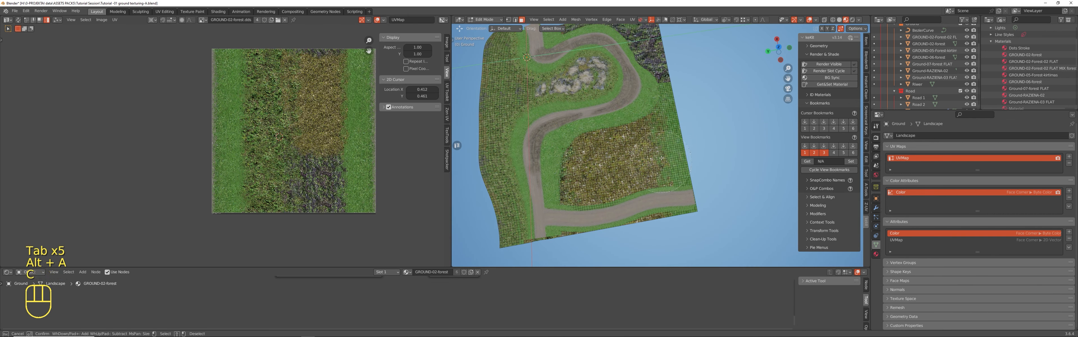
{"action": "key", "text": "c"}
{"action": "mouse_move", "coordinate": [663, 140]}
{"action": "left_mouse_down"}
{"action": "mouse_move", "coordinate": [582, 172]}
{"action": "mouse_move", "coordinate": [586, 185]}
{"action": "mouse_move", "coordinate": [697, 160]}
{"action": "left_mouse_up"}
{"action": "right_click", "coordinate": [697, 161]}
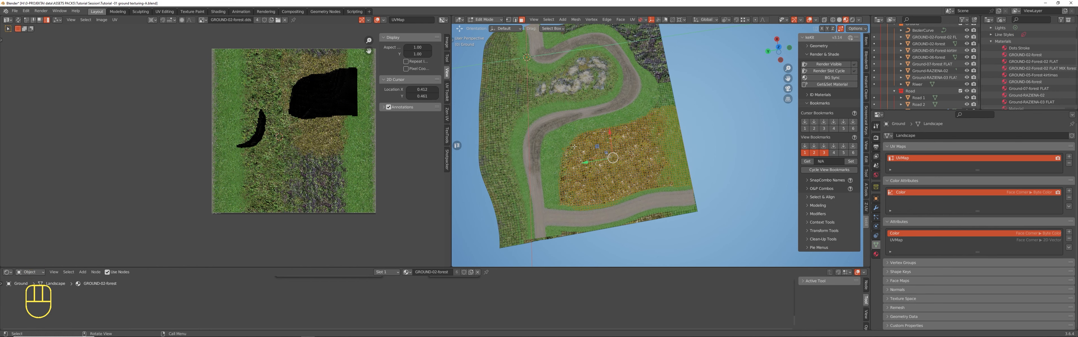
{"action": "key", "text": "p"}
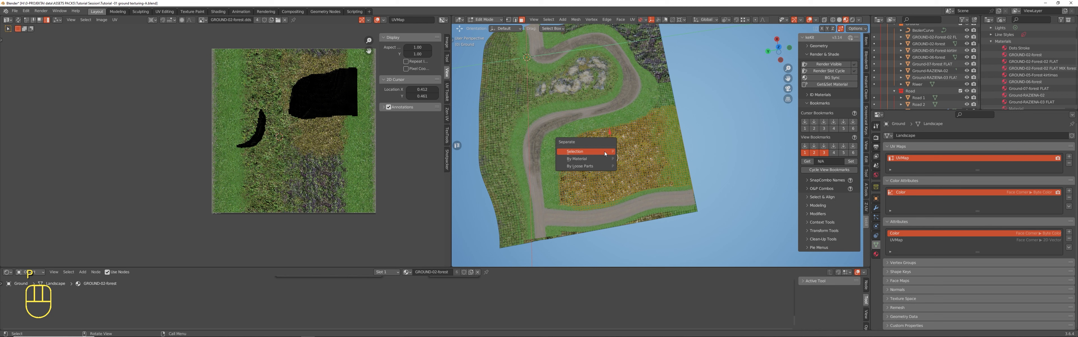
{"action": "left_click", "coordinate": [605, 152]}
{"action": "key", "text": "Tab"}
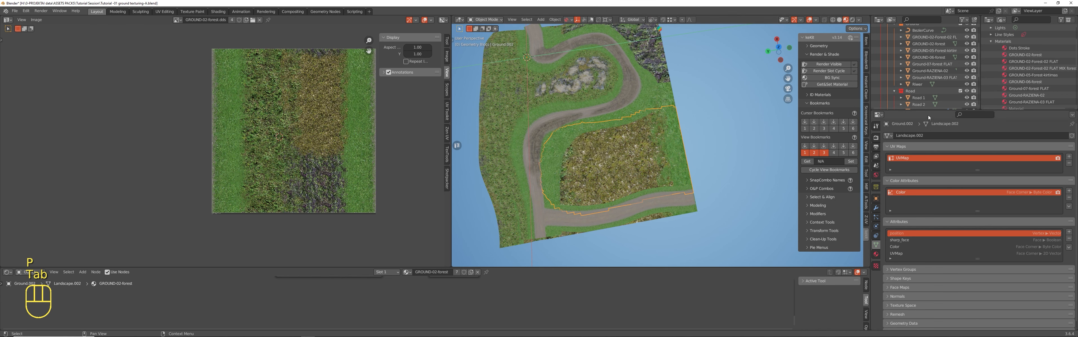
- Assign the Ground-RAZIENA-03 FLAT material to the separated patch in an orthographic top view
{"action": "scroll", "coordinate": [708, 125], "scroll_direction": "down", "scroll_amount": 3}
{"action": "middle_click_drag", "start_coordinate": [683, 133], "coordinate": [679, 184], "text": "shift"}
{"action": "scroll", "coordinate": [676, 133], "scroll_direction": "down", "scroll_amount": 5}
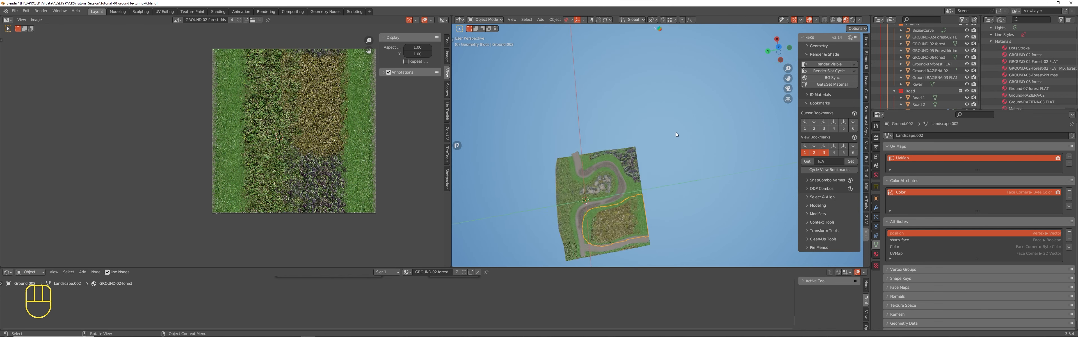
{"action": "middle_click_drag", "start_coordinate": [677, 133], "coordinate": [635, 130]}
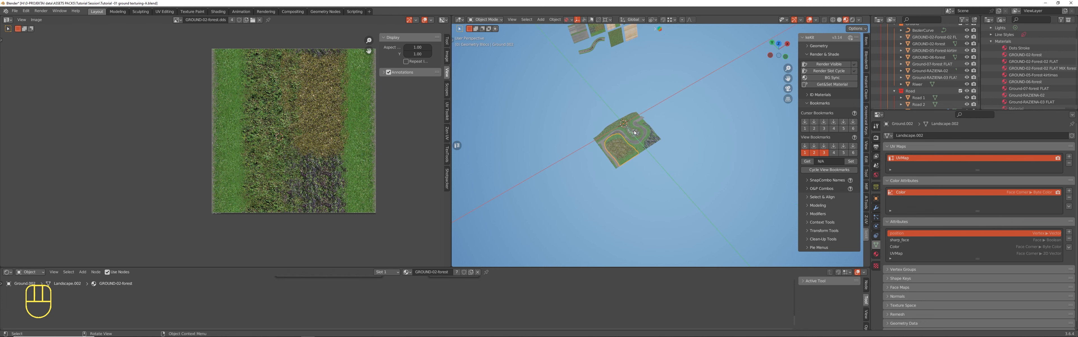
{"action": "key", "text": "KP_5"}
{"action": "key", "text": "KP_7"}
{"action": "scroll", "coordinate": [628, 124], "scroll_direction": "up", "scroll_amount": 6}
{"action": "scroll", "coordinate": [628, 123], "scroll_direction": "up", "scroll_amount": 2}
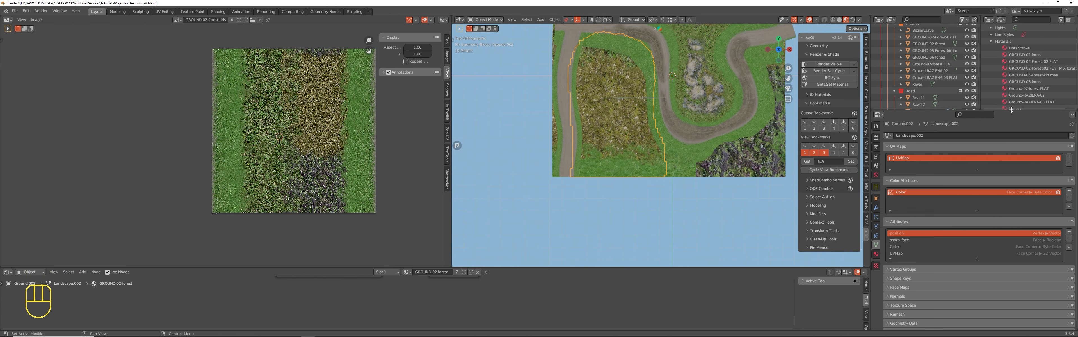
{"action": "left_click_drag", "start_coordinate": [1015, 111], "coordinate": [1015, 137]}
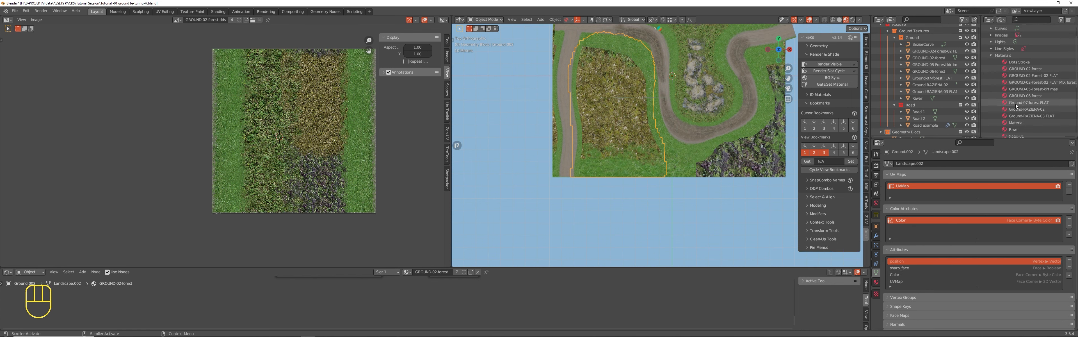
{"action": "scroll", "coordinate": [1017, 107], "scroll_direction": "down", "scroll_amount": 2}
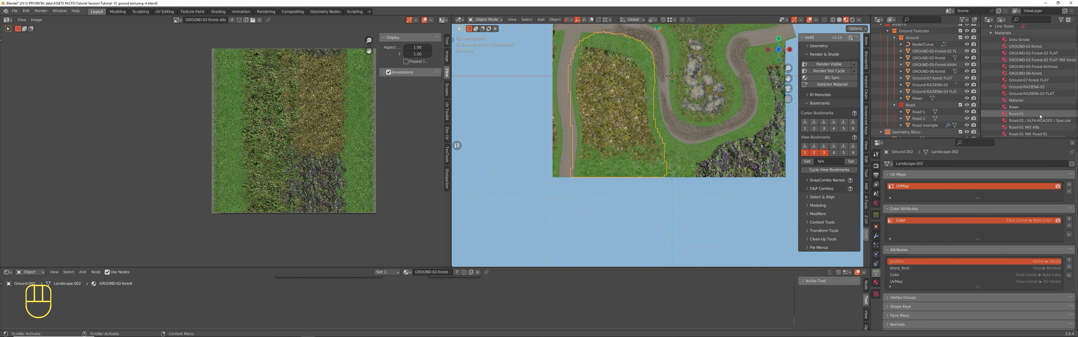
{"action": "left_click_drag", "start_coordinate": [1039, 97], "coordinate": [608, 114]}
- Unwrap all faces of the separated patch, return to Object Mode and check the field texture in perspective
{"action": "key", "text": "Tab"}
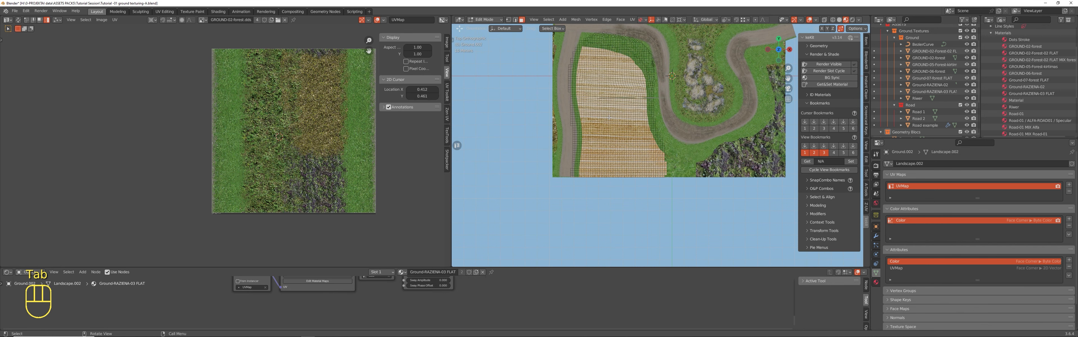
{"action": "key", "text": "a"}
{"action": "key", "text": "a"}
{"action": "key", "text": "u"}
{"action": "key", "text": "u"}
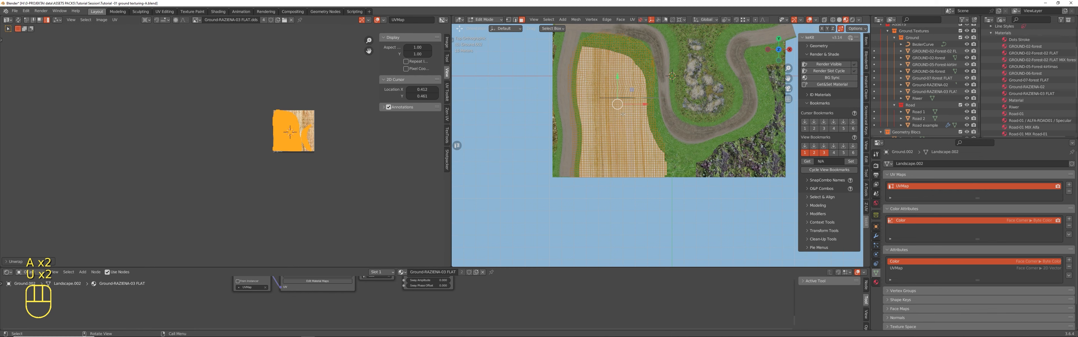
{"action": "scroll", "coordinate": [623, 114], "scroll_direction": "up", "scroll_amount": 4}
{"action": "key", "text": "Tab"}
{"action": "middle_click_drag", "start_coordinate": [601, 115], "coordinate": [576, 163]}
{"action": "key", "text": "alt+a"}
{"action": "scroll", "coordinate": [674, 125], "scroll_direction": "down", "scroll_amount": 5}
{"action": "scroll", "coordinate": [577, 163], "scroll_direction": "up", "scroll_amount": 3}
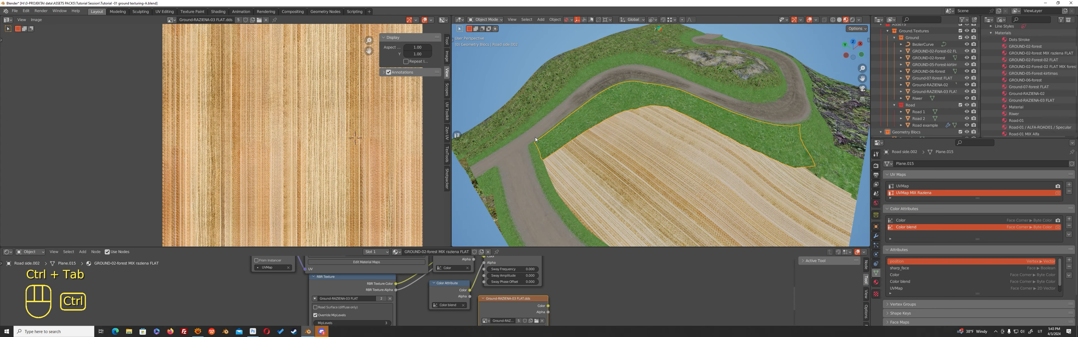
- Select the separated stubble field patch inside the road bend and view it from above with its surrounding road edge
{"action": "left_click", "coordinate": [629, 154]}
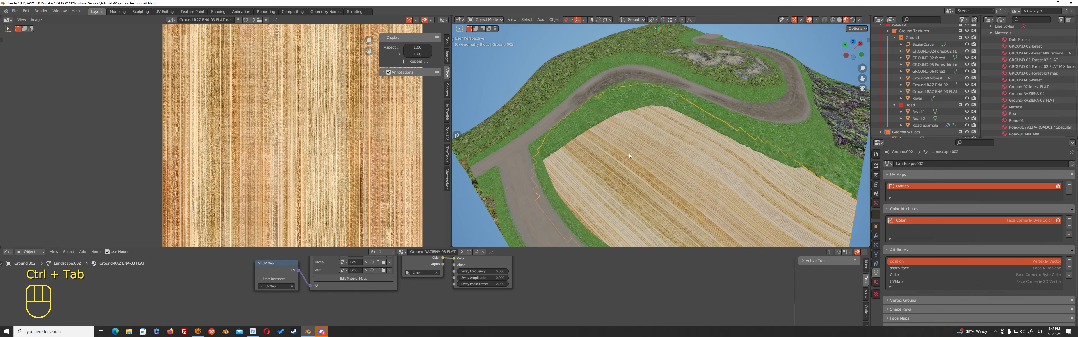
{"action": "scroll", "coordinate": [630, 154], "scroll_direction": "down", "scroll_amount": 5}
{"action": "middle_click_drag", "start_coordinate": [630, 154], "coordinate": [662, 166]}
{"action": "scroll", "coordinate": [708, 143], "scroll_direction": "up", "scroll_amount": 3}
{"action": "scroll", "coordinate": [709, 143], "scroll_direction": "up", "scroll_amount": 1}
{"action": "scroll", "coordinate": [702, 140], "scroll_direction": "up", "scroll_amount": 2}
{"action": "middle_click_drag", "start_coordinate": [702, 140], "coordinate": [689, 113], "text": "shift"}
{"action": "scroll", "coordinate": [695, 104], "scroll_direction": "down", "scroll_amount": 3}
{"action": "key", "text": "ctrl+Tab"}
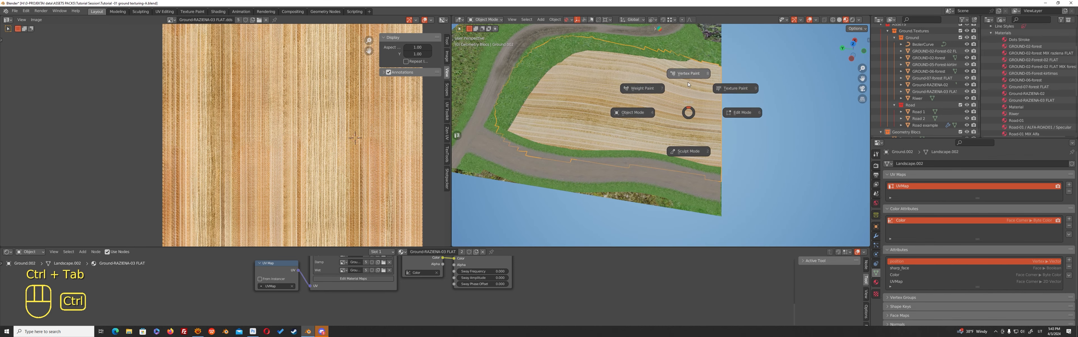
{"action": "left_click", "coordinate": [742, 113]}
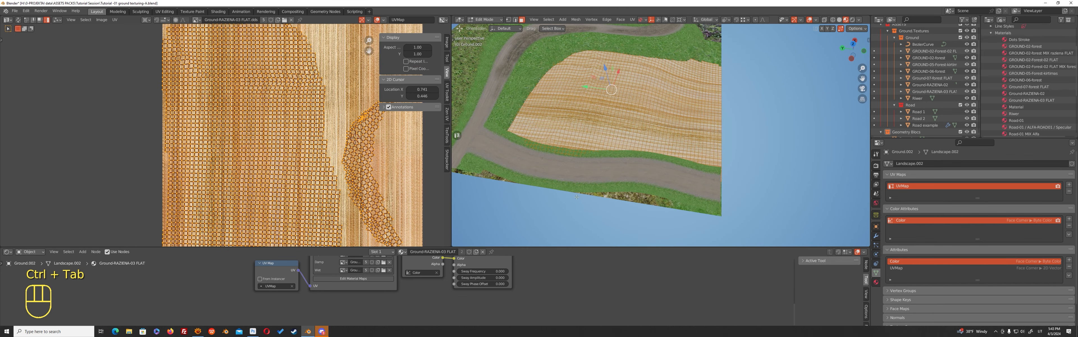
{"action": "key", "text": "Tab"}
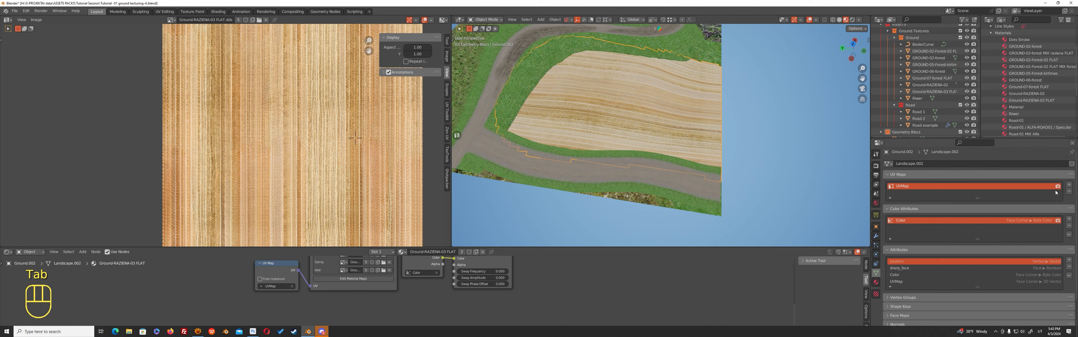
{"action": "left_click", "coordinate": [1069, 185]}
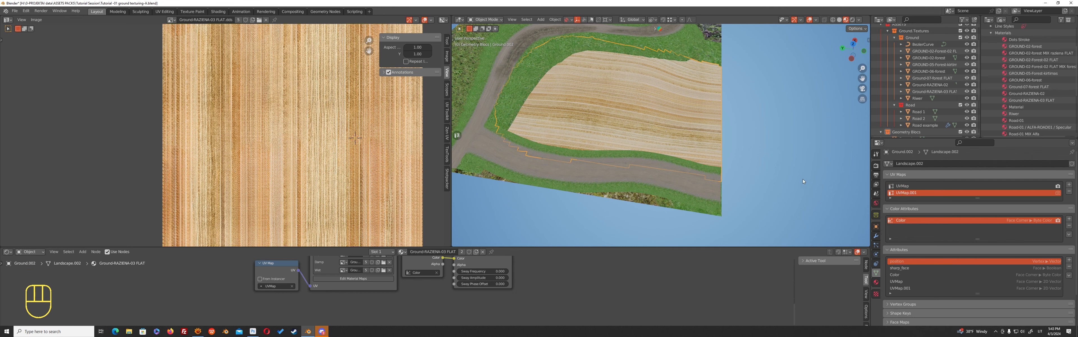
{"action": "key", "text": "ctrl+z"}
- Duplicate the field material, name the copy Ground-RAZIENA-03 FLAT MIX Forest 02, and set its RBR texture to Ground-RAZIENA-03 FLAT
{"action": "left_click_drag", "start_coordinate": [464, 248], "coordinate": [461, 140]}
{"action": "left_click", "coordinate": [462, 144]}
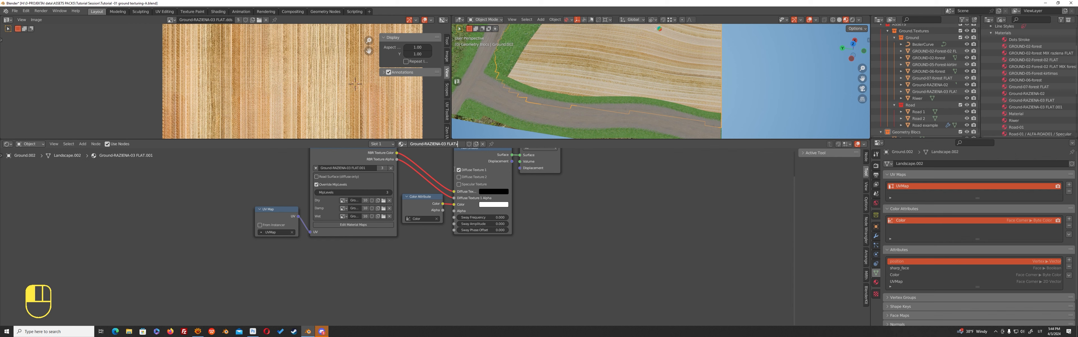
{"action": "key", "text": "BackSpace"}
{"action": "type", "text": "MIX Forest 02"}
{"action": "left_click", "coordinate": [454, 169]}
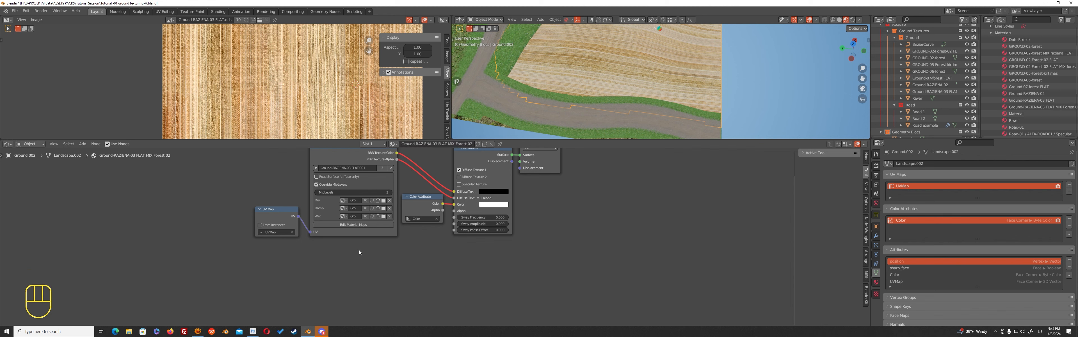
{"action": "left_click", "coordinate": [317, 168]}
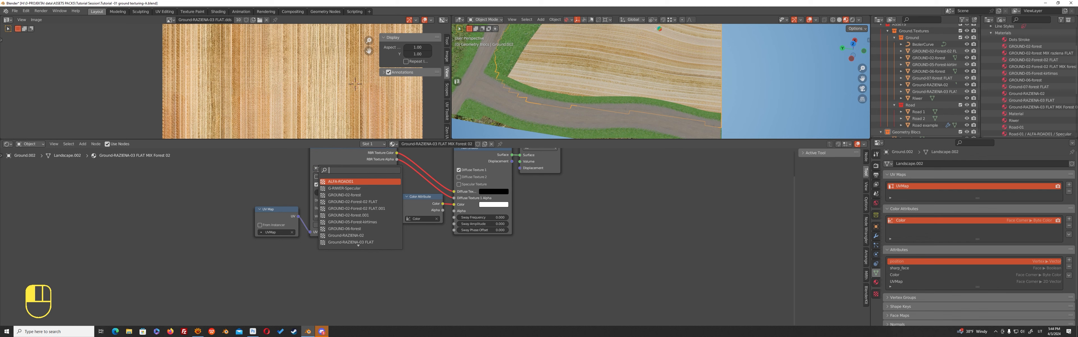
{"action": "left_click", "coordinate": [355, 242]}
- Add a second RBR Texture node using GROUND-02-forest and start adding a UV Map node for its UV input
{"action": "scroll", "coordinate": [325, 252], "scroll_direction": "down", "scroll_amount": 3}
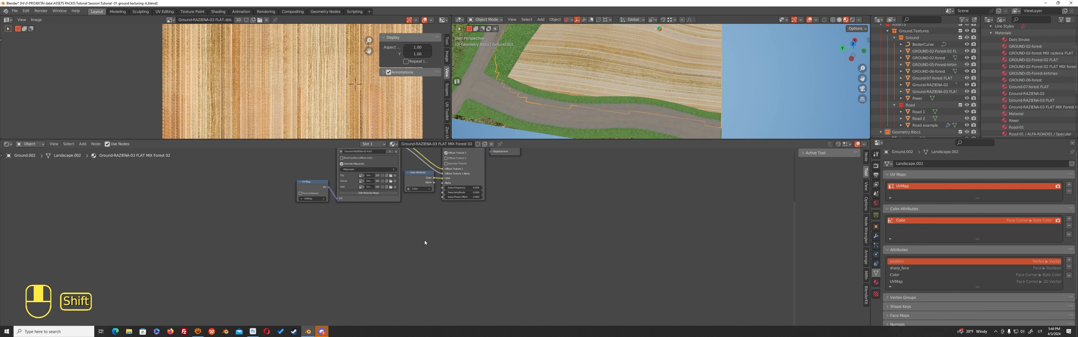
{"action": "key", "text": "shift+a"}
{"action": "mouse_move", "coordinate": [349, 288]}
{"action": "left_click", "coordinate": [397, 295]}
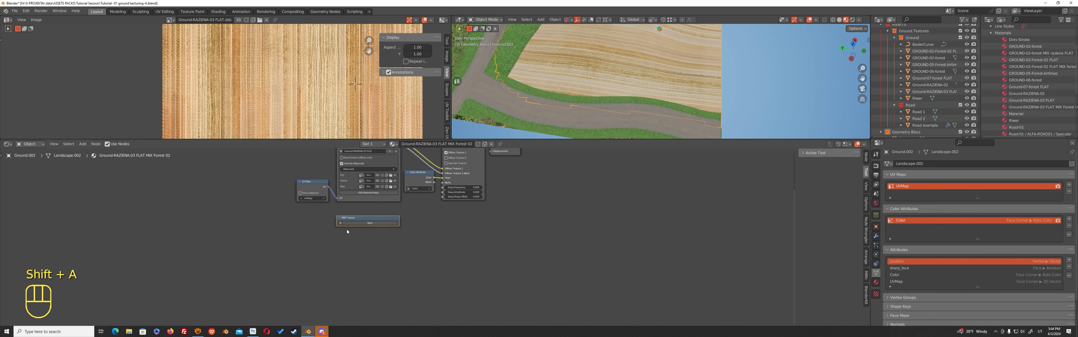
{"action": "left_click", "coordinate": [340, 232]}
{"action": "scroll", "coordinate": [340, 231], "scroll_direction": "up", "scroll_amount": 5}
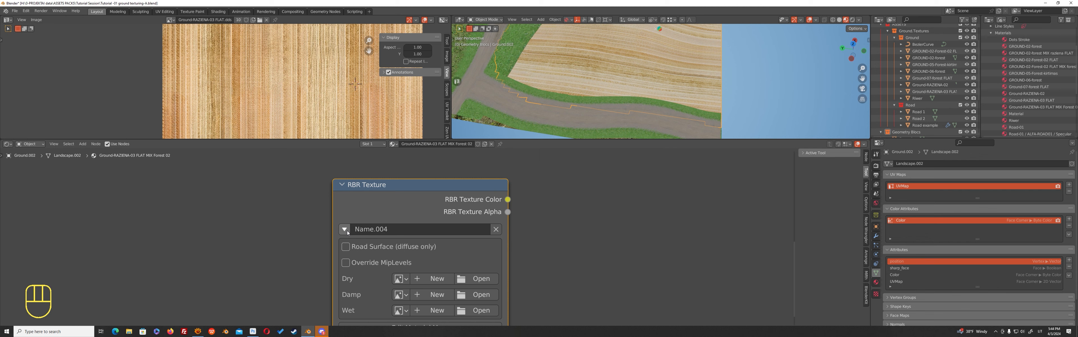
{"action": "left_click", "coordinate": [344, 229]}
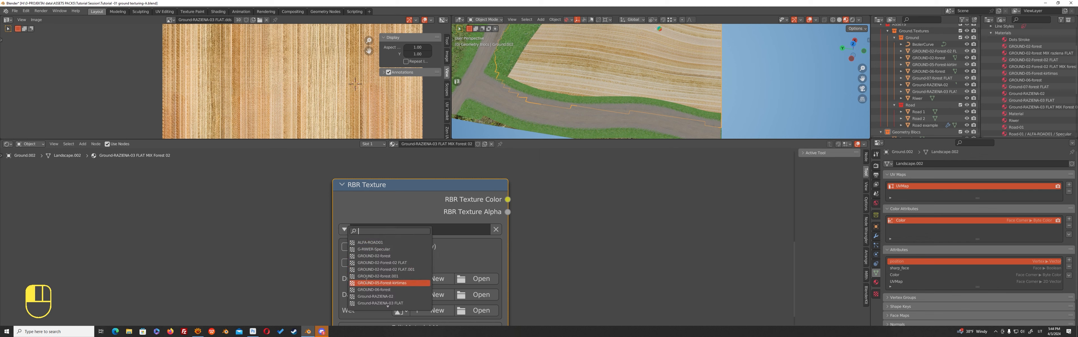
{"action": "left_click", "coordinate": [366, 256]}
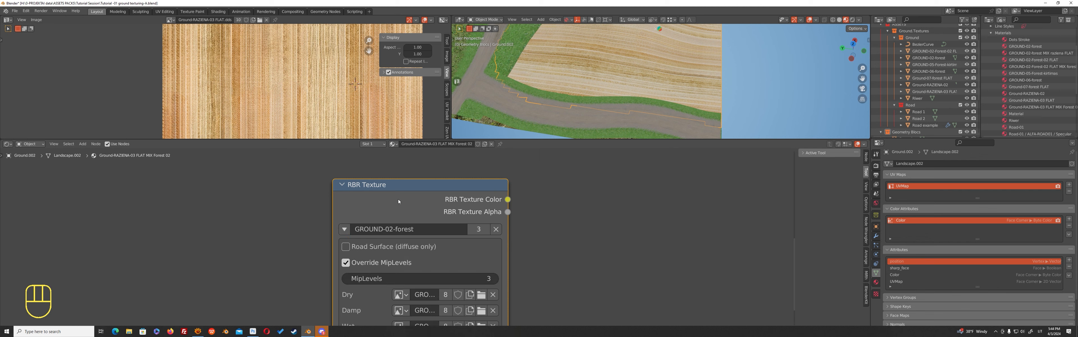
{"action": "scroll", "coordinate": [399, 198], "scroll_direction": "down", "scroll_amount": 6}
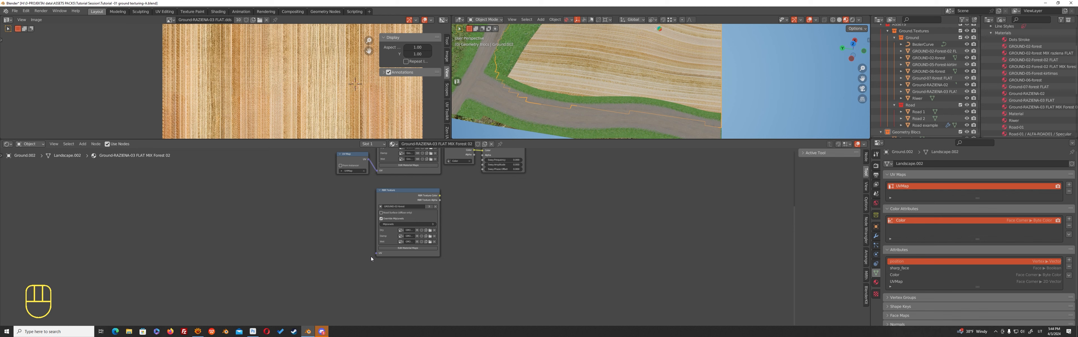
{"action": "left_click_drag", "start_coordinate": [375, 254], "coordinate": [346, 233]}
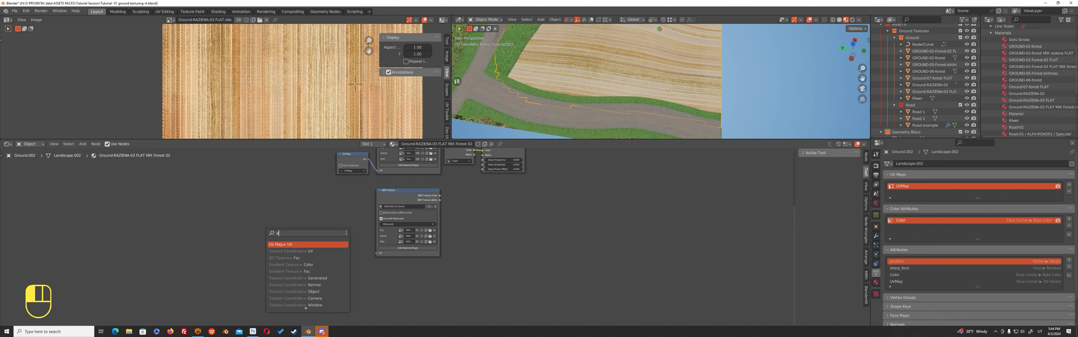
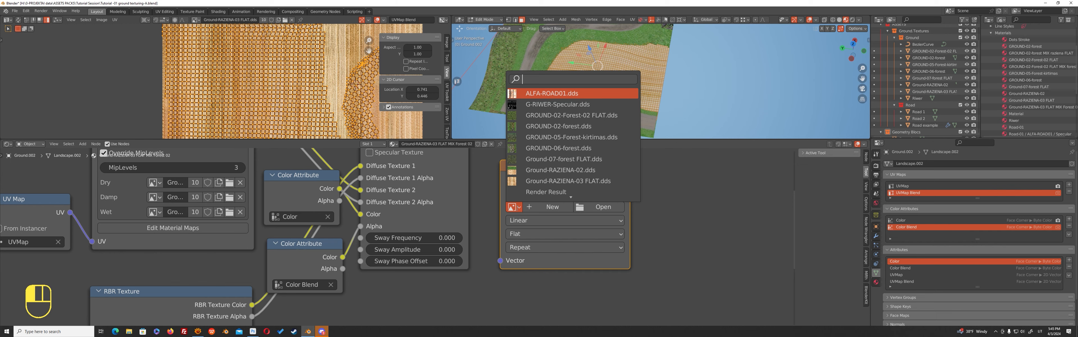
- Load GROUND-02-forest.dds into the image texture node and compare the patch's UVMap Blend layout with the forest image
{"action": "left_click", "coordinate": [552, 126]}
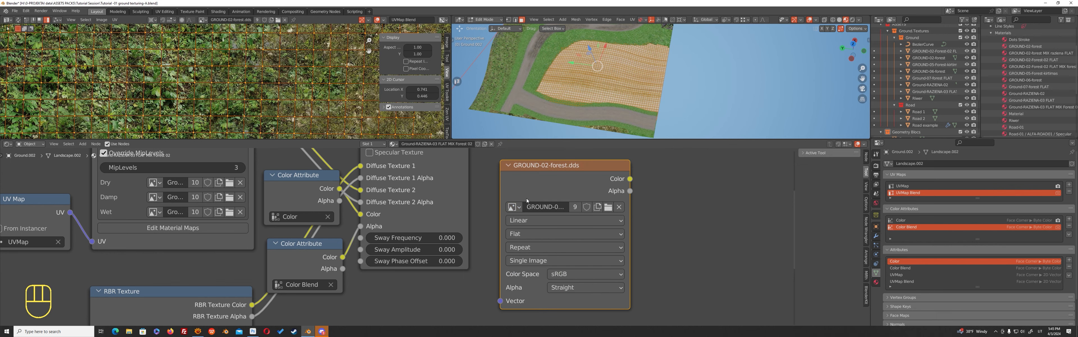
{"action": "scroll", "coordinate": [527, 201], "scroll_direction": "down", "scroll_amount": 2}
{"action": "scroll", "coordinate": [379, 93], "scroll_direction": "down", "scroll_amount": 3}
{"action": "key", "text": "n"}
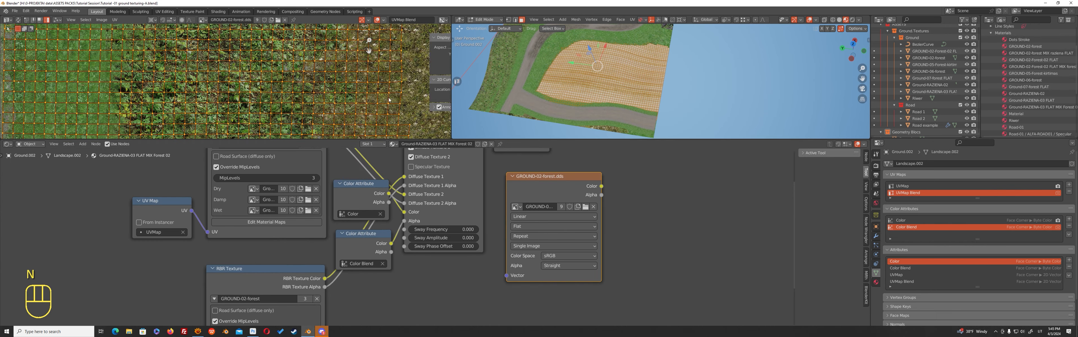
{"action": "scroll", "coordinate": [368, 83], "scroll_direction": "down", "scroll_amount": 5}
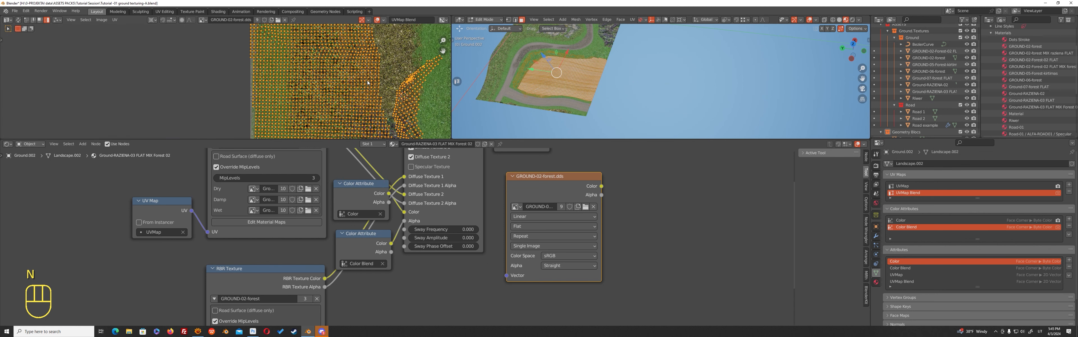
{"action": "scroll", "coordinate": [527, 61], "scroll_direction": "up", "scroll_amount": 5}
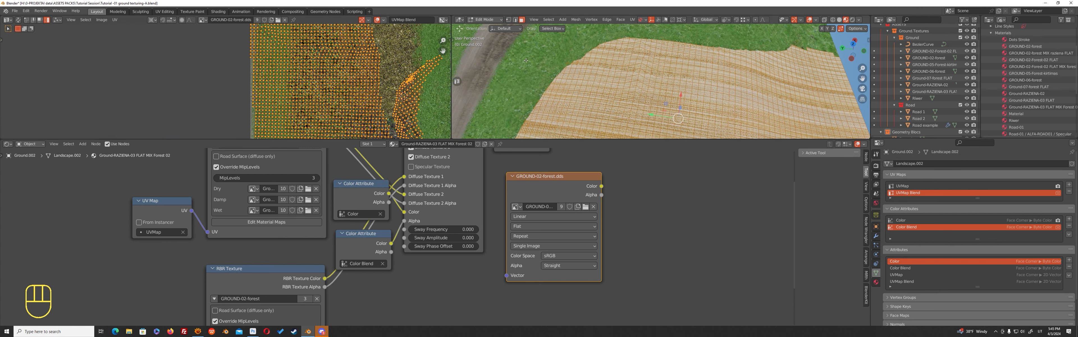
{"action": "scroll", "coordinate": [324, 90], "scroll_direction": "up", "scroll_amount": 4}
{"action": "scroll", "coordinate": [324, 90], "scroll_direction": "up", "scroll_amount": 3}
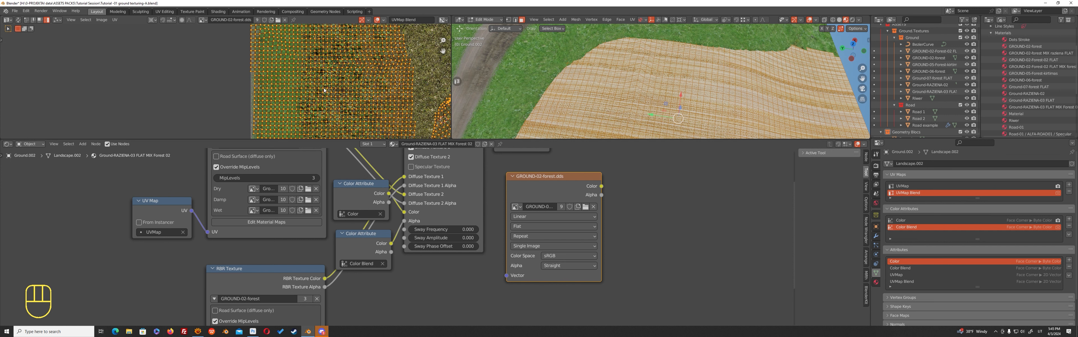
{"action": "scroll", "coordinate": [266, 104], "scroll_direction": "up", "scroll_amount": 2}
{"action": "scroll", "coordinate": [602, 79], "scroll_direction": "down", "scroll_amount": 2}
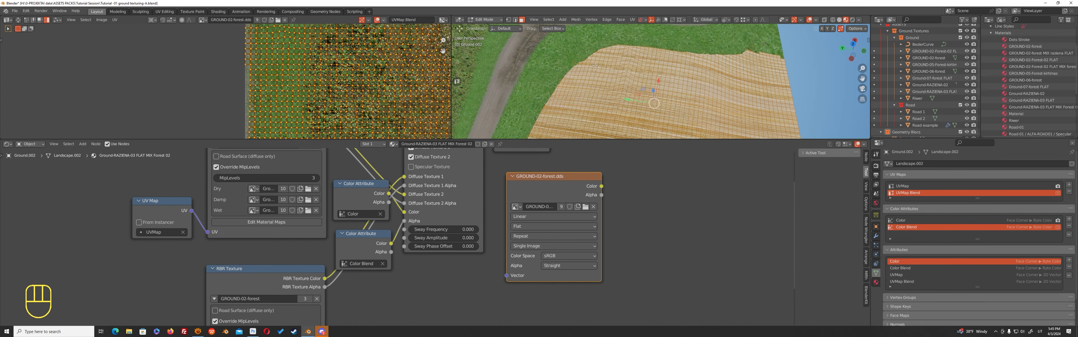
- Vertex-paint the Color Blend attribute along the field's outer edges to blend the forest ground into the stubble
{"action": "key", "text": "ctrl+Tab"}
{"action": "left_click", "coordinate": [638, 22]}
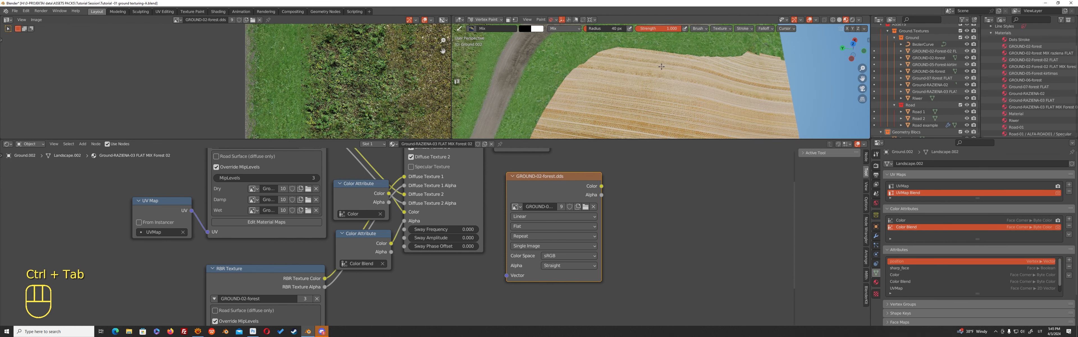
{"action": "mouse_move", "coordinate": [670, 63]}
{"action": "left_mouse_down"}
{"action": "mouse_move", "coordinate": [590, 68]}
{"action": "mouse_move", "coordinate": [645, 59]}
{"action": "mouse_move", "coordinate": [802, 72]}
{"action": "mouse_move", "coordinate": [608, 62]}
{"action": "mouse_move", "coordinate": [552, 104]}
{"action": "mouse_move", "coordinate": [557, 96]}
{"action": "left_mouse_up"}
{"action": "scroll", "coordinate": [579, 63], "scroll_direction": "down", "scroll_amount": 3}
{"action": "middle_click_drag", "start_coordinate": [546, 94], "coordinate": [561, 60], "text": "shift"}
{"action": "mouse_move", "coordinate": [569, 66]}
{"action": "left_mouse_down"}
{"action": "mouse_move", "coordinate": [572, 56]}
{"action": "mouse_move", "coordinate": [559, 90]}
{"action": "mouse_move", "coordinate": [582, 101]}
{"action": "mouse_move", "coordinate": [696, 124]}
{"action": "left_mouse_up"}
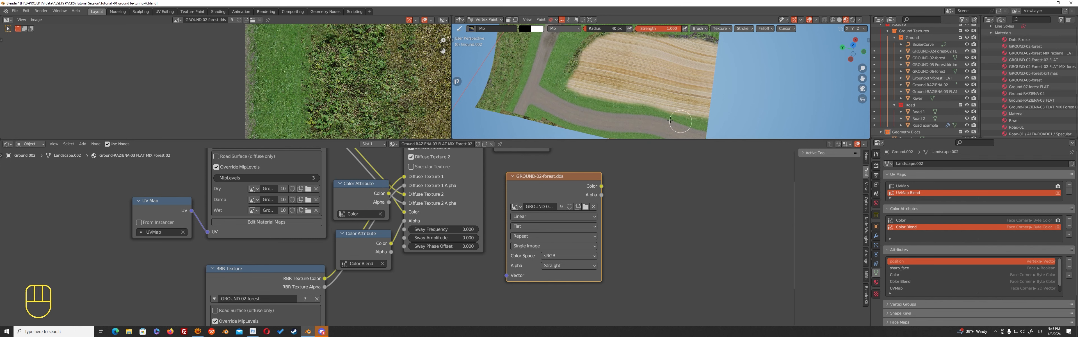
{"action": "middle_click_drag", "start_coordinate": [719, 52], "coordinate": [711, 90], "text": "shift"}
{"action": "scroll", "coordinate": [709, 91], "scroll_direction": "up", "scroll_amount": 1}
{"action": "left_click_drag", "start_coordinate": [720, 80], "coordinate": [564, 68]}
- Circle-deselect the field's interior faces in Edit Mode, using solid shading temporarily, so only the blended border stays selected
{"action": "key", "text": "Tab"}
{"action": "scroll", "coordinate": [611, 79], "scroll_direction": "down", "scroll_amount": 5}
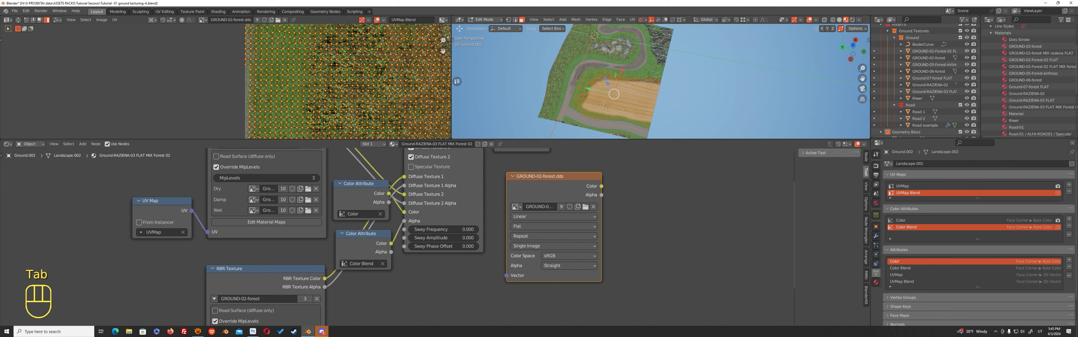
{"action": "scroll", "coordinate": [604, 103], "scroll_direction": "up", "scroll_amount": 4}
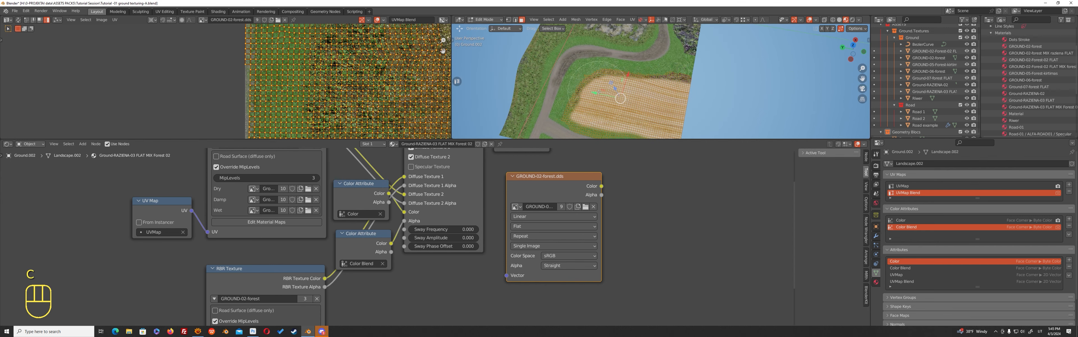
{"action": "key", "text": "alt"}
{"action": "key", "text": "ctrl"}
{"action": "middle_click_drag", "start_coordinate": [671, 101], "coordinate": [632, 79]}
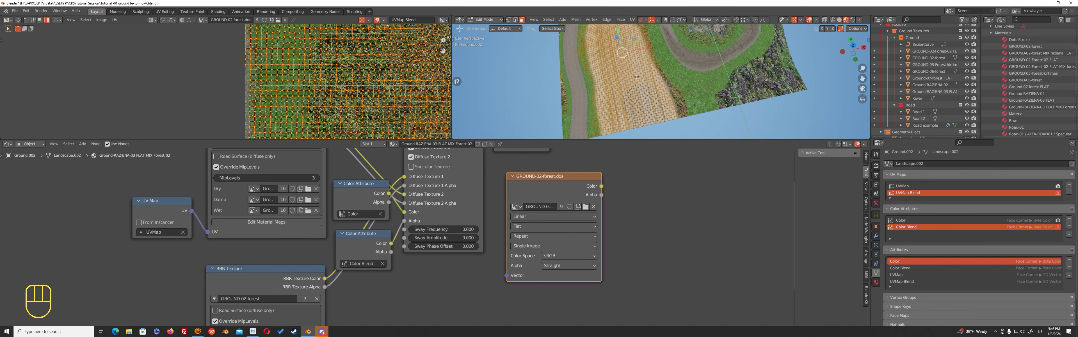
{"action": "left_click", "coordinate": [839, 20]}
{"action": "middle_click_drag", "start_coordinate": [624, 55], "coordinate": [623, 68]}
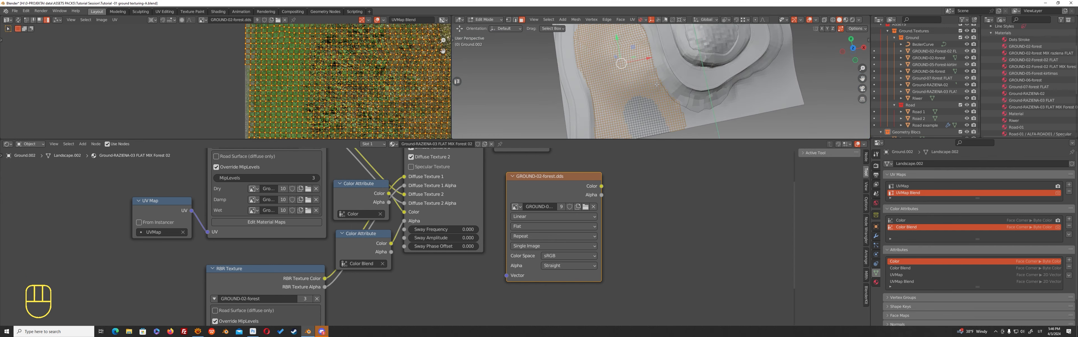
{"action": "scroll", "coordinate": [623, 67], "scroll_direction": "down", "scroll_amount": 1}
{"action": "key", "text": "alt"}
{"action": "key", "text": "c"}
{"action": "left_click_drag", "start_coordinate": [634, 89], "coordinate": [622, 55], "text": "shift"}
{"action": "right_click", "coordinate": [622, 55]}
{"action": "left_click", "coordinate": [846, 19]}
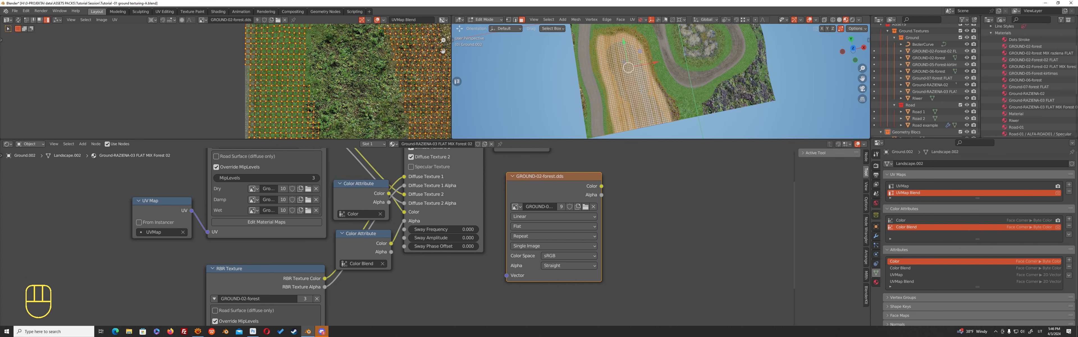
{"action": "key", "text": "shift"}
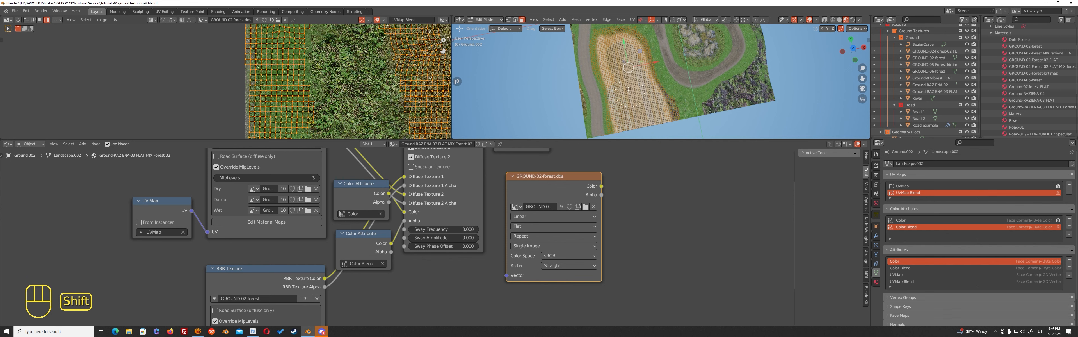
{"action": "left_click_drag", "start_coordinate": [623, 73], "coordinate": [616, 59], "text": "shift"}
- Reset the UVMap Blend coordinates of the selected border faces and inspect the result over the forest image
{"action": "scroll", "coordinate": [375, 98], "scroll_direction": "down", "scroll_amount": 4}
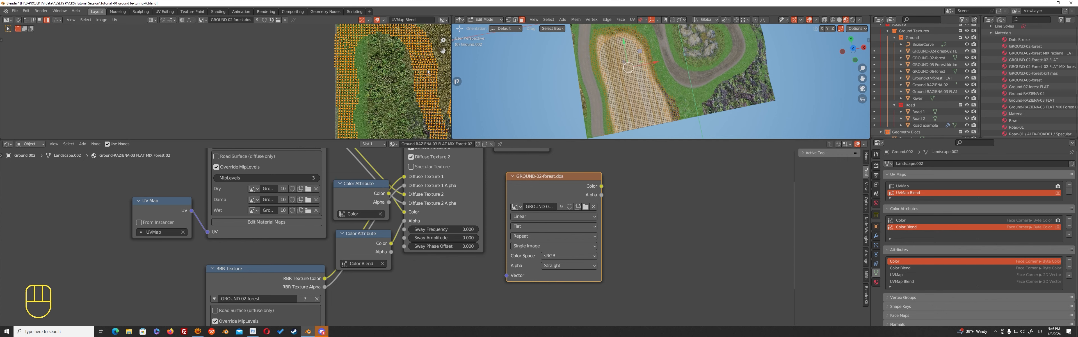
{"action": "scroll", "coordinate": [375, 98], "scroll_direction": "up", "scroll_amount": 2}
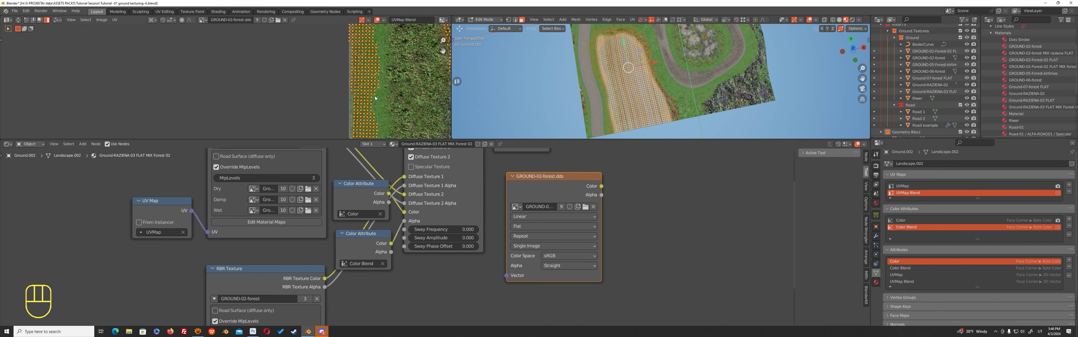
{"action": "scroll", "coordinate": [315, 97], "scroll_direction": "down", "scroll_amount": 3}
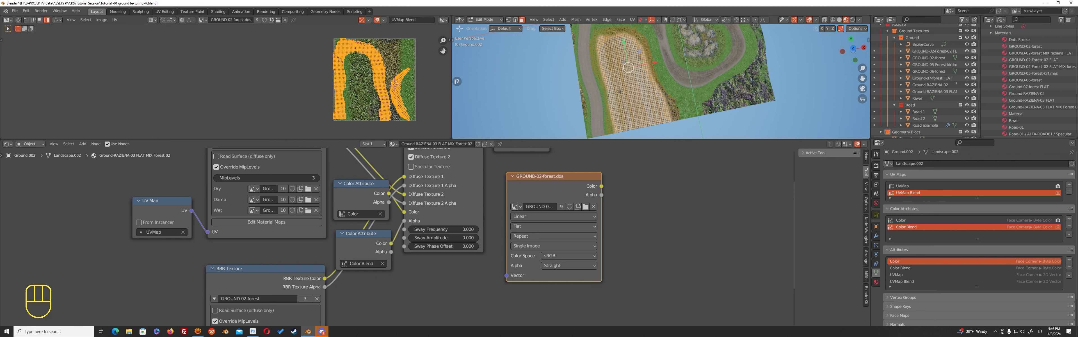
{"action": "key", "text": "u"}
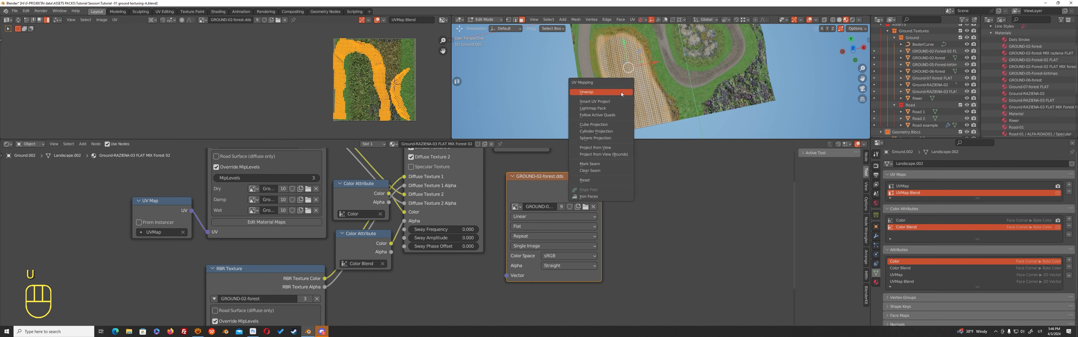
{"action": "left_click", "coordinate": [594, 180]}
{"action": "scroll", "coordinate": [336, 87], "scroll_direction": "up", "scroll_amount": 5}
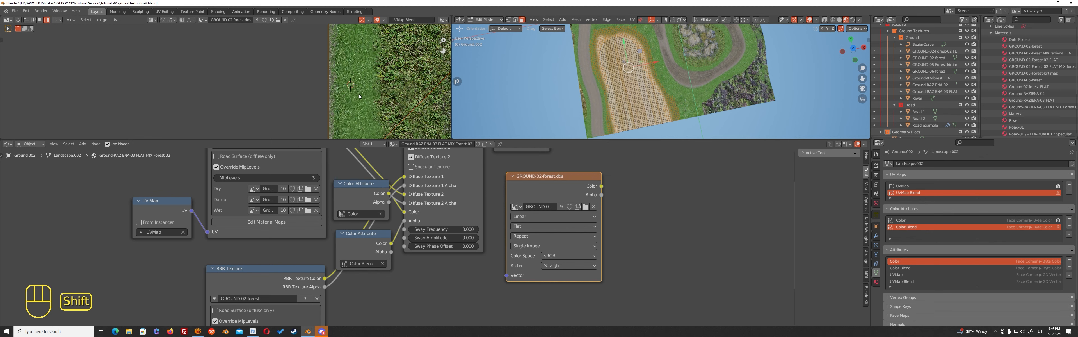
- Scale the selected border faces' UVMap Blend coordinates and move them onto the green grass strip of the forest image
{"action": "key", "text": "s"}
{"action": "left_click", "coordinate": [368, 92]}
{"action": "key", "text": "g"}
{"action": "left_click", "coordinate": [397, 75]}
{"action": "scroll", "coordinate": [609, 35], "scroll_direction": "up", "scroll_amount": 5}
{"action": "scroll", "coordinate": [631, 31], "scroll_direction": "up", "scroll_amount": 3}
{"action": "middle_click_drag", "start_coordinate": [630, 31], "coordinate": [648, 57], "text": "shift"}
{"action": "scroll", "coordinate": [641, 81], "scroll_direction": "up", "scroll_amount": 2}
{"action": "scroll", "coordinate": [641, 82], "scroll_direction": "down", "scroll_amount": 3}
{"action": "scroll", "coordinate": [641, 81], "scroll_direction": "up", "scroll_amount": 2}
- Place the 2D cursor on the green grass strip and shrink the border's UVs further
{"action": "right_click", "coordinate": [361, 86], "text": "shift"}
{"action": "key", "text": "s"}
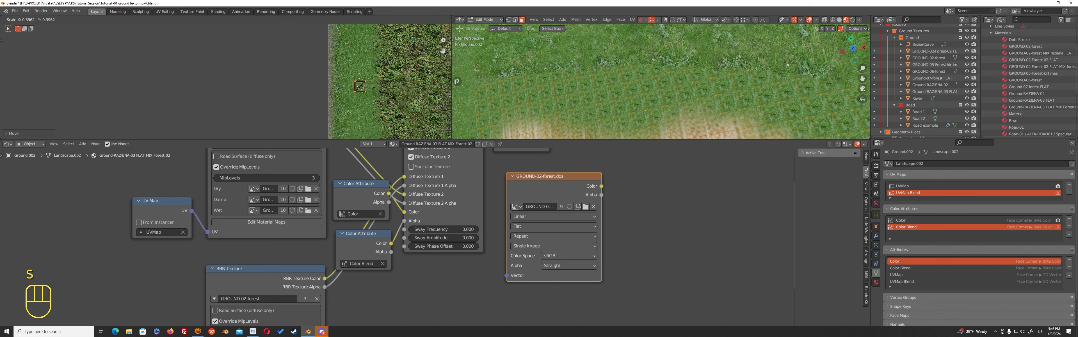
{"action": "left_click", "coordinate": [426, 85]}
{"action": "scroll", "coordinate": [575, 72], "scroll_direction": "down", "scroll_amount": 2}
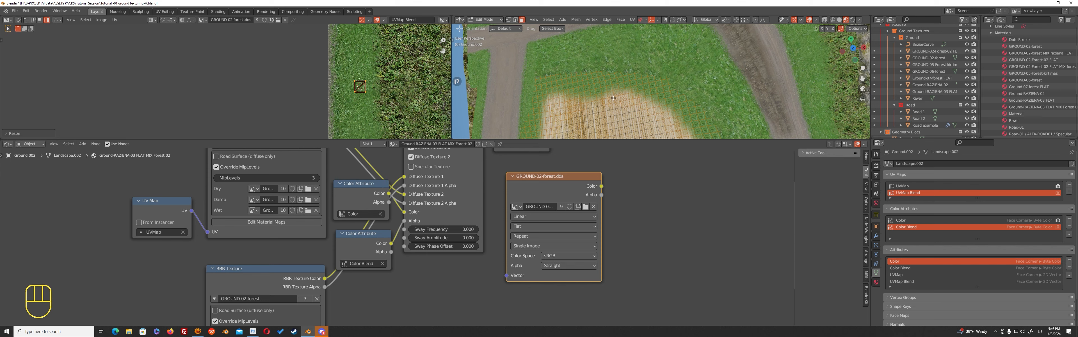
- Isolate the field mesh in local view and hide its unselected faces so only the blended border is shown
{"action": "key", "text": "KP_Divide"}
{"action": "key", "text": "KP_Decimal"}
{"action": "scroll", "coordinate": [645, 80], "scroll_direction": "up", "scroll_amount": 5}
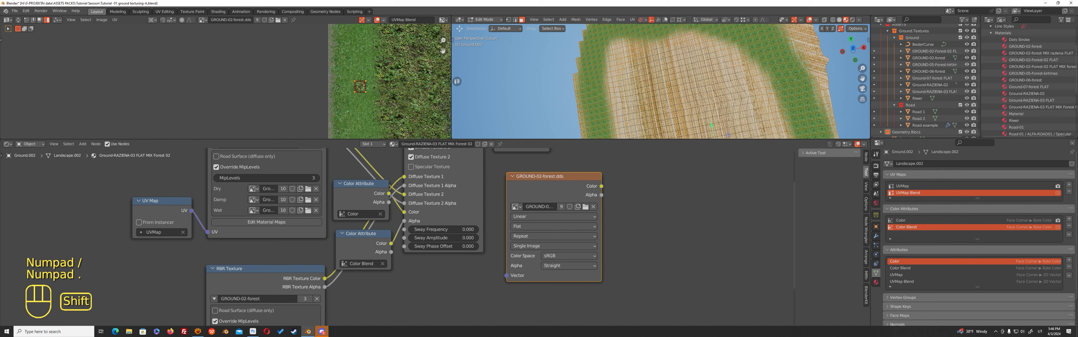
{"action": "scroll", "coordinate": [654, 65], "scroll_direction": "down", "scroll_amount": 2}
{"action": "key", "text": "shift+h"}
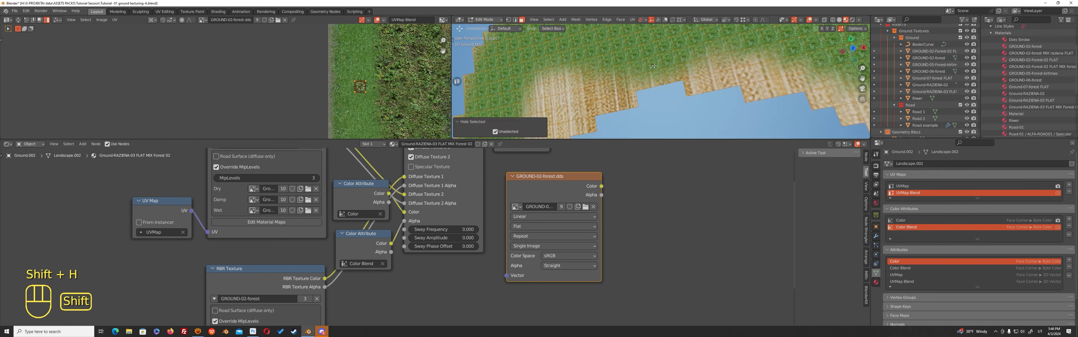
{"action": "scroll", "coordinate": [654, 68], "scroll_direction": "down", "scroll_amount": 3}
{"action": "scroll", "coordinate": [655, 75], "scroll_direction": "up", "scroll_amount": 3}
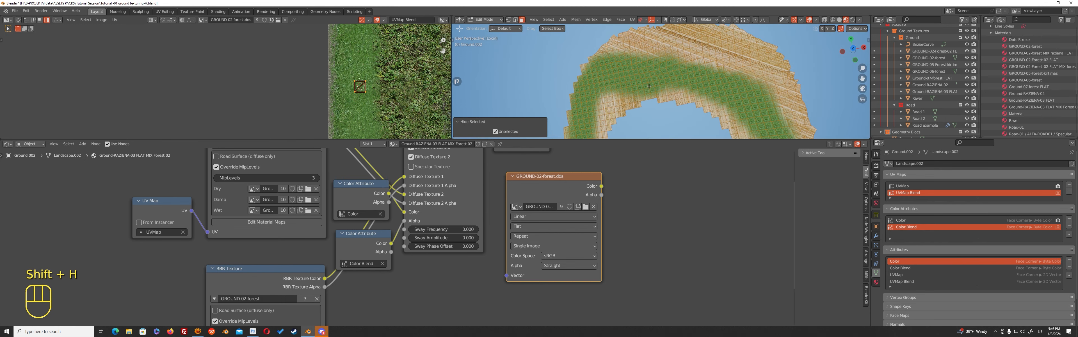
- Clear the selection and randomly select border faces with a ratio of 0.355
{"action": "key", "text": "alt+a"}
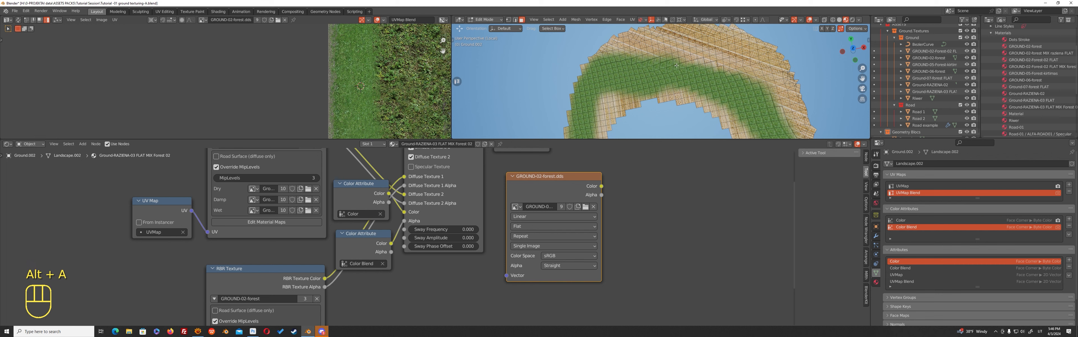
{"action": "left_click", "coordinate": [549, 20]}
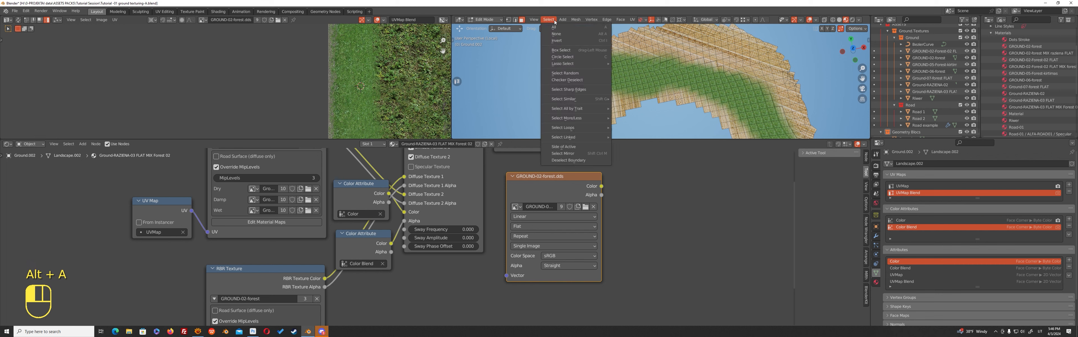
{"action": "left_click", "coordinate": [567, 73]}
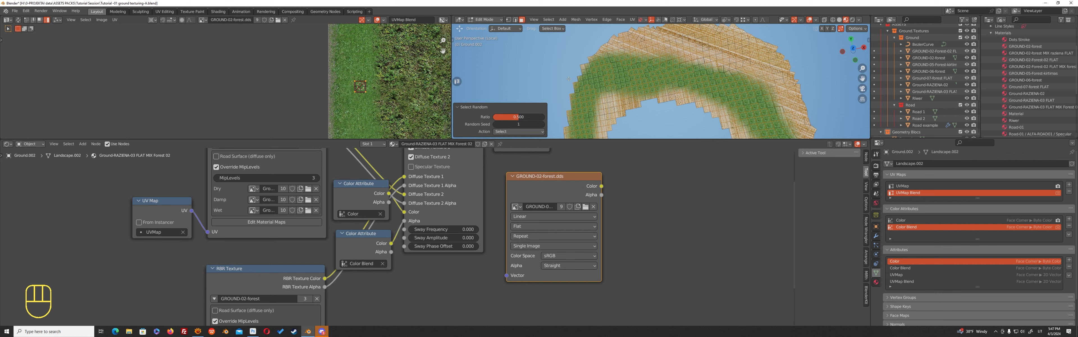
{"action": "left_click_drag", "start_coordinate": [519, 119], "coordinate": [516, 118]}
{"action": "scroll", "coordinate": [362, 91], "scroll_direction": "down", "scroll_amount": 1}
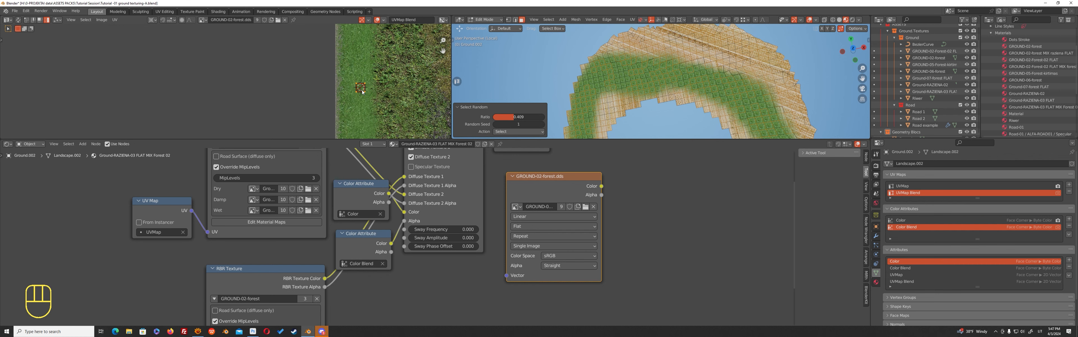
{"action": "scroll", "coordinate": [611, 84], "scroll_direction": "up", "scroll_amount": 3}
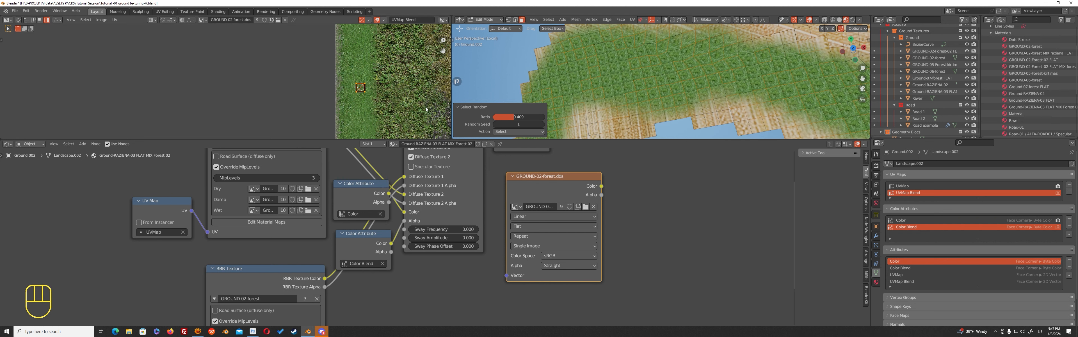
{"action": "left_click_drag", "start_coordinate": [511, 118], "coordinate": [511, 117]}
- Move, rotate and scale the randomly selected faces' UVs within the grass strip to break up the tiling, and clear the selection
{"action": "key", "text": "g"}
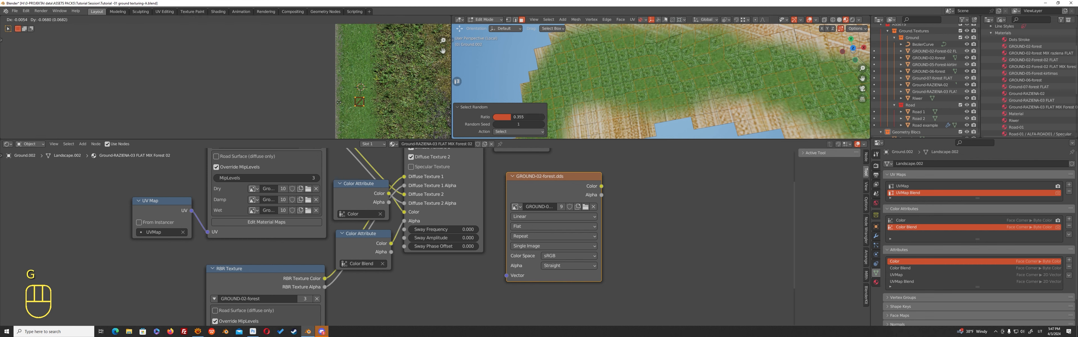
{"action": "left_click", "coordinate": [383, 88]}
{"action": "key", "text": "r"}
{"action": "left_click", "coordinate": [389, 96]}
{"action": "key", "text": "s"}
{"action": "left_click", "coordinate": [382, 97]}
{"action": "key", "text": "alt+a"}
{"action": "key", "text": "a"}
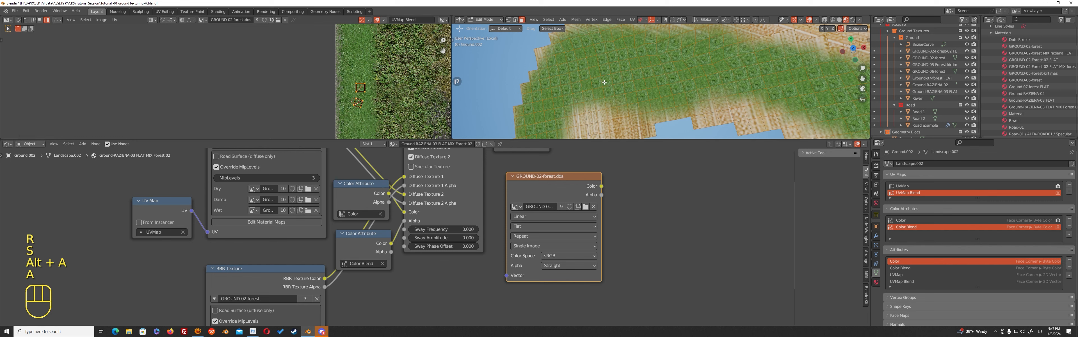
{"action": "key", "text": "a"}
{"action": "key", "text": "alt+a"}
{"action": "right_click", "coordinate": [582, 100]}
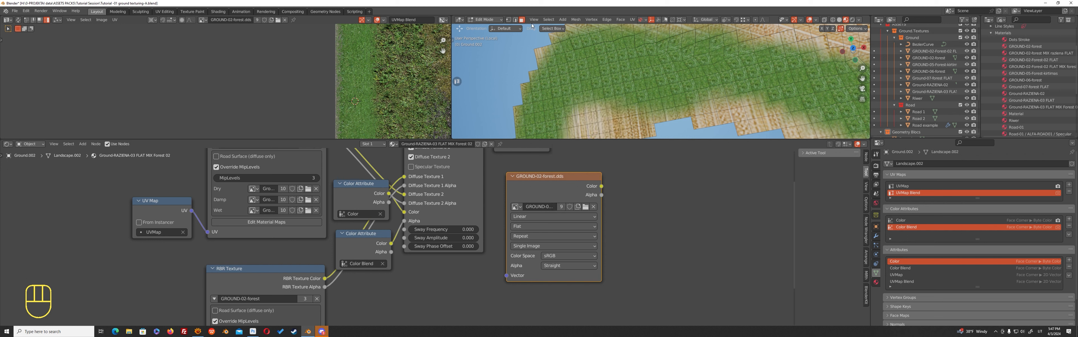
- Randomly select another set of border faces, shift their UVs along the grass strip, and deselect them
{"action": "left_click", "coordinate": [549, 20]}
{"action": "left_click", "coordinate": [565, 73]}
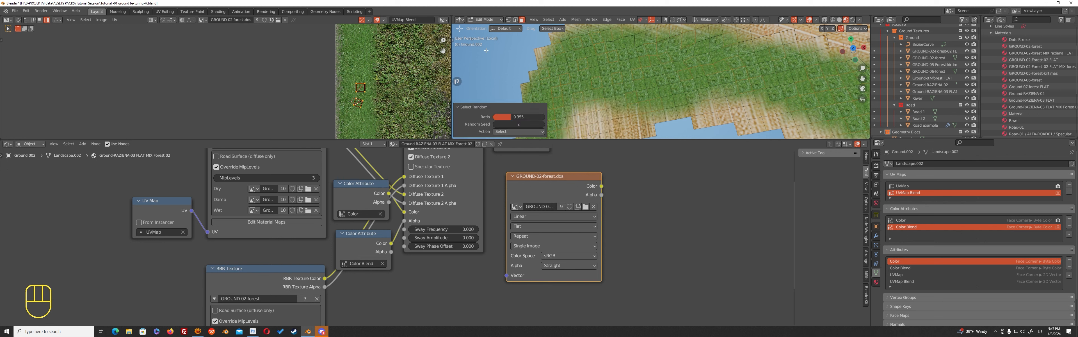
{"action": "key", "text": "g"}
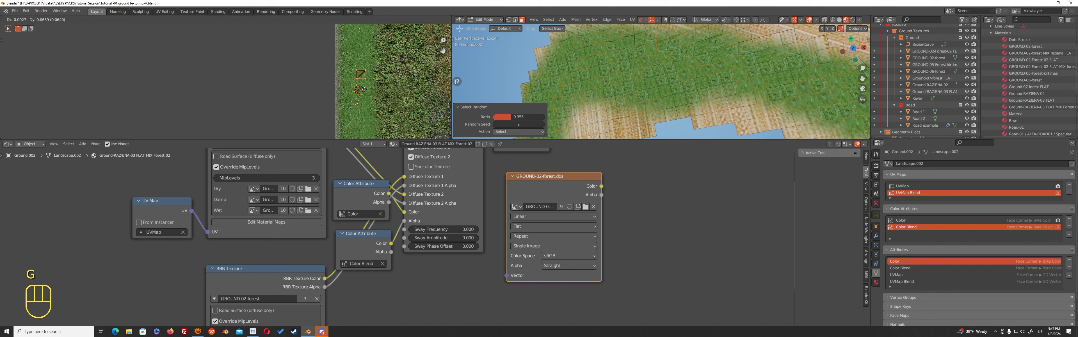
{"action": "left_click", "coordinate": [364, 88]}
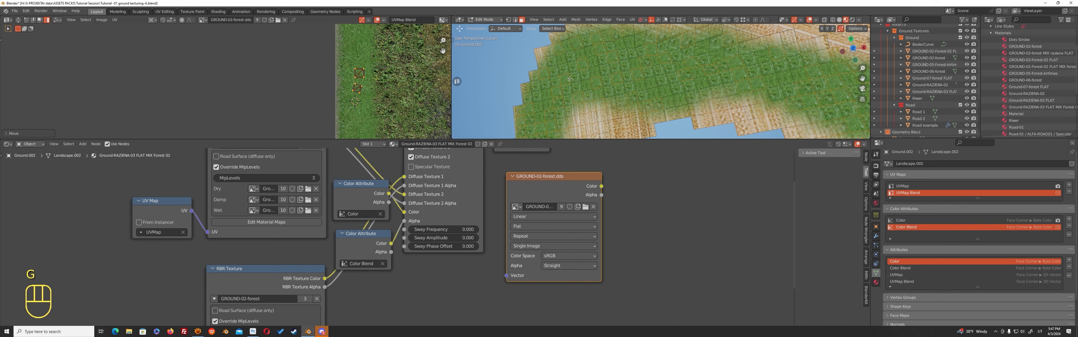
{"action": "key", "text": "alt+a"}
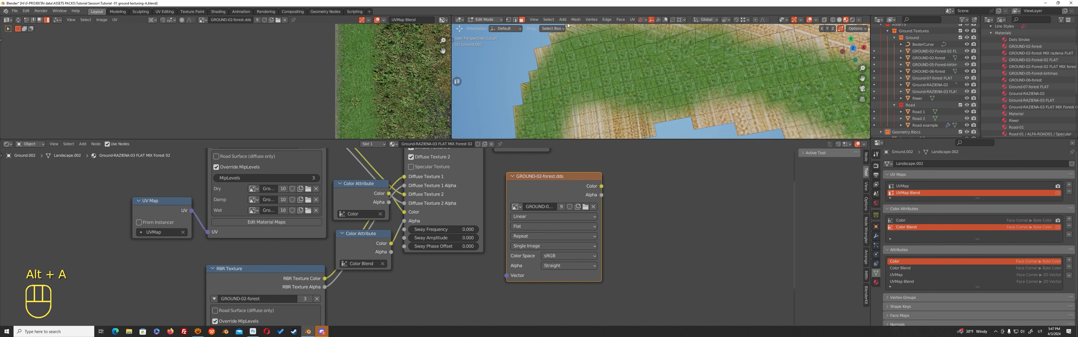
- Randomly select a further set of border faces, rotate and move their UVs around a repositioned 2D cursor, and deselect everything
{"action": "left_click", "coordinate": [549, 20]}
{"action": "left_click", "coordinate": [565, 73]}
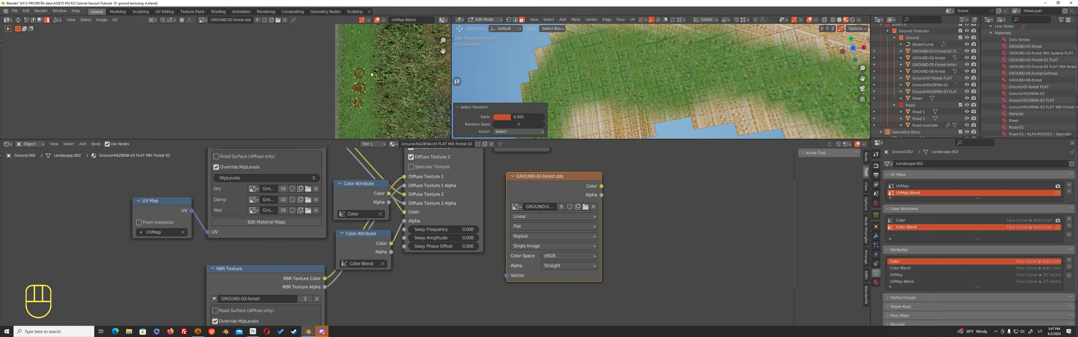
{"action": "right_click", "coordinate": [360, 93], "text": "shift"}
{"action": "middle_click_drag", "start_coordinate": [362, 89], "coordinate": [362, 88]}
{"action": "key", "text": "r"}
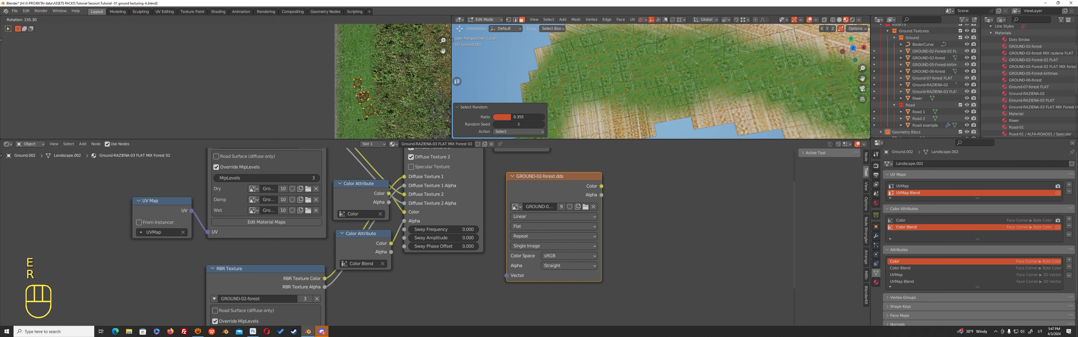
{"action": "left_click", "coordinate": [358, 126]}
{"action": "key", "text": "g"}
{"action": "key", "text": "alt+a"}
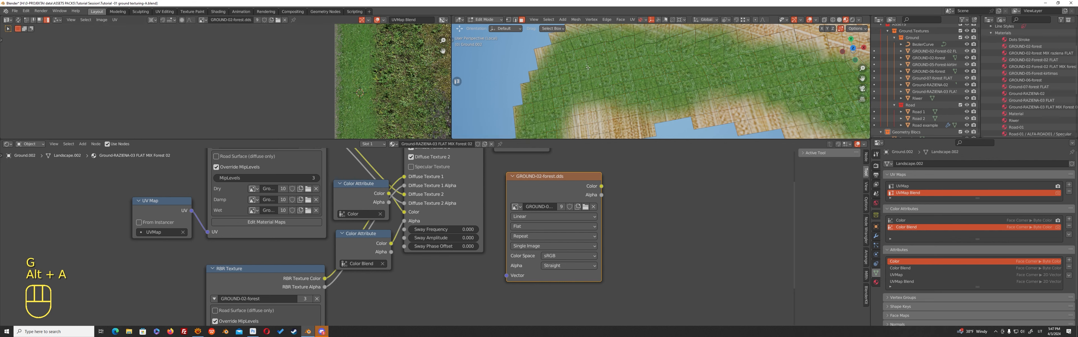
- Randomly select border faces again, move their UVs, scale them along X within the grass strip, and clear the selection
{"action": "left_click", "coordinate": [552, 20]}
{"action": "left_click", "coordinate": [565, 73]}
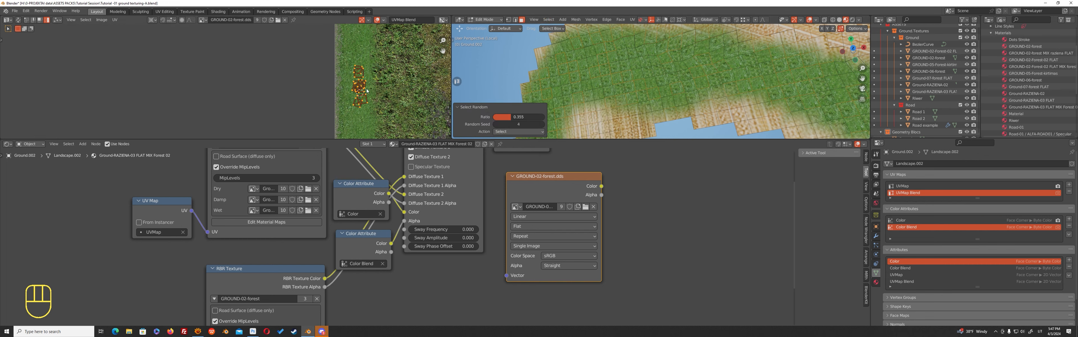
{"action": "key", "text": "g"}
{"action": "left_click", "coordinate": [360, 100]}
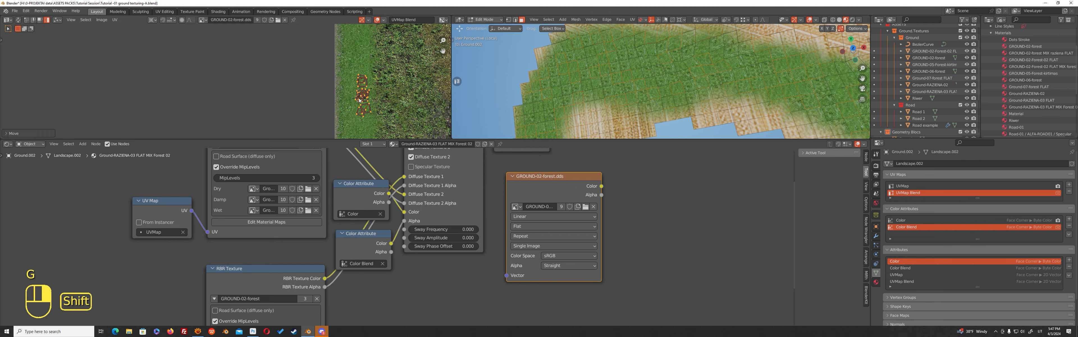
{"action": "key", "text": "s"}
{"action": "key", "text": "x"}
{"action": "left_click", "coordinate": [383, 98]}
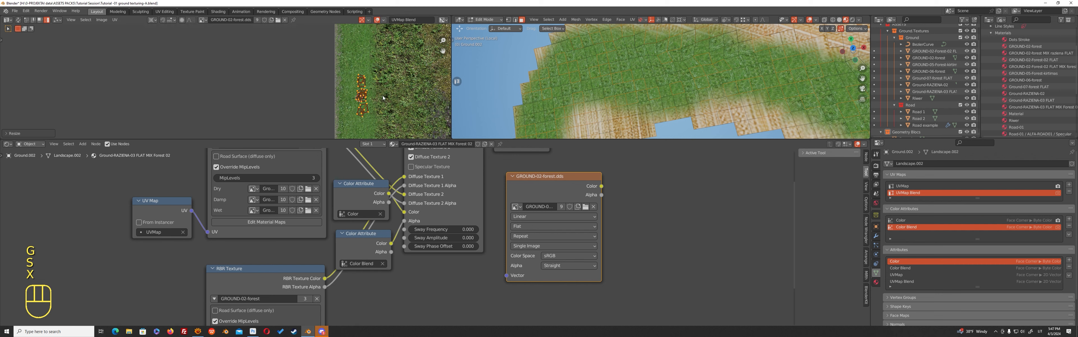
{"action": "key", "text": "alt+a"}
{"action": "key", "text": "alt+a"}
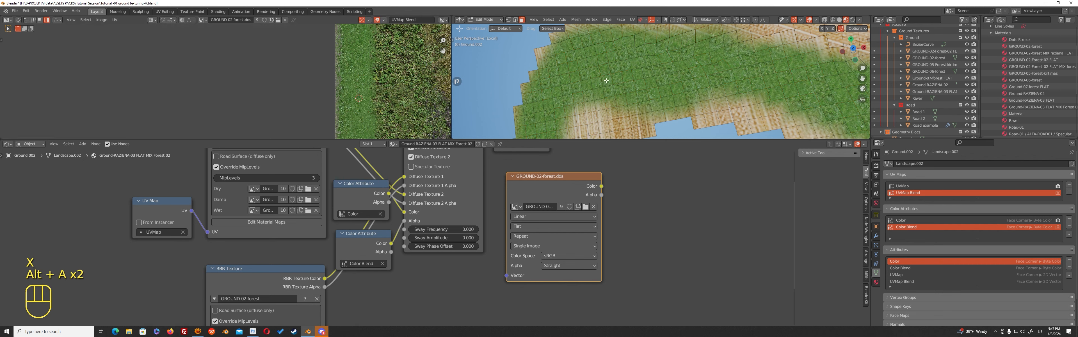
- Make one more random face selection and move all of its UVs to the upper part of the grass strip
{"action": "left_click", "coordinate": [549, 20]}
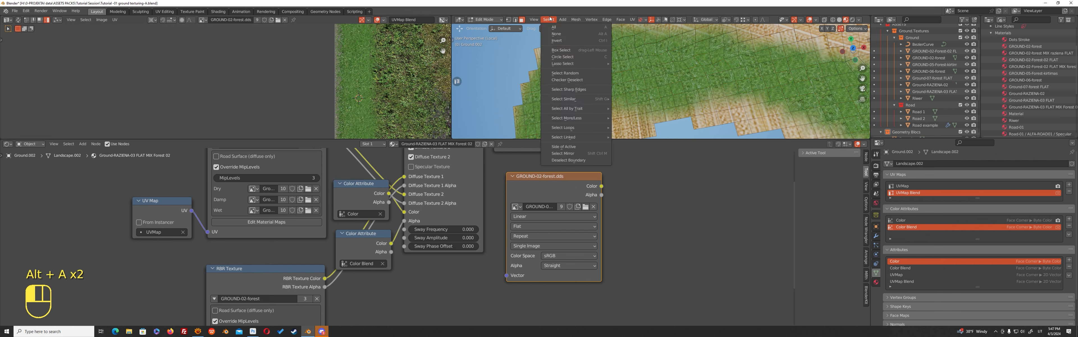
{"action": "left_click", "coordinate": [565, 73]}
{"action": "key", "text": "a"}
{"action": "key", "text": "g"}
{"action": "left_click", "coordinate": [359, 62]}
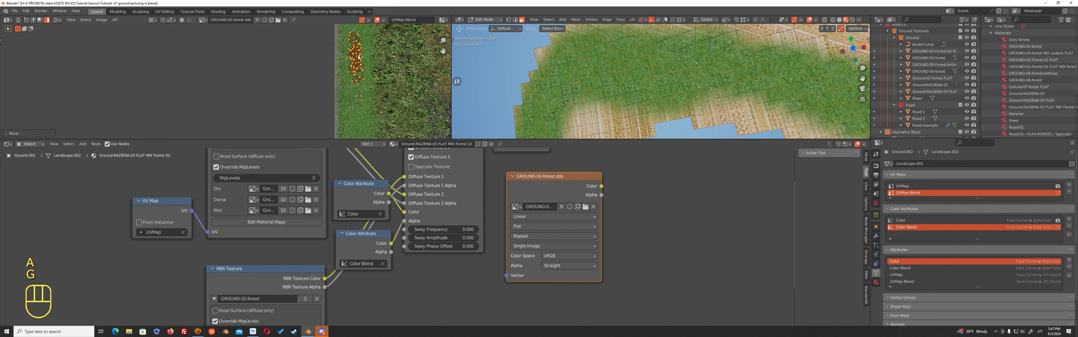
- Leave Edit Mode and local view to examine the border's grass texture against the surrounding ground
{"action": "key", "text": "Tab"}
{"action": "mouse_move", "coordinate": [571, 89]}
{"action": "middle_mouse_down"}
{"action": "mouse_move", "coordinate": [656, 38]}
{"action": "mouse_move", "coordinate": [642, 75]}
{"action": "middle_mouse_up"}
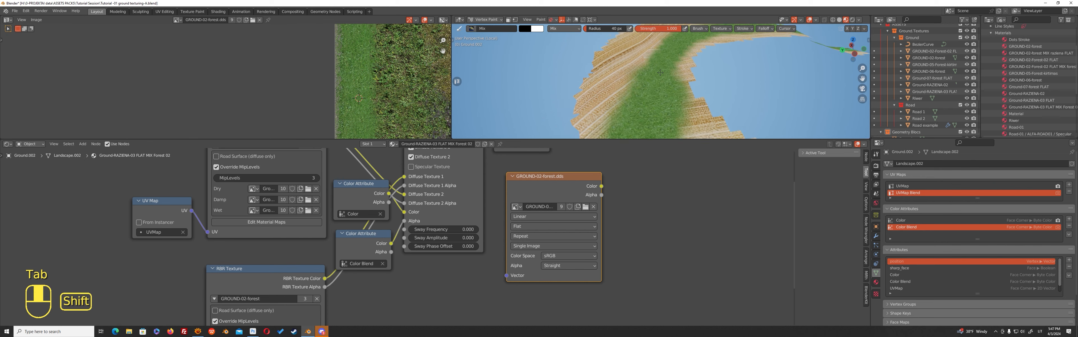
{"action": "scroll", "coordinate": [641, 77], "scroll_direction": "up", "scroll_amount": 7}
{"action": "key", "text": "KP_Divide"}
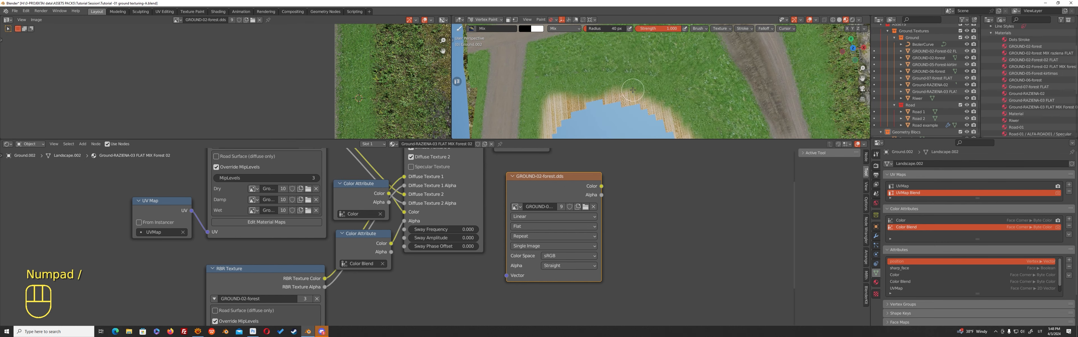
{"action": "scroll", "coordinate": [581, 86], "scroll_direction": "up", "scroll_amount": 7}
- Return to Edit Mode, place the 2D cursor on the UV cluster, and select all of the border's UVs
{"action": "key", "text": "Tab"}
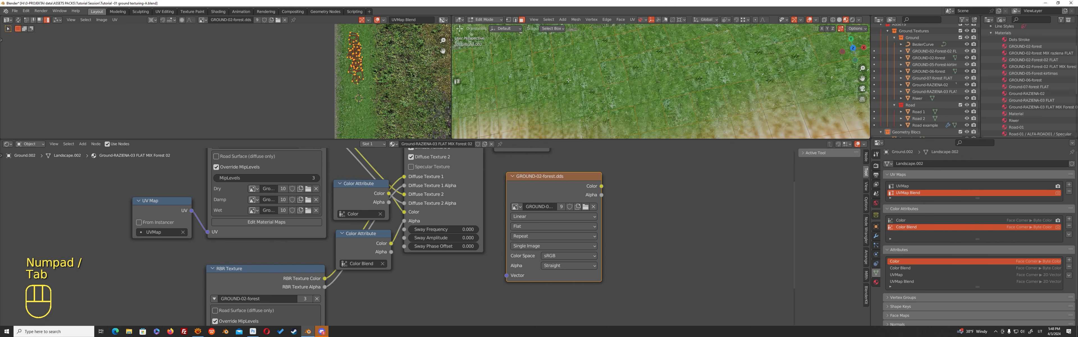
{"action": "scroll", "coordinate": [569, 84], "scroll_direction": "down", "scroll_amount": 5}
{"action": "key", "text": "a"}
{"action": "key", "text": "a"}
{"action": "left_click", "coordinate": [390, 81]}
{"action": "key", "text": "a"}
{"action": "right_click", "coordinate": [358, 58], "text": "shift"}
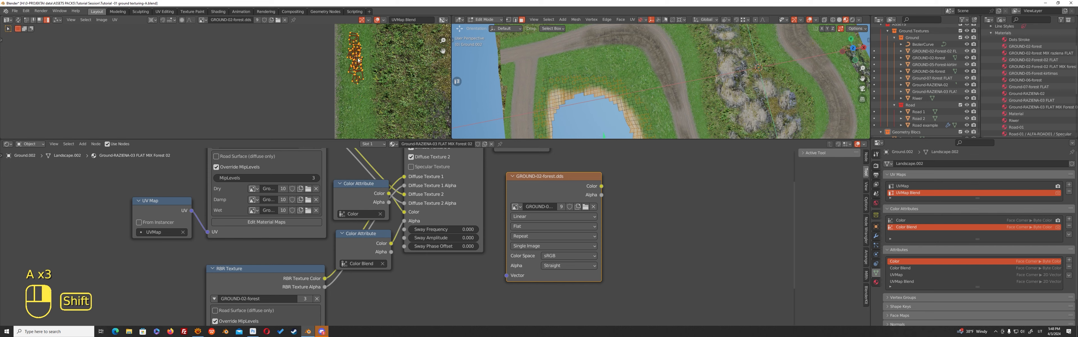
{"action": "key", "text": "s"}
{"action": "right_click", "coordinate": [373, 66]}
{"action": "key", "text": "a"}
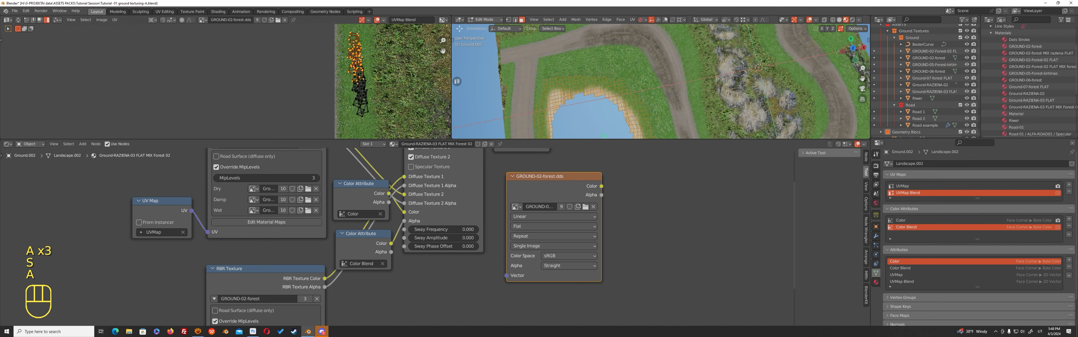
{"action": "scroll", "coordinate": [564, 97], "scroll_direction": "up", "scroll_amount": 8}
{"action": "key", "text": "a"}
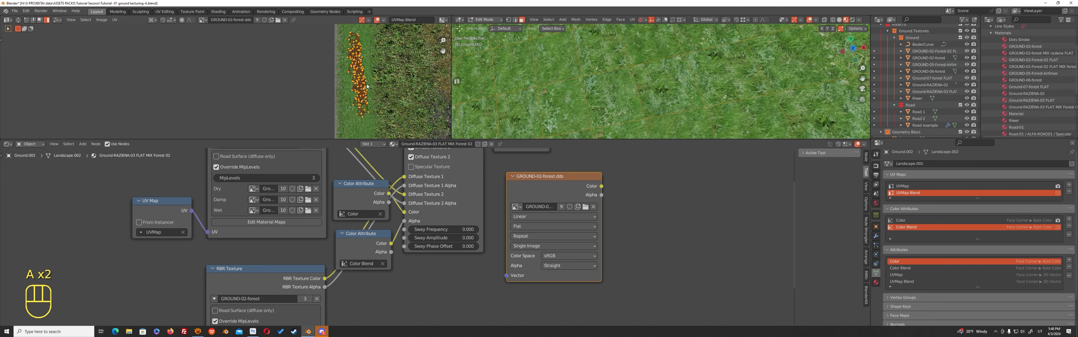
- Scale all of the border's UVs down on the grass strip and leave Edit Mode to check the blend with the surrounding ground
{"action": "scroll", "coordinate": [411, 77], "scroll_direction": "down", "scroll_amount": 2}
{"action": "scroll", "coordinate": [586, 80], "scroll_direction": "down", "scroll_amount": 7}
{"action": "middle_click_drag", "start_coordinate": [590, 69], "coordinate": [586, 101], "text": "shift"}
{"action": "middle_click_drag", "start_coordinate": [586, 101], "coordinate": [607, 85]}
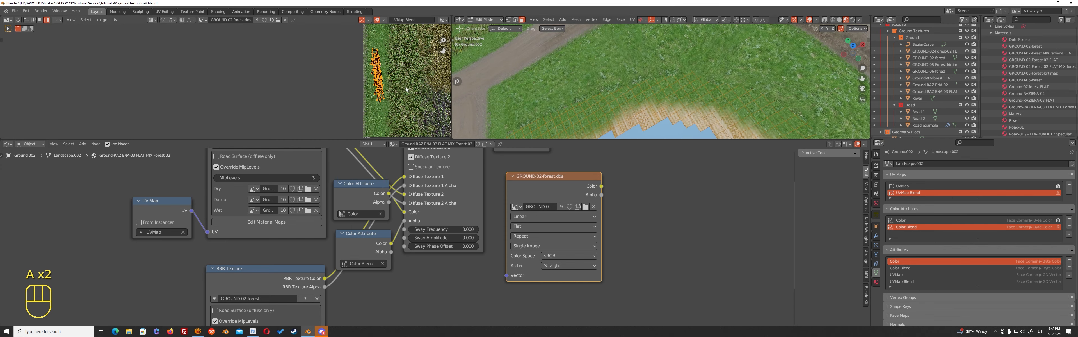
{"action": "scroll", "coordinate": [408, 89], "scroll_direction": "up", "scroll_amount": 2}
{"action": "key", "text": "s"}
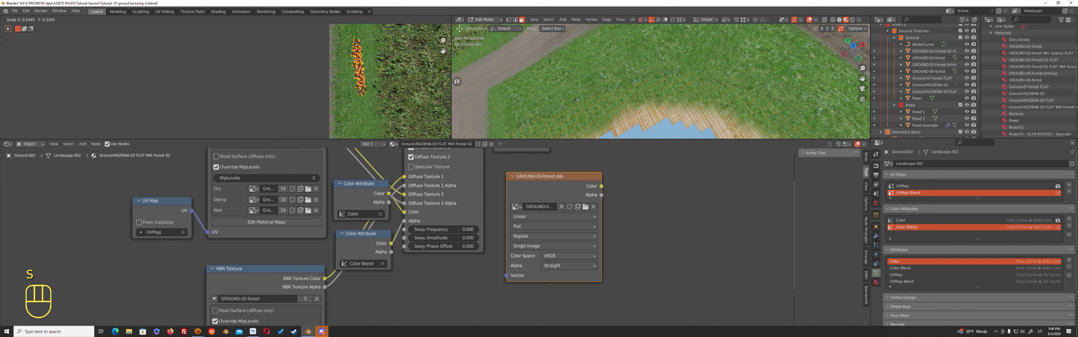
{"action": "left_click", "coordinate": [377, 88]}
{"action": "key", "text": "Tab"}
{"action": "mouse_move", "coordinate": [597, 90]}
{"action": "middle_mouse_down"}
{"action": "mouse_move", "coordinate": [708, 71]}
{"action": "mouse_move", "coordinate": [647, 60]}
{"action": "middle_mouse_up"}
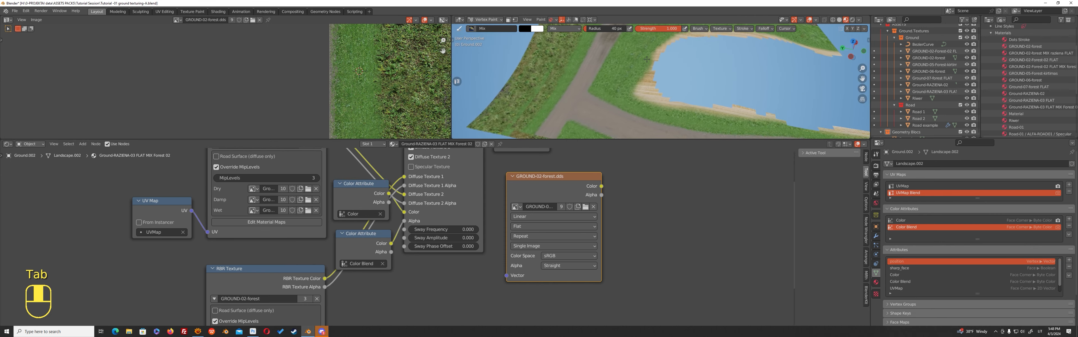
- Maximize the 3D viewport, reveal the hidden stubble field faces in Edit Mode, and return to Vertex Paint mode
{"action": "key", "text": "ctrl+space"}
{"action": "key", "text": "Tab"}
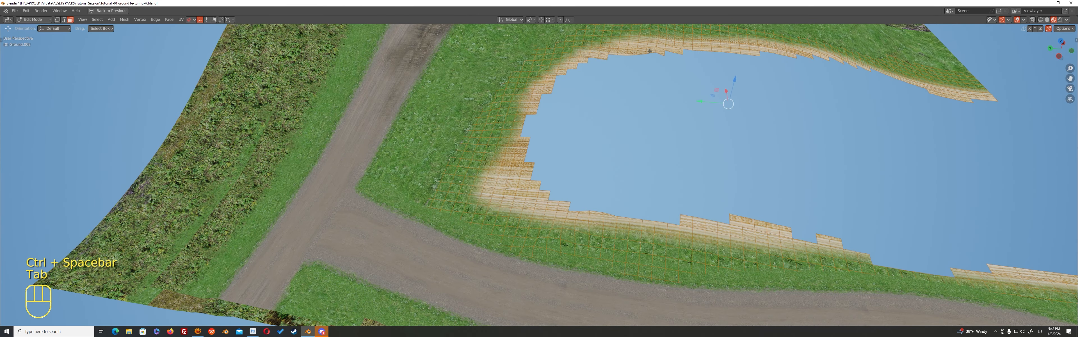
{"action": "key", "text": "alt+h"}
{"action": "key", "text": "Tab"}
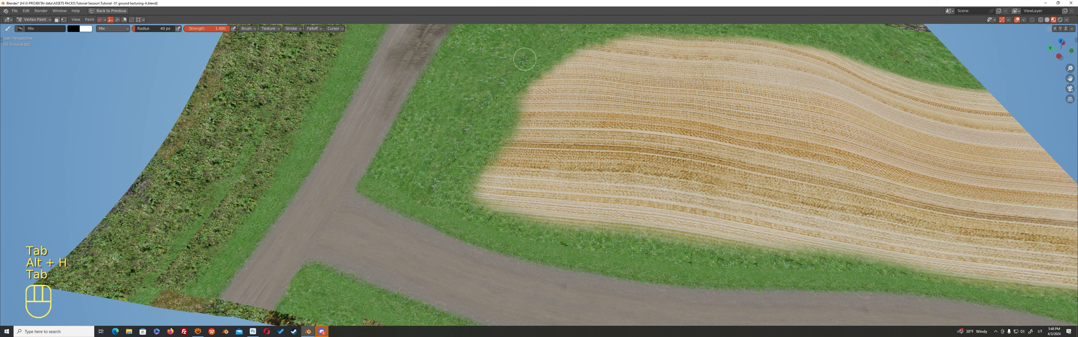
- Switch from Vertex Paint to Object Mode, select the ground with the dark forest corner, and open it in Edit Mode
{"action": "scroll", "coordinate": [559, 95], "scroll_direction": "down", "scroll_amount": 3}
{"action": "middle_click_drag", "start_coordinate": [559, 96], "coordinate": [514, 96]}
{"action": "key", "text": "Tab"}
{"action": "middle_click_drag", "start_coordinate": [591, 95], "coordinate": [572, 102]}
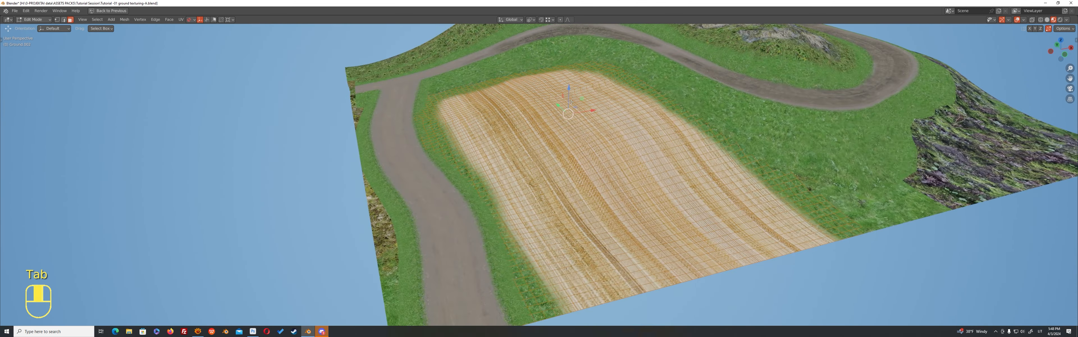
{"action": "key", "text": "Tab"}
{"action": "middle_click_drag", "start_coordinate": [475, 92], "coordinate": [548, 104]}
{"action": "mouse_move", "coordinate": [708, 71]}
{"action": "middle_mouse_down", "text": "shift"}
{"action": "mouse_move", "coordinate": [505, 122]}
{"action": "mouse_move", "coordinate": [636, 154]}
{"action": "middle_mouse_up", "text": "shift"}
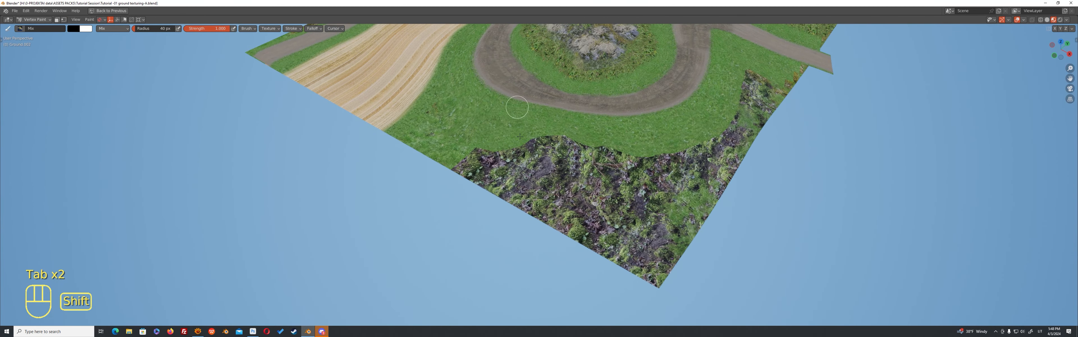
{"action": "key", "text": "ctrl+Tab"}
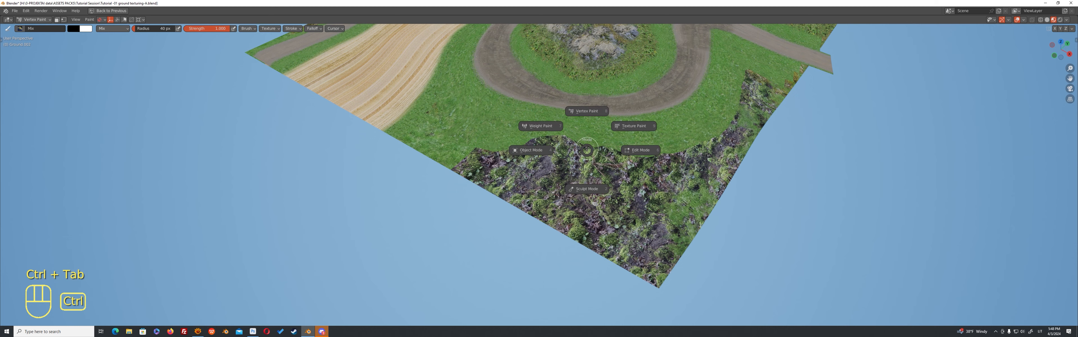
{"action": "left_click", "coordinate": [538, 151]}
{"action": "left_click", "coordinate": [563, 159]}
{"action": "key", "text": "Tab"}
- Examine the whole landscape and the dark forest corner beyond the road from several angles
{"action": "scroll", "coordinate": [570, 161], "scroll_direction": "down", "scroll_amount": 5}
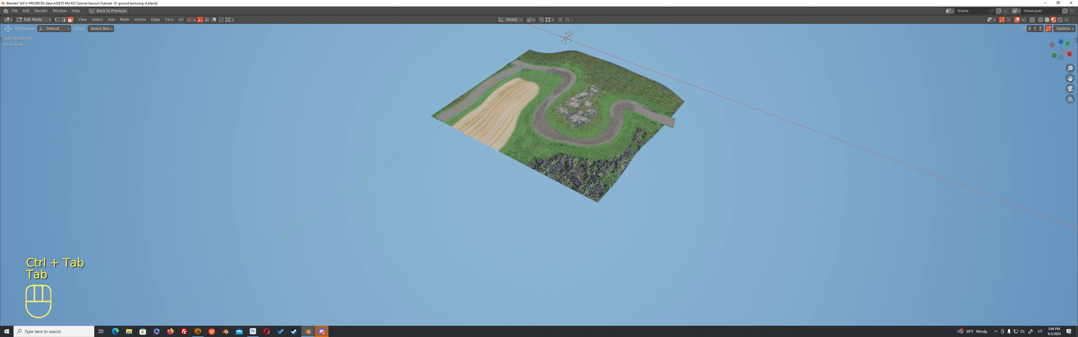
{"action": "middle_click_drag", "start_coordinate": [602, 175], "coordinate": [655, 131]}
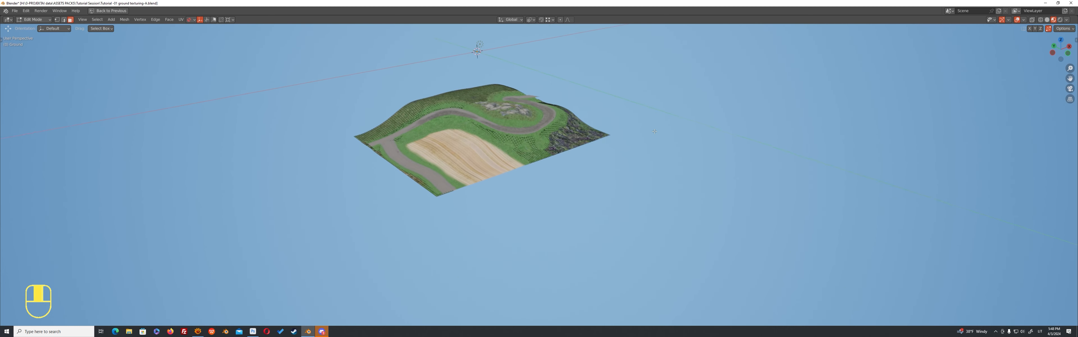
{"action": "scroll", "coordinate": [581, 133], "scroll_direction": "up", "scroll_amount": 7}
{"action": "middle_click_drag", "start_coordinate": [574, 124], "coordinate": [529, 128]}
{"action": "scroll", "coordinate": [528, 128], "scroll_direction": "down", "scroll_amount": 1}
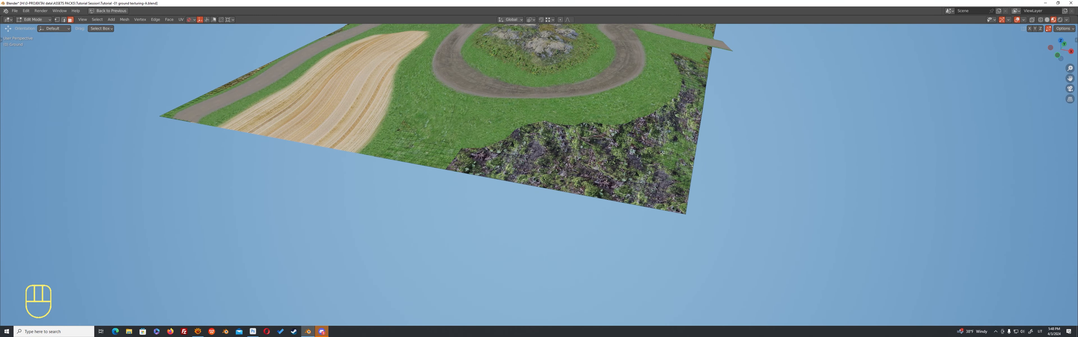
{"action": "scroll", "coordinate": [559, 148], "scroll_direction": "down", "scroll_amount": 2}
{"action": "middle_click_drag", "start_coordinate": [559, 148], "coordinate": [529, 164], "text": "shift"}
{"action": "key", "text": "Tab"}
{"action": "key", "text": "Tab"}
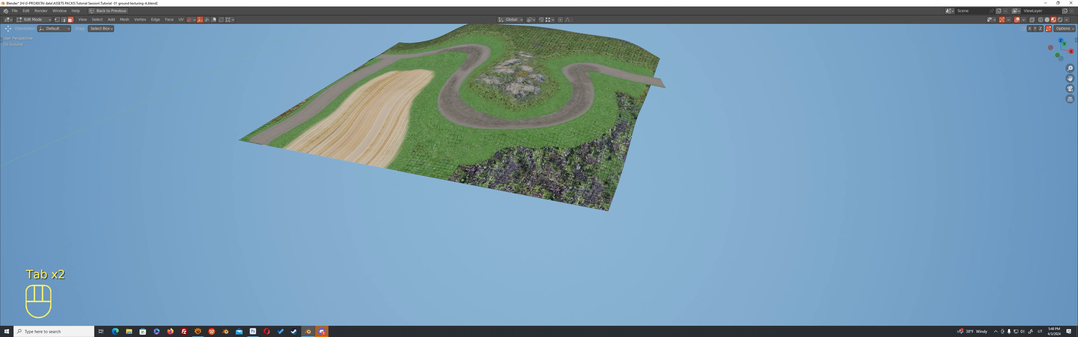
- Circle-select the faces of the dark forest corner, separate them into their own object, and select that object
{"action": "scroll", "coordinate": [654, 134], "scroll_direction": "down", "scroll_amount": 2}
{"action": "key", "text": "alt+a"}
{"action": "middle_click_drag", "start_coordinate": [655, 134], "coordinate": [644, 151]}
{"action": "key", "text": "c"}
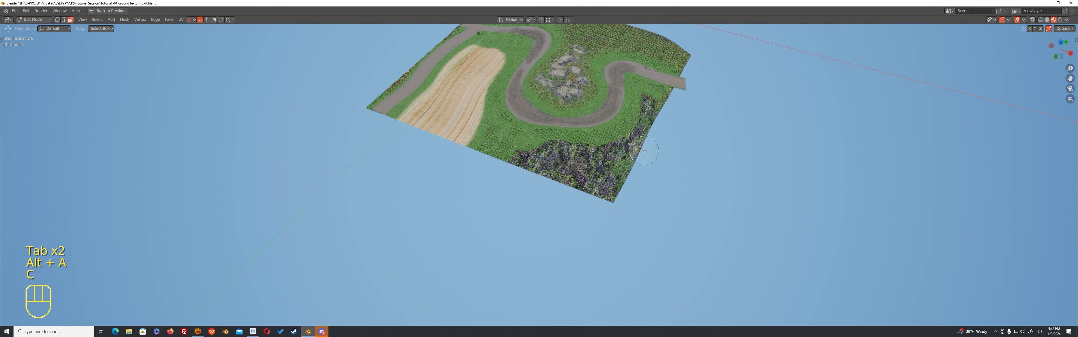
{"action": "mouse_move", "coordinate": [655, 98]}
{"action": "left_mouse_down"}
{"action": "mouse_move", "coordinate": [613, 156]}
{"action": "mouse_move", "coordinate": [519, 172]}
{"action": "mouse_move", "coordinate": [604, 189]}
{"action": "left_mouse_up"}
{"action": "right_click", "coordinate": [617, 180]}
{"action": "key", "text": "p"}
{"action": "left_click", "coordinate": [619, 165]}
{"action": "key", "text": "Tab"}
{"action": "left_click", "coordinate": [616, 172]}
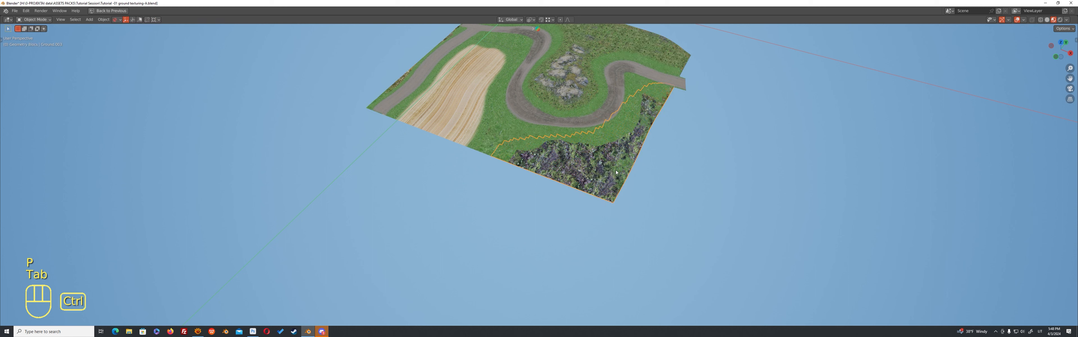
- Restore the full editor layout, enter Edit Mode on the forest corner, and reset the UVs of all its faces
{"action": "key", "text": "ctrl+space"}
{"action": "key", "text": "Tab"}
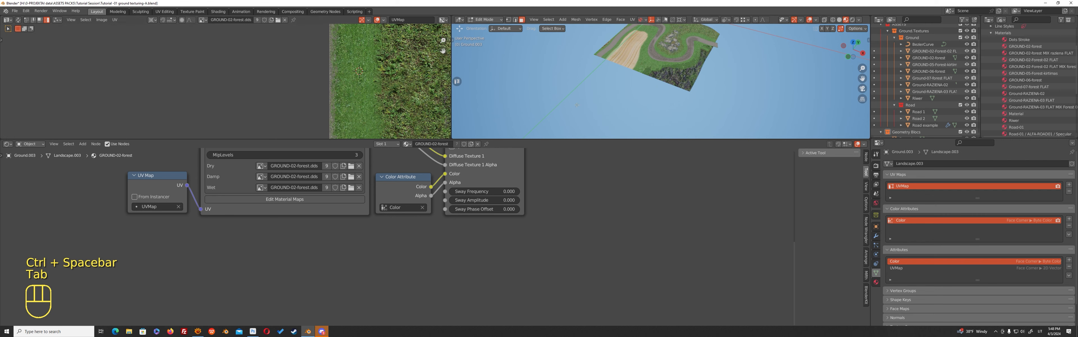
{"action": "key", "text": "a"}
{"action": "key", "text": "a"}
{"action": "key", "text": "KP_Decimal"}
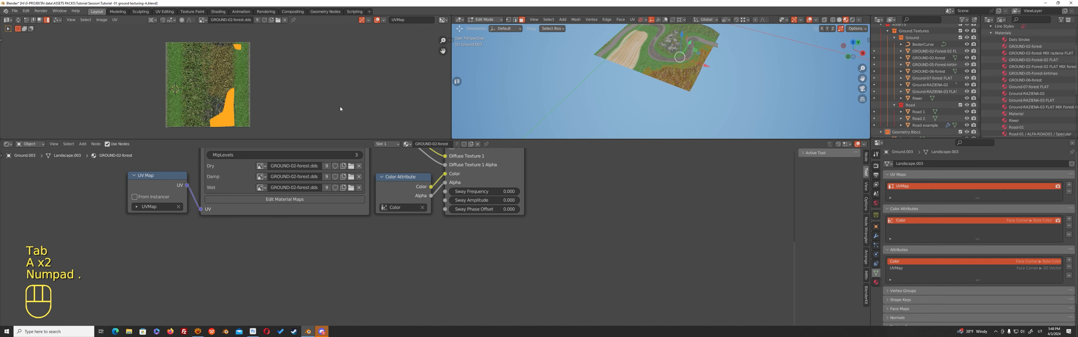
{"action": "scroll", "coordinate": [336, 80], "scroll_direction": "up", "scroll_amount": 2}
{"action": "scroll", "coordinate": [703, 76], "scroll_direction": "up", "scroll_amount": 6}
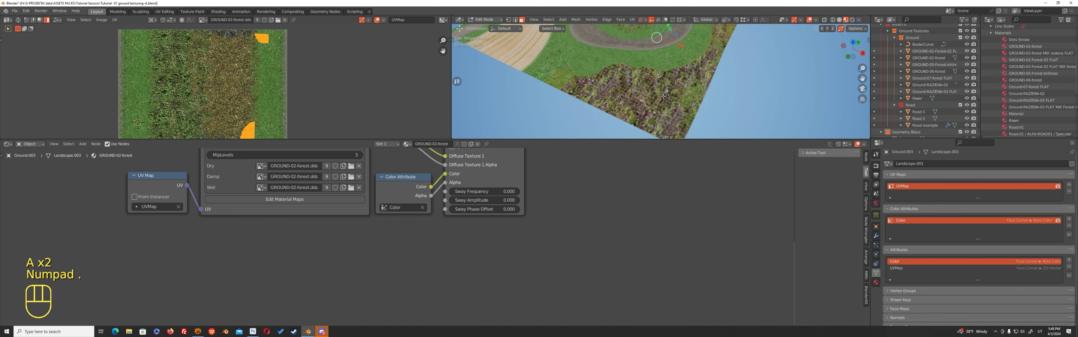
{"action": "key", "text": "u"}
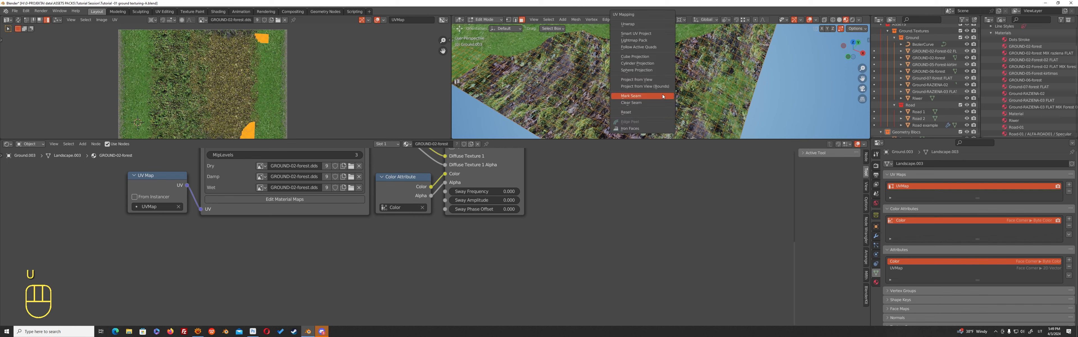
{"action": "left_click", "coordinate": [661, 112]}
- Select all of the corner's UVs and scale them down to a small square on the texture's dark purple plant patch
{"action": "scroll", "coordinate": [303, 103], "scroll_direction": "down", "scroll_amount": 4}
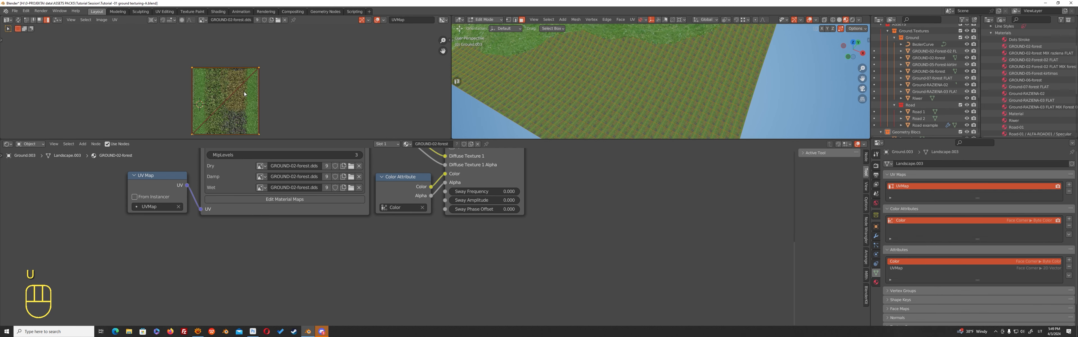
{"action": "key", "text": "a"}
{"action": "key", "text": "s"}
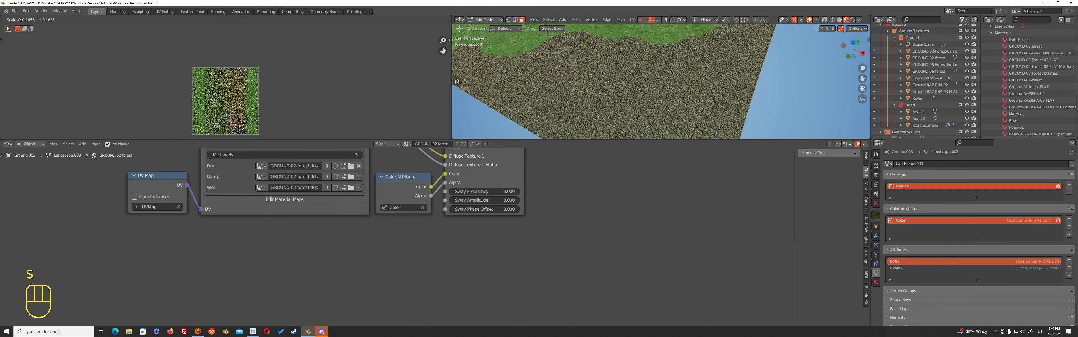
{"action": "left_click", "coordinate": [237, 129]}
{"action": "scroll", "coordinate": [236, 130], "scroll_direction": "up", "scroll_amount": 5}
{"action": "key", "text": "s"}
{"action": "left_click", "coordinate": [258, 85]}
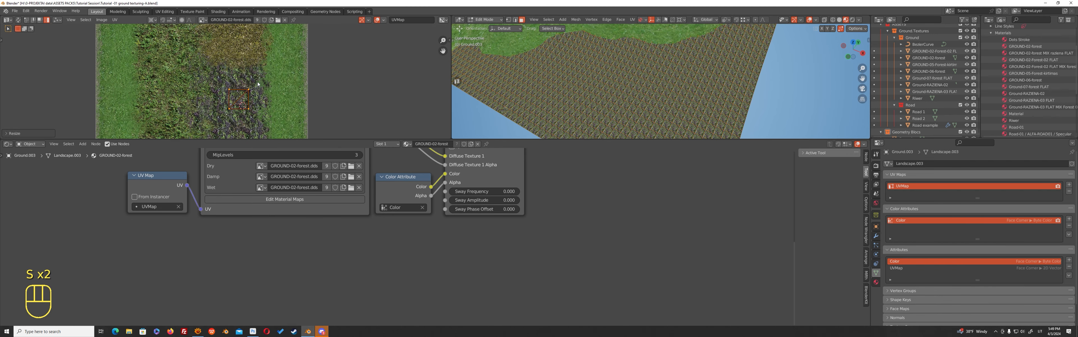
- Deselect everything and randomly select the corner's faces with a ratio of 0.274 and a different random seed
{"action": "key", "text": "alt+a"}
{"action": "left_click", "coordinate": [548, 20]}
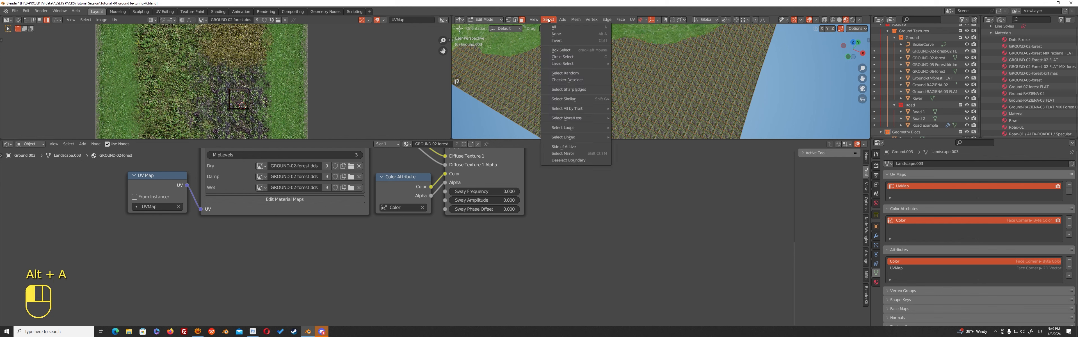
{"action": "key", "text": "alt+a"}
{"action": "left_click", "coordinate": [548, 20]}
{"action": "left_click", "coordinate": [565, 73]}
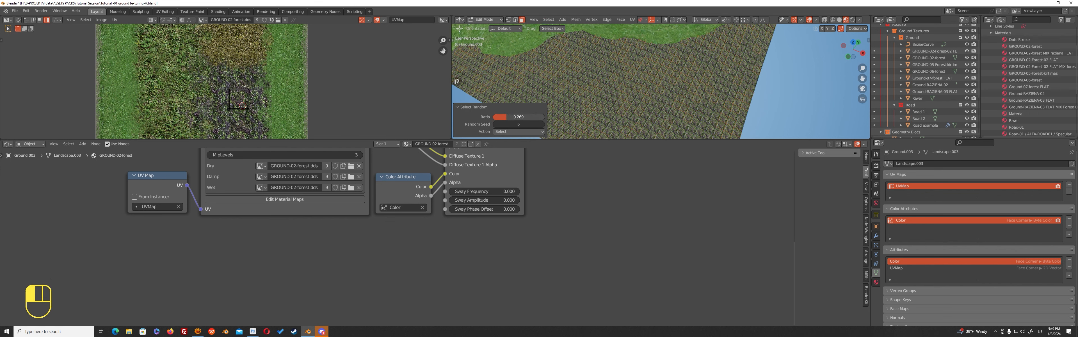
{"action": "left_click_drag", "start_coordinate": [507, 117], "coordinate": [518, 124]}
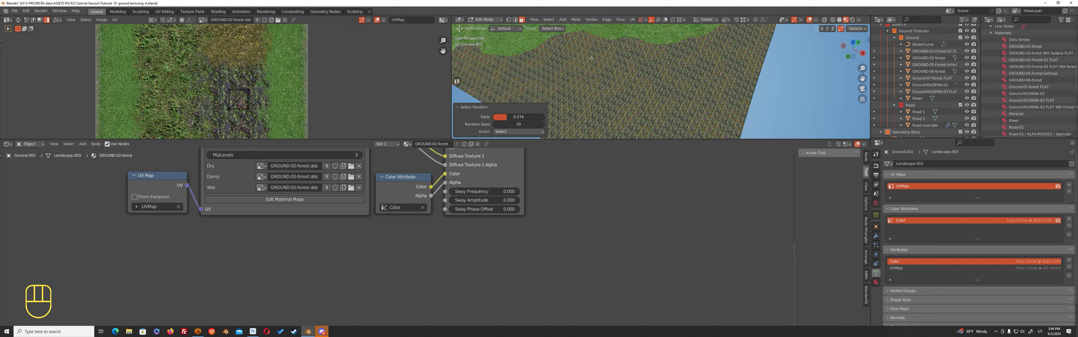
- Enlarge the UV editor and 3D viewport by shrinking the shader editor below them
{"action": "middle_click_drag", "start_coordinate": [606, 133], "coordinate": [609, 132], "text": "shift"}
{"action": "left_click_drag", "start_coordinate": [607, 140], "coordinate": [607, 256]}
{"action": "middle_click_drag", "start_coordinate": [645, 155], "coordinate": [646, 152], "text": "shift"}
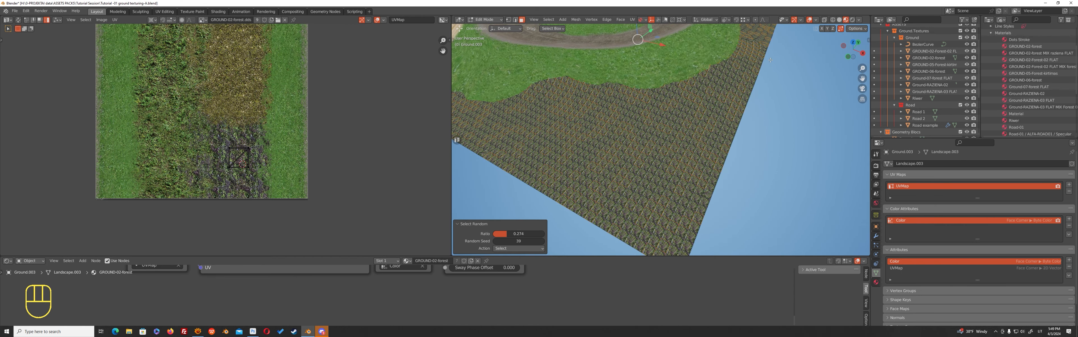
- Rotate, scale, and move the randomly selected faces' UVs within the dark purple patch of the forest texture
{"action": "scroll", "coordinate": [296, 114], "scroll_direction": "up", "scroll_amount": 4}
{"action": "key", "text": "a"}
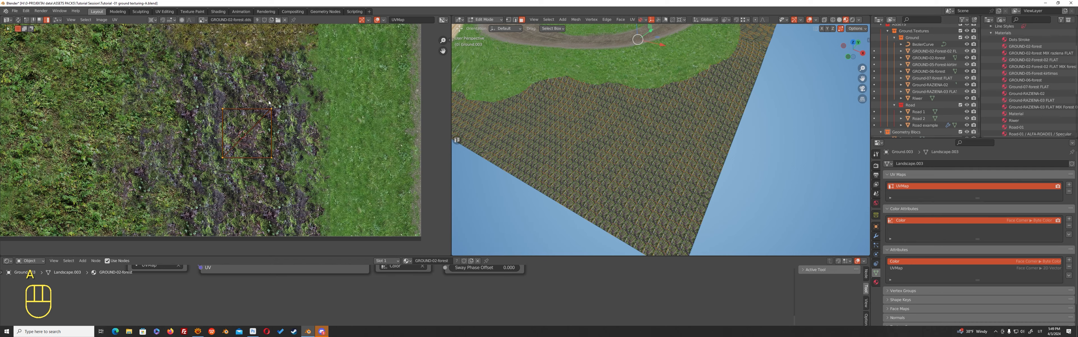
{"action": "key", "text": "r"}
{"action": "left_click", "coordinate": [277, 115]}
{"action": "key", "text": "s"}
{"action": "left_click", "coordinate": [280, 129]}
{"action": "key", "text": "g"}
{"action": "left_click", "coordinate": [282, 129]}
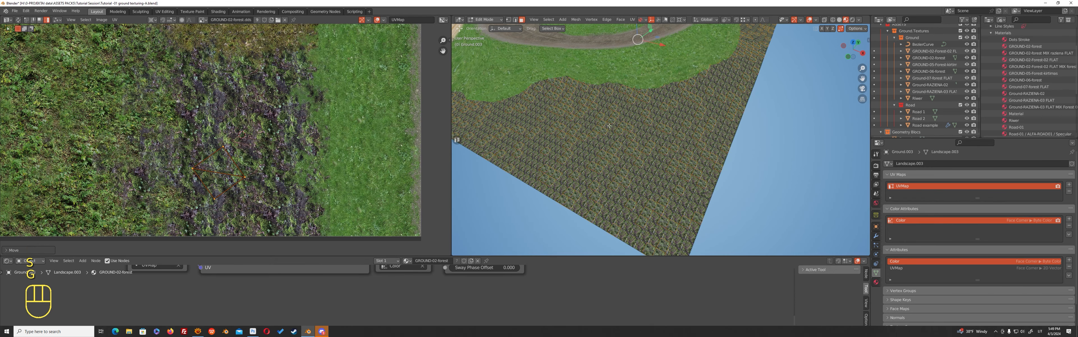
- Clear the selection and make another random selection of the corner's faces with a ratio of 0.274
{"action": "key", "text": "Tab"}
{"action": "key", "text": "Tab"}
{"action": "key", "text": "alt+a"}
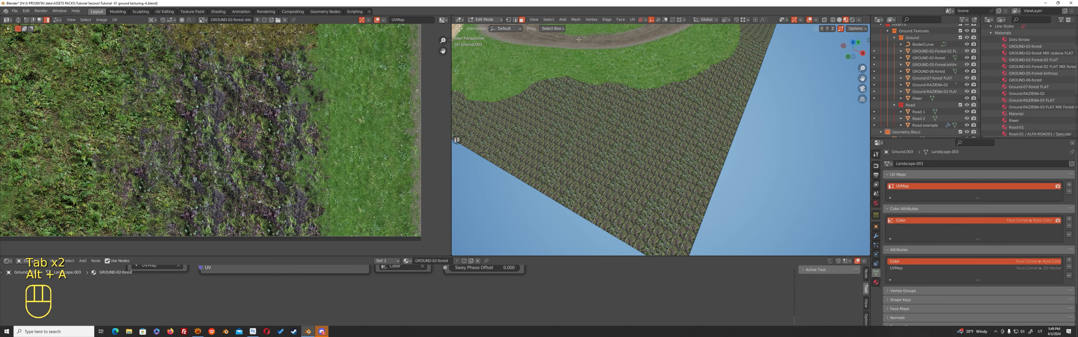
{"action": "left_click", "coordinate": [549, 20]}
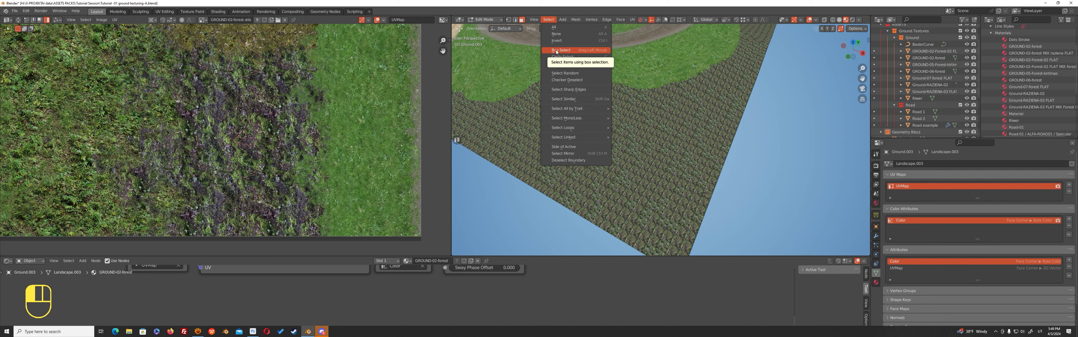
{"action": "mouse_move", "coordinate": [558, 65]}
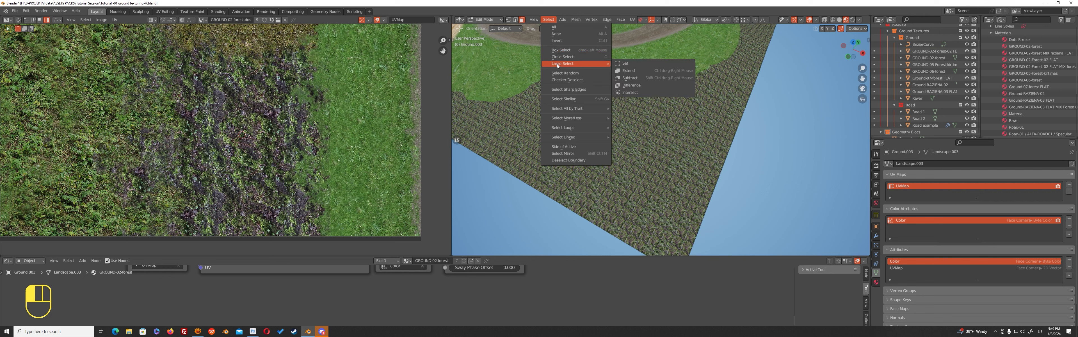
{"action": "left_click", "coordinate": [565, 73]}
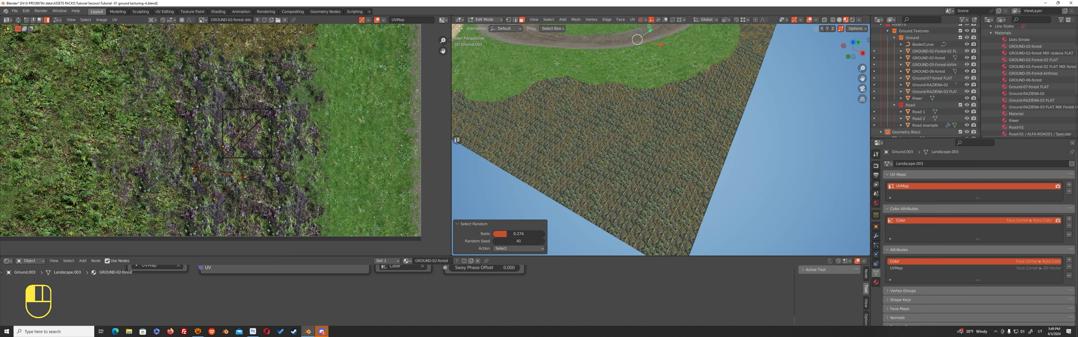
- Rotate this selection's UVs and move them to the upper part of the dark purple patch
{"action": "key", "text": "a"}
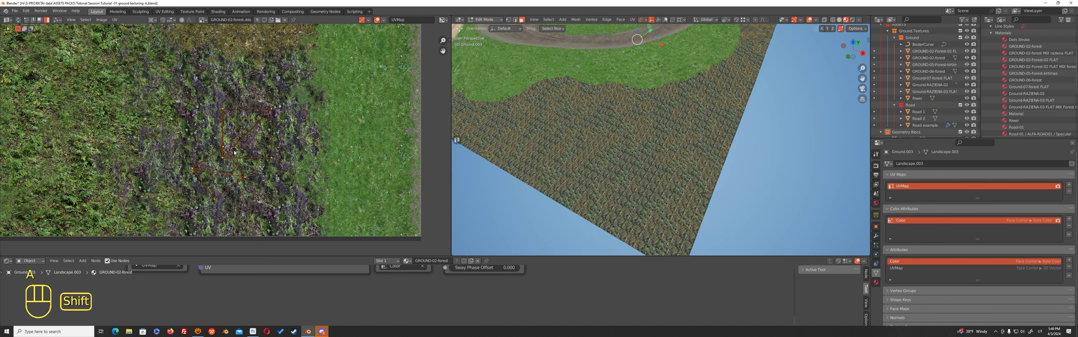
{"action": "key", "text": "r"}
{"action": "left_click", "coordinate": [295, 160]}
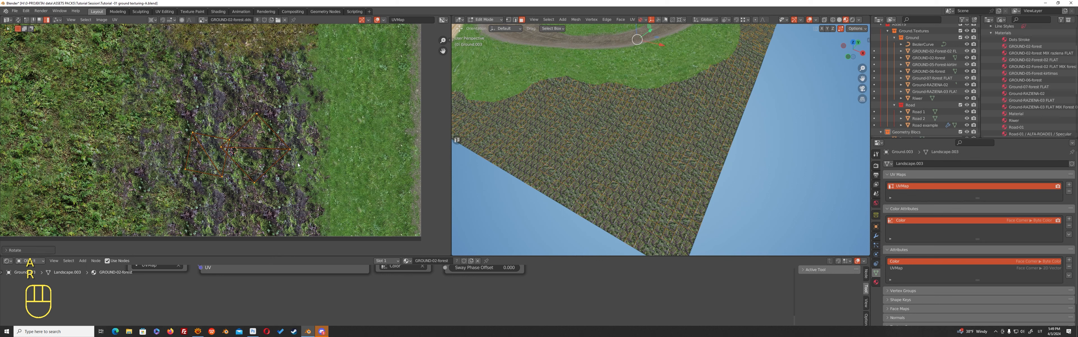
{"action": "key", "text": "g"}
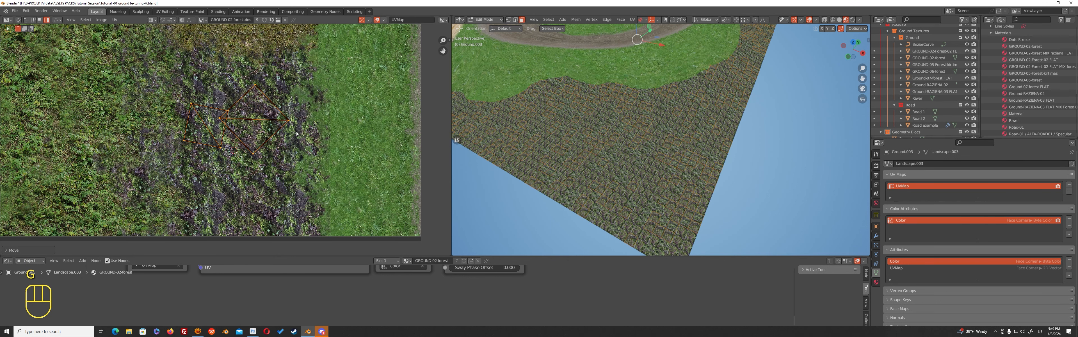
{"action": "left_click", "coordinate": [295, 133]}
- Deselect all of the corner's faces and make a further random face selection
{"action": "key", "text": "alt+a"}
{"action": "key", "text": "a"}
{"action": "key", "text": "alt+a"}
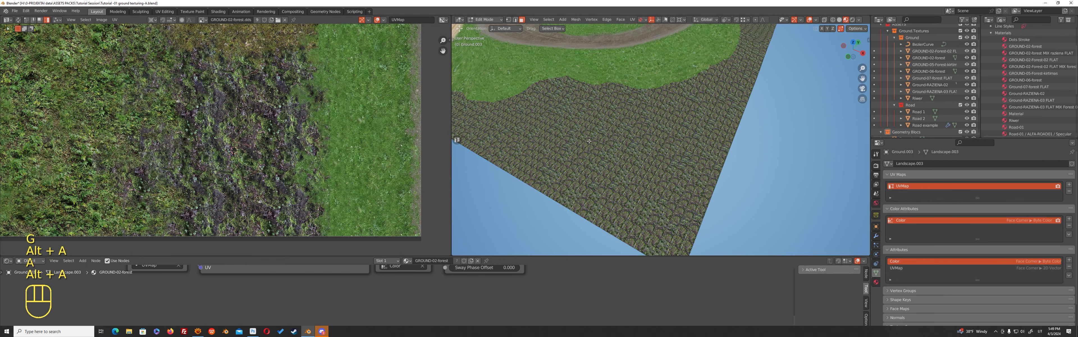
{"action": "left_click", "coordinate": [550, 20]}
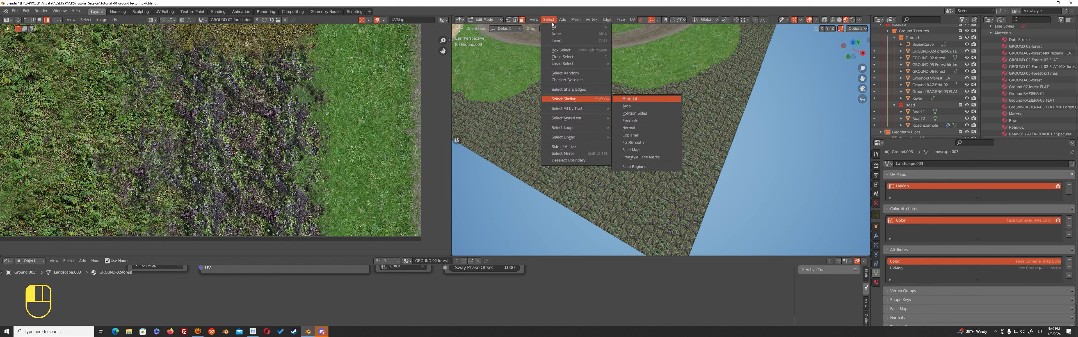
{"action": "left_click", "coordinate": [551, 21]}
{"action": "left_click", "coordinate": [549, 20]}
{"action": "left_click", "coordinate": [561, 81]}
- Scale this selection's UVs along X and move them to the lower part of the dark purple patch
{"action": "key", "text": "a"}
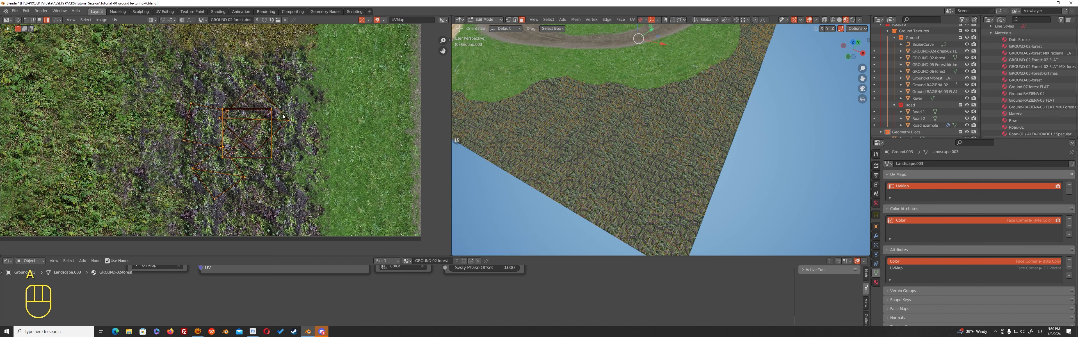
{"action": "key", "text": "s"}
{"action": "key", "text": "x"}
{"action": "left_click", "coordinate": [297, 160]}
{"action": "key", "text": "g"}
{"action": "left_click", "coordinate": [296, 168]}
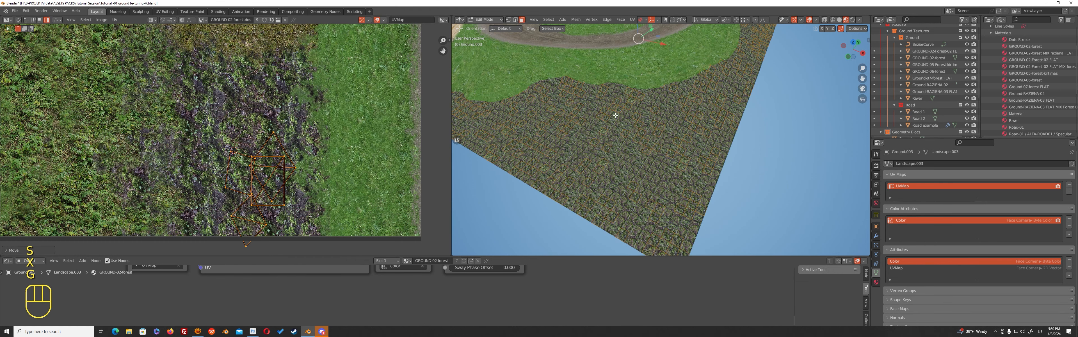
- Deselect all of the corner's faces and randomly select faces again with a ratio of 0.274
{"action": "key", "text": "Tab"}
{"action": "key", "text": "Tab"}
{"action": "key", "text": "alt+a"}
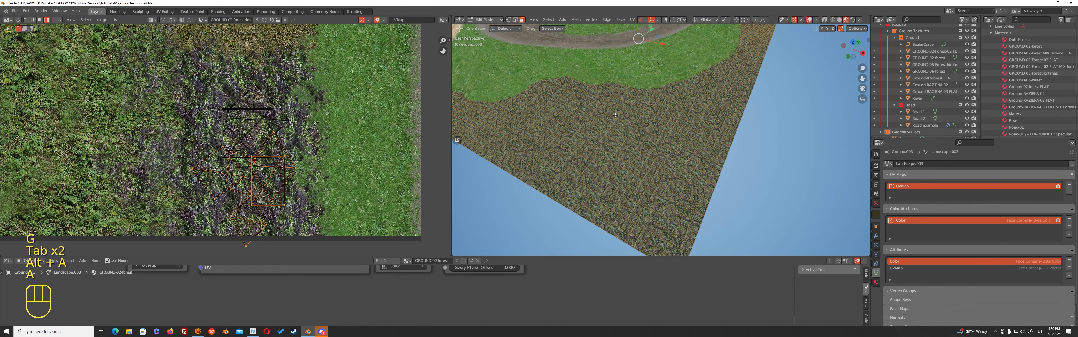
{"action": "key", "text": "a"}
{"action": "key", "text": "alt+a"}
{"action": "left_click", "coordinate": [549, 20]}
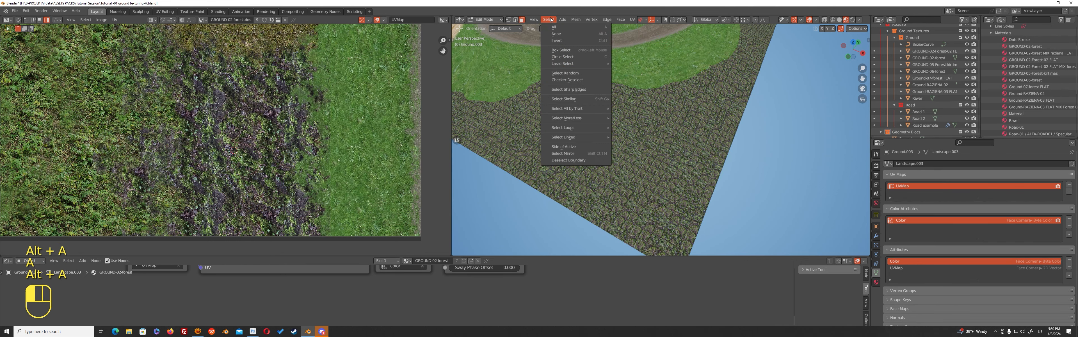
{"action": "left_click", "coordinate": [565, 73]}
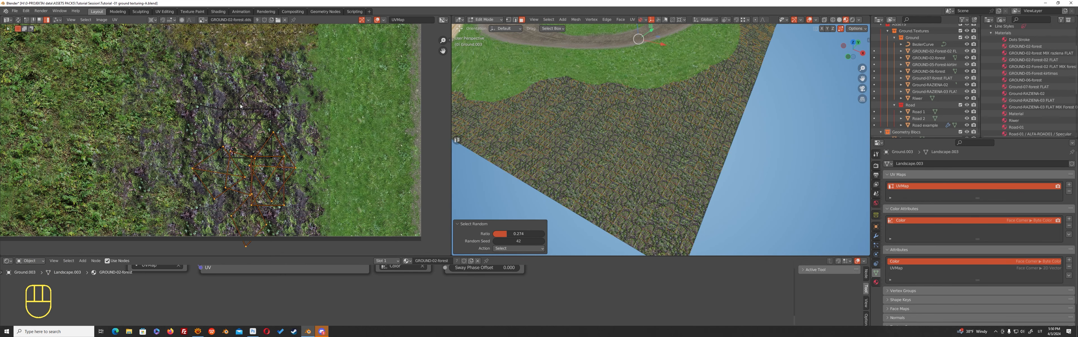
- Rotate this selection's UVs and reposition them within the middle of the dark purple patch
{"action": "scroll", "coordinate": [240, 106], "scroll_direction": "down", "scroll_amount": 1}
{"action": "key", "text": "a"}
{"action": "middle_click_drag", "start_coordinate": [264, 149], "coordinate": [292, 105], "text": "shift"}
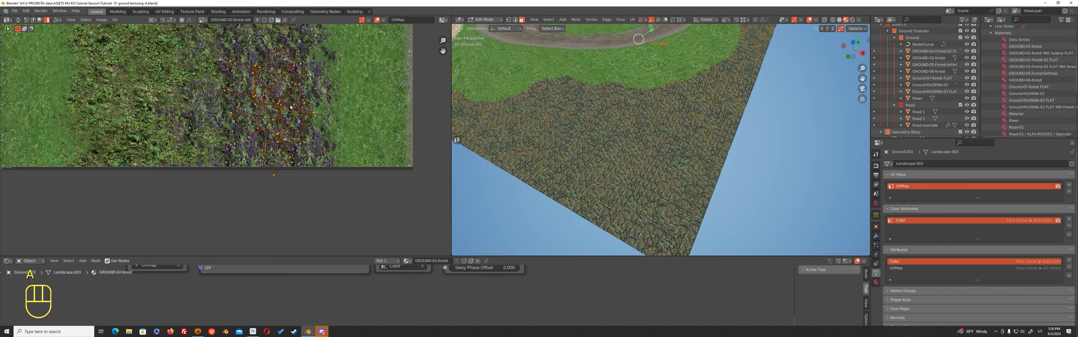
{"action": "key", "text": "g"}
{"action": "left_click", "coordinate": [264, 106]}
{"action": "key", "text": "r"}
{"action": "left_click", "coordinate": [295, 86]}
{"action": "key", "text": "g"}
{"action": "left_click", "coordinate": [286, 89]}
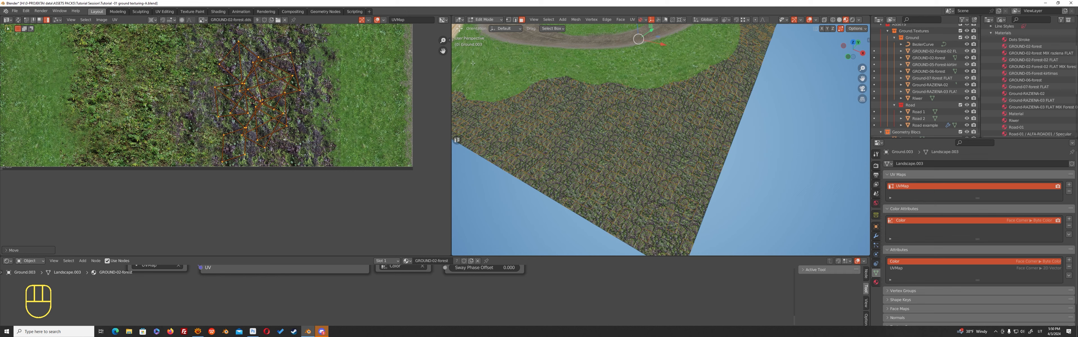
- Clear the face selection, pick another random set of the corner's faces and select all of their UVs
{"action": "key", "text": "Tab"}
{"action": "middle_click_drag", "start_coordinate": [596, 117], "coordinate": [682, 146]}
{"action": "key", "text": "Tab"}
{"action": "key", "text": "alt+a"}
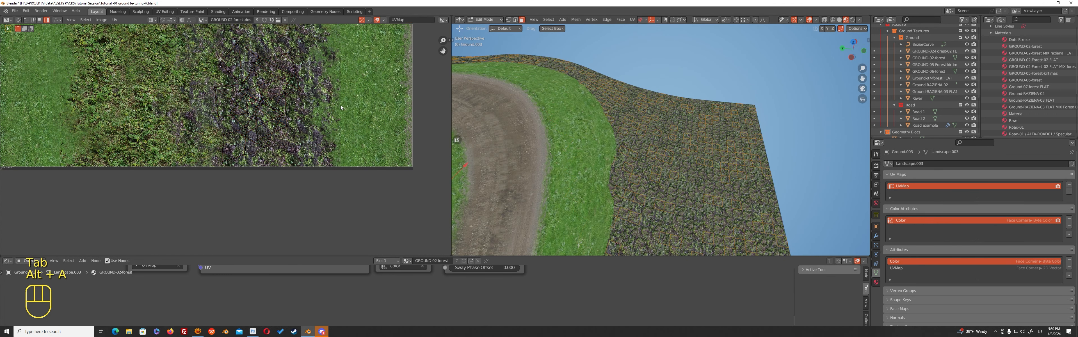
{"action": "key", "text": "alt+a"}
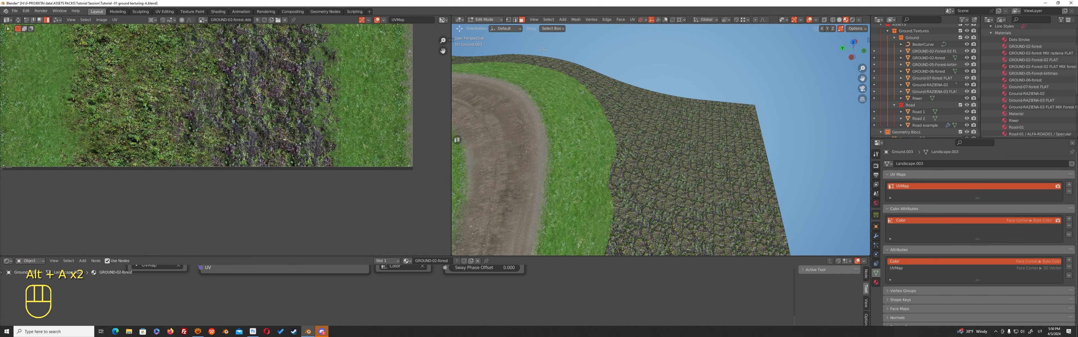
{"action": "left_click", "coordinate": [549, 20]}
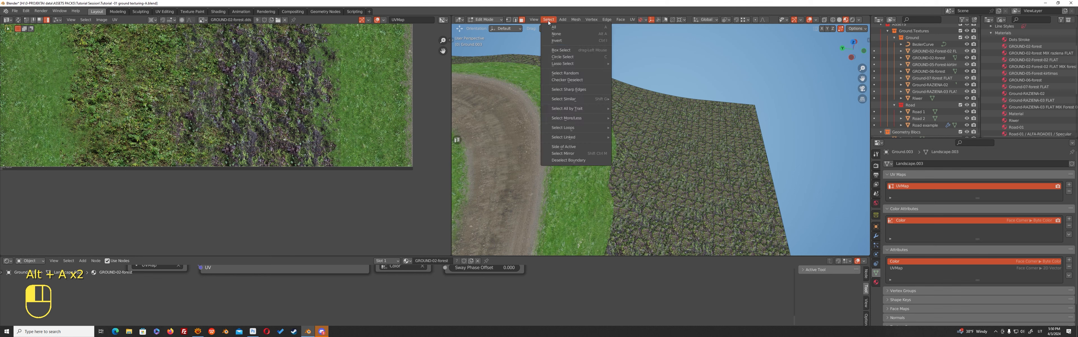
{"action": "left_click", "coordinate": [565, 73]}
{"action": "key", "text": "a"}
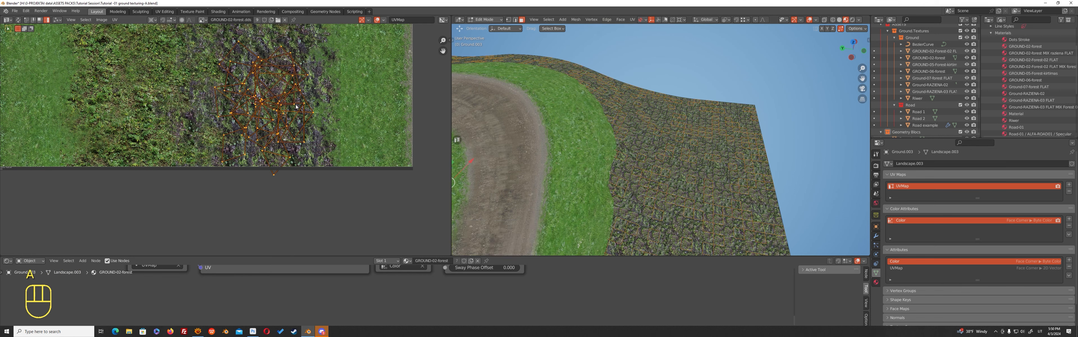
- Scale down, rotate and shift the randomly selected faces' UVs inside the dark purple patch
{"action": "key", "text": "s"}
{"action": "left_click", "coordinate": [333, 132]}
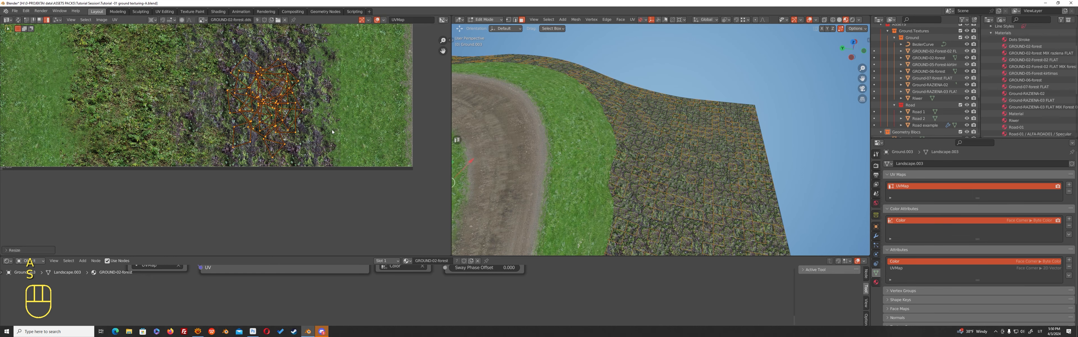
{"action": "key", "text": "r"}
{"action": "key", "text": "g"}
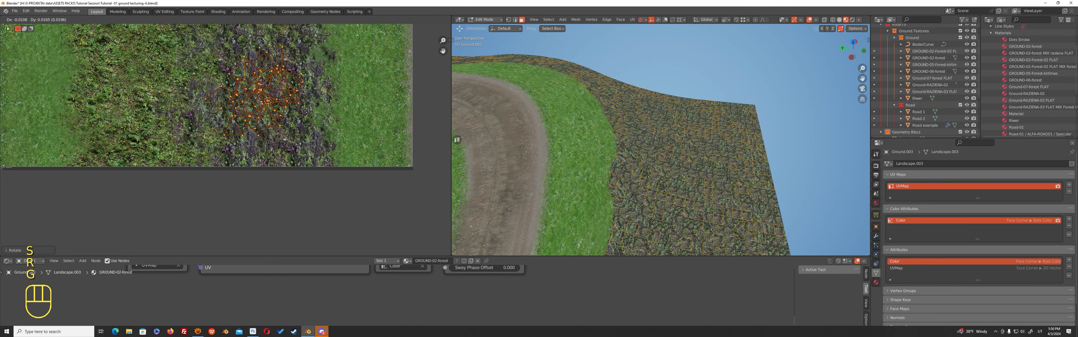
- Clear the selection and make one more random face selection with a ratio of 0.274 on the corner mesh
{"action": "key", "text": "Tab"}
{"action": "middle_click_drag", "start_coordinate": [630, 139], "coordinate": [726, 136]}
{"action": "key", "text": "Tab"}
{"action": "key", "text": "alt+a"}
{"action": "key", "text": "a"}
{"action": "key", "text": "alt+a"}
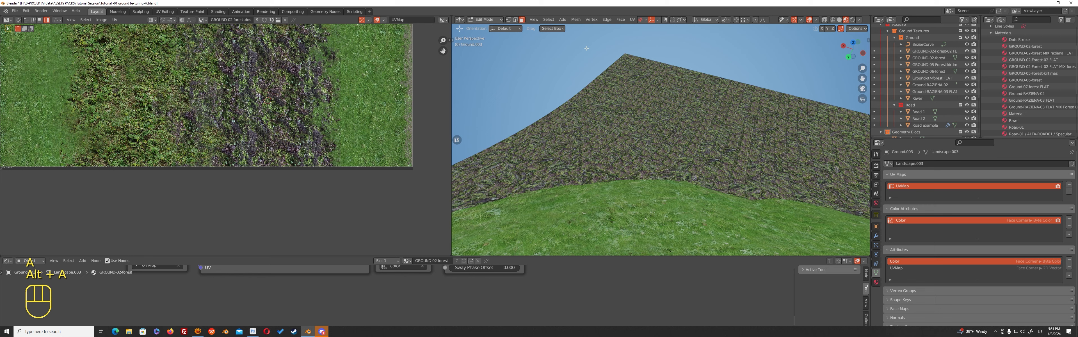
{"action": "left_click", "coordinate": [549, 19]}
{"action": "left_click", "coordinate": [565, 73]}
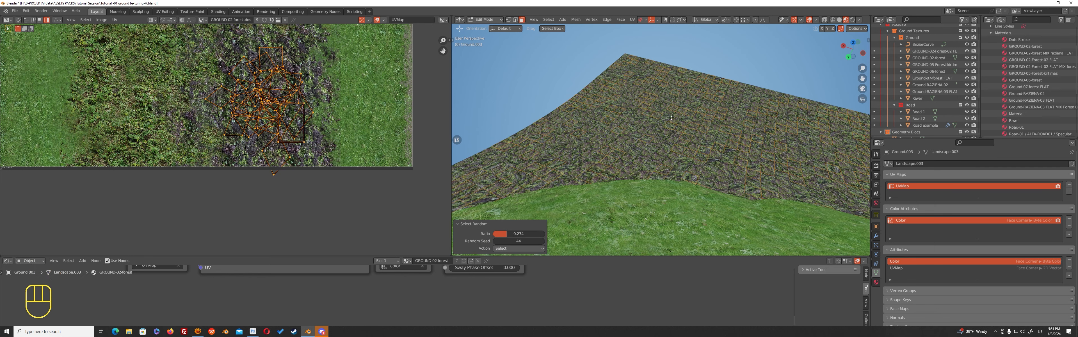
- Rotate, scale and move this random selection's UVs, keeping them on the dark purple patch
{"action": "key", "text": "a"}
{"action": "key", "text": "r"}
{"action": "left_click", "coordinate": [315, 99]}
{"action": "key", "text": "s"}
{"action": "left_click", "coordinate": [333, 95]}
{"action": "key", "text": "g"}
{"action": "left_click", "coordinate": [353, 94]}
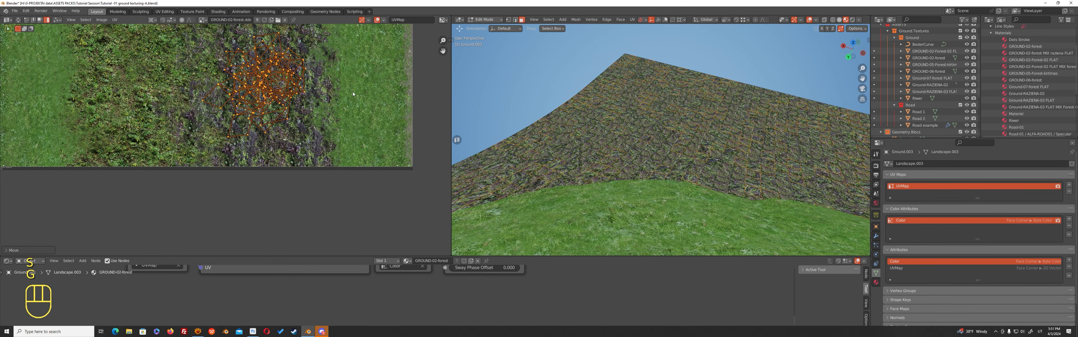
- Deselect everything, randomly select the corner's faces with a ratio of 0.387 and select all of their UVs
{"action": "key", "text": "Tab"}
{"action": "key", "text": "Tab"}
{"action": "key", "text": "alt+a"}
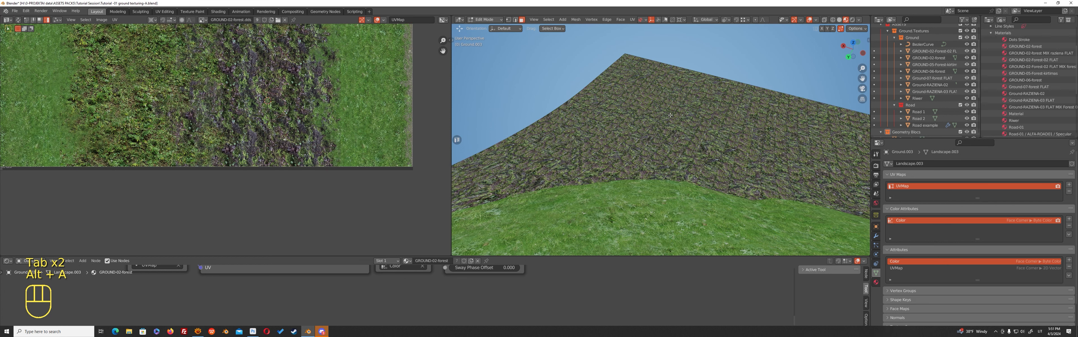
{"action": "left_click", "coordinate": [549, 20]}
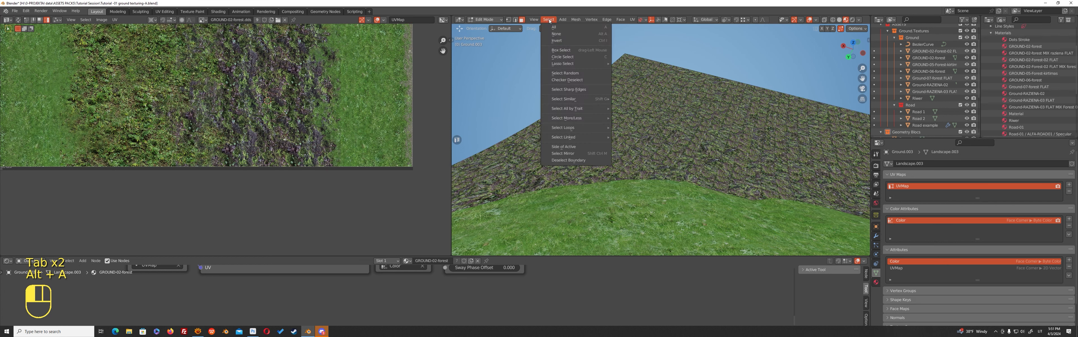
{"action": "left_click", "coordinate": [565, 73]}
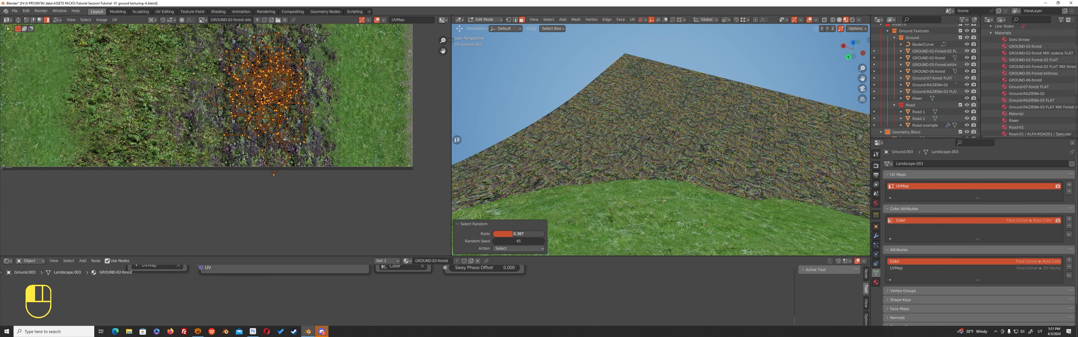
{"action": "key", "text": "a"}
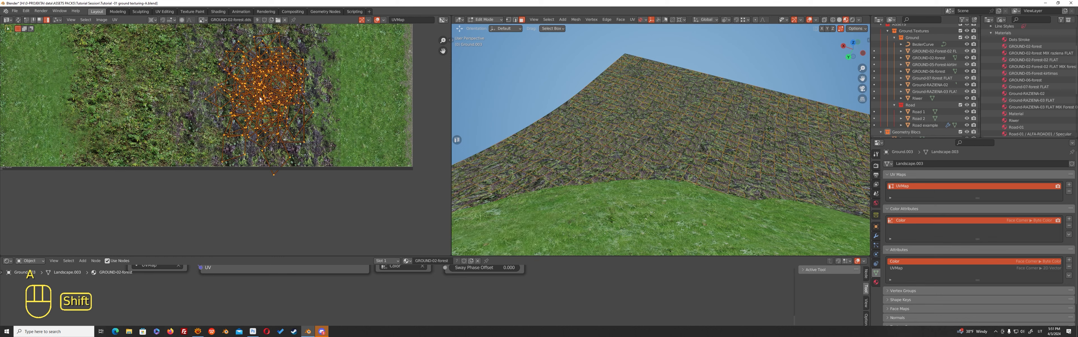
- Rotate and scale the UVs of the 0.387-ratio selection and move them over the dark purple area
{"action": "scroll", "coordinate": [272, 118], "scroll_direction": "down", "scroll_amount": 2}
{"action": "key", "text": "r"}
{"action": "left_click", "coordinate": [334, 157]}
{"action": "key", "text": "s"}
{"action": "left_click", "coordinate": [303, 142]}
{"action": "key", "text": "g"}
{"action": "left_click", "coordinate": [301, 133]}
- Return the corner mesh to Object Mode and enlarge the shader node editor to show its material nodes
{"action": "key", "text": "Tab"}
{"action": "middle_click_drag", "start_coordinate": [628, 135], "coordinate": [759, 104]}
{"action": "scroll", "coordinate": [726, 104], "scroll_direction": "down", "scroll_amount": 5}
{"action": "key", "text": "alt+a"}
{"action": "middle_click_drag", "start_coordinate": [662, 111], "coordinate": [674, 122]}
{"action": "left_click", "coordinate": [631, 119]}
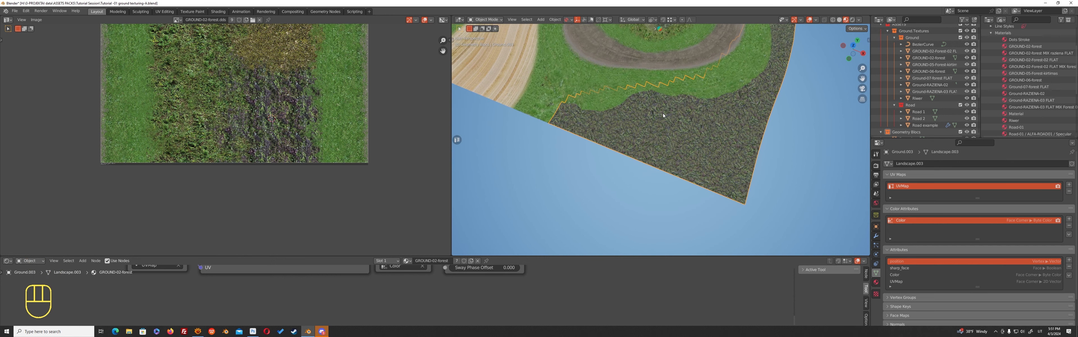
{"action": "left_click_drag", "start_coordinate": [498, 255], "coordinate": [500, 134]}
{"action": "middle_click_drag", "start_coordinate": [613, 196], "coordinate": [653, 239], "text": "shift"}
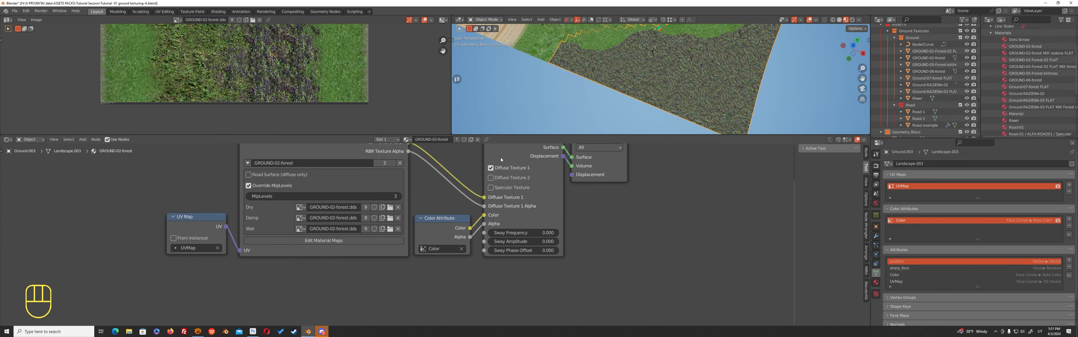
- Duplicate the corner's GROUND-02-forest material and name the copy GROUND-02-forest MIX forest 02
{"action": "left_click", "coordinate": [456, 139]}
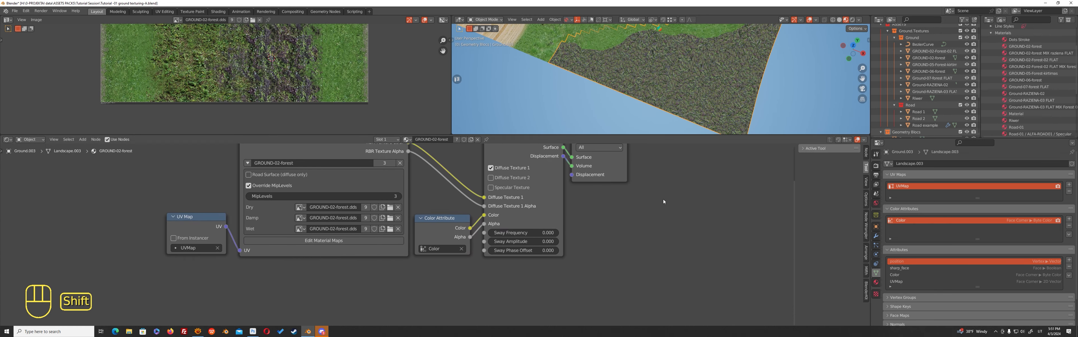
{"action": "double_click", "coordinate": [456, 140]}
{"action": "key", "text": "BackSpace"}
{"action": "key", "text": "BackSpace"}
{"action": "key", "text": "BackSpace"}
{"action": "key", "text": "BackSpace"}
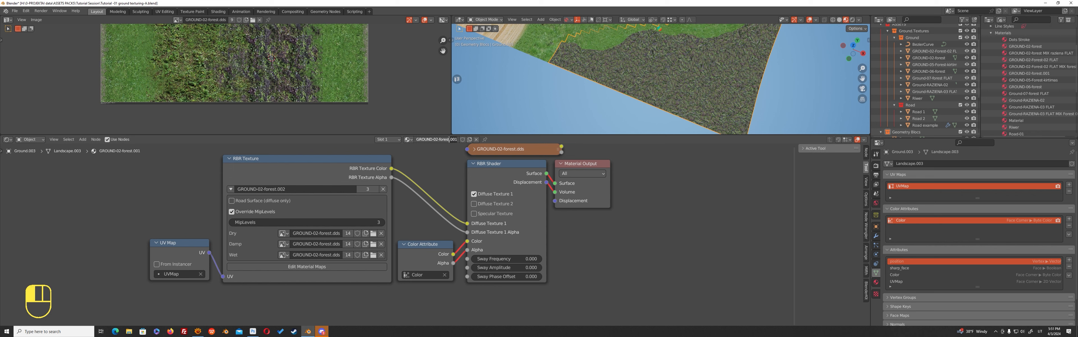
{"action": "type", "text": "MIX"}
{"action": "type", "text": " forest 0"}
{"action": "type", "text": "2"}
{"action": "key", "text": "Return"}
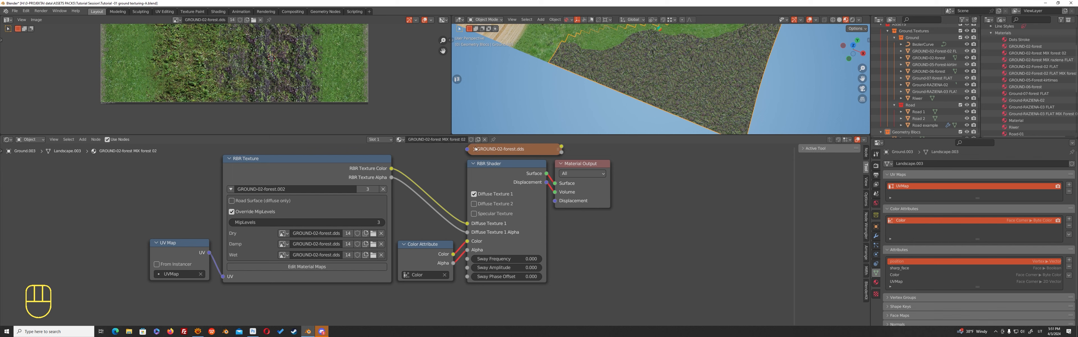
- Add an RBR Texture node below the existing one
{"action": "scroll", "coordinate": [497, 204], "scroll_direction": "down", "scroll_amount": 4}
{"action": "left_click", "coordinate": [352, 229]}
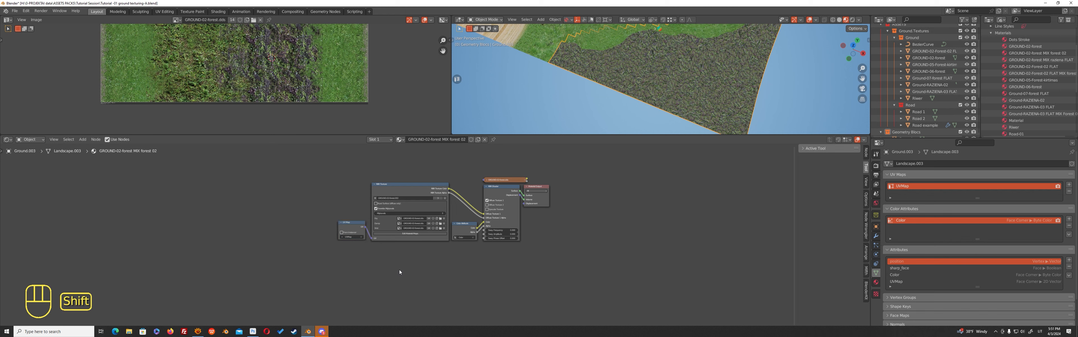
{"action": "key", "text": "shift+a"}
{"action": "mouse_move", "coordinate": [400, 271]}
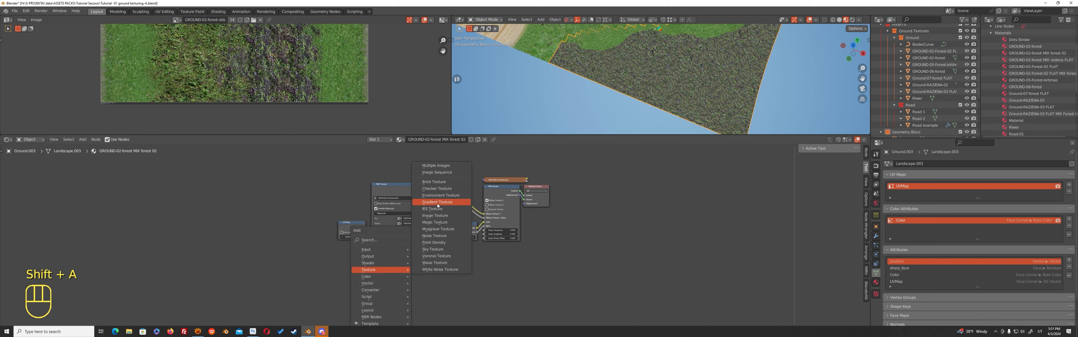
{"action": "mouse_move", "coordinate": [381, 317]}
{"action": "left_click", "coordinate": [434, 303]}
{"action": "left_click", "coordinate": [406, 282]}
- Assign the GROUND-02-forest texture to the new RBR Texture node
{"action": "scroll", "coordinate": [406, 282], "scroll_direction": "up", "scroll_amount": 1}
{"action": "scroll", "coordinate": [393, 275], "scroll_direction": "up", "scroll_amount": 4}
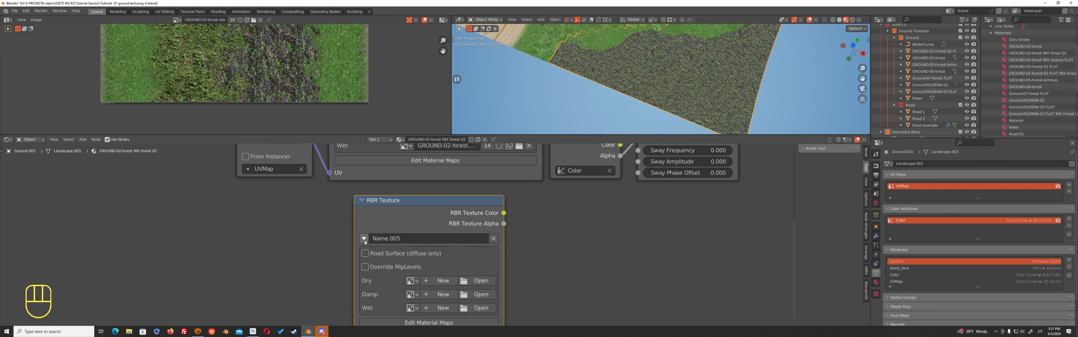
{"action": "left_click", "coordinate": [364, 238]}
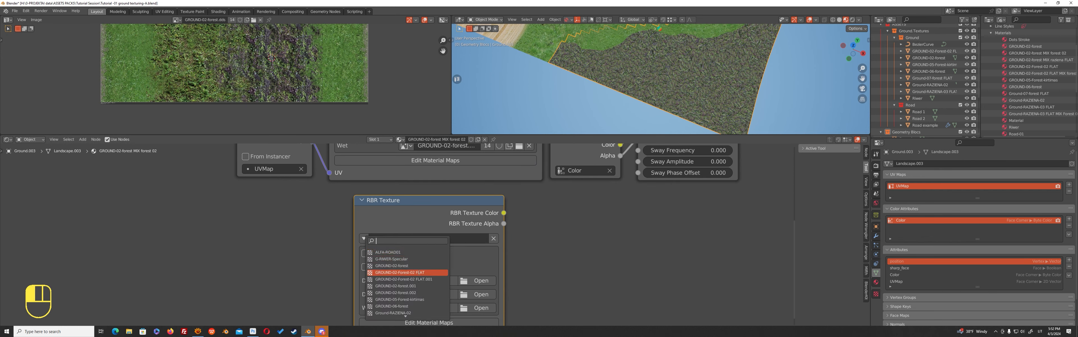
{"action": "left_click", "coordinate": [393, 265]}
{"action": "scroll", "coordinate": [358, 235], "scroll_direction": "down", "scroll_amount": 2}
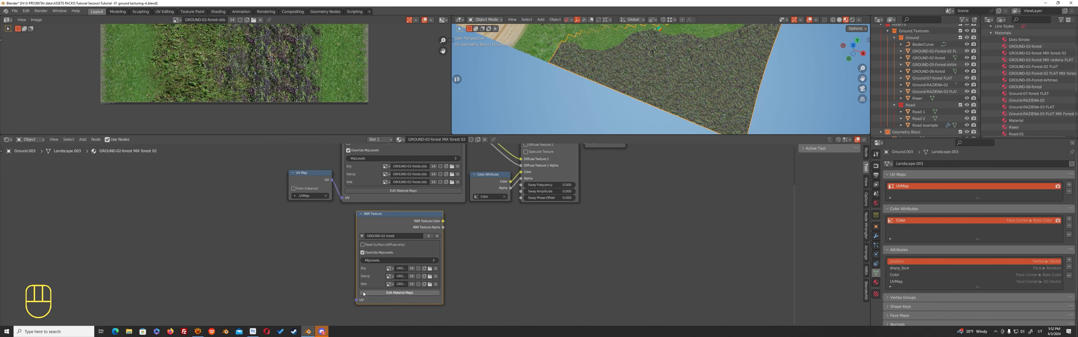
- Link a new UV Map node to the second RBR Texture's UV input and duplicate the Color Attribute node beside it
{"action": "left_click_drag", "start_coordinate": [356, 301], "coordinate": [308, 277]}
{"action": "type", "text": "u"}
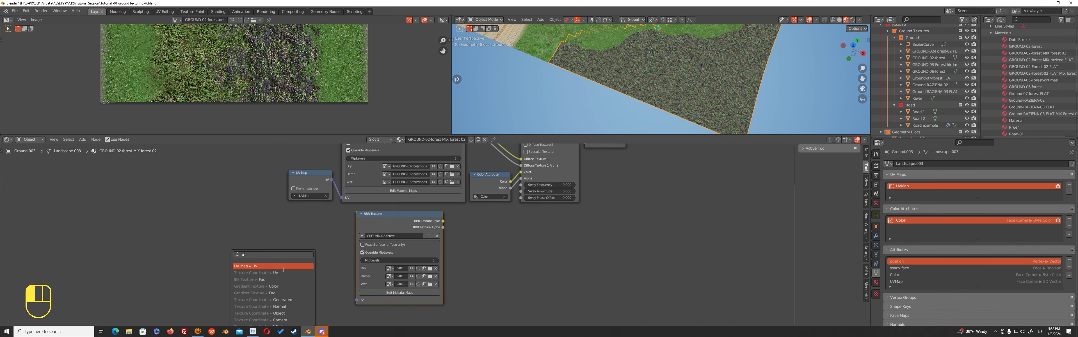
{"action": "left_click", "coordinate": [286, 264]}
{"action": "middle_click_drag", "start_coordinate": [295, 263], "coordinate": [217, 274]}
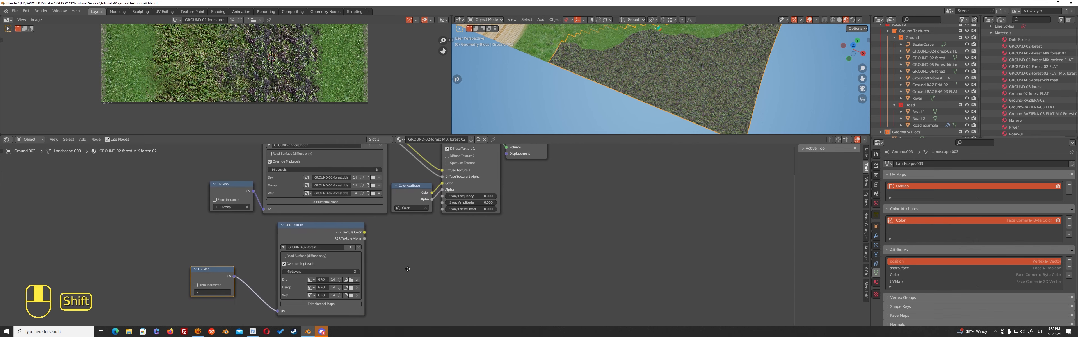
{"action": "left_click", "coordinate": [408, 186]}
{"action": "key", "text": "shift+d"}
{"action": "left_click", "coordinate": [408, 234]}
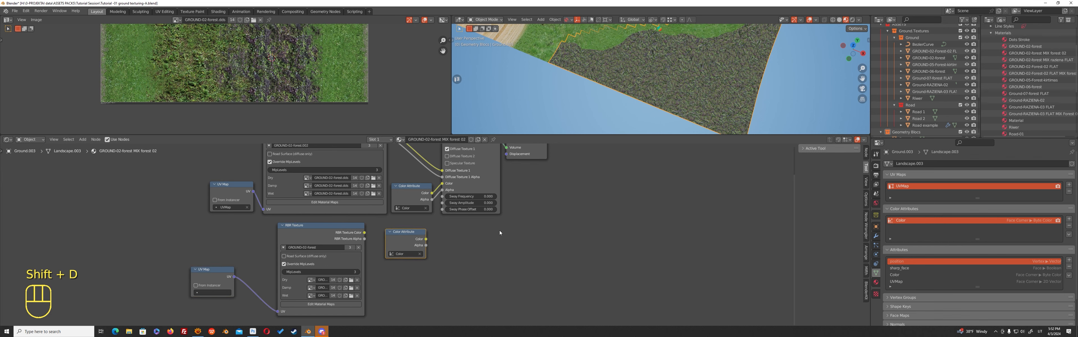
- Enable Diffuse Texture 2 on the RBR Shader node
{"action": "middle_click_drag", "start_coordinate": [435, 168], "coordinate": [435, 175]}
{"action": "left_click", "coordinate": [448, 164]}
{"action": "left_click_drag", "start_coordinate": [443, 185], "coordinate": [443, 190]}
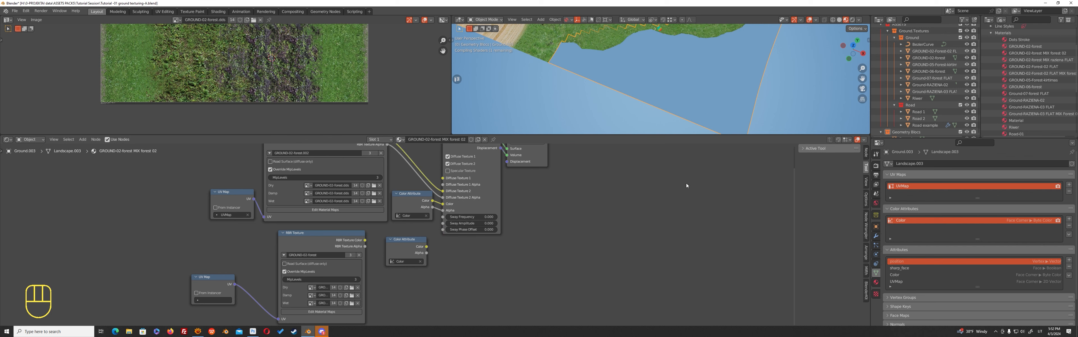
- Add a second UV map to the corner mesh and name it UVMap Blend
{"action": "left_click", "coordinate": [1070, 184]}
{"action": "double_click", "coordinate": [914, 193]}
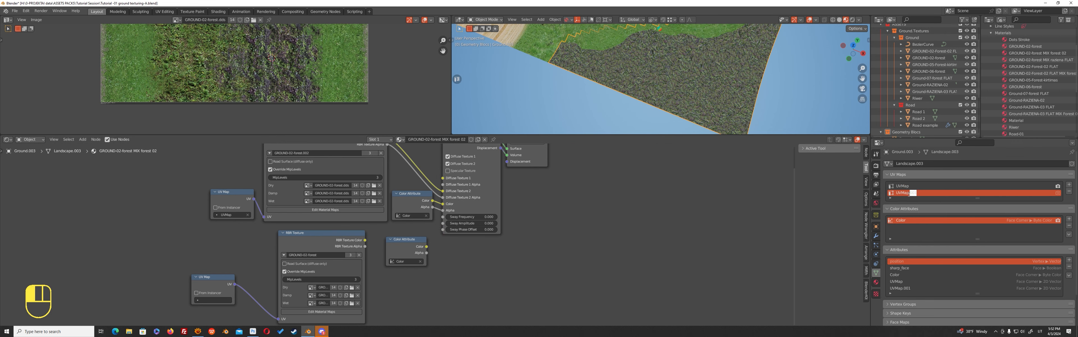
{"action": "type", "text": "_Ble"}
- Add a second color attribute named Color Blend to the corner mesh
{"action": "left_click", "coordinate": [1069, 218]}
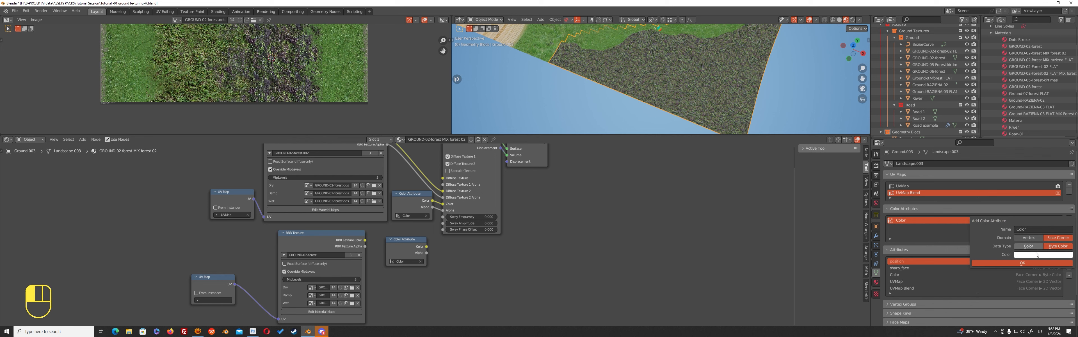
{"action": "left_click", "coordinate": [1043, 229]}
{"action": "type", "text": "Blend"}
{"action": "key", "text": "Return"}
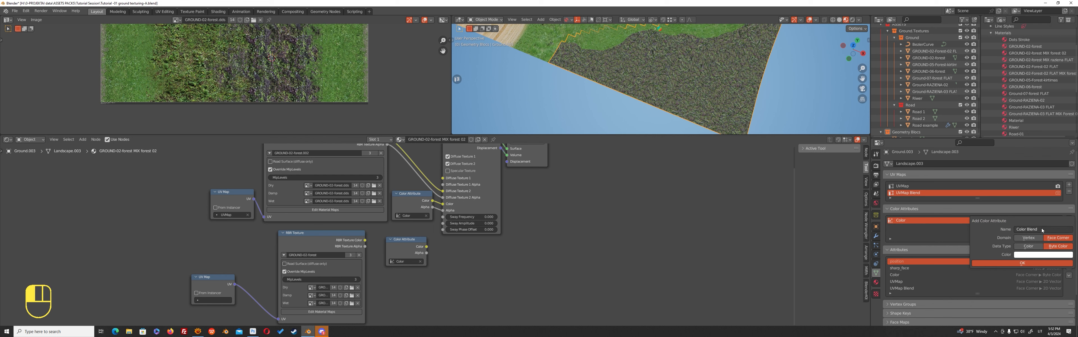
{"action": "left_click", "coordinate": [1022, 263]}
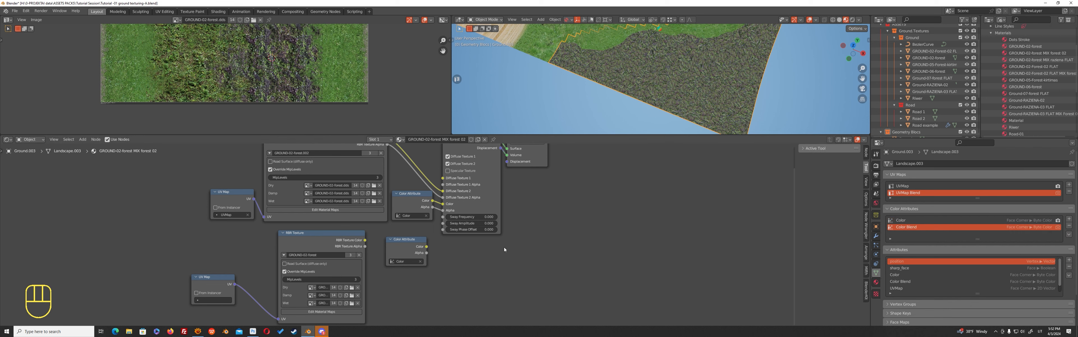
- Set the duplicated Color Attribute node to Color Blend and link its Color output to the RBR Shader's Alpha input
{"action": "left_click", "coordinate": [398, 262]}
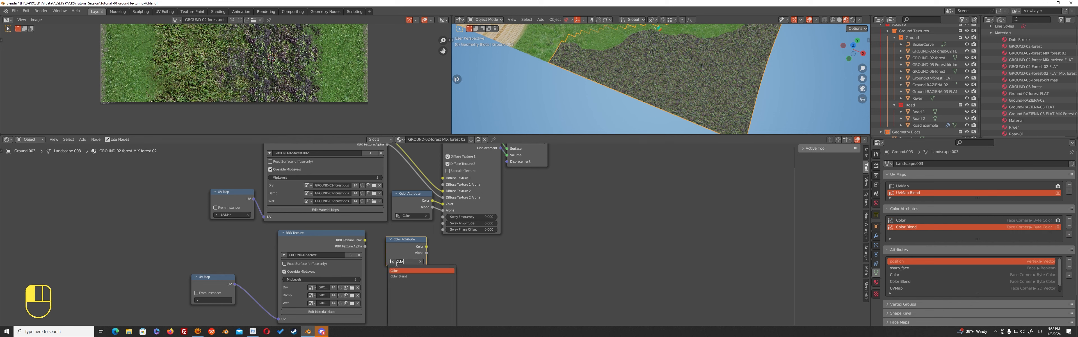
{"action": "left_click", "coordinate": [419, 273]}
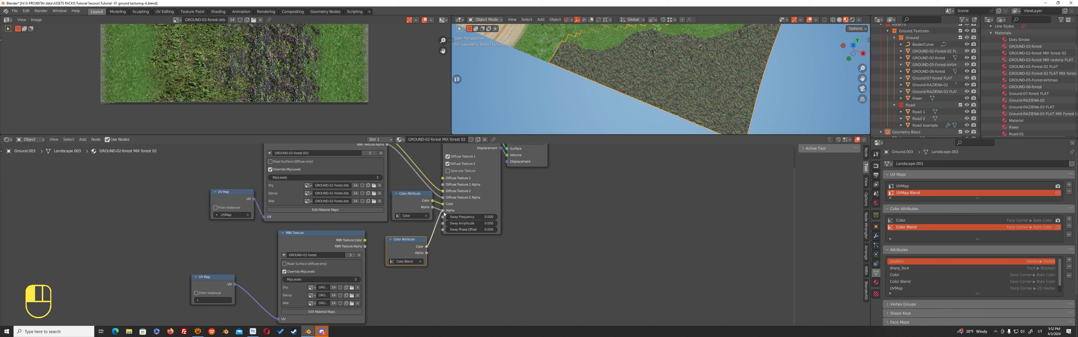
{"action": "left_click_drag", "start_coordinate": [413, 239], "coordinate": [411, 225]}
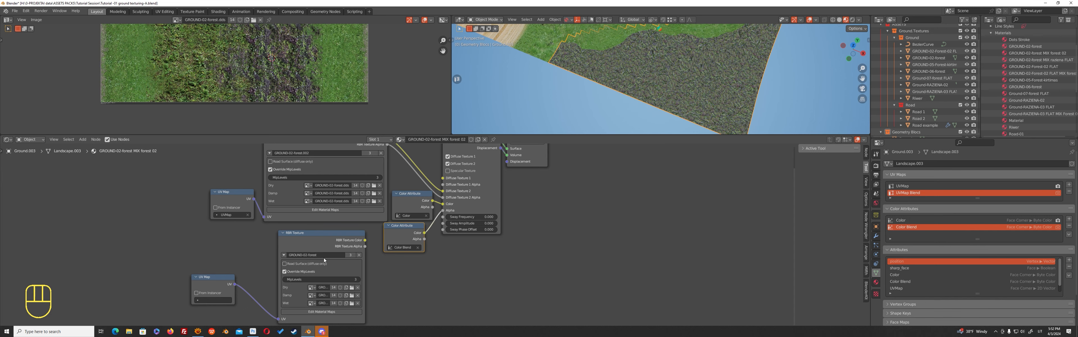
- Set the second RBR Texture's UV Map node to UVMap Blend
{"action": "left_click", "coordinate": [225, 299]}
{"action": "left_click", "coordinate": [226, 247]}
{"action": "scroll", "coordinate": [497, 201], "scroll_direction": "down", "scroll_amount": 1}
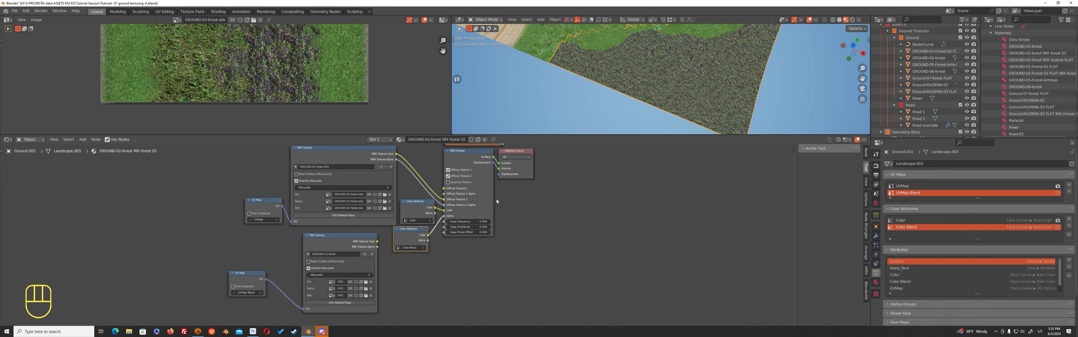
- In Edit Mode, clear the selection and circle-select the corner mesh's faces along the grass border
{"action": "key", "text": "Caps_Lock"}
{"action": "middle_click_drag", "start_coordinate": [696, 74], "coordinate": [670, 81]}
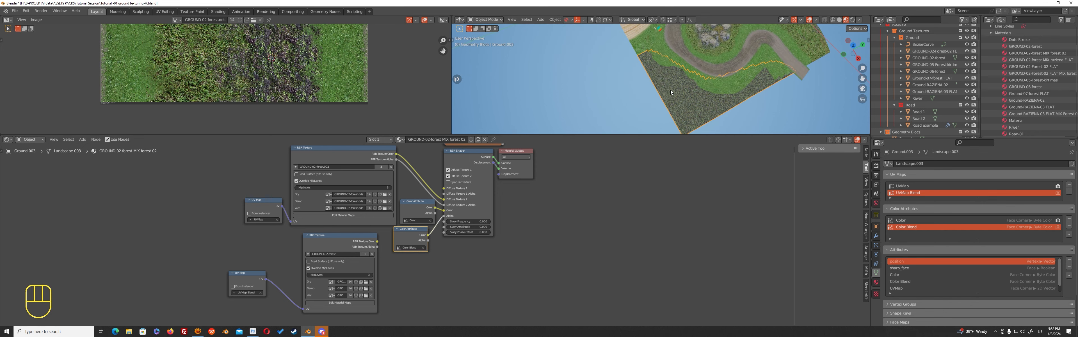
{"action": "key", "text": "Tab"}
{"action": "key", "text": "alt+a"}
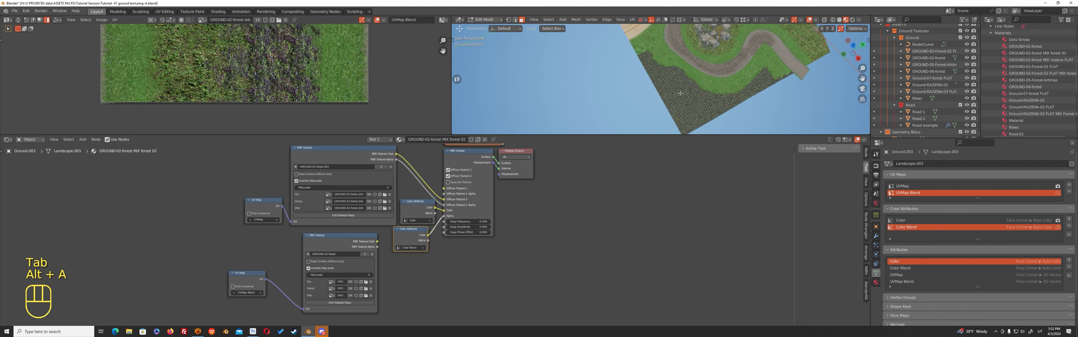
{"action": "key", "text": "c"}
{"action": "mouse_move", "coordinate": [646, 53]}
{"action": "left_mouse_down"}
{"action": "mouse_move", "coordinate": [704, 90]}
{"action": "mouse_move", "coordinate": [785, 65]}
{"action": "left_mouse_up"}
- Move the selected faces' UVs in UVMap Blend onto the plain grass strip of the texture and scale them down slightly
{"action": "key", "text": "a"}
{"action": "scroll", "coordinate": [318, 71], "scroll_direction": "down", "scroll_amount": 3}
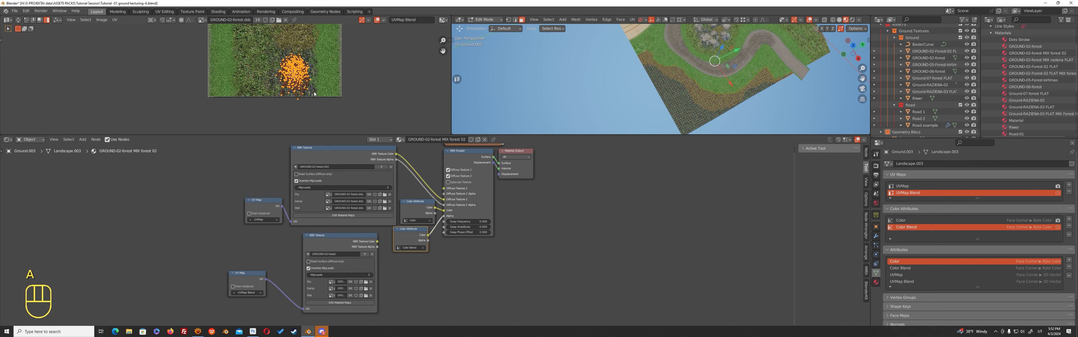
{"action": "middle_click_drag", "start_coordinate": [314, 69], "coordinate": [302, 115]}
{"action": "scroll", "coordinate": [295, 100], "scroll_direction": "up", "scroll_amount": 2}
{"action": "scroll", "coordinate": [309, 69], "scroll_direction": "down", "scroll_amount": 3}
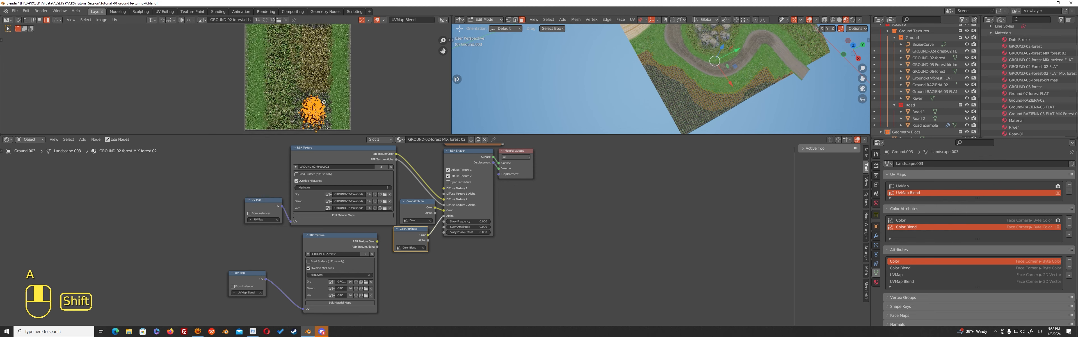
{"action": "key", "text": "g"}
{"action": "left_click", "coordinate": [340, 103]}
{"action": "scroll", "coordinate": [340, 103], "scroll_direction": "up", "scroll_amount": 3}
{"action": "key", "text": "s"}
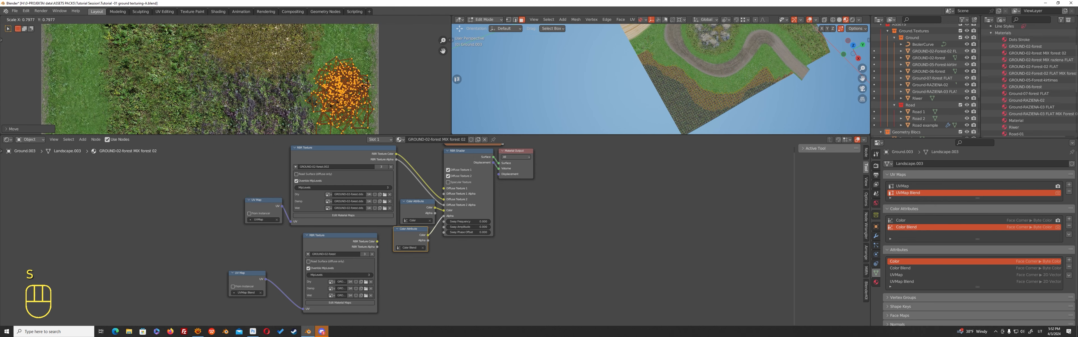
{"action": "left_click", "coordinate": [356, 101]}
{"action": "key", "text": "Tab"}
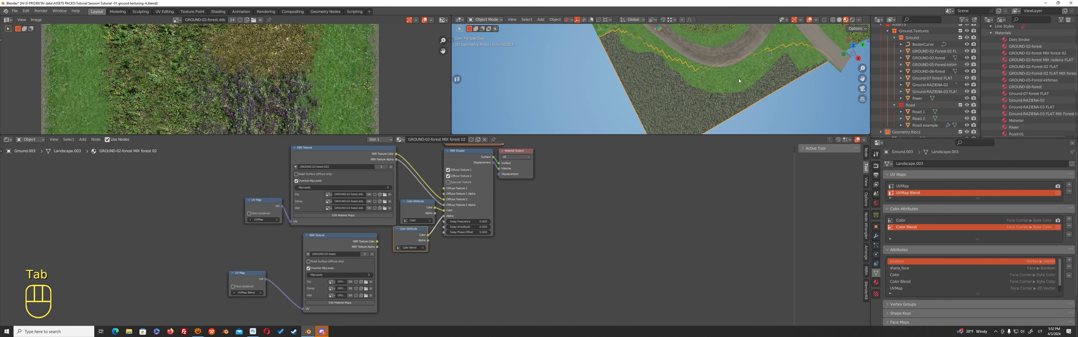
- In Vertex Paint mode, paint Color Blend black along the corner mesh's edge bordering the grass, undoing the stray first stroke
{"action": "key", "text": "ctrl+Tab"}
{"action": "left_click", "coordinate": [748, 40]}
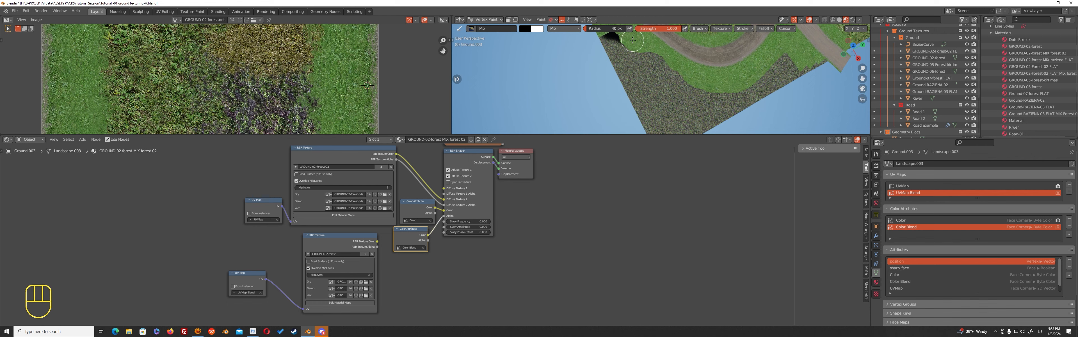
{"action": "key", "text": "ctrl+z"}
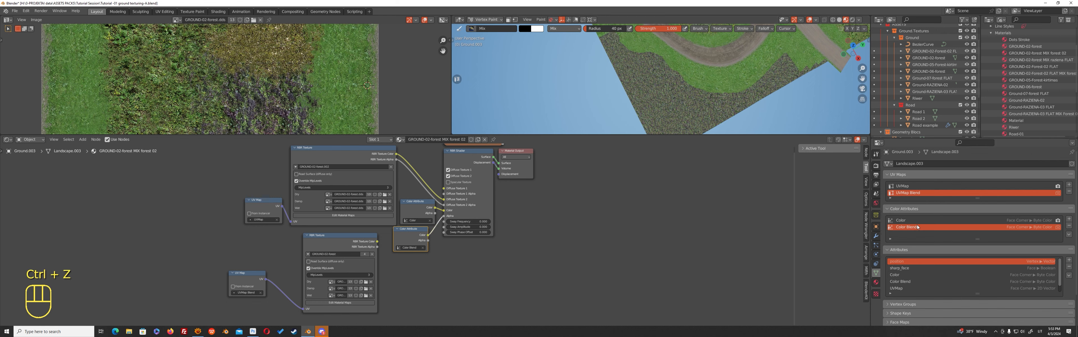
{"action": "middle_click_drag", "start_coordinate": [707, 58], "coordinate": [697, 98], "text": "shift"}
{"action": "mouse_move", "coordinate": [617, 81]}
{"action": "left_mouse_down"}
{"action": "mouse_move", "coordinate": [644, 90]}
{"action": "mouse_move", "coordinate": [593, 77]}
{"action": "left_mouse_up"}
{"action": "right_click", "coordinate": [599, 78]}
{"action": "right_click", "coordinate": [642, 81]}
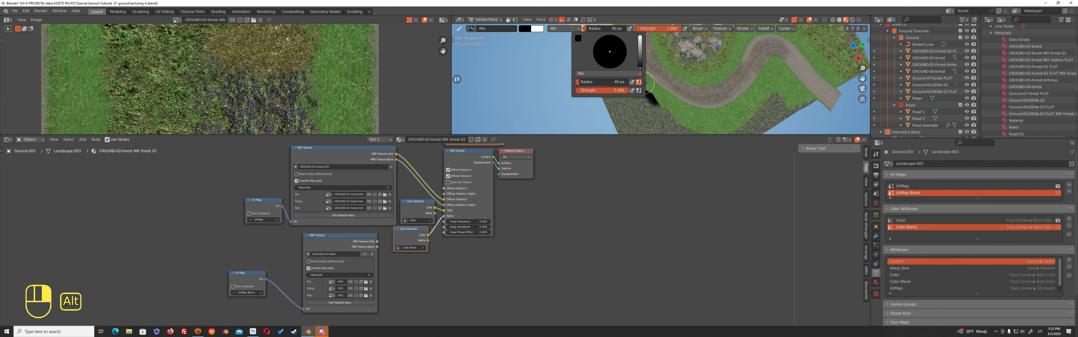
{"action": "left_click_drag", "start_coordinate": [659, 98], "coordinate": [670, 112]}
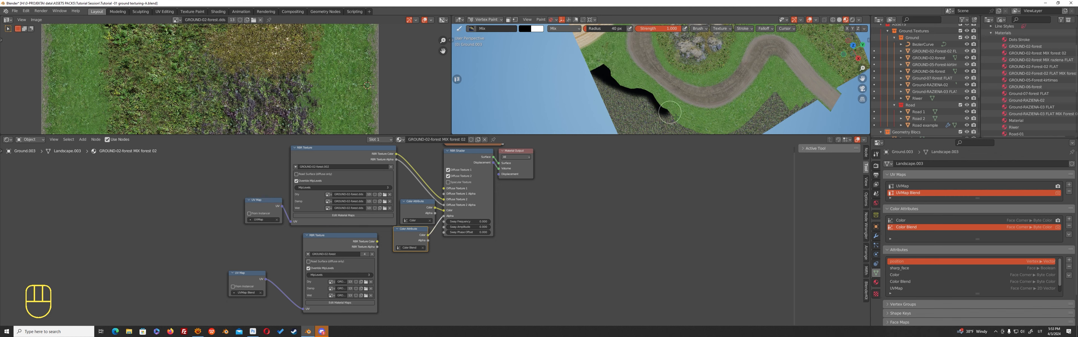
{"action": "middle_click_drag", "start_coordinate": [659, 112], "coordinate": [605, 70], "text": "shift"}
{"action": "mouse_move", "coordinate": [605, 70]}
{"action": "left_mouse_down"}
{"action": "mouse_move", "coordinate": [650, 93]}
{"action": "mouse_move", "coordinate": [713, 56]}
{"action": "mouse_move", "coordinate": [680, 88]}
{"action": "mouse_move", "coordinate": [716, 56]}
{"action": "mouse_move", "coordinate": [747, 61]}
{"action": "left_mouse_up"}
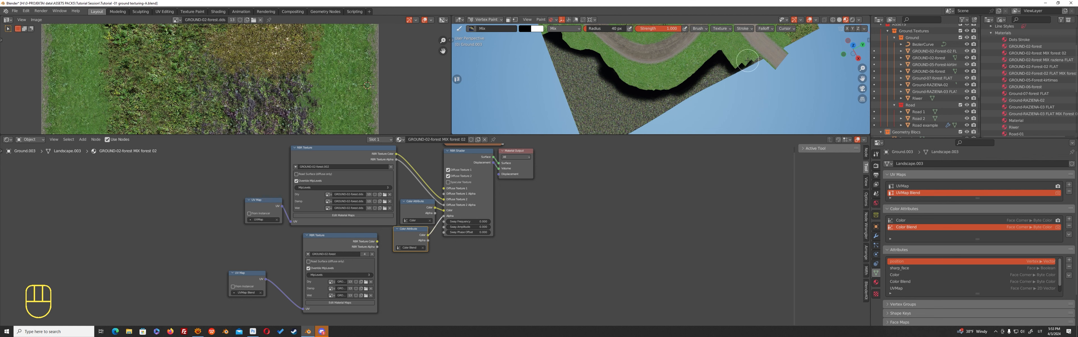
- Link the second RBR Texture's Color and Alpha outputs to the shader's Diffuse Texture 1 and Diffuse Texture 1 Alpha inputs
{"action": "key", "text": "ctrl+Tab"}
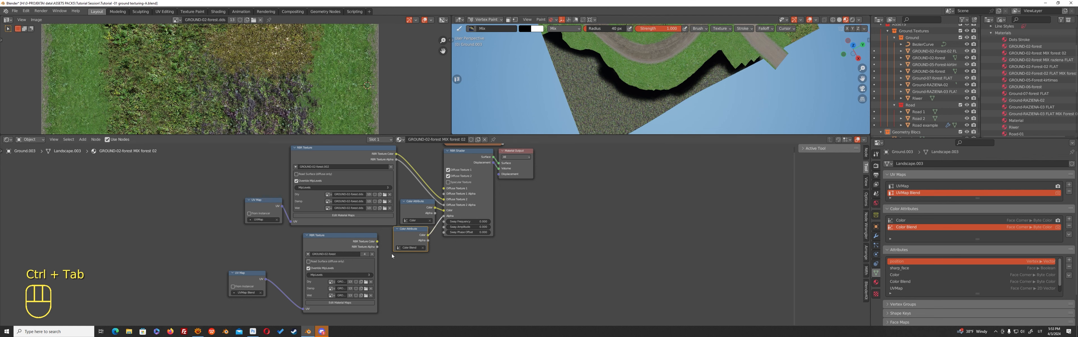
{"action": "left_click_drag", "start_coordinate": [378, 242], "coordinate": [444, 188]}
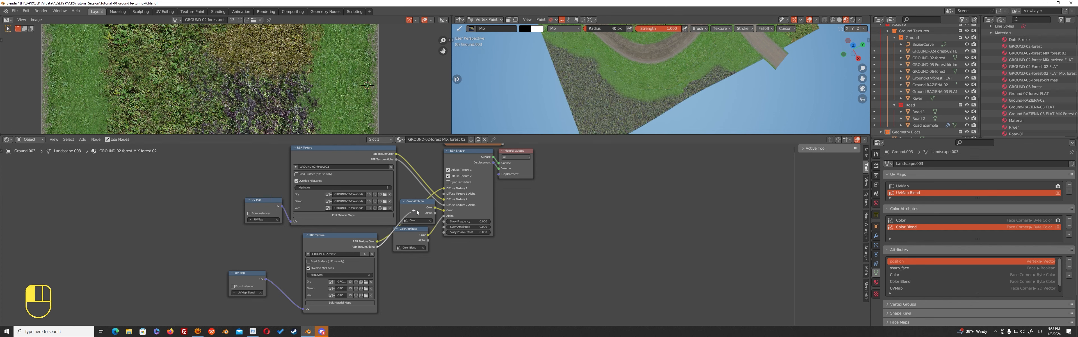
{"action": "left_click_drag", "start_coordinate": [444, 198], "coordinate": [335, 227]}
{"action": "key", "text": "ctrl+space"}
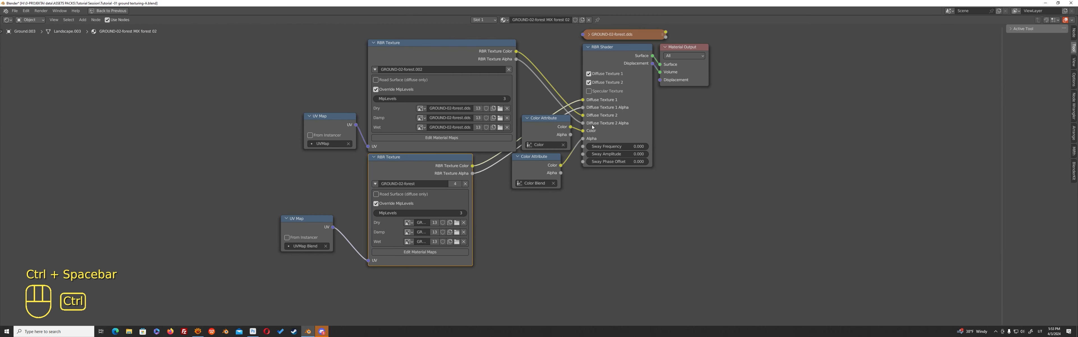
{"action": "key", "text": "ctrl+space"}
- Examine the blended corner and the whole landscape from several angles in a maximized 3D view
{"action": "key", "text": "ctrl+space"}
{"action": "scroll", "coordinate": [595, 119], "scroll_direction": "down", "scroll_amount": 3}
{"action": "middle_click_drag", "start_coordinate": [575, 150], "coordinate": [613, 113]}
{"action": "scroll", "coordinate": [582, 111], "scroll_direction": "up", "scroll_amount": 5}
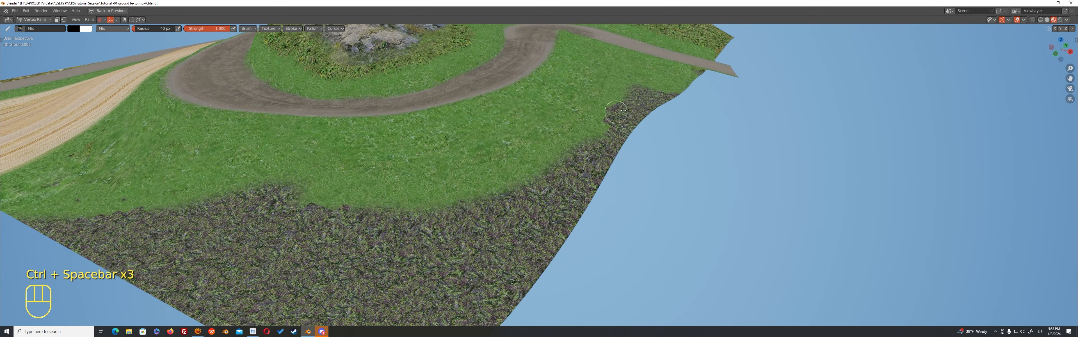
{"action": "key", "text": "ctrl"}
{"action": "key", "text": "ctrl"}
{"action": "scroll", "coordinate": [586, 147], "scroll_direction": "down", "scroll_amount": 3}
{"action": "middle_click_drag", "start_coordinate": [463, 174], "coordinate": [496, 172]}
{"action": "scroll", "coordinate": [481, 185], "scroll_direction": "up", "scroll_amount": 3}
{"action": "mouse_move", "coordinate": [460, 196]}
{"action": "middle_mouse_down", "text": "shift"}
{"action": "mouse_move", "coordinate": [536, 168]}
{"action": "mouse_move", "coordinate": [656, 155]}
{"action": "mouse_move", "coordinate": [508, 156]}
{"action": "middle_mouse_up", "text": "shift"}
{"action": "scroll", "coordinate": [654, 155], "scroll_direction": "down", "scroll_amount": 5}
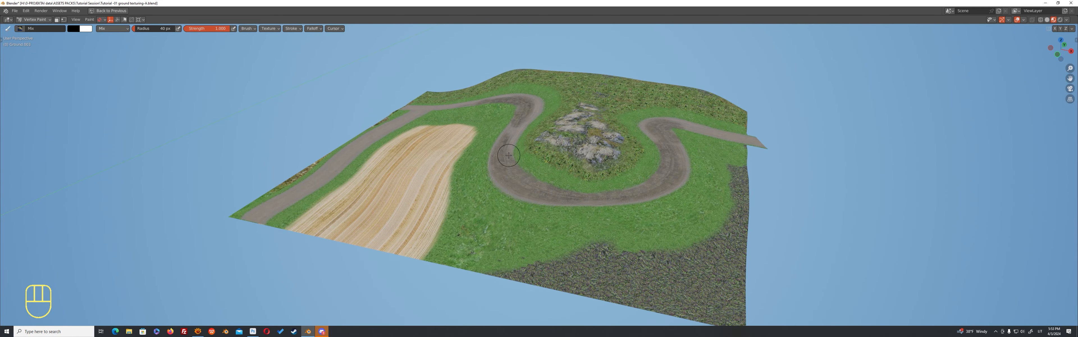
{"action": "middle_click_drag", "start_coordinate": [652, 129], "coordinate": [593, 137]}
{"action": "middle_click_drag", "start_coordinate": [519, 161], "coordinate": [558, 174]}
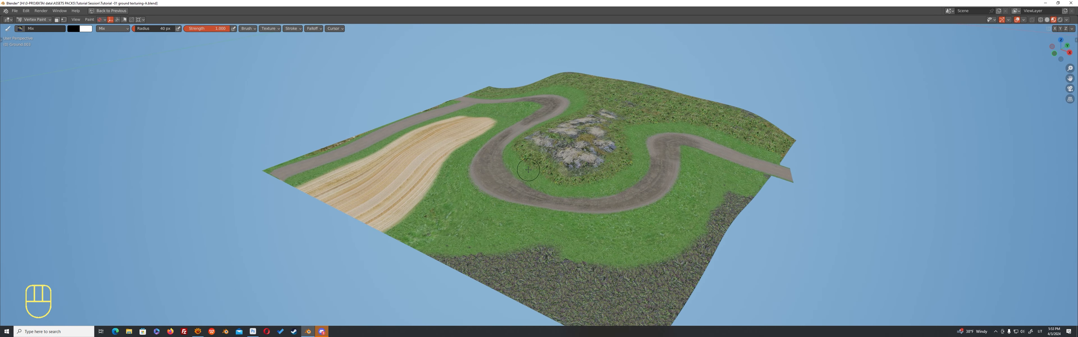
{"action": "middle_click_drag", "start_coordinate": [528, 170], "coordinate": [578, 185]}
{"action": "scroll", "coordinate": [544, 135], "scroll_direction": "up", "scroll_amount": 2}
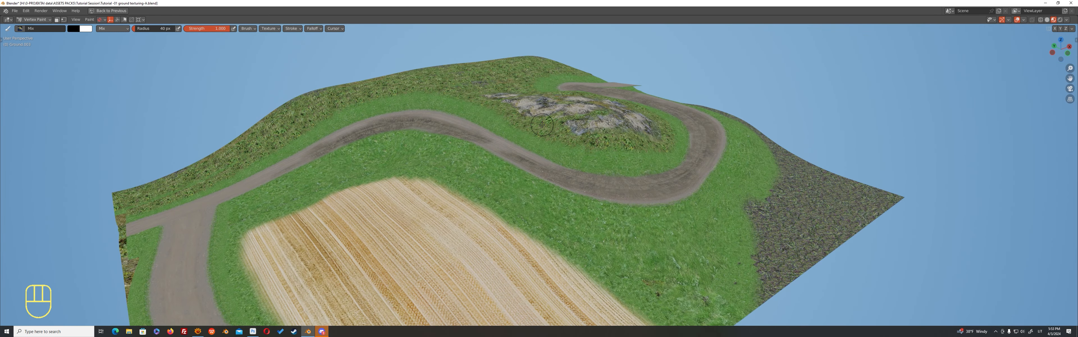
{"action": "middle_click_drag", "start_coordinate": [491, 141], "coordinate": [689, 137], "text": "shift"}
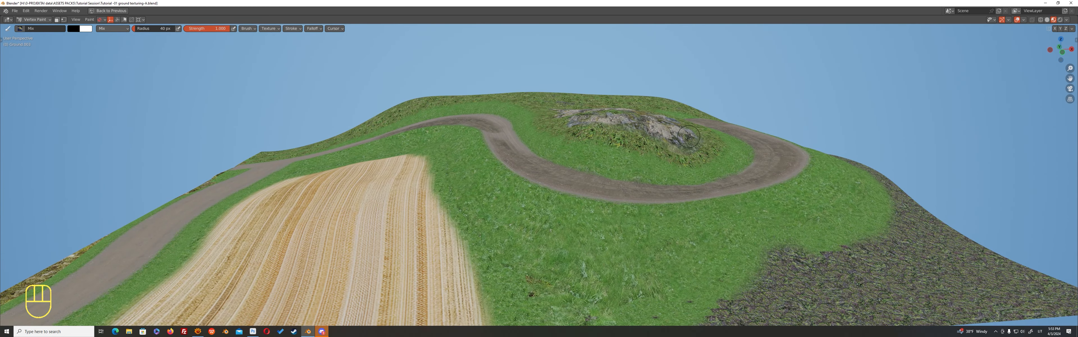
{"action": "scroll", "coordinate": [689, 137], "scroll_direction": "down", "scroll_amount": 2}
- Return to Object Mode and deselect everything
{"action": "key", "text": "ctrl+Tab"}
{"action": "key", "text": "ctrl+Tab"}
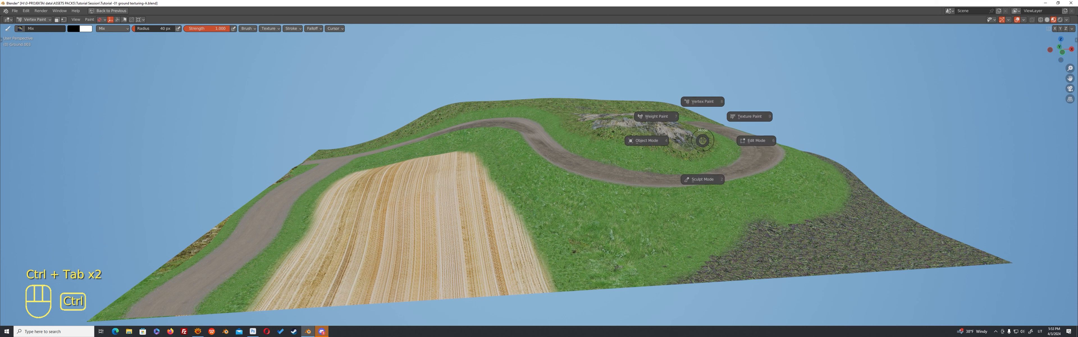
{"action": "left_click", "coordinate": [647, 141]}
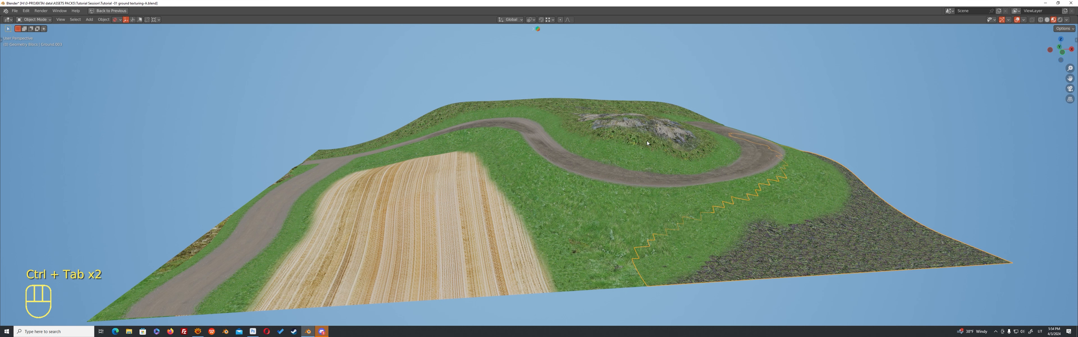
{"action": "key", "text": "alt+a"}
{"action": "scroll", "coordinate": [662, 137], "scroll_direction": "up", "scroll_amount": 1}
{"action": "middle_click_drag", "start_coordinate": [664, 135], "coordinate": [445, 203]}
- Switch to a second Blender window with the Finland summer vegetation file and select three sample rocks in the manual and automatic placing group
{"action": "right_click", "coordinate": [308, 331]}
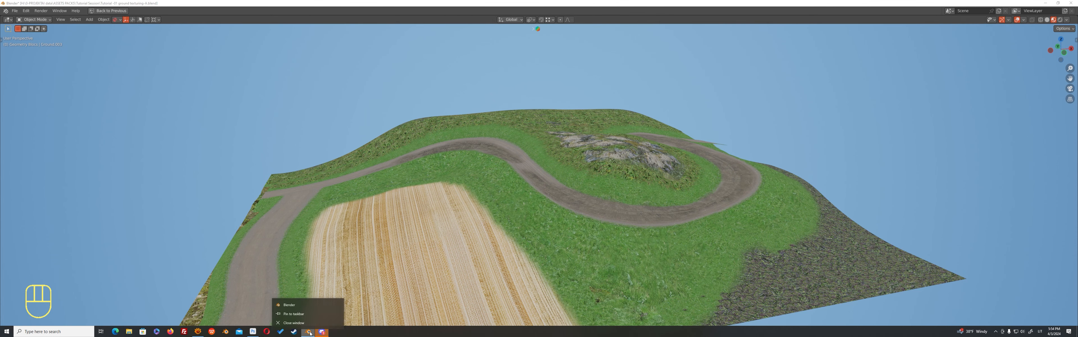
{"action": "left_click", "coordinate": [289, 304]}
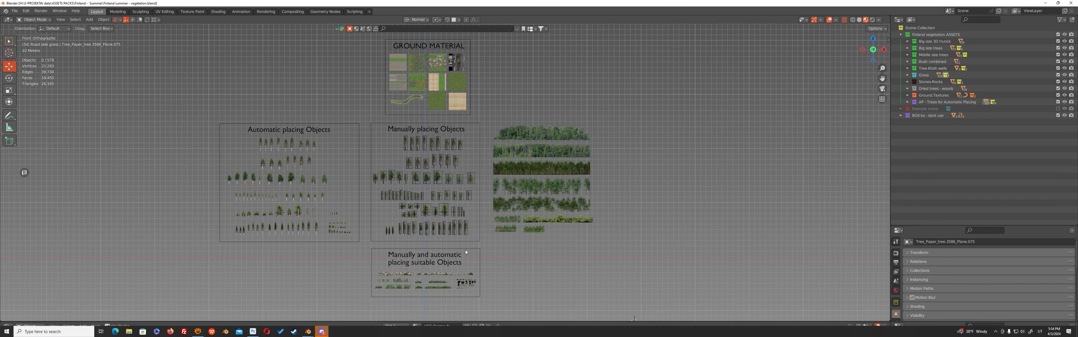
{"action": "scroll", "coordinate": [466, 251], "scroll_direction": "up", "scroll_amount": 6}
{"action": "middle_click_drag", "start_coordinate": [516, 204], "coordinate": [445, 142]}
{"action": "left_click", "coordinate": [479, 155]}
{"action": "left_click", "coordinate": [403, 154], "text": "shift"}
{"action": "left_click", "coordinate": [481, 137], "text": "shift"}
{"action": "middle_click_drag", "start_coordinate": [585, 140], "coordinate": [559, 139]}
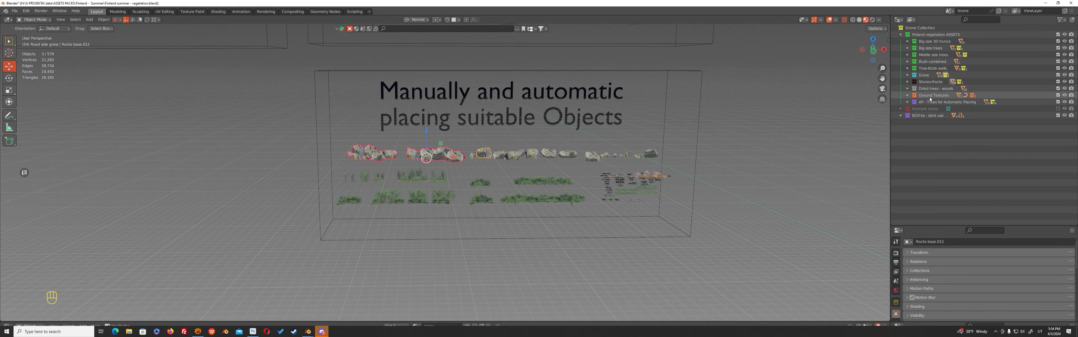
- Locate the selected rocks' parent Stones/Rocks collection in the scene hierarchy, copy it, and switch back to the ground texturing file
{"action": "key", "text": "KP_Decimal"}
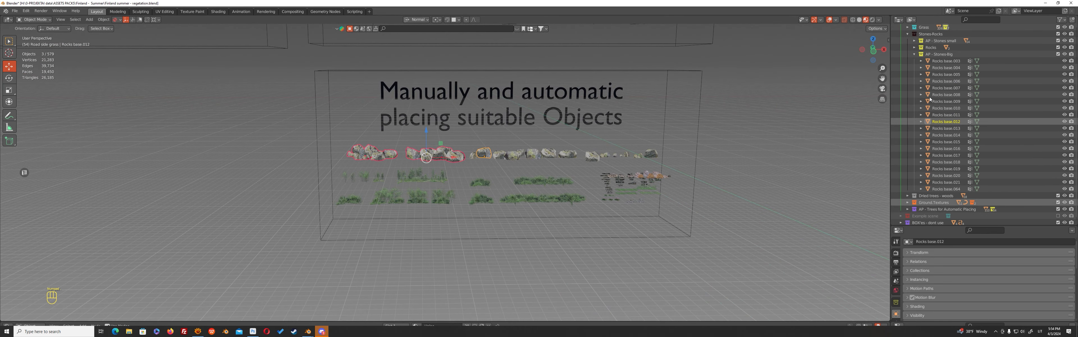
{"action": "left_click", "coordinate": [914, 55]}
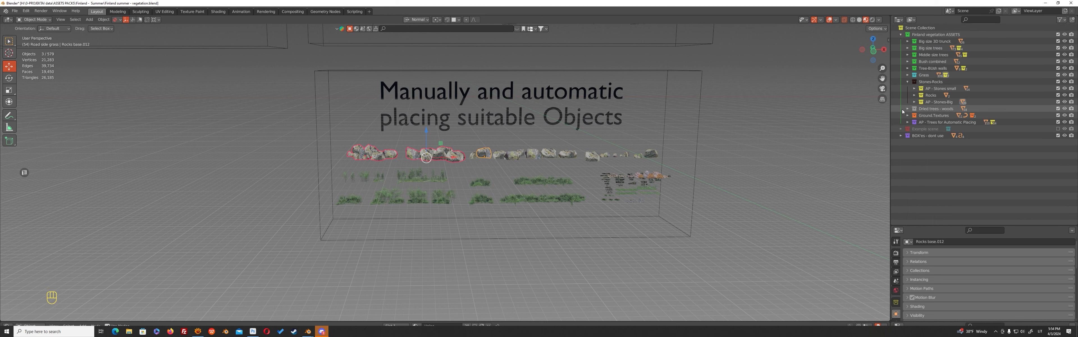
{"action": "right_click", "coordinate": [916, 83]}
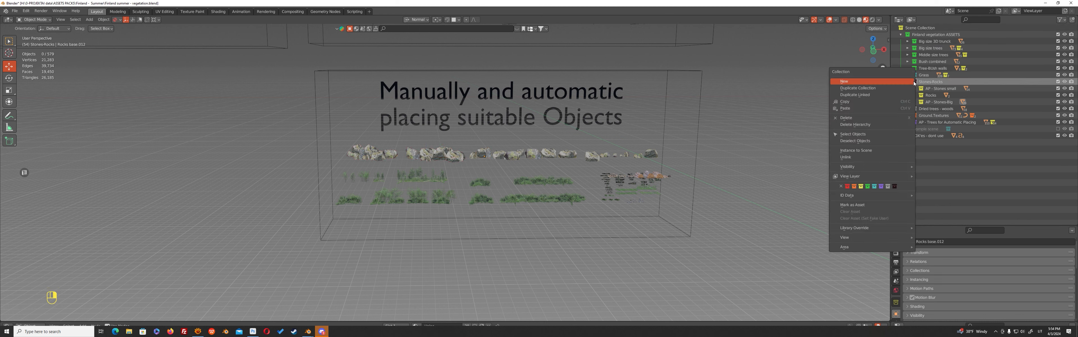
{"action": "left_click", "coordinate": [848, 102]}
{"action": "key", "text": "alt+Tab"}
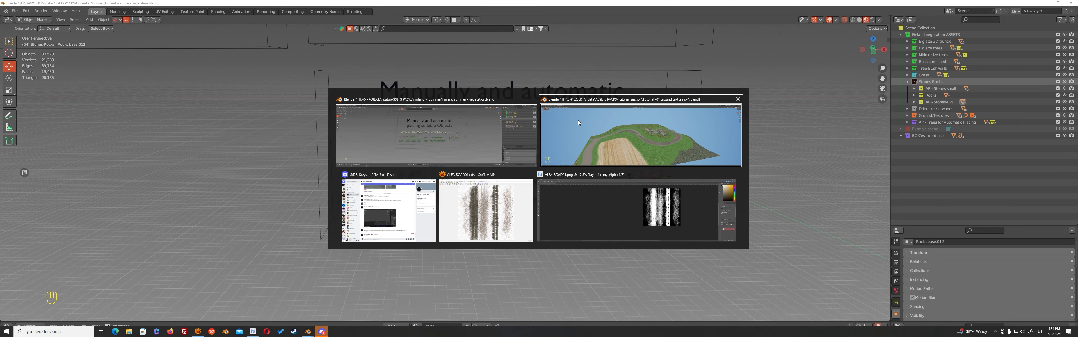
- Collapse the Ground and Ground Textures collections and paste the copied Stones/Rocks collection into the ASSETS collection
{"action": "key", "text": "ctrl+space"}
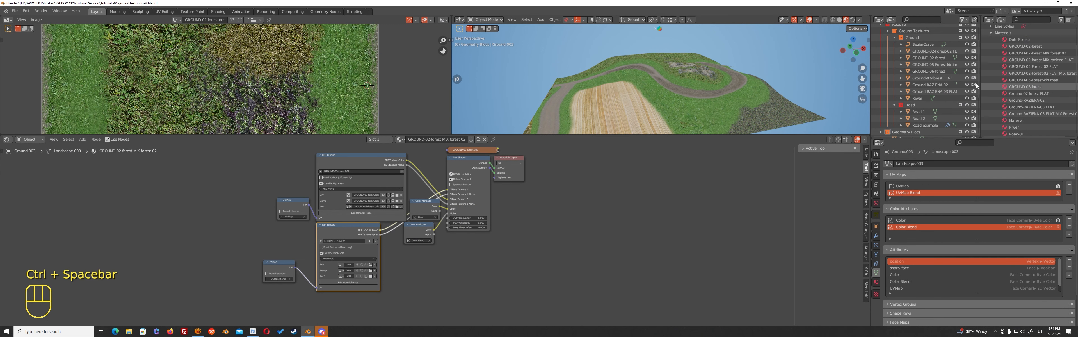
{"action": "left_click", "coordinate": [895, 38]}
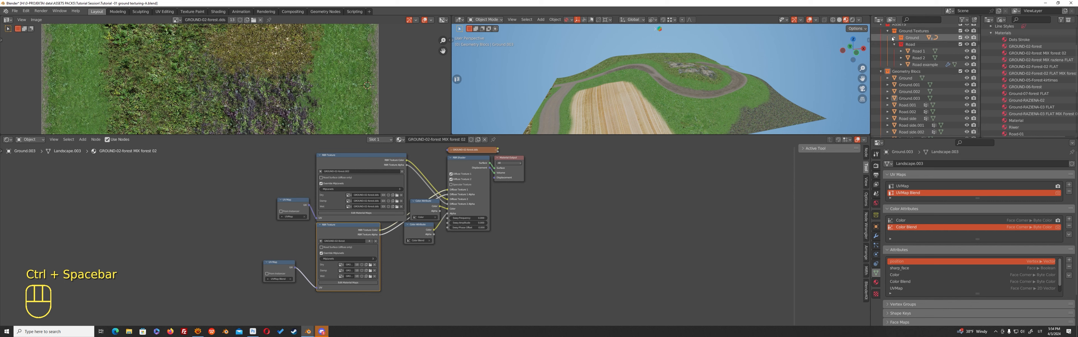
{"action": "left_click", "coordinate": [888, 31]}
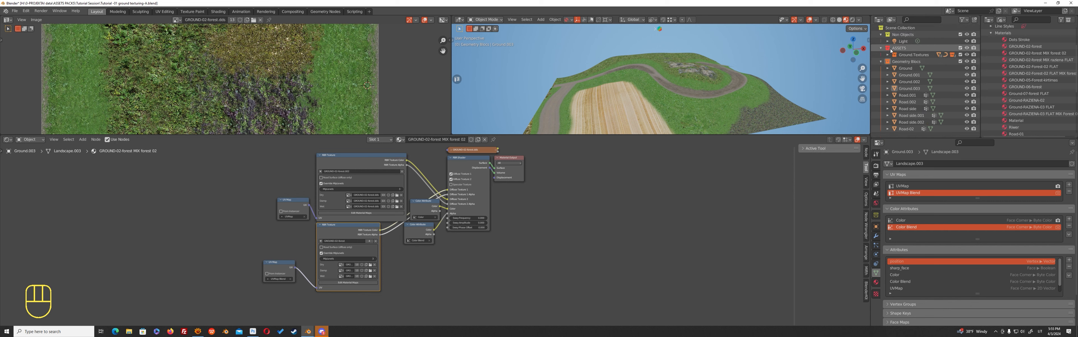
{"action": "left_click", "coordinate": [888, 49]}
{"action": "right_click", "coordinate": [888, 49]}
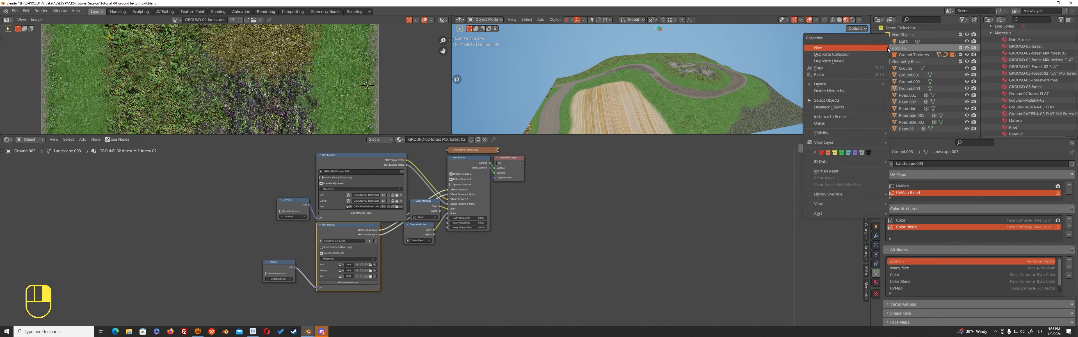
{"action": "left_click", "coordinate": [818, 75]}
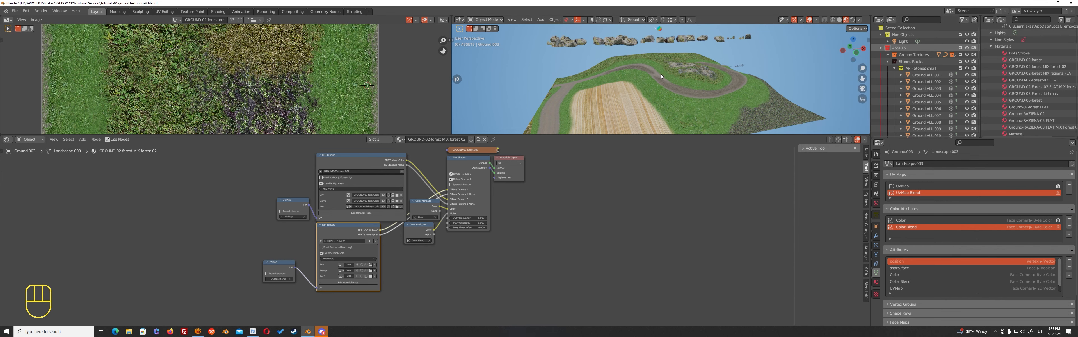
{"action": "scroll", "coordinate": [699, 77], "scroll_direction": "down", "scroll_amount": 2}
{"action": "scroll", "coordinate": [698, 78], "scroll_direction": "up", "scroll_amount": 5}
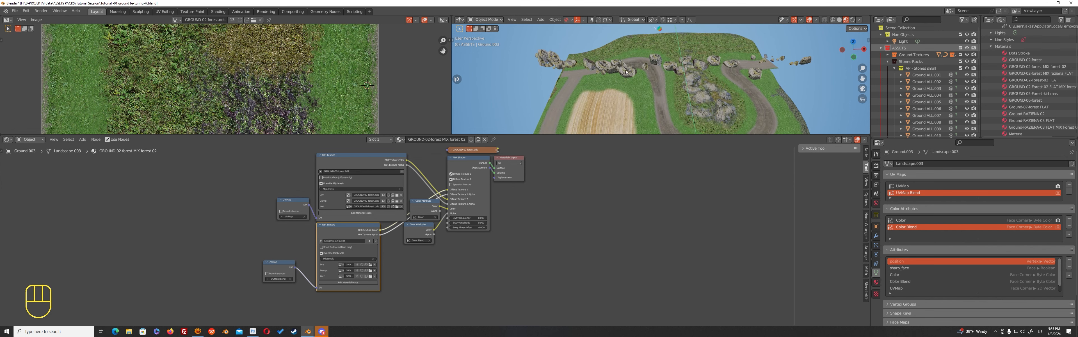
- Move one of the large floating rock groups onto the rocky ground inside the road bend and show its object export settings
{"action": "left_click", "coordinate": [632, 72]}
{"action": "middle_click_drag", "start_coordinate": [632, 71], "coordinate": [615, 84]}
{"action": "key", "text": "g"}
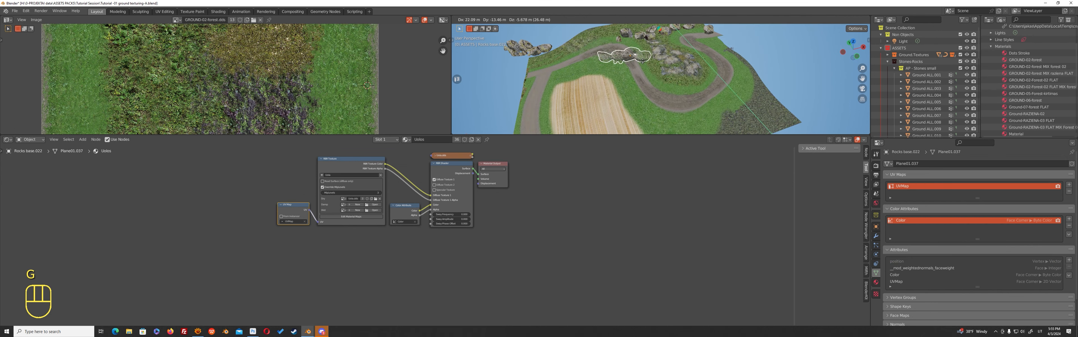
{"action": "left_click", "coordinate": [698, 63]}
{"action": "key", "text": "KP_Decimal"}
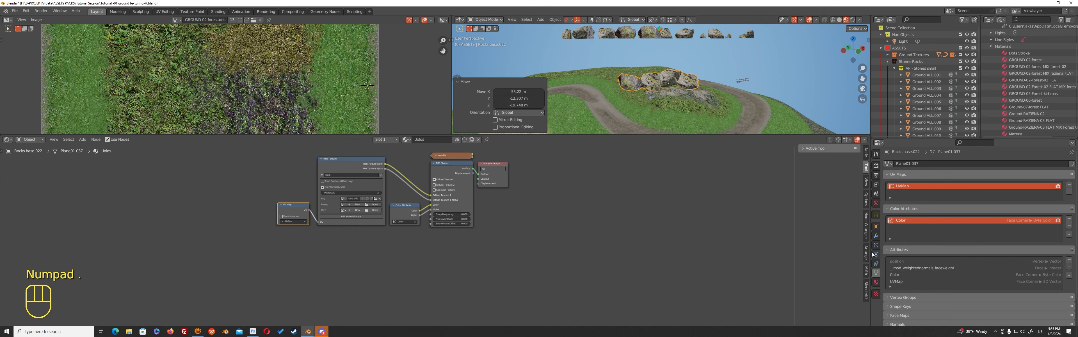
{"action": "left_click", "coordinate": [876, 226]}
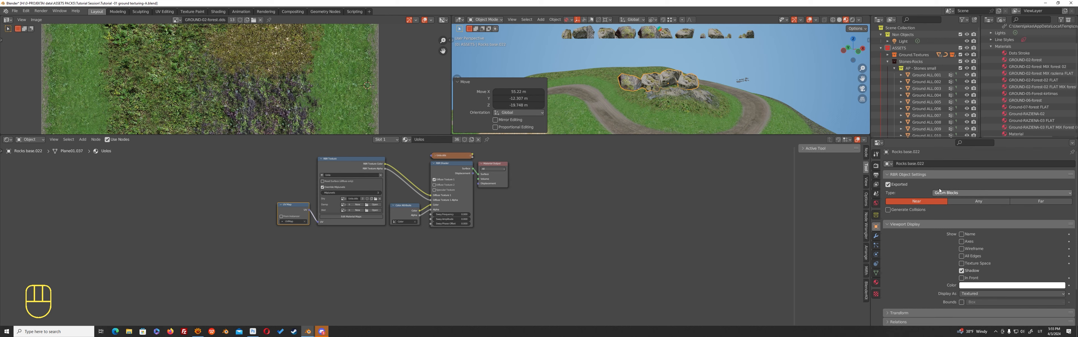
{"action": "middle_click_drag", "start_coordinate": [693, 99], "coordinate": [625, 97]}
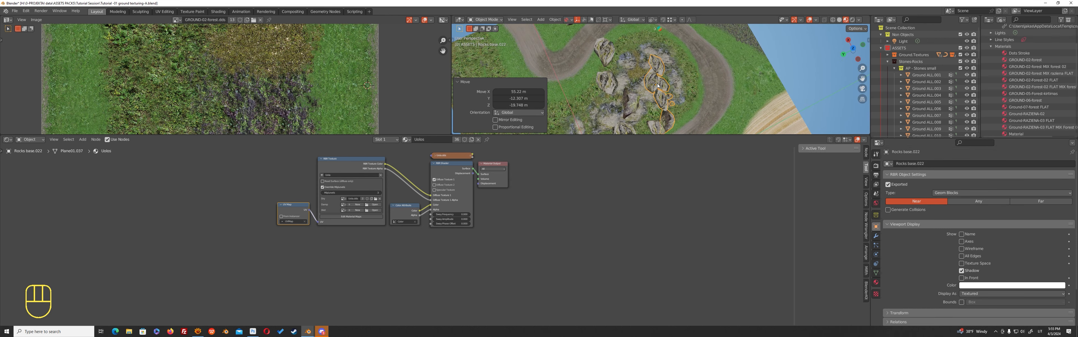
{"action": "scroll", "coordinate": [607, 54], "scroll_direction": "up", "scroll_amount": 2}
- In a maximized 3D view with the Move tool, rotate the rock group around Z, tilt it and shift it about 6.3 m along Y
{"action": "key", "text": "ctrl+space"}
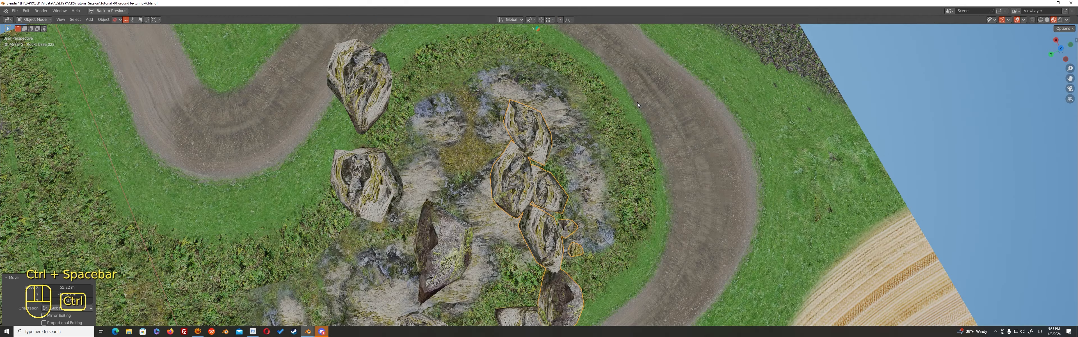
{"action": "key", "text": "t"}
{"action": "left_click", "coordinate": [9, 67]}
{"action": "scroll", "coordinate": [494, 147], "scroll_direction": "down", "scroll_amount": 4}
{"action": "middle_click_drag", "start_coordinate": [494, 147], "coordinate": [464, 110]}
{"action": "key", "text": "r"}
{"action": "key", "text": "z"}
{"action": "left_click", "coordinate": [484, 165]}
{"action": "middle_click_drag", "start_coordinate": [485, 165], "coordinate": [580, 193]}
{"action": "key", "text": "r"}
{"action": "left_click", "coordinate": [572, 149]}
{"action": "left_click_drag", "start_coordinate": [614, 217], "coordinate": [642, 217]}
{"action": "middle_click_drag", "start_coordinate": [623, 201], "coordinate": [674, 201]}
{"action": "middle_click_drag", "start_coordinate": [603, 146], "coordinate": [602, 170]}
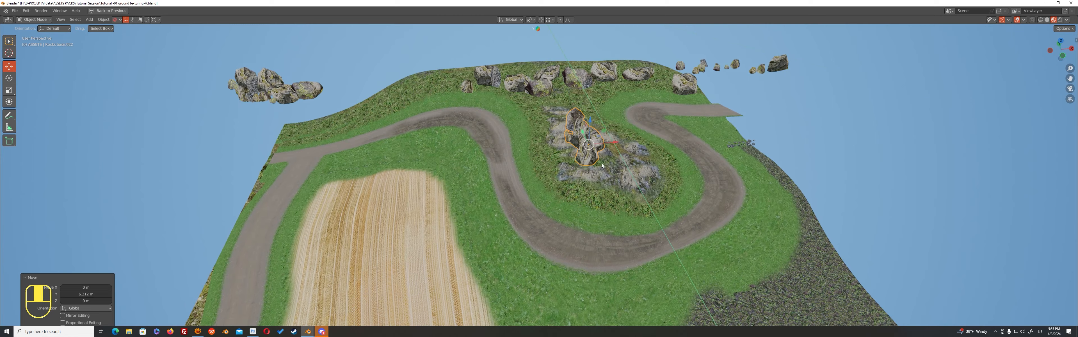
- Reposition the rock group over the rocky patch, tilt it to follow the slope from two angles and sink it into the ground
{"action": "key", "text": "g"}
{"action": "left_click", "coordinate": [659, 154]}
{"action": "middle_click_drag", "start_coordinate": [660, 154], "coordinate": [636, 136]}
{"action": "middle_click_drag", "start_coordinate": [694, 172], "coordinate": [677, 156], "text": "shift"}
{"action": "key", "text": "r"}
{"action": "left_click", "coordinate": [638, 139]}
{"action": "middle_click_drag", "start_coordinate": [639, 139], "coordinate": [659, 170]}
{"action": "key", "text": "r"}
{"action": "left_click", "coordinate": [614, 157]}
{"action": "left_click_drag", "start_coordinate": [602, 154], "coordinate": [600, 167]}
{"action": "middle_click_drag", "start_coordinate": [601, 166], "coordinate": [571, 176]}
- In Edit Mode, select the linked end boulder of the rock group, rotate it, lower it along Z and return to Object Mode
{"action": "key", "text": "Tab"}
{"action": "left_click", "coordinate": [675, 175]}
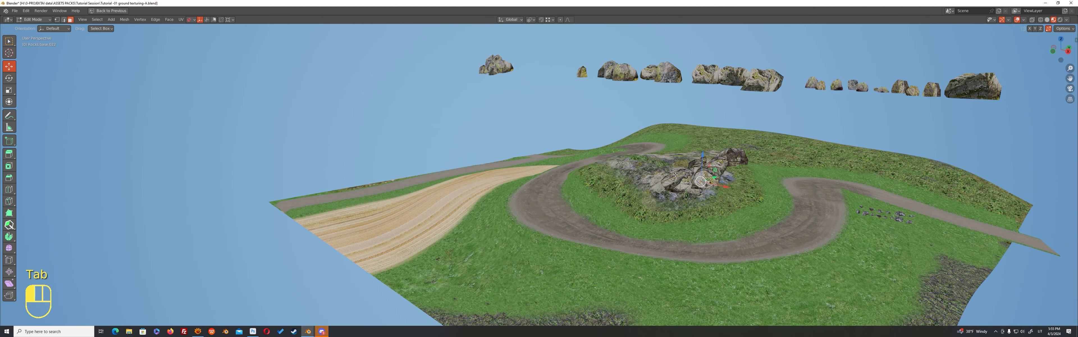
{"action": "key", "text": "l"}
{"action": "key", "text": "KP_Decimal"}
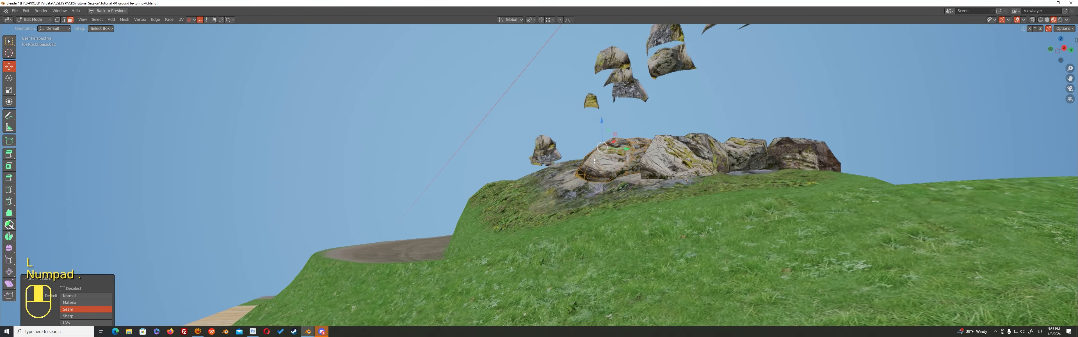
{"action": "middle_click_drag", "start_coordinate": [595, 161], "coordinate": [569, 168]}
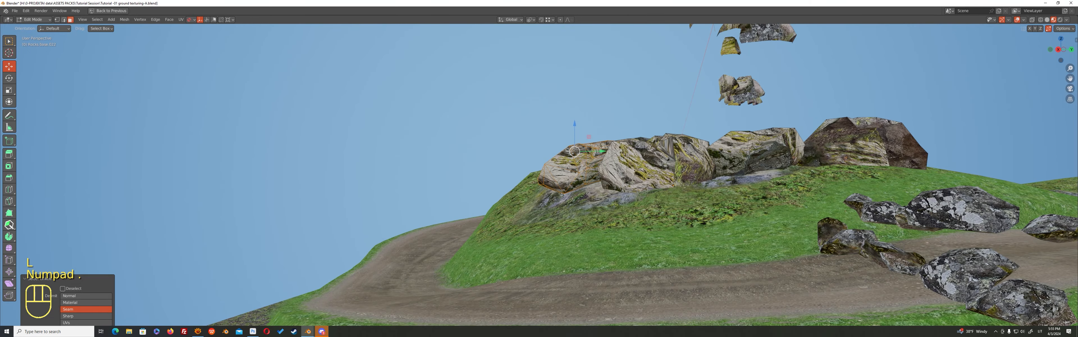
{"action": "key", "text": "r"}
{"action": "left_click", "coordinate": [599, 152]}
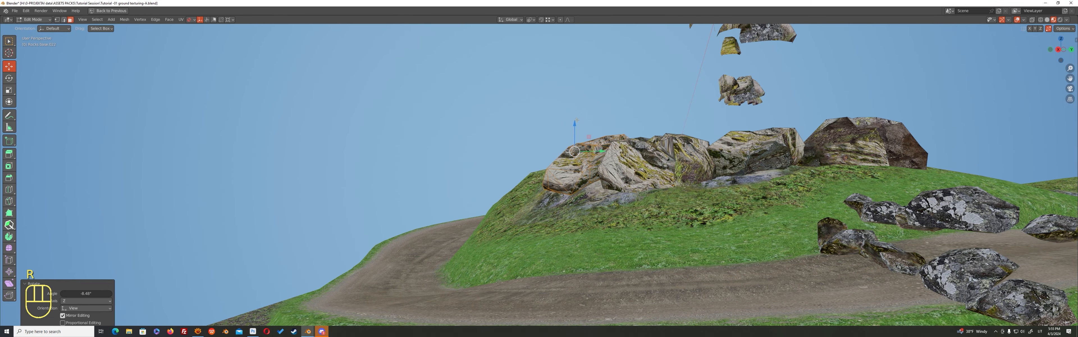
{"action": "key", "text": "g"}
{"action": "key", "text": "z"}
{"action": "left_click", "coordinate": [573, 126]}
{"action": "middle_click_drag", "start_coordinate": [574, 126], "coordinate": [543, 122]}
{"action": "key", "text": "Tab"}
{"action": "scroll", "coordinate": [399, 77], "scroll_direction": "down", "scroll_amount": 3}
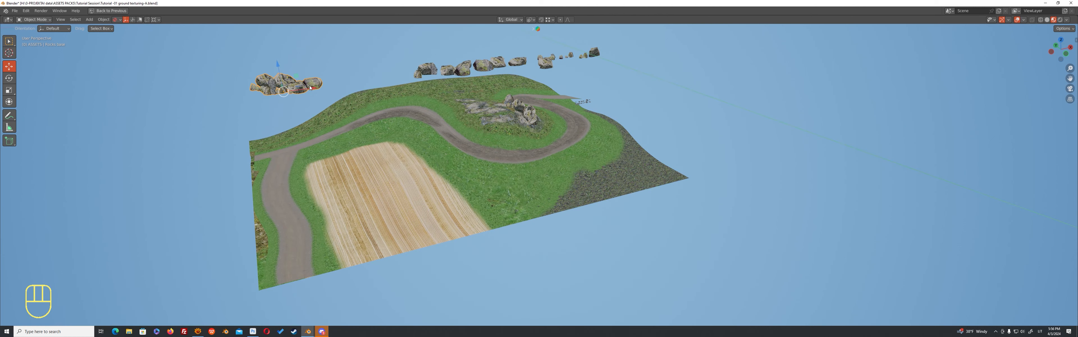
- Move another floating rock group onto the rocky mound beside the first, turn it around Z and lower it into the ground
{"action": "middle_click_drag", "start_coordinate": [311, 88], "coordinate": [355, 120], "text": "shift"}
{"action": "key", "text": "g"}
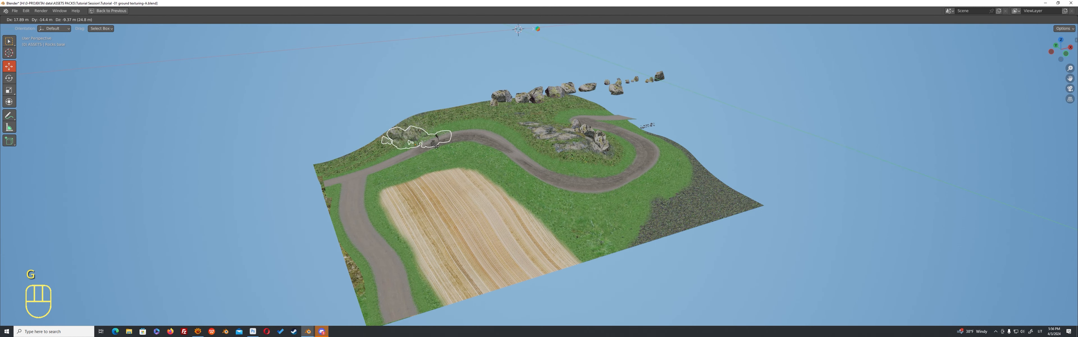
{"action": "left_click", "coordinate": [556, 143]}
{"action": "key", "text": "r"}
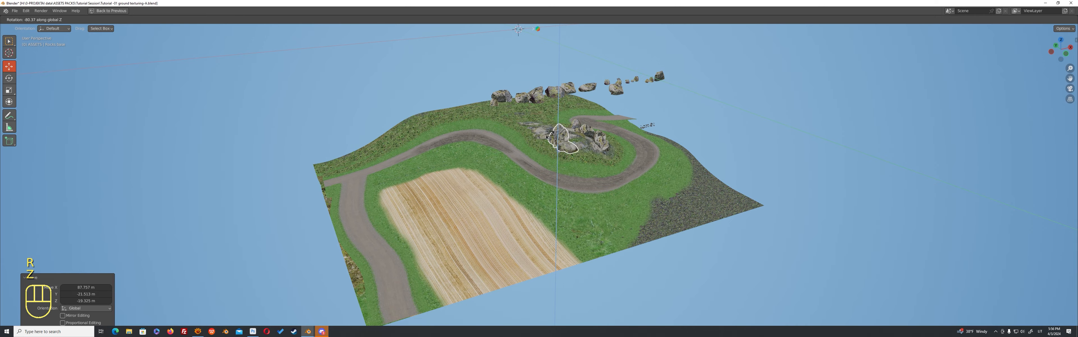
{"action": "left_click", "coordinate": [552, 140]}
{"action": "key", "text": "KP_Decimal"}
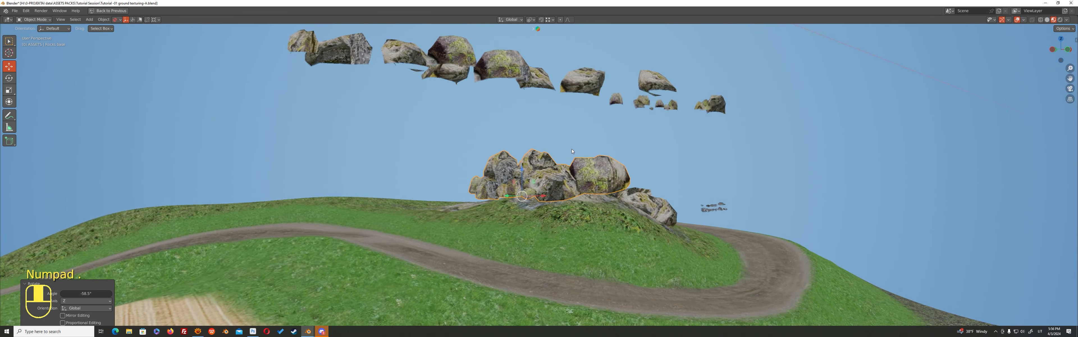
{"action": "middle_click_drag", "start_coordinate": [572, 151], "coordinate": [538, 189]}
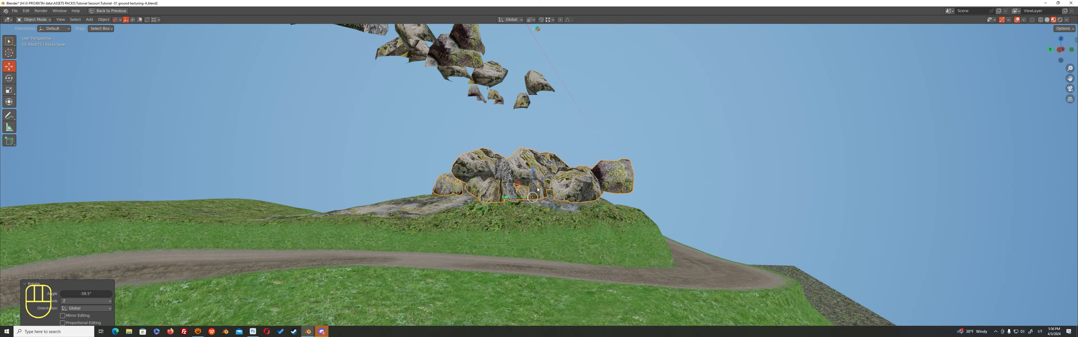
{"action": "key", "text": "g"}
{"action": "left_click", "coordinate": [534, 193]}
{"action": "left_click_drag", "start_coordinate": [526, 169], "coordinate": [527, 181]}
{"action": "middle_click_drag", "start_coordinate": [588, 188], "coordinate": [609, 193]}
- In Edit Mode, select the linked outer boulder of the second rock group, lower it slightly and rotate it to fit the slope
{"action": "key", "text": "Tab"}
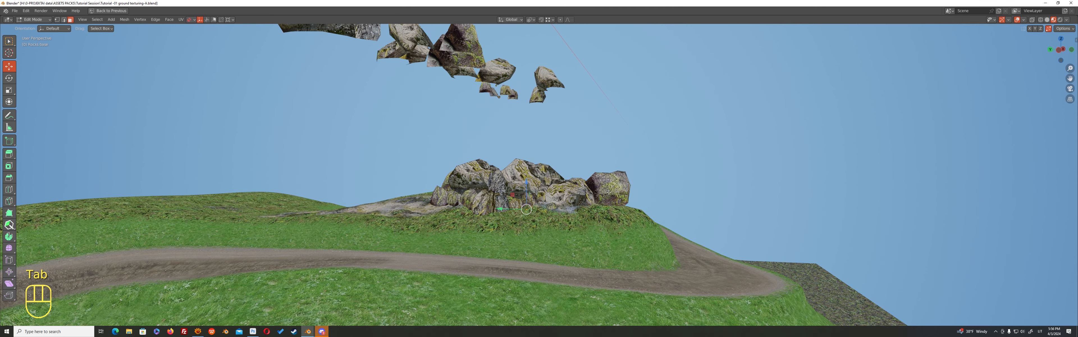
{"action": "key", "text": "l"}
{"action": "left_click_drag", "start_coordinate": [618, 163], "coordinate": [619, 168]}
{"action": "key", "text": "KP_Decimal"}
{"action": "middle_click_drag", "start_coordinate": [664, 184], "coordinate": [650, 166]}
{"action": "scroll", "coordinate": [616, 177], "scroll_direction": "down", "scroll_amount": 2}
{"action": "key", "text": "r"}
{"action": "left_click", "coordinate": [641, 164]}
- Turn on connected-only proportional editing with smooth falloff, then rotate the large boulder and lower it onto the mound
{"action": "left_click", "coordinate": [814, 178]}
{"action": "middle_click_drag", "start_coordinate": [750, 174], "coordinate": [790, 173]}
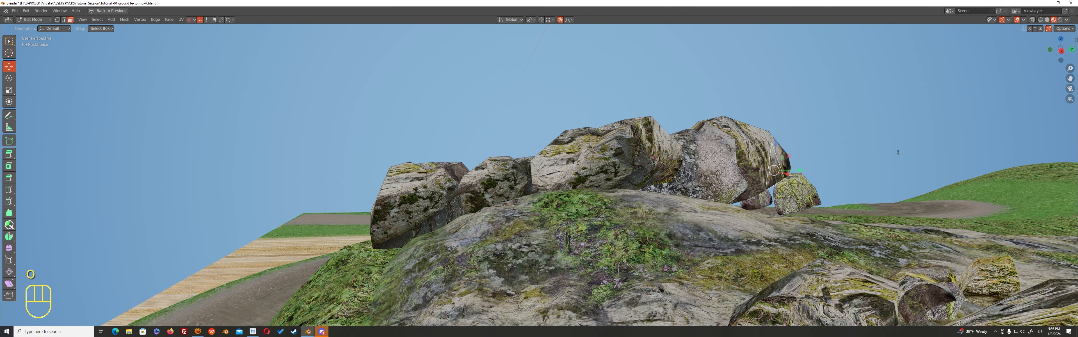
{"action": "left_click", "coordinate": [572, 20]}
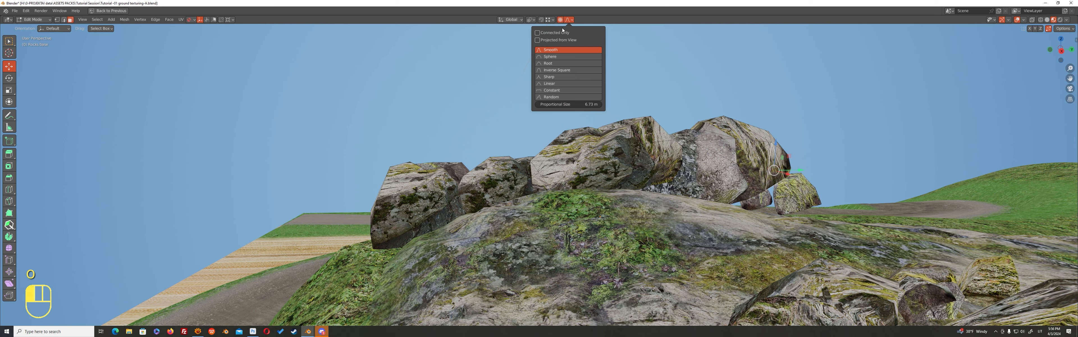
{"action": "middle_click_drag", "start_coordinate": [619, 79], "coordinate": [699, 136], "text": "shift"}
{"action": "key", "text": "r"}
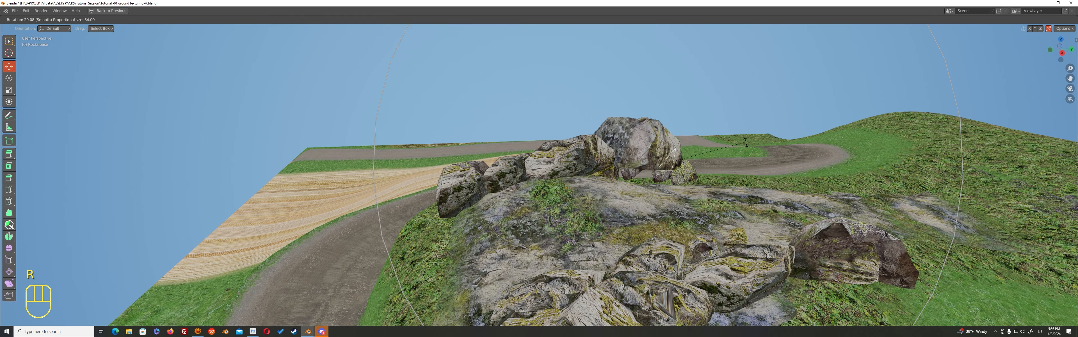
{"action": "left_click", "coordinate": [742, 150]}
{"action": "left_click_drag", "start_coordinate": [669, 141], "coordinate": [670, 159]}
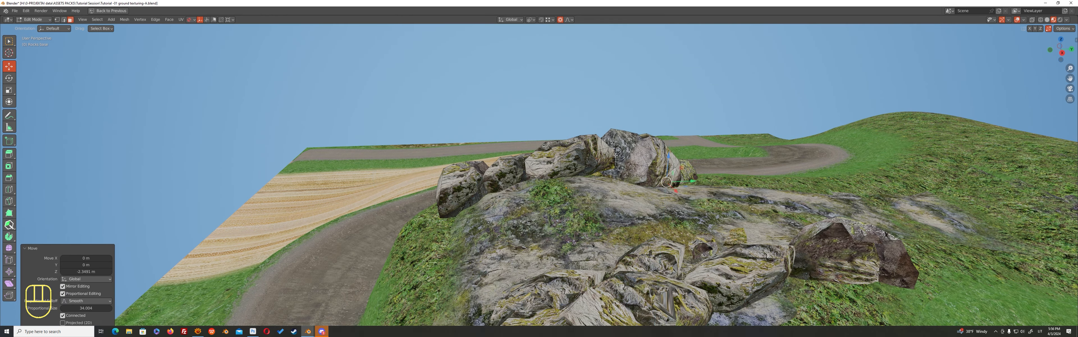
- Select the neighbouring boulder in the row and rotate it from two viewing angles to sit naturally on the mound
{"action": "left_click", "coordinate": [580, 163]}
{"action": "middle_click_drag", "start_coordinate": [586, 162], "coordinate": [653, 143]}
{"action": "key", "text": "r"}
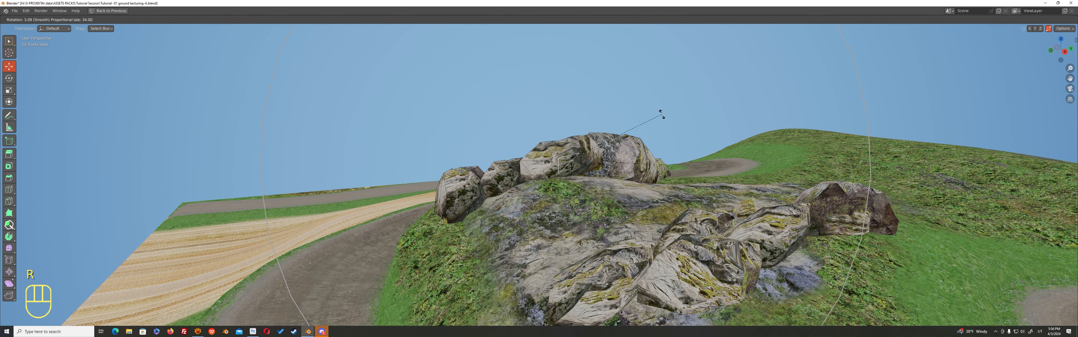
{"action": "left_click", "coordinate": [598, 167]}
{"action": "middle_click_drag", "start_coordinate": [597, 166], "coordinate": [623, 161]}
{"action": "key", "text": "r"}
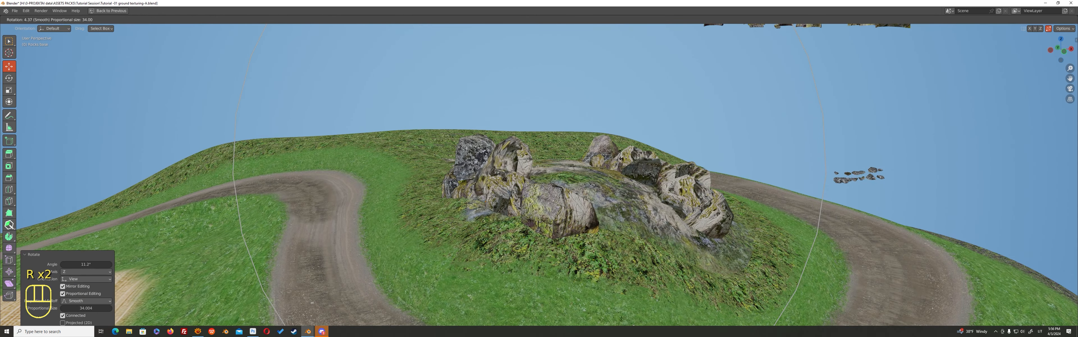
{"action": "left_click", "coordinate": [619, 157]}
- Reposition individual boulders of the second group to fit the mound's edge using proportional editing
{"action": "key", "text": "g"}
{"action": "left_click", "coordinate": [426, 156]}
{"action": "middle_click_drag", "start_coordinate": [426, 156], "coordinate": [460, 173]}
{"action": "left_click", "coordinate": [461, 174]}
{"action": "key", "text": "g"}
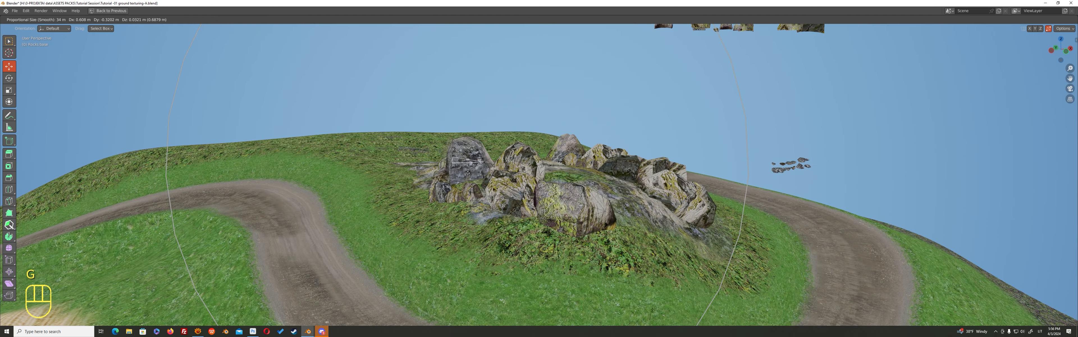
{"action": "left_click", "coordinate": [475, 179]}
{"action": "middle_click_drag", "start_coordinate": [476, 179], "coordinate": [480, 189]}
- Rotate the selected boulder, shift the adjoining stones against the outcrop and return to Object Mode
{"action": "key", "text": "r"}
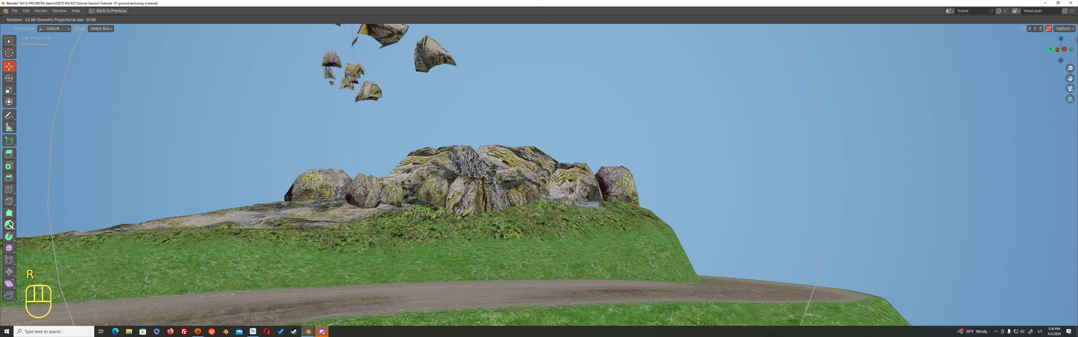
{"action": "left_click", "coordinate": [462, 159]}
{"action": "key", "text": "g"}
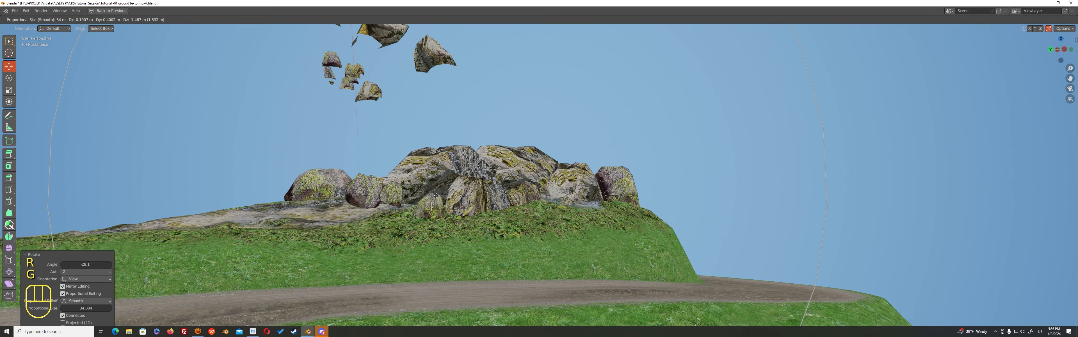
{"action": "key", "text": "g"}
{"action": "left_click", "coordinate": [392, 203]}
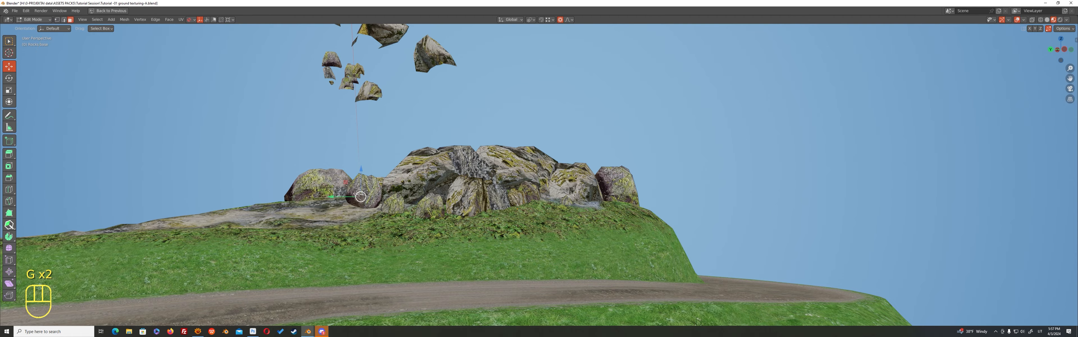
{"action": "left_click", "coordinate": [360, 208]}
{"action": "key", "text": "g"}
{"action": "right_click", "coordinate": [316, 188]}
{"action": "right_click", "coordinate": [315, 187]}
{"action": "middle_click_drag", "start_coordinate": [404, 185], "coordinate": [337, 182]}
{"action": "key", "text": "Tab"}
- Move two single floating rocks onto the grassy slope between the rock formation and the road
{"action": "middle_click_drag", "start_coordinate": [481, 158], "coordinate": [514, 105]}
{"action": "key", "text": "alt+a"}
{"action": "left_click", "coordinate": [513, 103]}
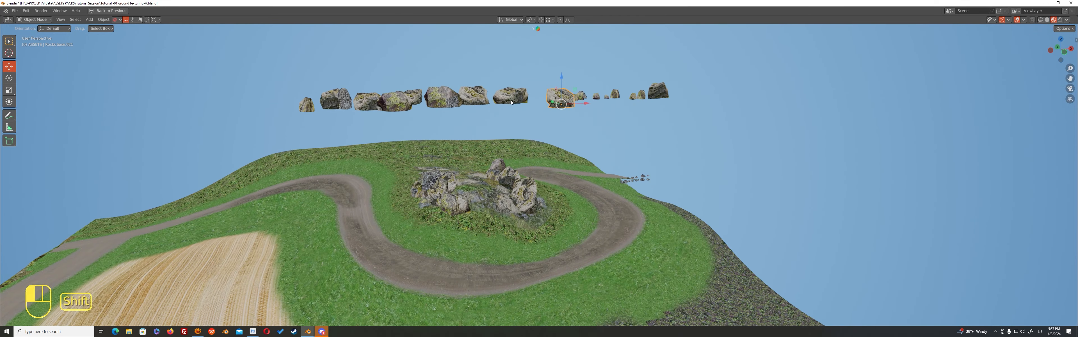
{"action": "key", "text": "g"}
{"action": "left_click", "coordinate": [499, 244], "text": "ctrl"}
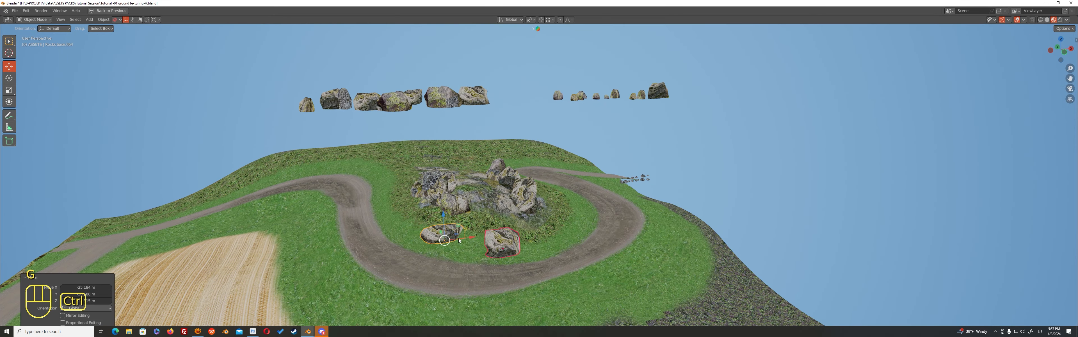
{"action": "middle_click_drag", "start_coordinate": [502, 241], "coordinate": [544, 222]}
{"action": "scroll", "coordinate": [548, 230], "scroll_direction": "up", "scroll_amount": 3}
- Shift one of the single rocks up against the outcrop, rotate it to match the slope and adjust its height in the ground
{"action": "left_click", "coordinate": [437, 193]}
{"action": "middle_click_drag", "start_coordinate": [444, 195], "coordinate": [456, 184]}
{"action": "mouse_move", "coordinate": [456, 185]}
{"action": "middle_mouse_down", "text": "shift"}
{"action": "mouse_move", "coordinate": [449, 172]}
{"action": "mouse_move", "coordinate": [471, 184]}
{"action": "middle_mouse_up", "text": "shift"}
{"action": "key", "text": "r"}
{"action": "left_click", "coordinate": [477, 185]}
{"action": "key", "text": "g"}
{"action": "left_click", "coordinate": [496, 191]}
{"action": "middle_click_drag", "start_coordinate": [496, 191], "coordinate": [414, 204]}
{"action": "left_click_drag", "start_coordinate": [480, 204], "coordinate": [480, 190]}
{"action": "middle_click_drag", "start_coordinate": [513, 197], "coordinate": [522, 172]}
{"action": "left_click_drag", "start_coordinate": [472, 157], "coordinate": [472, 160]}
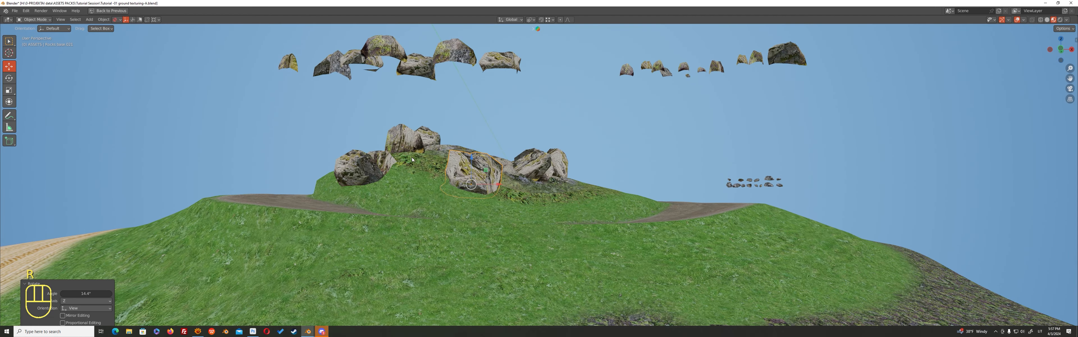
- Rotate the remaining single rock on the grassy slope and move it beside the neighbouring boulder against the outcrop
{"action": "middle_click_drag", "start_coordinate": [475, 168], "coordinate": [485, 195]}
{"action": "left_click", "coordinate": [381, 227]}
{"action": "key", "text": "r"}
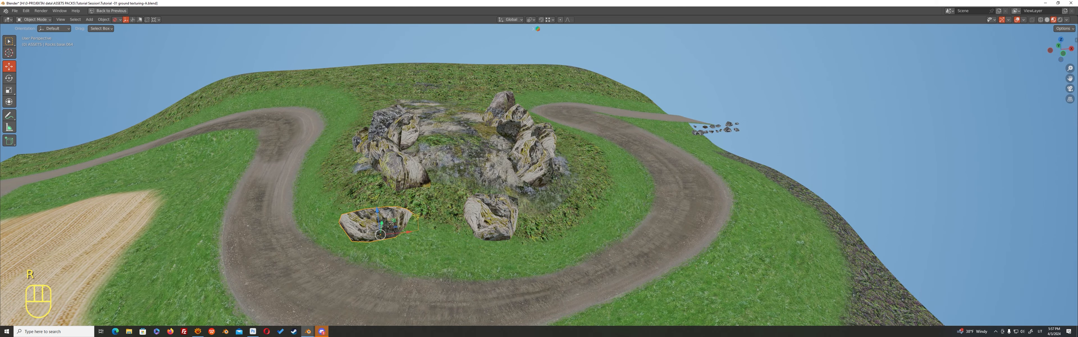
{"action": "key", "text": "g"}
{"action": "left_click", "coordinate": [437, 211]}
{"action": "middle_click_drag", "start_coordinate": [437, 210], "coordinate": [372, 165]}
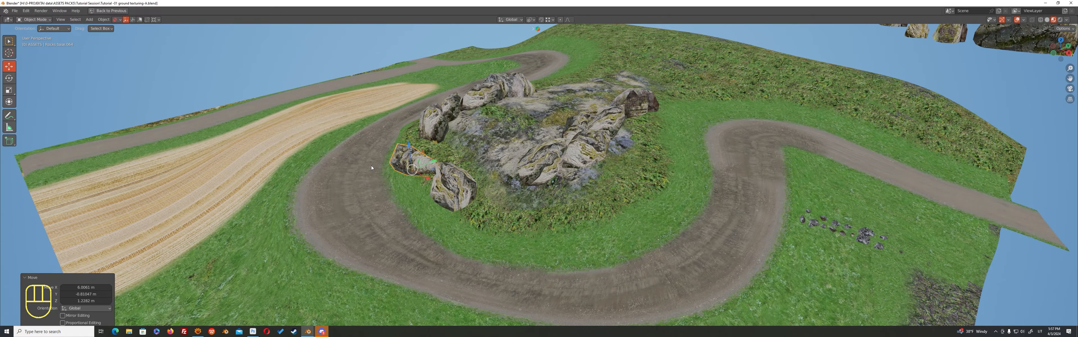
{"action": "key", "text": "g"}
{"action": "left_click", "coordinate": [445, 116]}
{"action": "middle_click_drag", "start_coordinate": [446, 116], "coordinate": [557, 180]}
- Circle-select the next group of floating spare rocks and rotate it about -73° around the global Z axis
{"action": "key", "text": "alt+a"}
{"action": "key", "text": "Tab"}
{"action": "key", "text": "Tab"}
{"action": "middle_click_drag", "start_coordinate": [447, 149], "coordinate": [506, 88]}
{"action": "key", "text": "alt+a"}
{"action": "key", "text": "c"}
{"action": "left_click_drag", "start_coordinate": [506, 88], "coordinate": [503, 86]}
{"action": "middle_click_drag", "start_coordinate": [455, 98], "coordinate": [449, 149]}
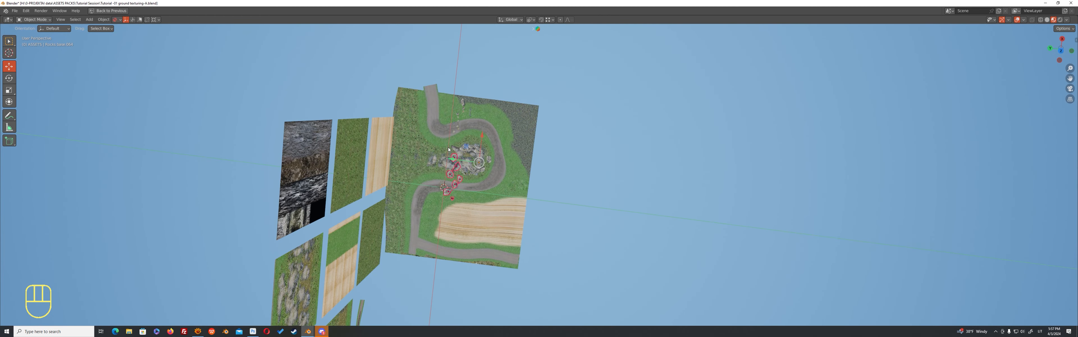
{"action": "key", "text": "r"}
{"action": "key", "text": "z"}
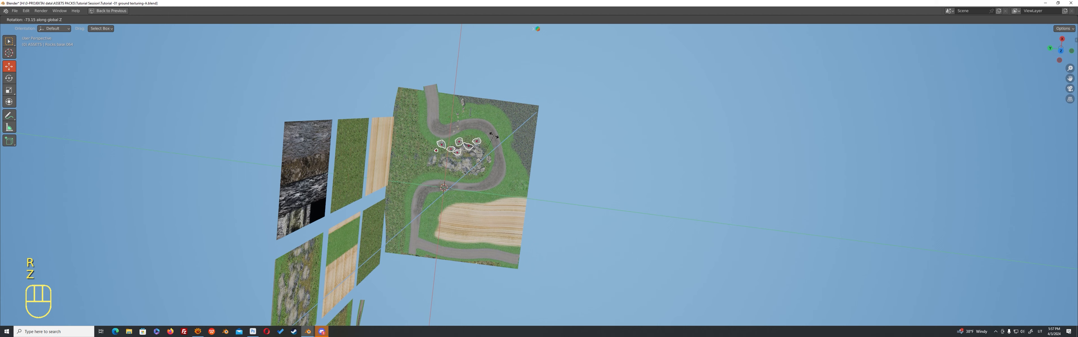
{"action": "left_click", "coordinate": [494, 135]}
- Move the rotated rock group down to the mound so it extends the outcrop along the ridge
{"action": "key", "text": "g"}
{"action": "left_click", "coordinate": [463, 191]}
{"action": "middle_click_drag", "start_coordinate": [462, 191], "coordinate": [494, 145]}
{"action": "scroll", "coordinate": [434, 154], "scroll_direction": "up", "scroll_amount": 5}
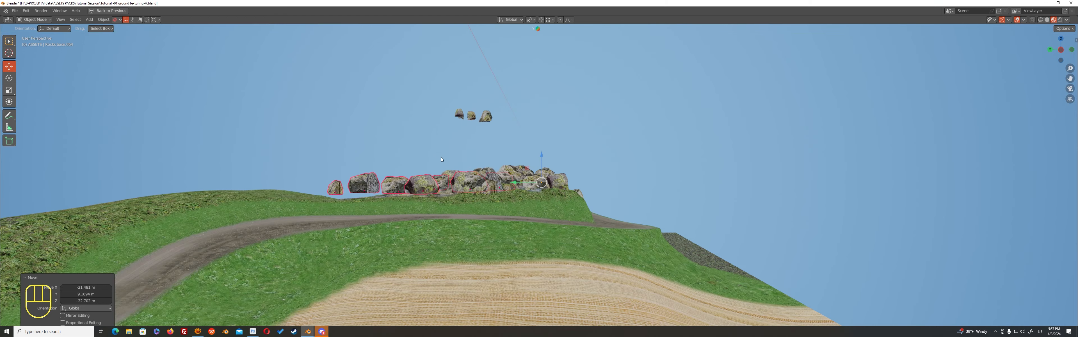
{"action": "key", "text": "g"}
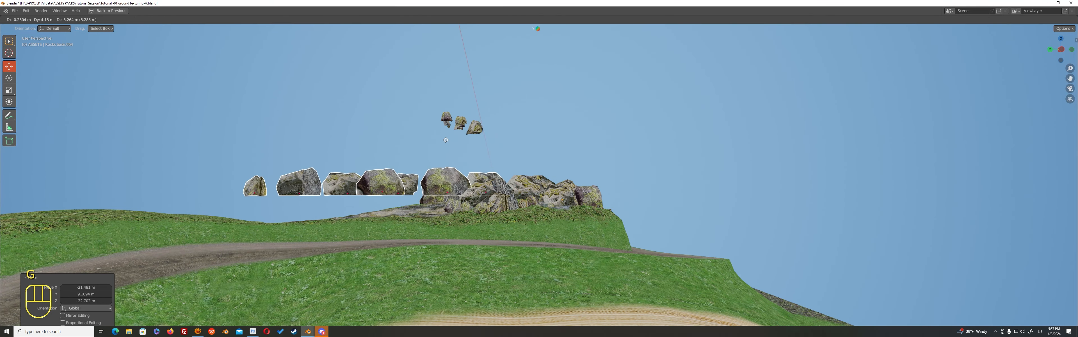
{"action": "left_click", "coordinate": [449, 124]}
{"action": "key", "text": "r"}
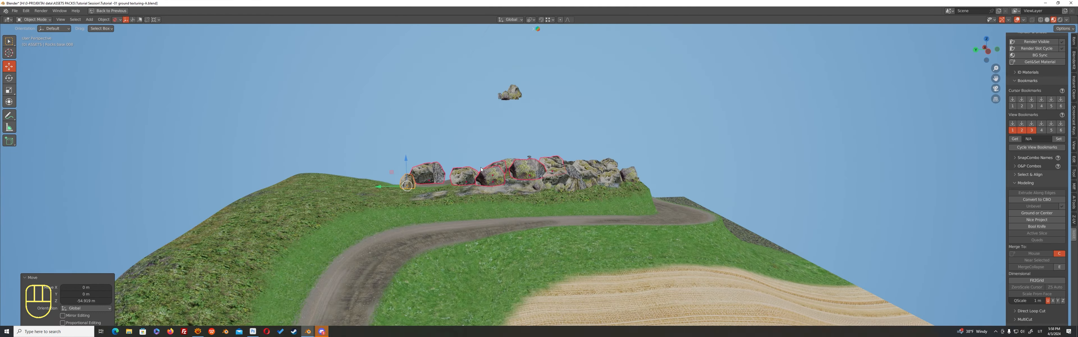
- Inspect the added rocks on the mound in an orthographic top view
{"action": "mouse_move", "coordinate": [481, 169]}
{"action": "middle_mouse_down"}
{"action": "mouse_move", "coordinate": [482, 184]}
{"action": "mouse_move", "coordinate": [492, 117]}
{"action": "mouse_move", "coordinate": [481, 125]}
{"action": "mouse_move", "coordinate": [485, 162]}
{"action": "middle_mouse_up"}
{"action": "scroll", "coordinate": [481, 125], "scroll_direction": "up", "scroll_amount": 3}
{"action": "scroll", "coordinate": [494, 125], "scroll_direction": "down", "scroll_amount": 2}
{"action": "middle_click_drag", "start_coordinate": [509, 63], "coordinate": [499, 120], "text": "shift"}
{"action": "key", "text": "KP_5"}
{"action": "key", "text": "KP_7"}
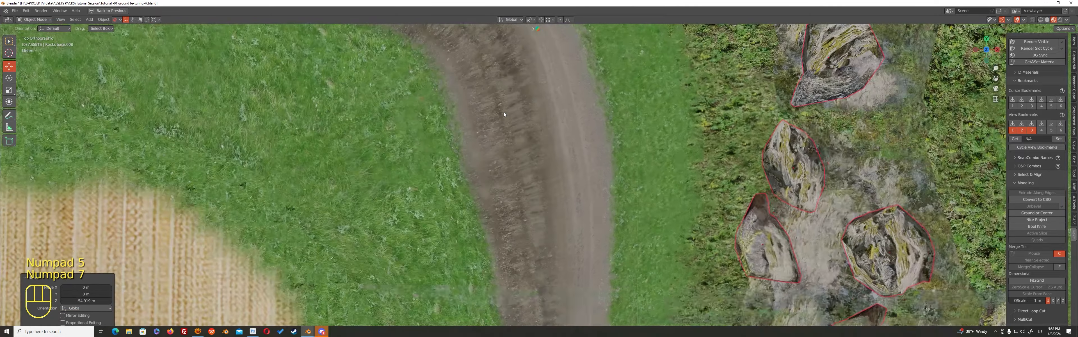
{"action": "scroll", "coordinate": [562, 100], "scroll_direction": "down", "scroll_amount": 4}
{"action": "middle_click_drag", "start_coordinate": [668, 164], "coordinate": [610, 137], "text": "shift"}
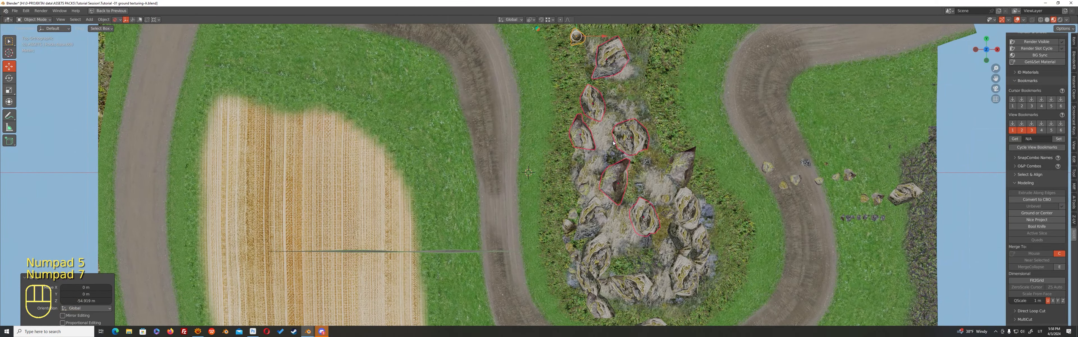
{"action": "key", "text": "h"}
{"action": "right_click", "coordinate": [616, 144]}
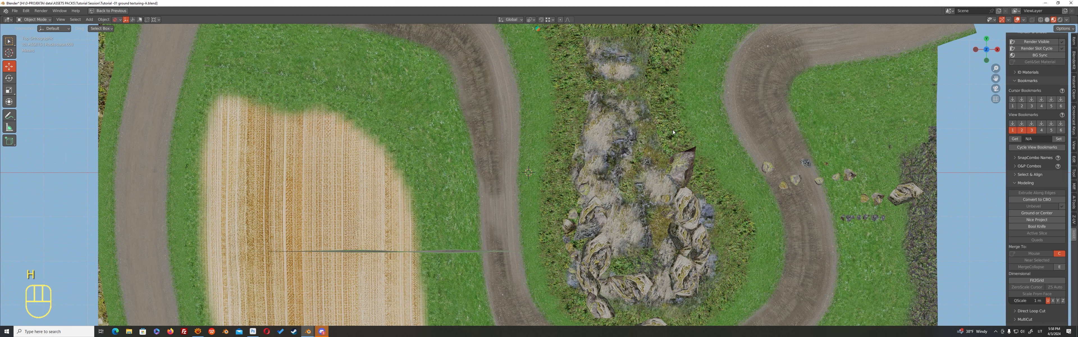
{"action": "key", "text": "ctrl+z"}
- Snap the two inner boulders of the added group onto the surface of the mound one by one
{"action": "key", "text": "g"}
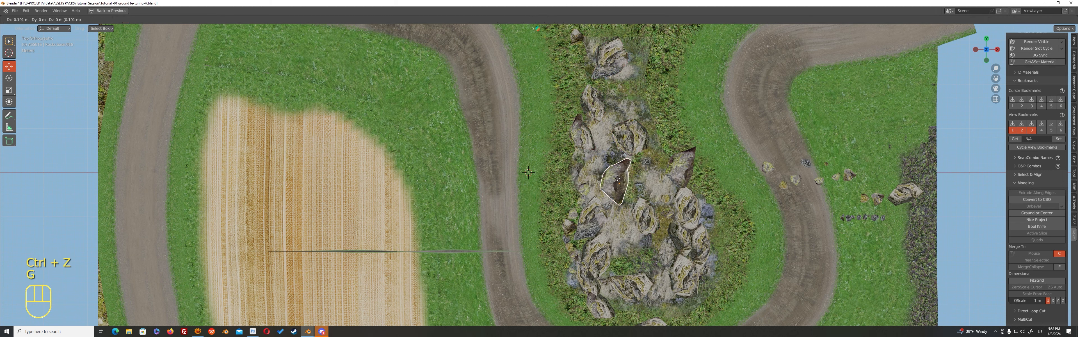
{"action": "left_click", "coordinate": [622, 182], "text": "ctrl"}
{"action": "key", "text": "g"}
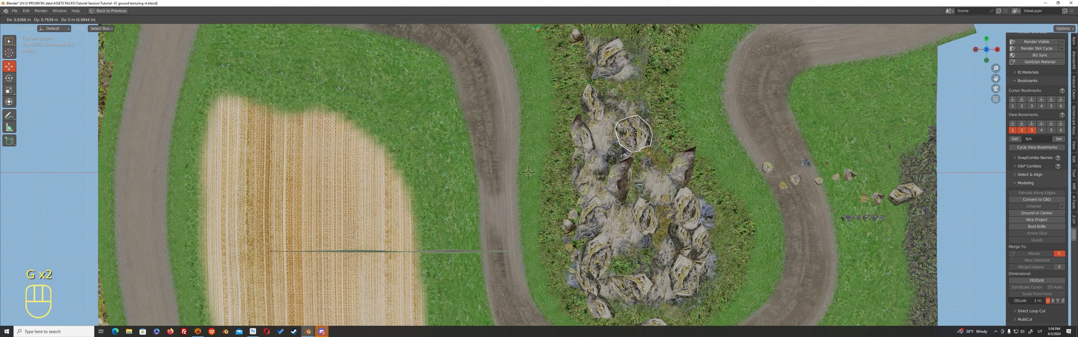
{"action": "left_click", "coordinate": [595, 136], "text": "ctrl"}
- Change the snap target and snap the boulder on the group's field-side edge onto the mound
{"action": "left_click", "coordinate": [586, 141]}
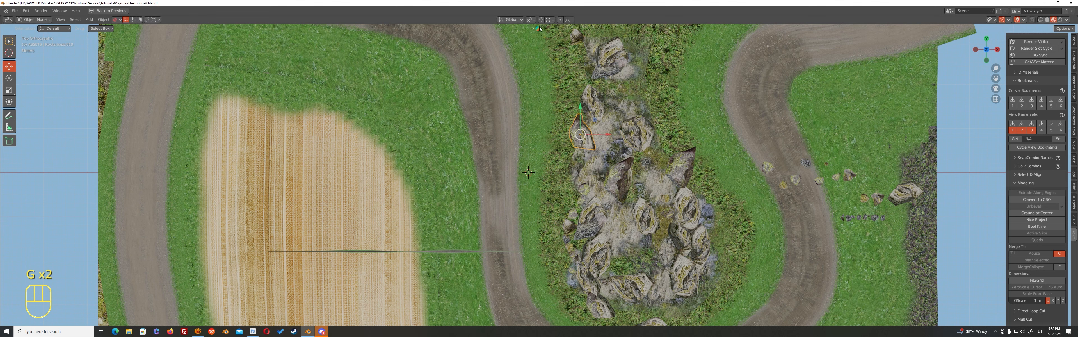
{"action": "left_click", "coordinate": [549, 22]}
{"action": "left_click", "coordinate": [544, 60]}
{"action": "key", "text": "g"}
{"action": "left_click", "coordinate": [585, 125], "text": "ctrl"}
- Snap the added boulder in the middle of the existing outcrop into place among its neighbours
{"action": "left_click", "coordinate": [646, 216]}
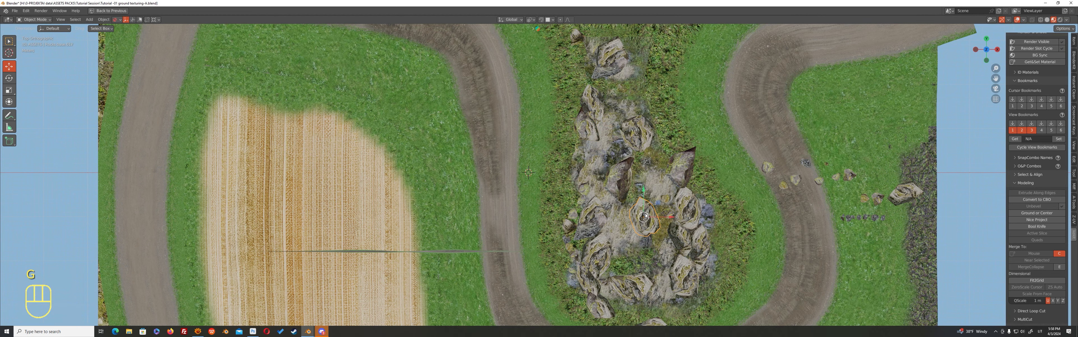
{"action": "middle_click_drag", "start_coordinate": [641, 199], "coordinate": [631, 176]}
{"action": "key", "text": "g"}
{"action": "left_click", "coordinate": [641, 208], "text": "ctrl"}
{"action": "left_click", "coordinate": [613, 177]}
- Reposition the large boulder at the outcrop's far end so it sits on the ground
{"action": "mouse_move", "coordinate": [615, 126]}
{"action": "middle_mouse_down"}
{"action": "mouse_move", "coordinate": [635, 102]}
{"action": "mouse_move", "coordinate": [619, 126]}
{"action": "middle_mouse_up"}
{"action": "left_click", "coordinate": [553, 120]}
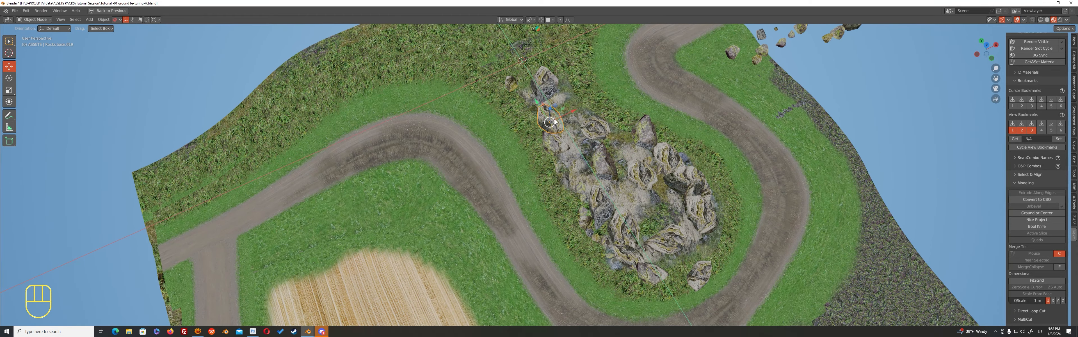
{"action": "left_click", "coordinate": [543, 86]}
{"action": "key", "text": "g"}
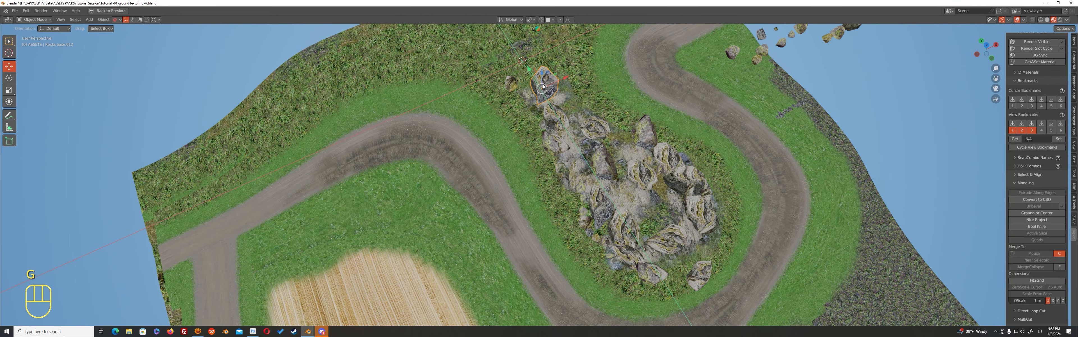
{"action": "key", "text": "g"}
{"action": "left_click", "coordinate": [541, 87]}
- Snap the smallest rock at the far end of the group onto the grassy ground
{"action": "left_click", "coordinate": [513, 87]}
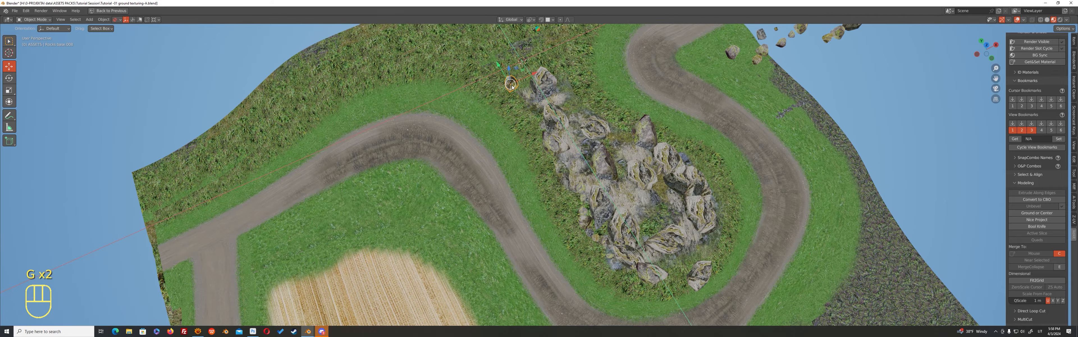
{"action": "left_click", "coordinate": [517, 85], "text": "ctrl"}
{"action": "key", "text": "KP_Decimal"}
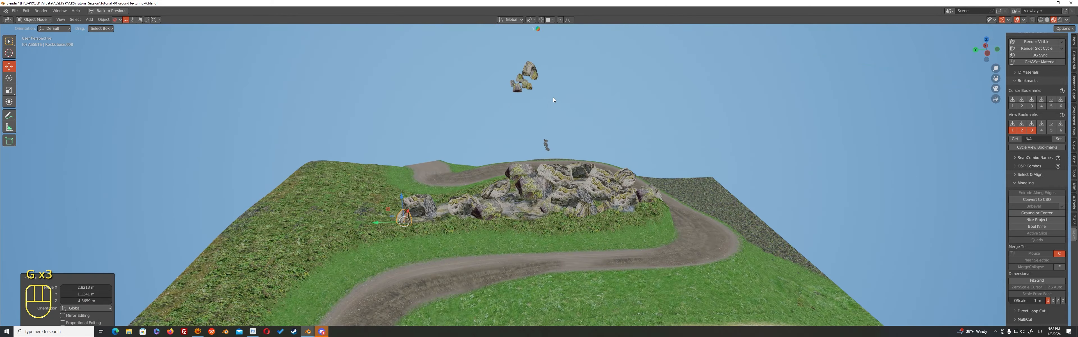
{"action": "scroll", "coordinate": [603, 156], "scroll_direction": "down", "scroll_amount": 10}
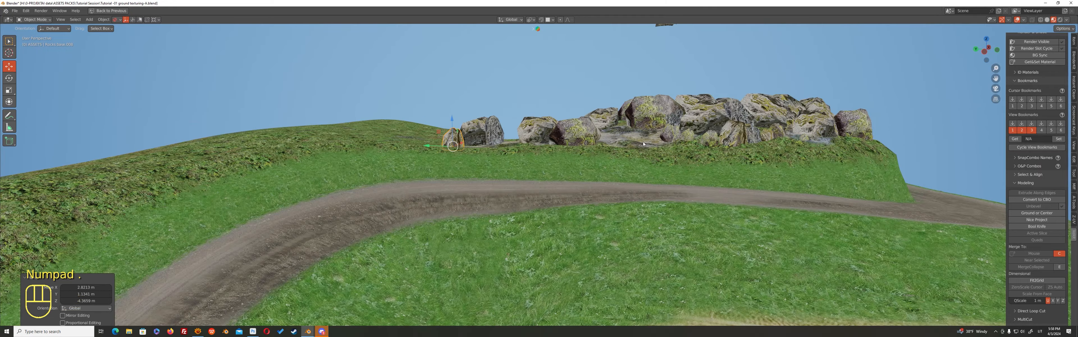
- Examine how the rocks sit on the mound and how the outcrop fits the whole landscape
{"action": "middle_click_drag", "start_coordinate": [643, 141], "coordinate": [645, 107]}
{"action": "left_click", "coordinate": [645, 101]}
{"action": "left_click_drag", "start_coordinate": [646, 102], "coordinate": [645, 103]}
{"action": "scroll", "coordinate": [566, 149], "scroll_direction": "down", "scroll_amount": 4}
{"action": "middle_click_drag", "start_coordinate": [566, 149], "coordinate": [513, 162]}
{"action": "key", "text": "Tab"}
{"action": "scroll", "coordinate": [607, 164], "scroll_direction": "down", "scroll_amount": 5}
{"action": "key", "text": "alt+a"}
{"action": "middle_click_drag", "start_coordinate": [634, 167], "coordinate": [711, 161]}
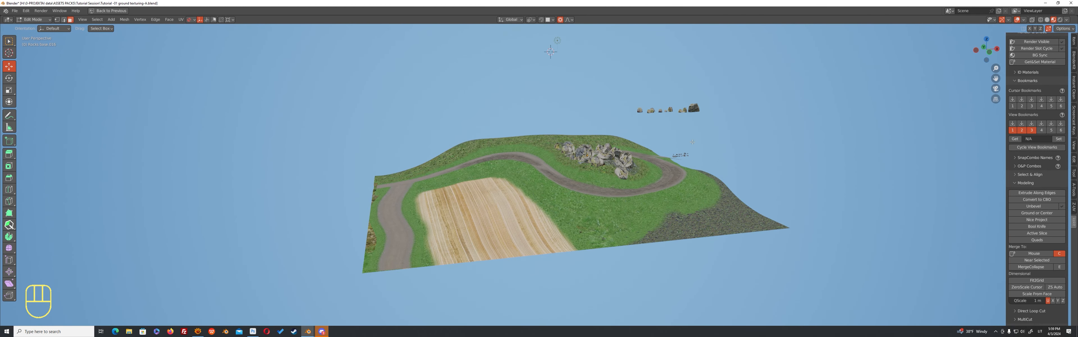
{"action": "key", "text": "Tab"}
{"action": "key", "text": "Tab"}
{"action": "key", "text": "Tab"}
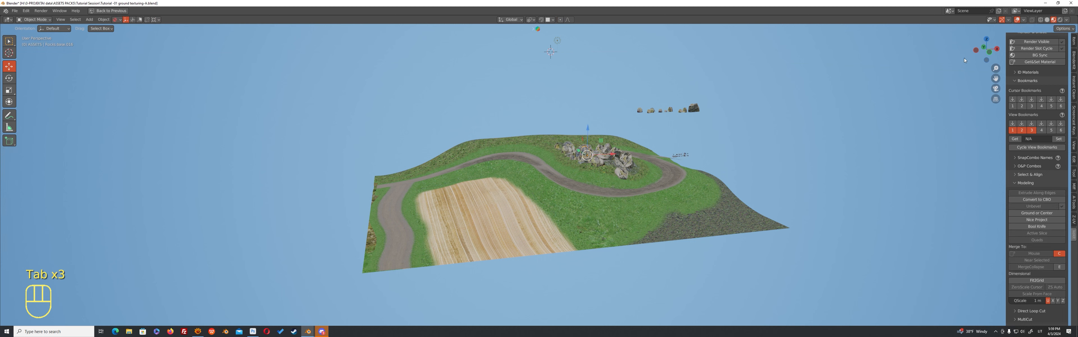
{"action": "middle_click_drag", "start_coordinate": [726, 113], "coordinate": [716, 118]}
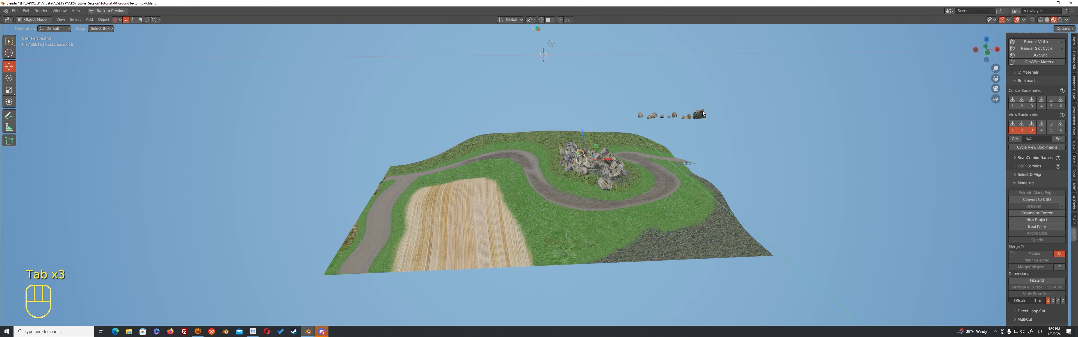
- Circle-select the unused rocks floating beyond the landscape and hide them
{"action": "key", "text": "alt+a"}
{"action": "key", "text": "c"}
{"action": "left_click_drag", "start_coordinate": [697, 167], "coordinate": [648, 120]}
{"action": "key", "text": "h"}
{"action": "scroll", "coordinate": [724, 152], "scroll_direction": "down", "scroll_amount": 4}
{"action": "middle_click_drag", "start_coordinate": [725, 152], "coordinate": [570, 146]}
{"action": "scroll", "coordinate": [588, 143], "scroll_direction": "up", "scroll_amount": 8}
{"action": "scroll", "coordinate": [742, 150], "scroll_direction": "down", "scroll_amount": 3}
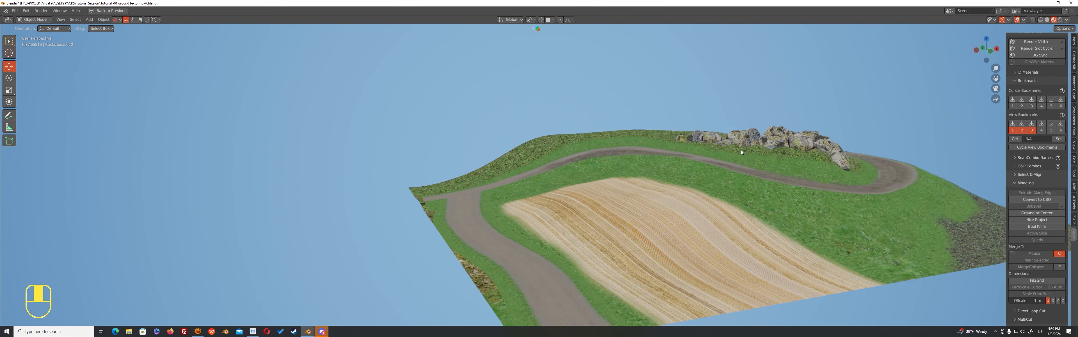
{"action": "middle_click_drag", "start_coordinate": [741, 150], "coordinate": [728, 151]}
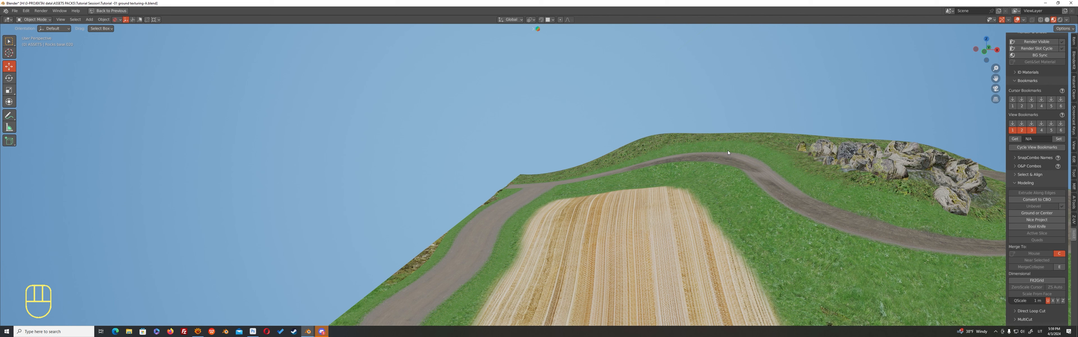